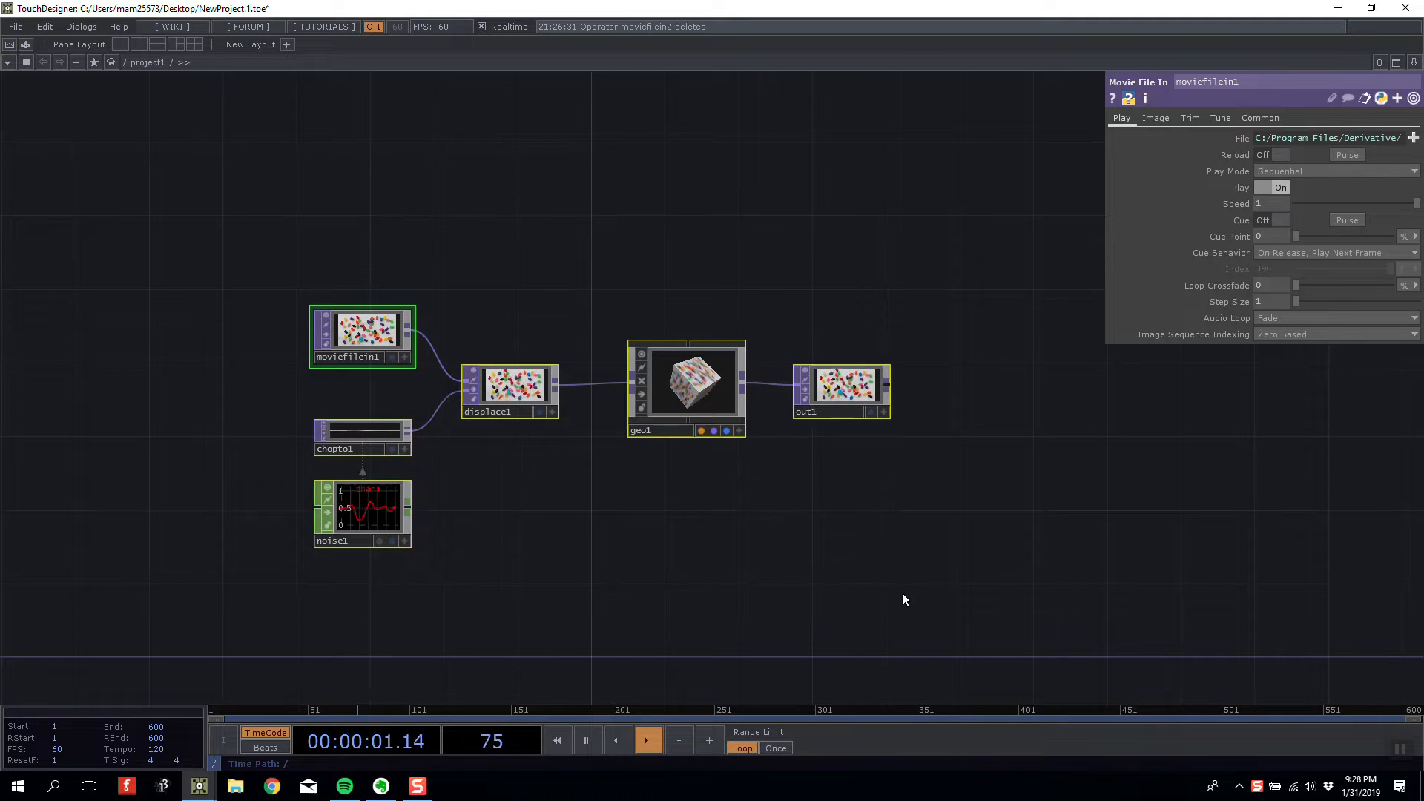
- Delete all the selected operators from the project1 network
key(Delete)
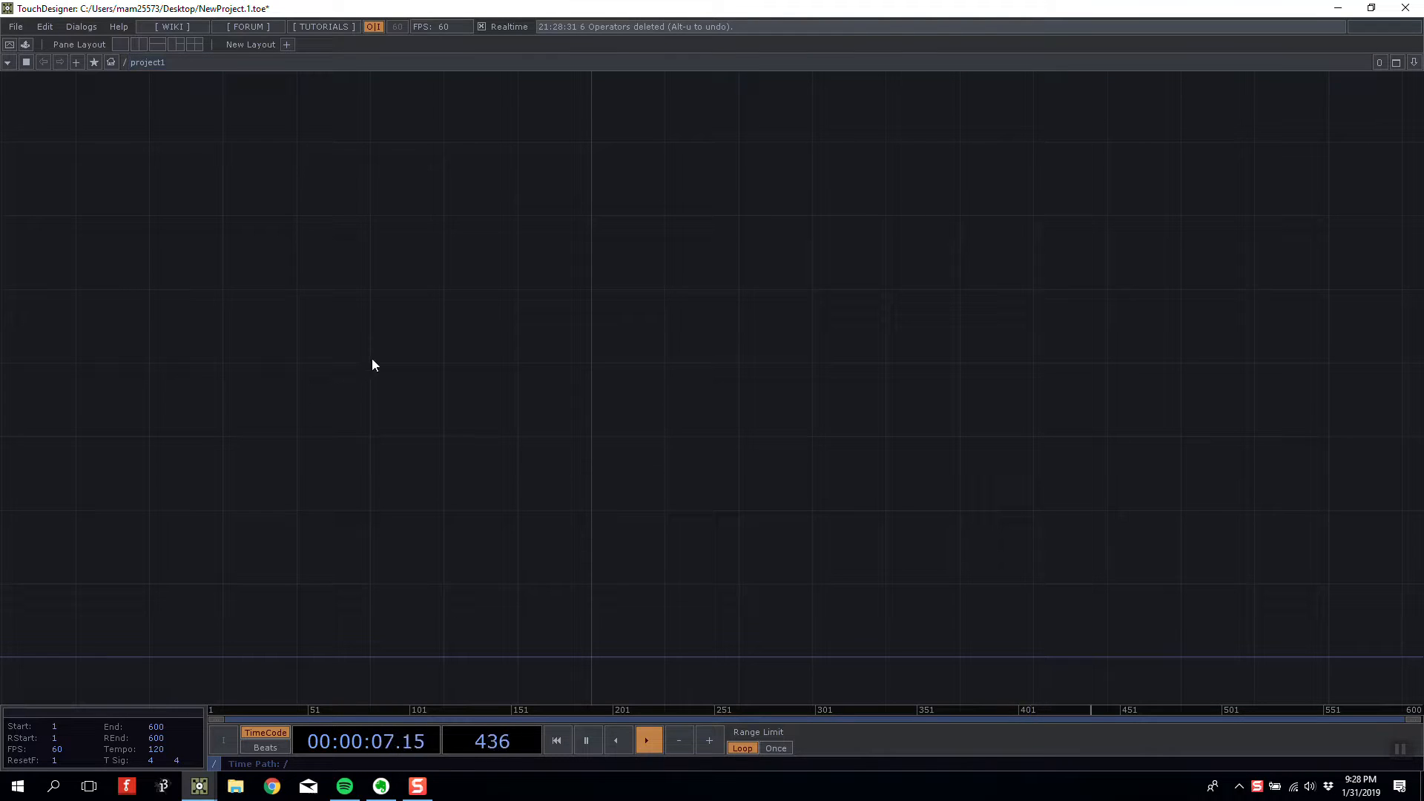
- Go up to the root level and examine the project1, perform and local components, going in and out of their networks
scroll(442, 407, down, 5)
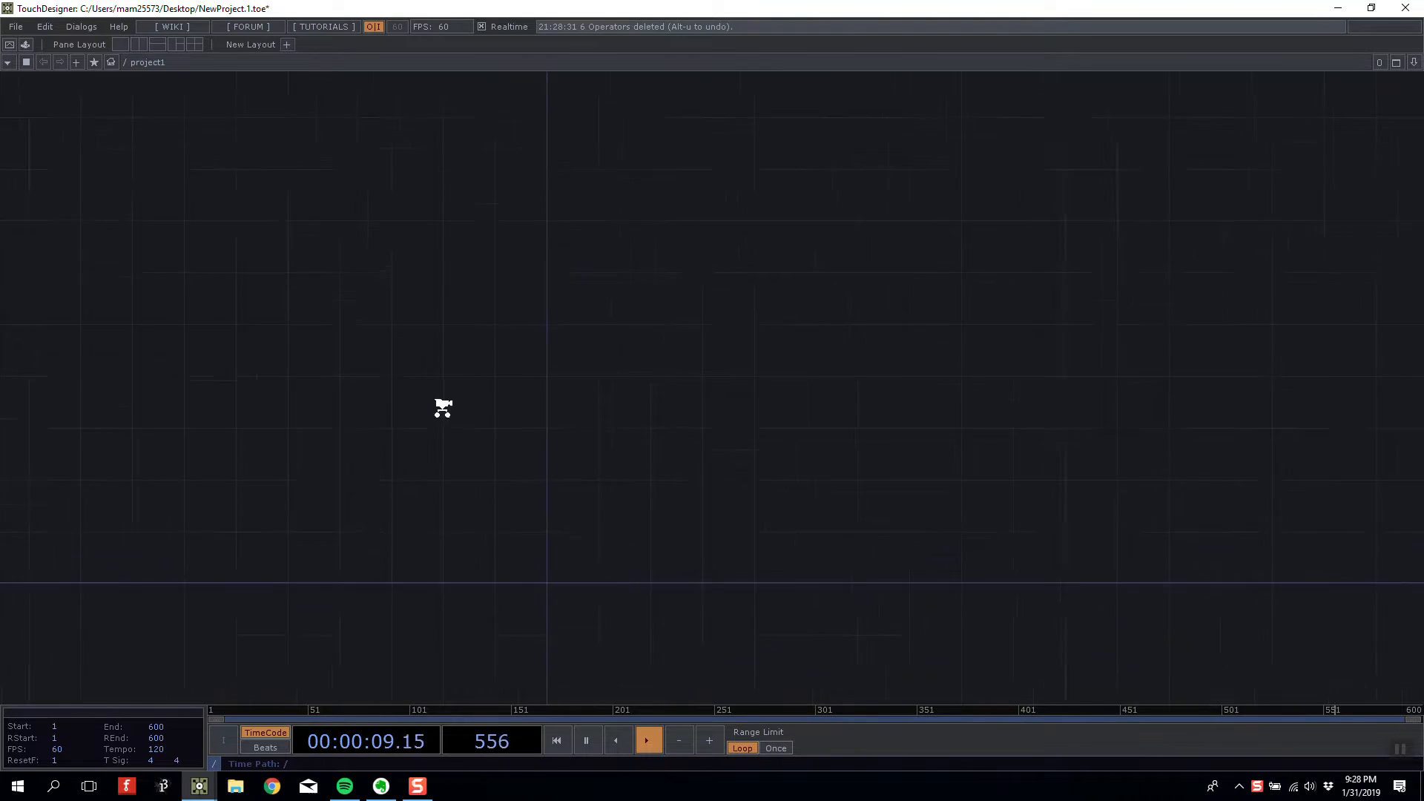
key(p)
scroll(442, 414, up, 3)
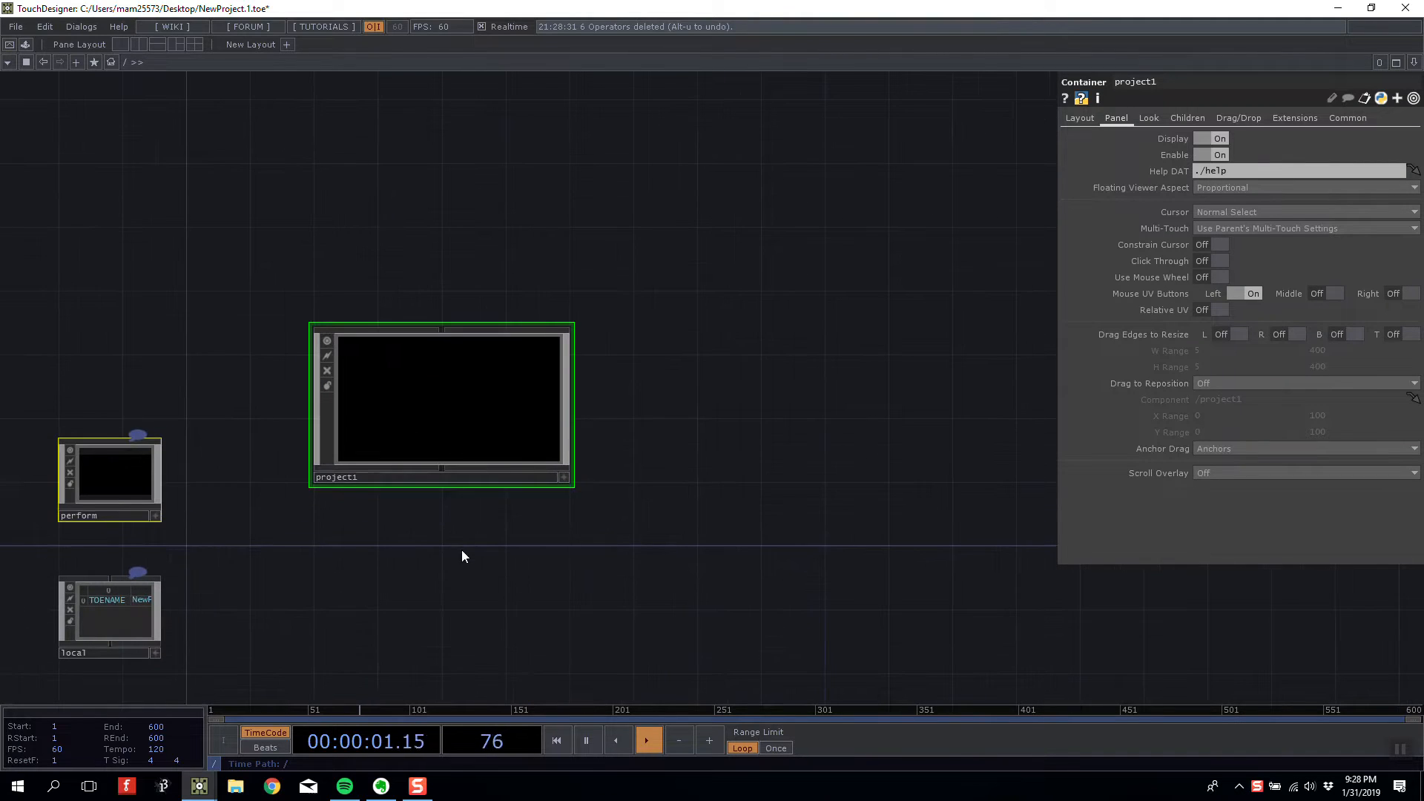
drag(462, 556, 499, 541)
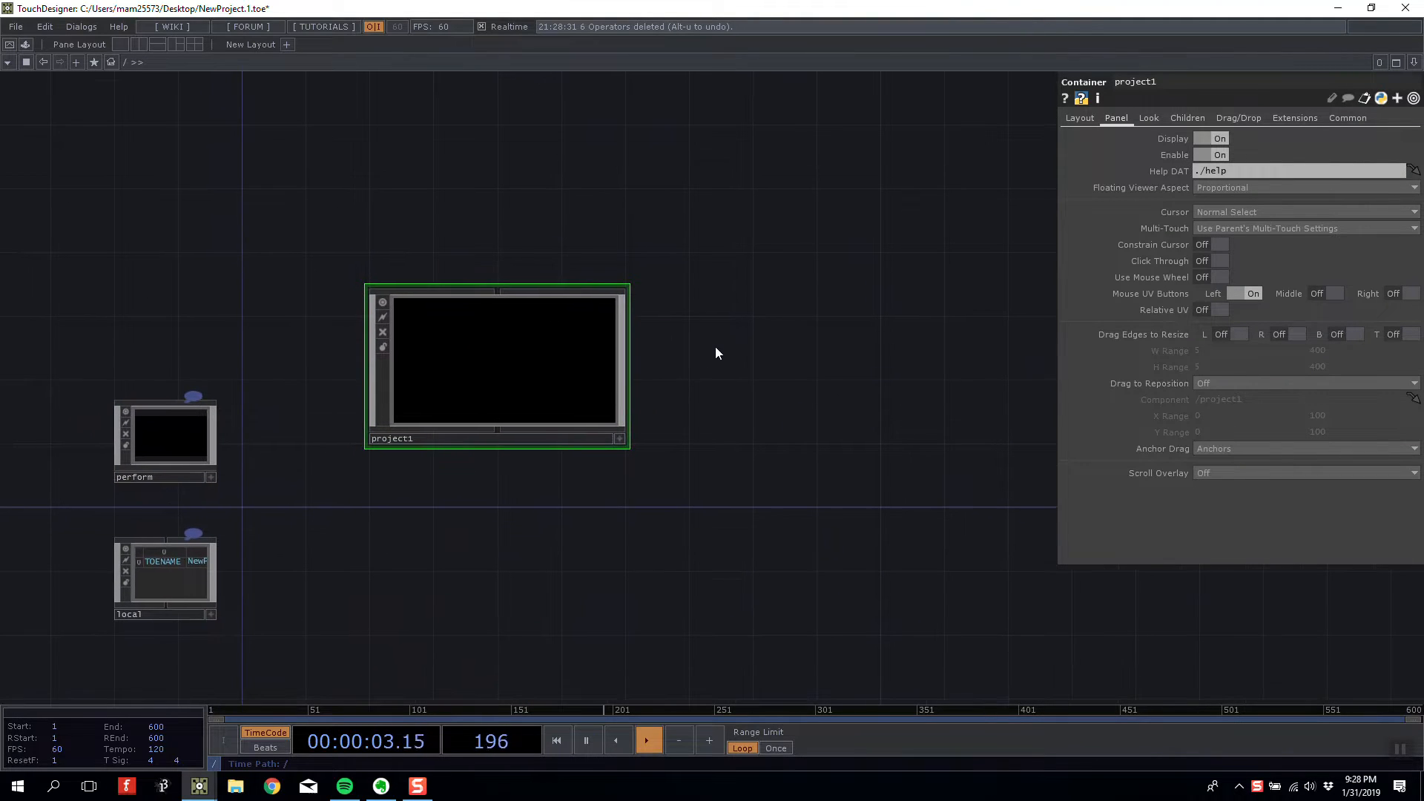
scroll(508, 375, up, 4)
scroll(408, 395, down, 2)
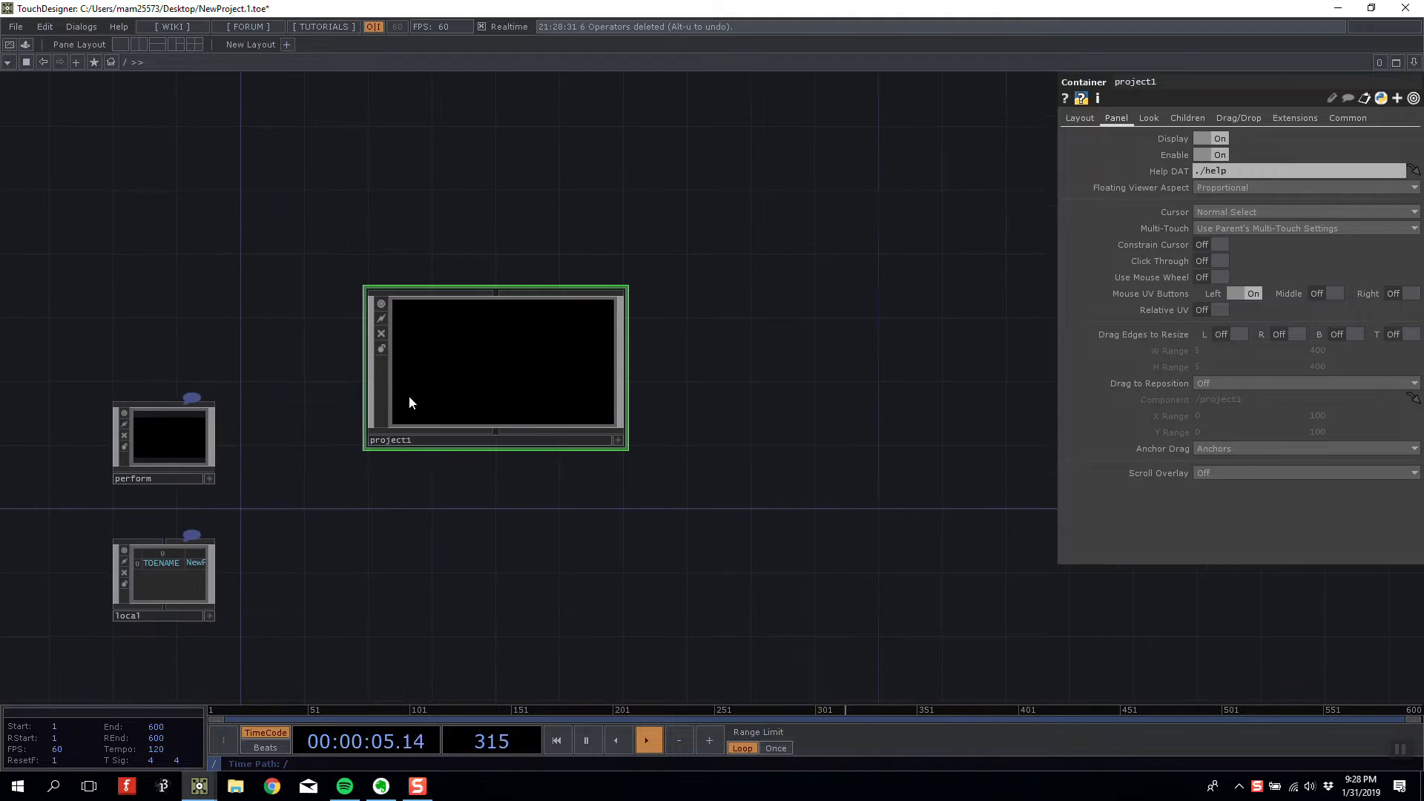
scroll(461, 385, up, 5)
scroll(459, 385, down, 3)
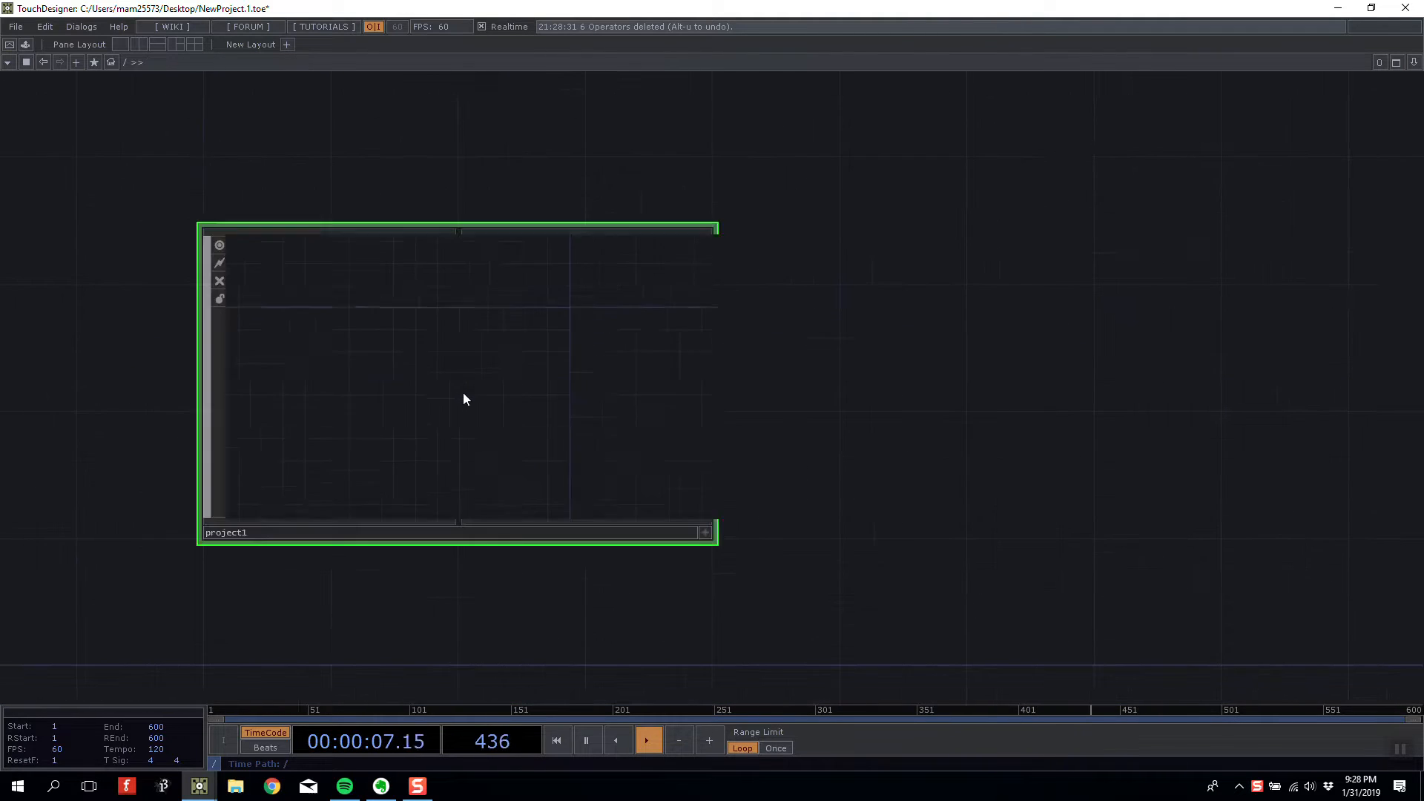
drag(466, 607, 416, 549)
scroll(401, 315, up, 4)
scroll(401, 315, down, 5)
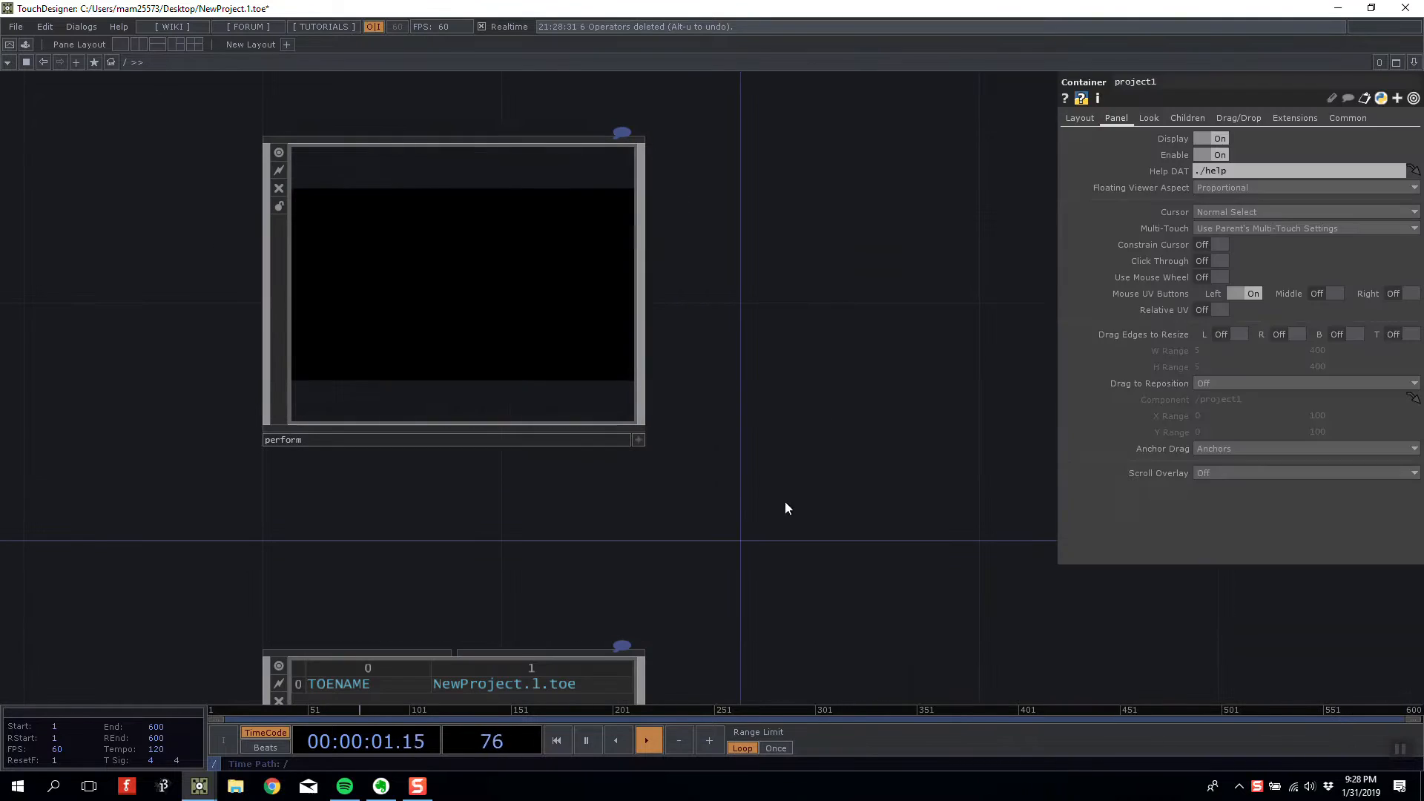
drag(785, 500, 712, 303)
scroll(509, 547, up, 5)
scroll(482, 446, down, 5)
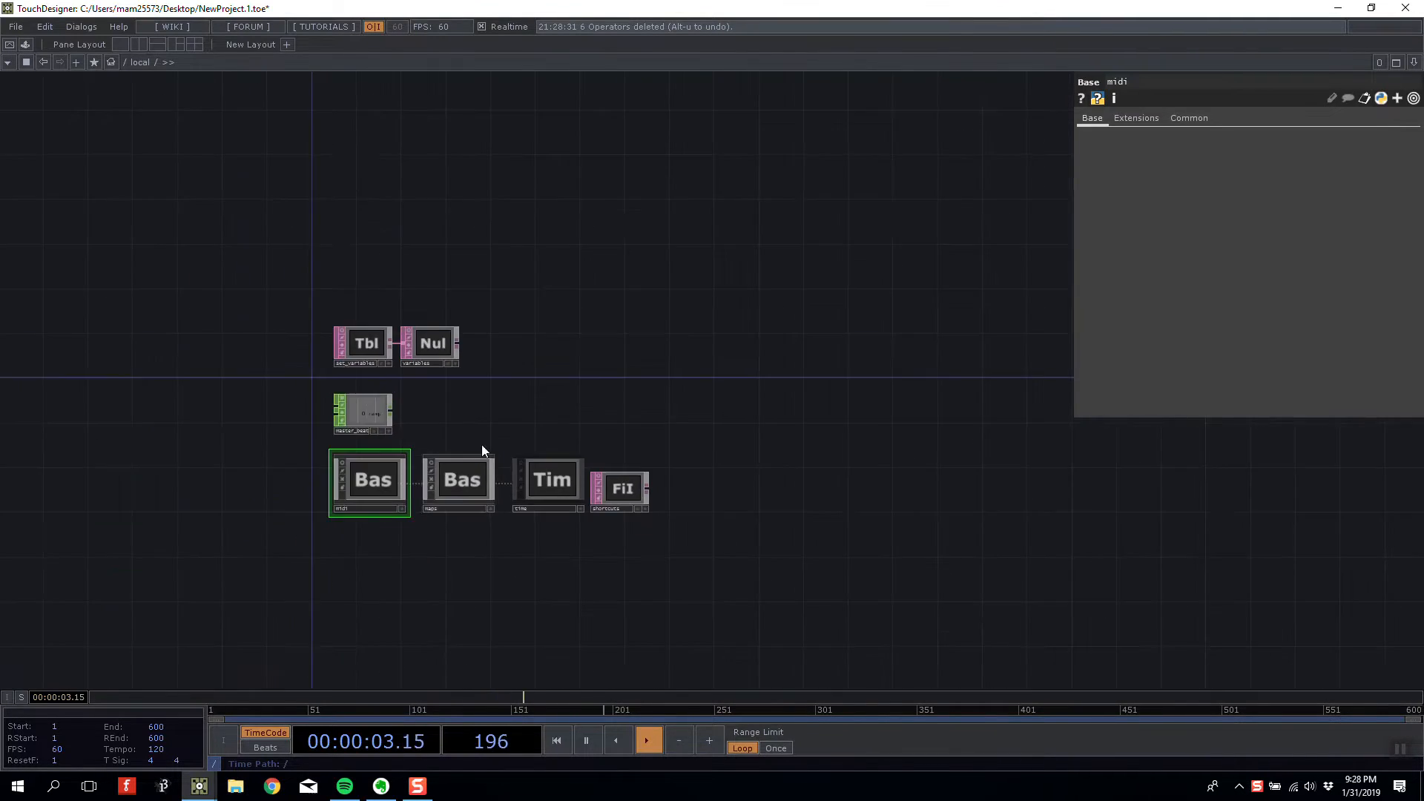
drag(821, 383, 662, 469)
scroll(661, 469, down, 3)
mouse_move(728, 427)
mouse_down()
mouse_move(698, 422)
mouse_move(505, 580)
mouse_up()
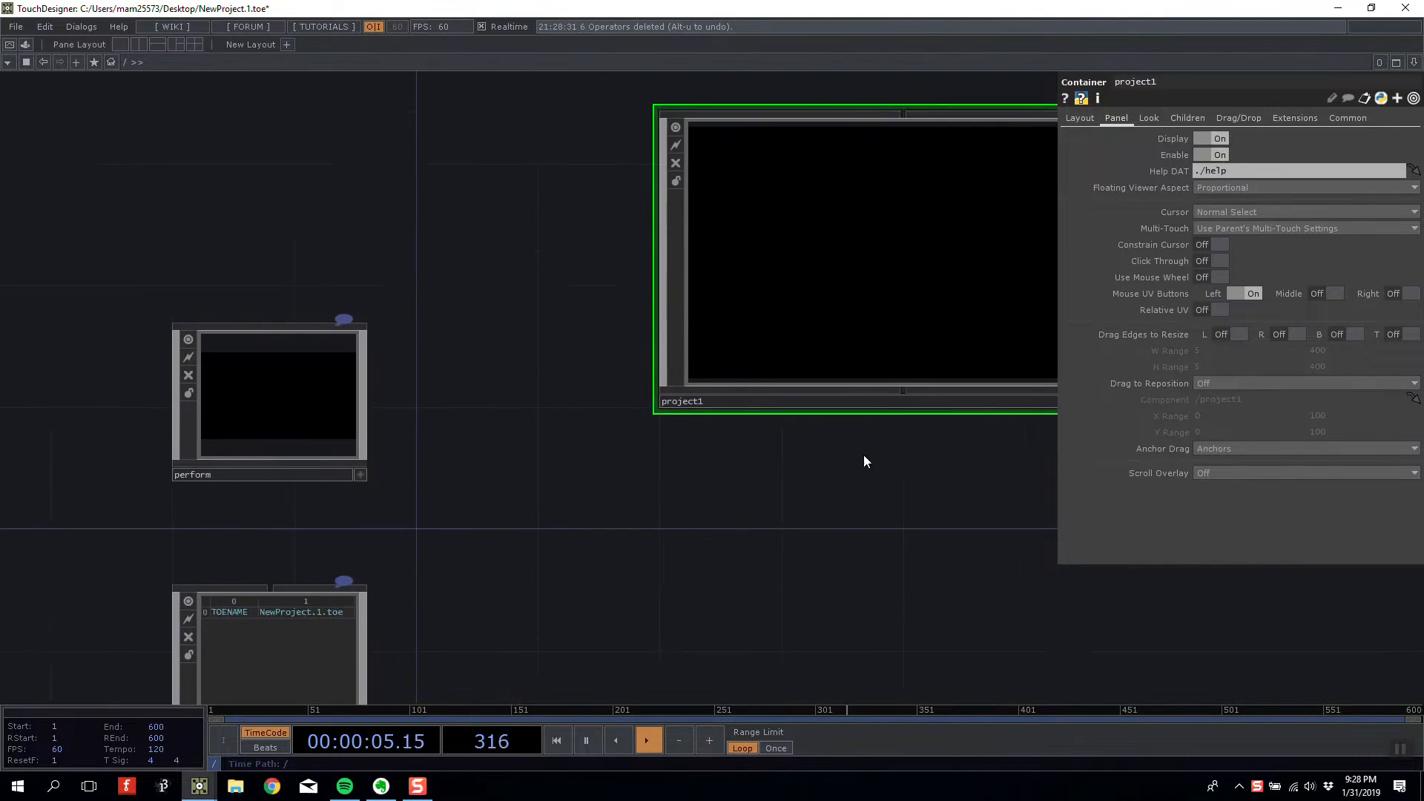
drag(823, 476, 657, 492)
drag(791, 492, 713, 498)
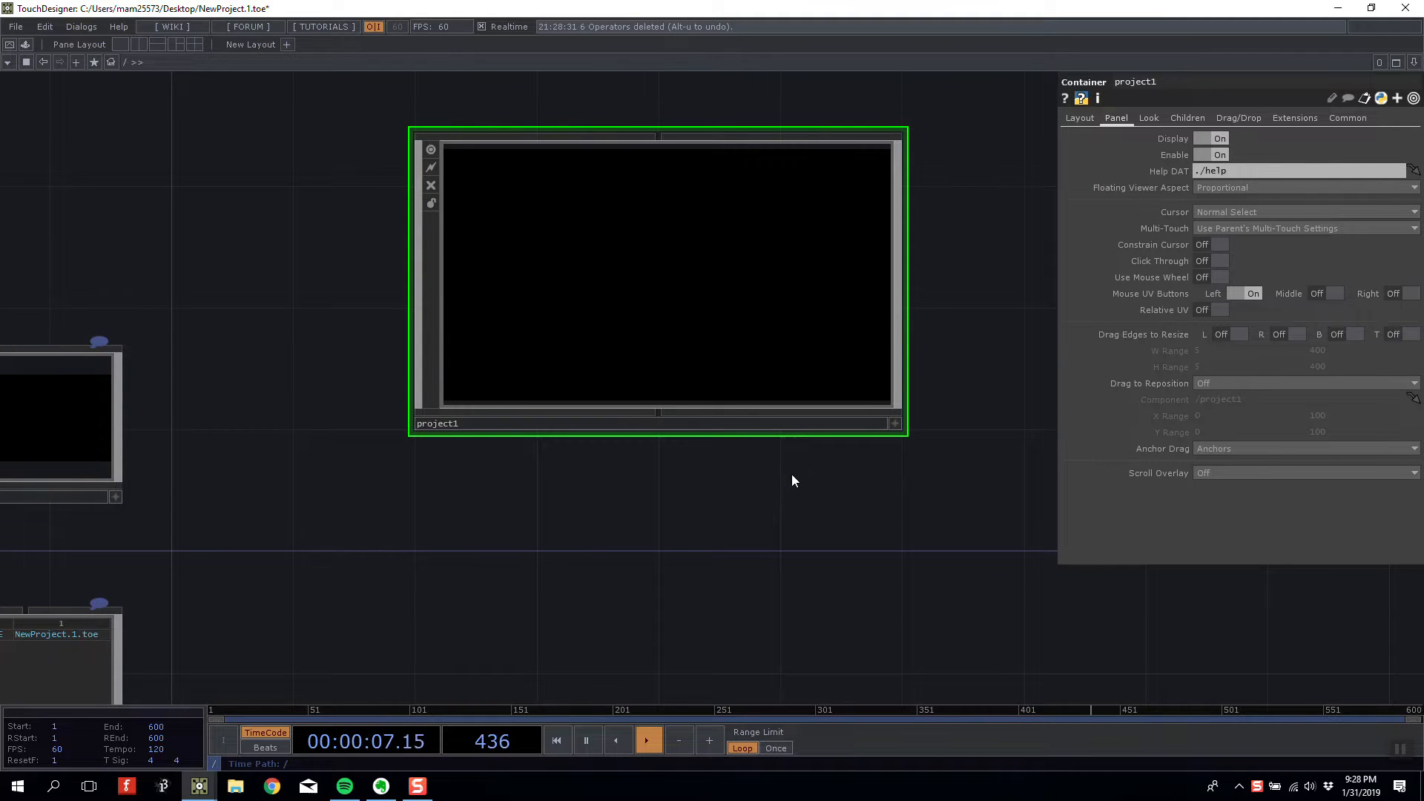
- Enter the project1 component and add a Circle TOP to its empty network
double_click(588, 335)
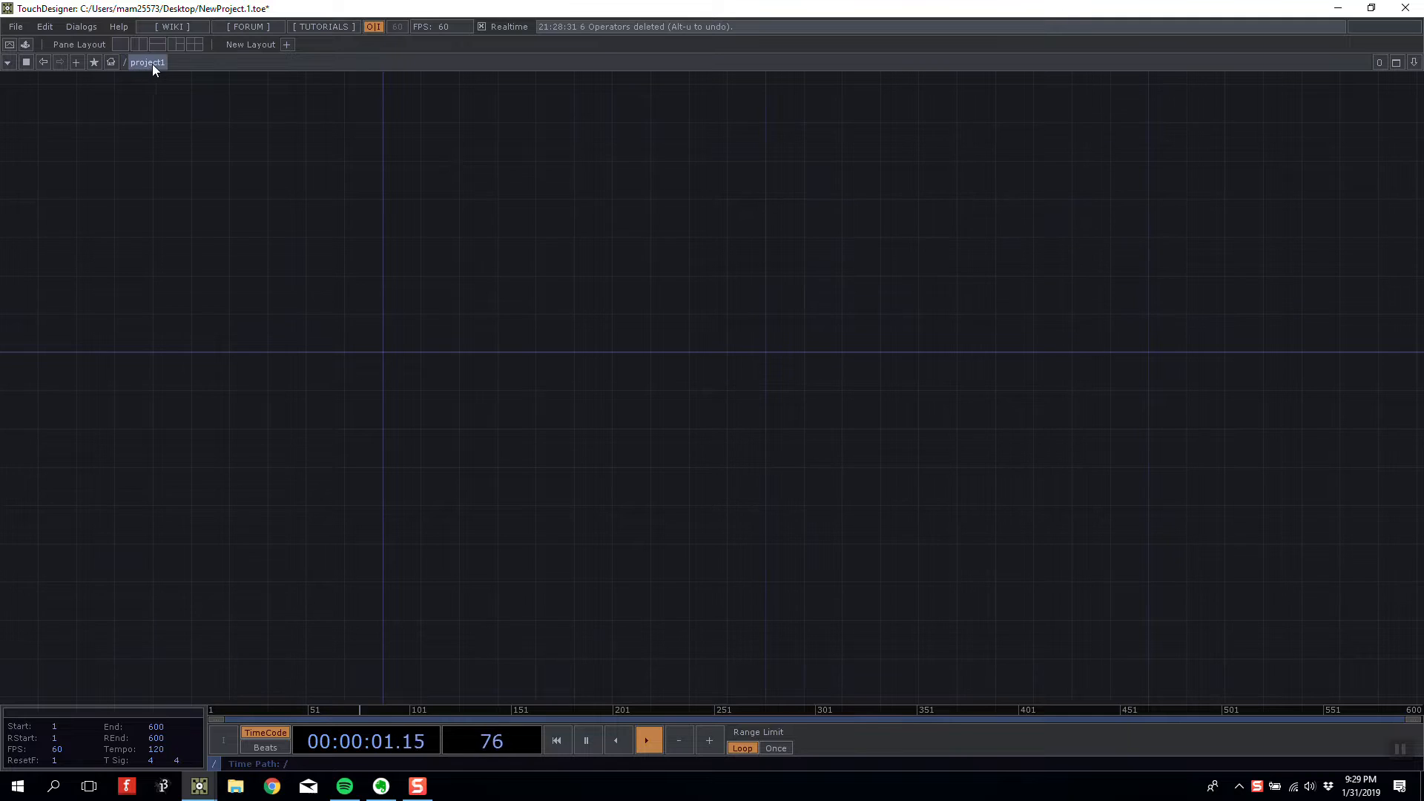
drag(560, 317, 558, 277)
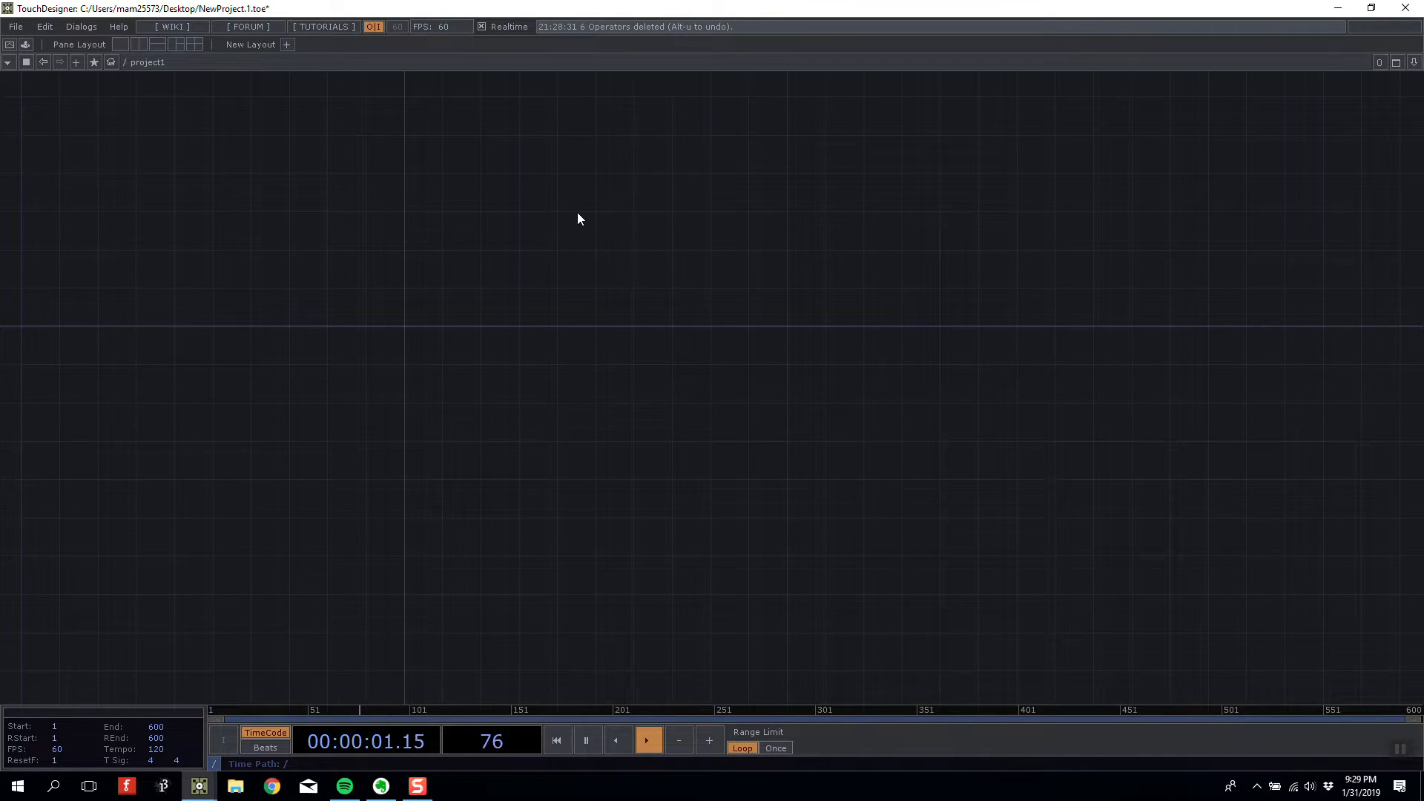
key(Tab)
drag(547, 25, 402, 115)
click(243, 183)
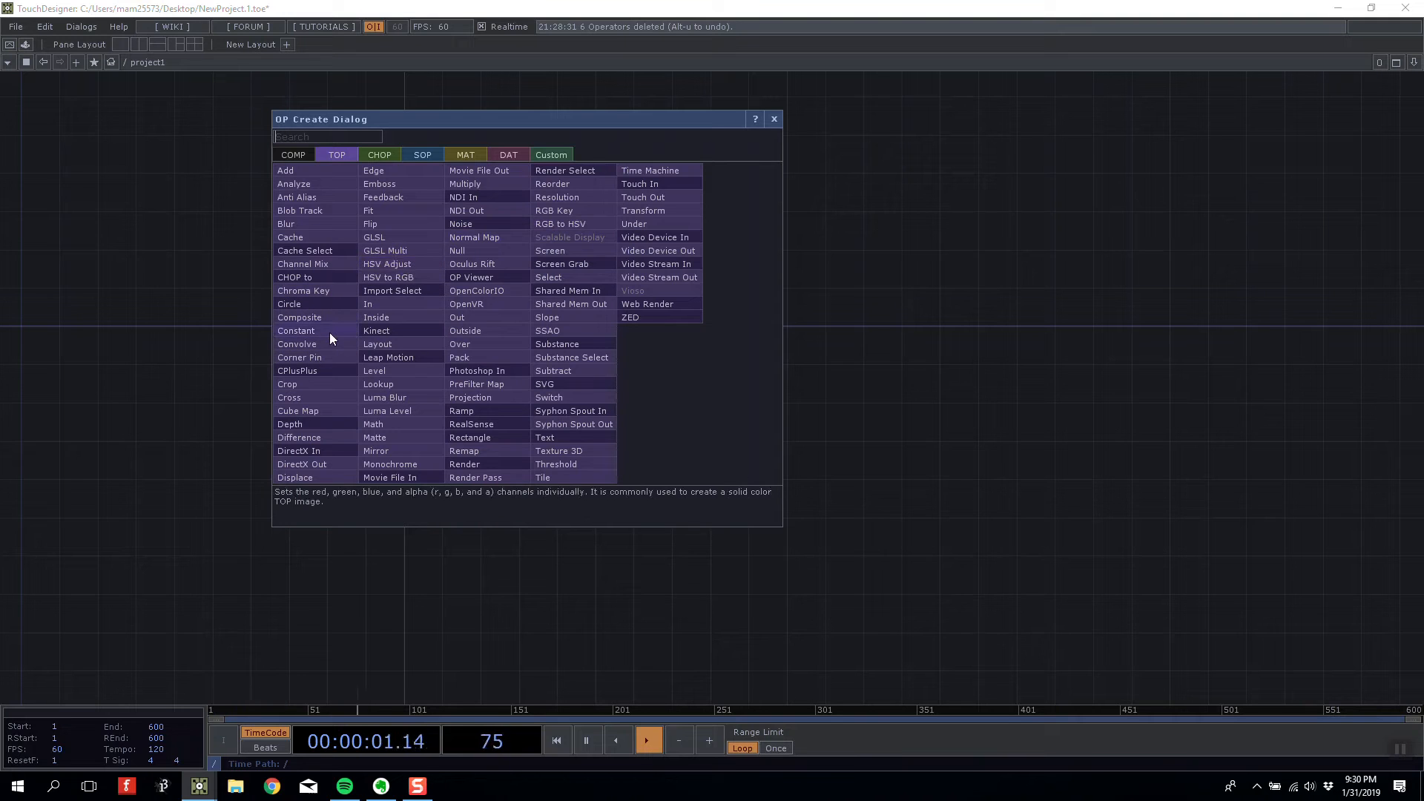
click(324, 304)
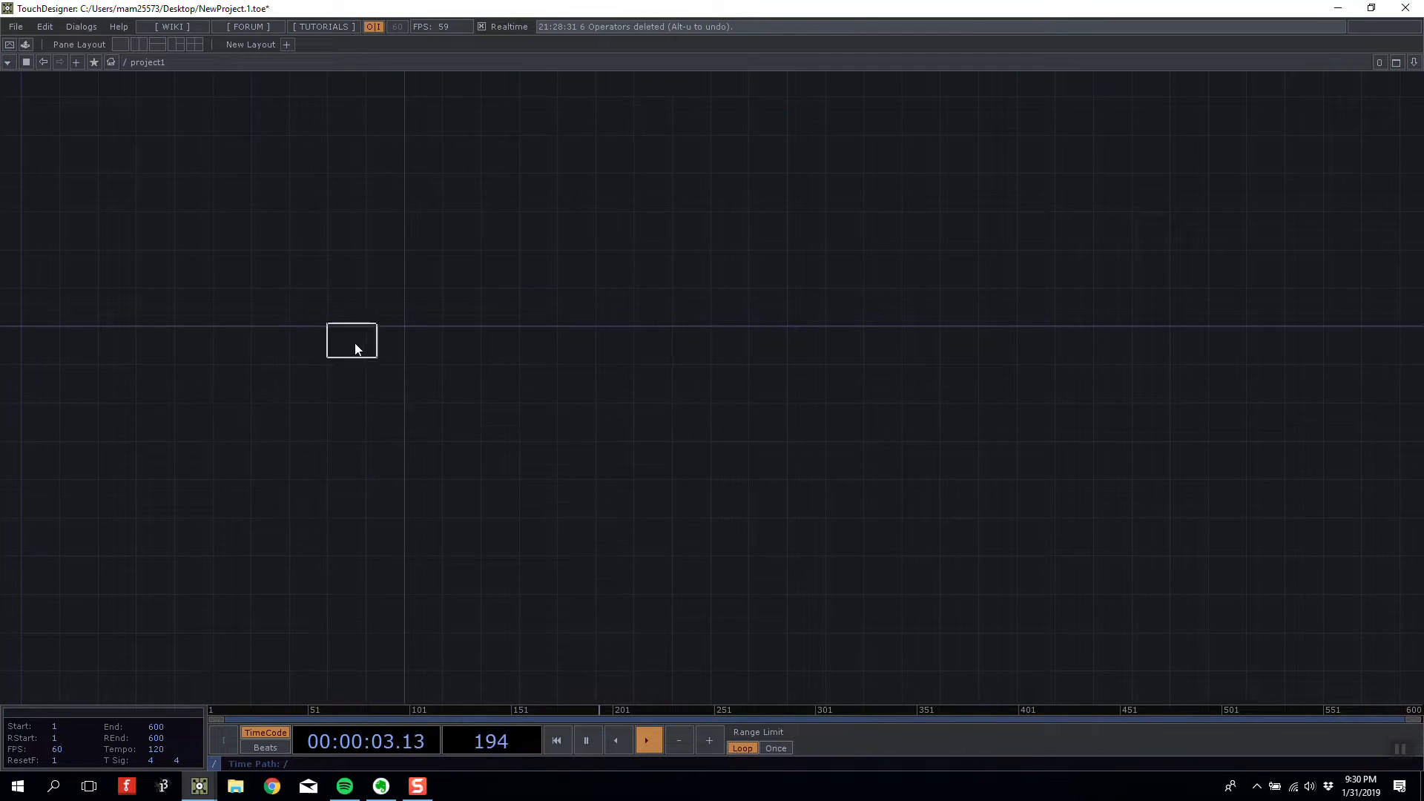
click(358, 348)
scroll(350, 343, up, 5)
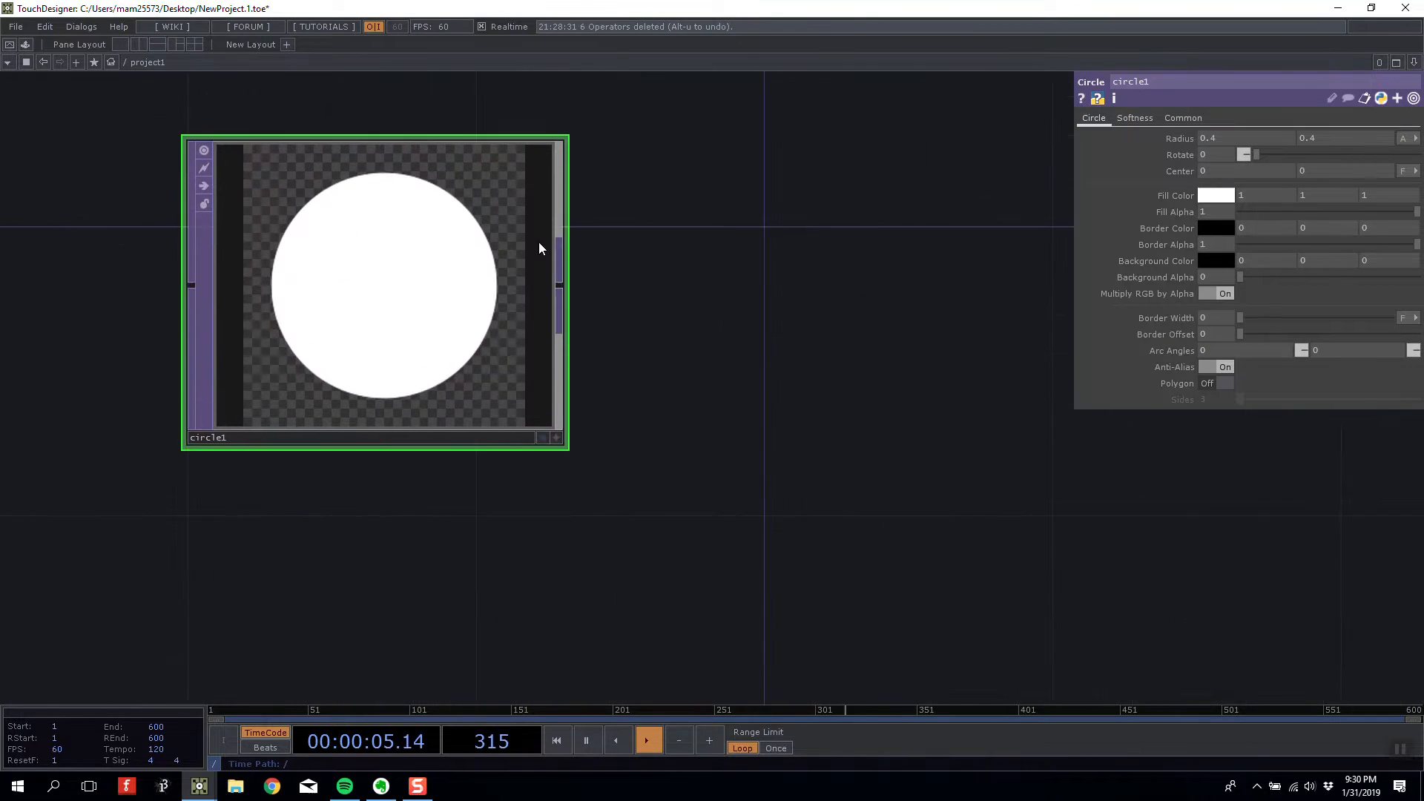
- Place a DAT to SOP beside the circle node and delete it again
drag(650, 295, 671, 433)
scroll(486, 422, up, 3)
scroll(352, 415, down, 6)
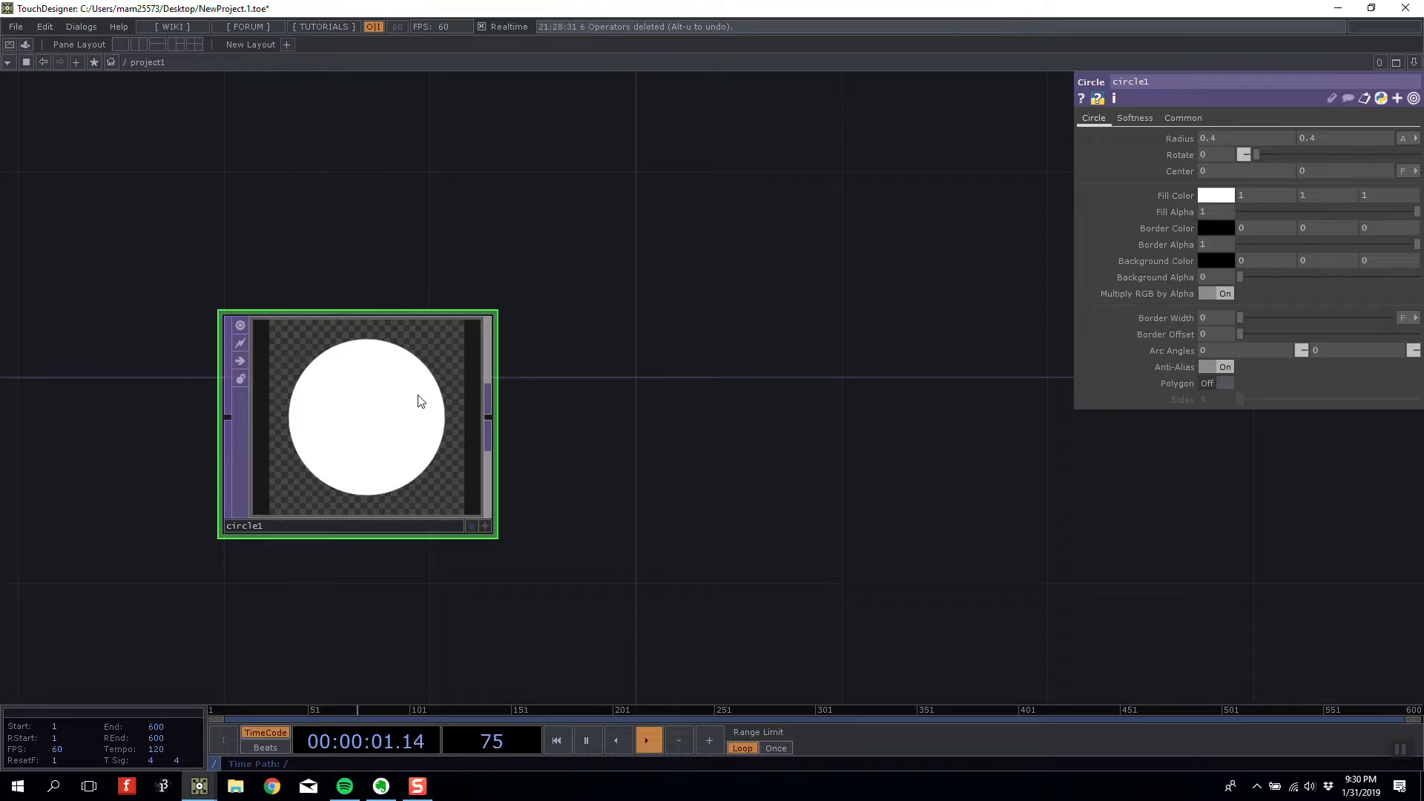
drag(469, 331, 364, 383)
drag(339, 229, 413, 166)
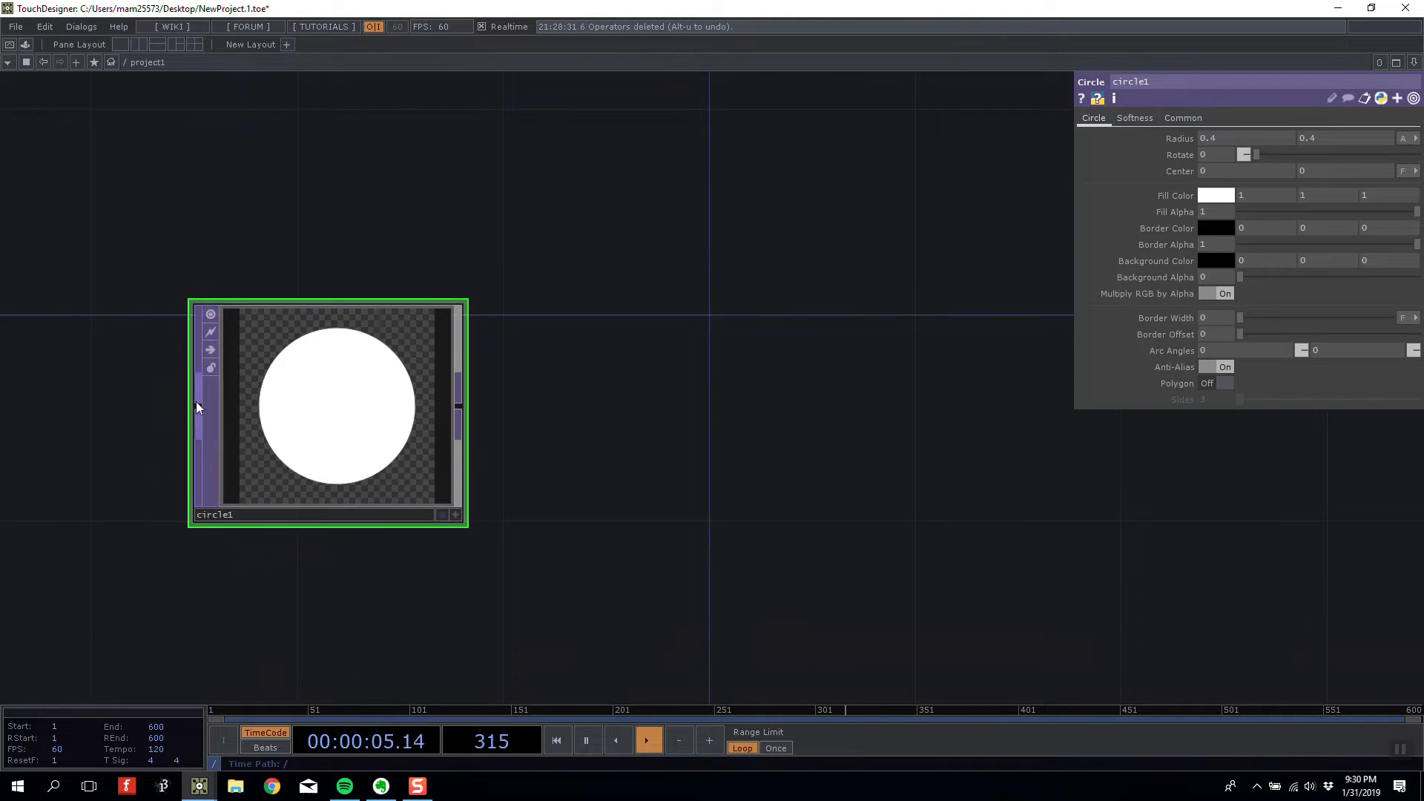
double_click(362, 225)
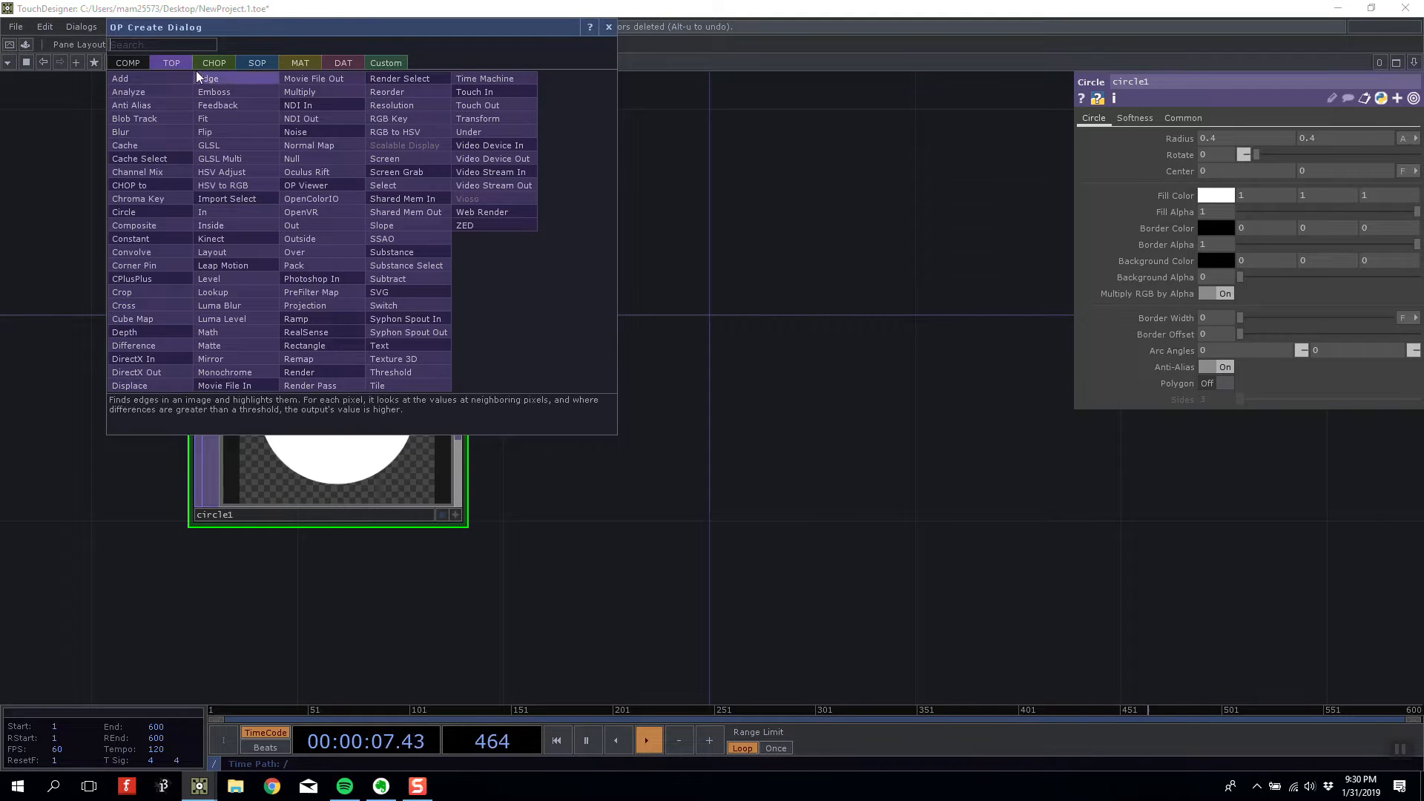
click(261, 63)
click(240, 116)
click(747, 337)
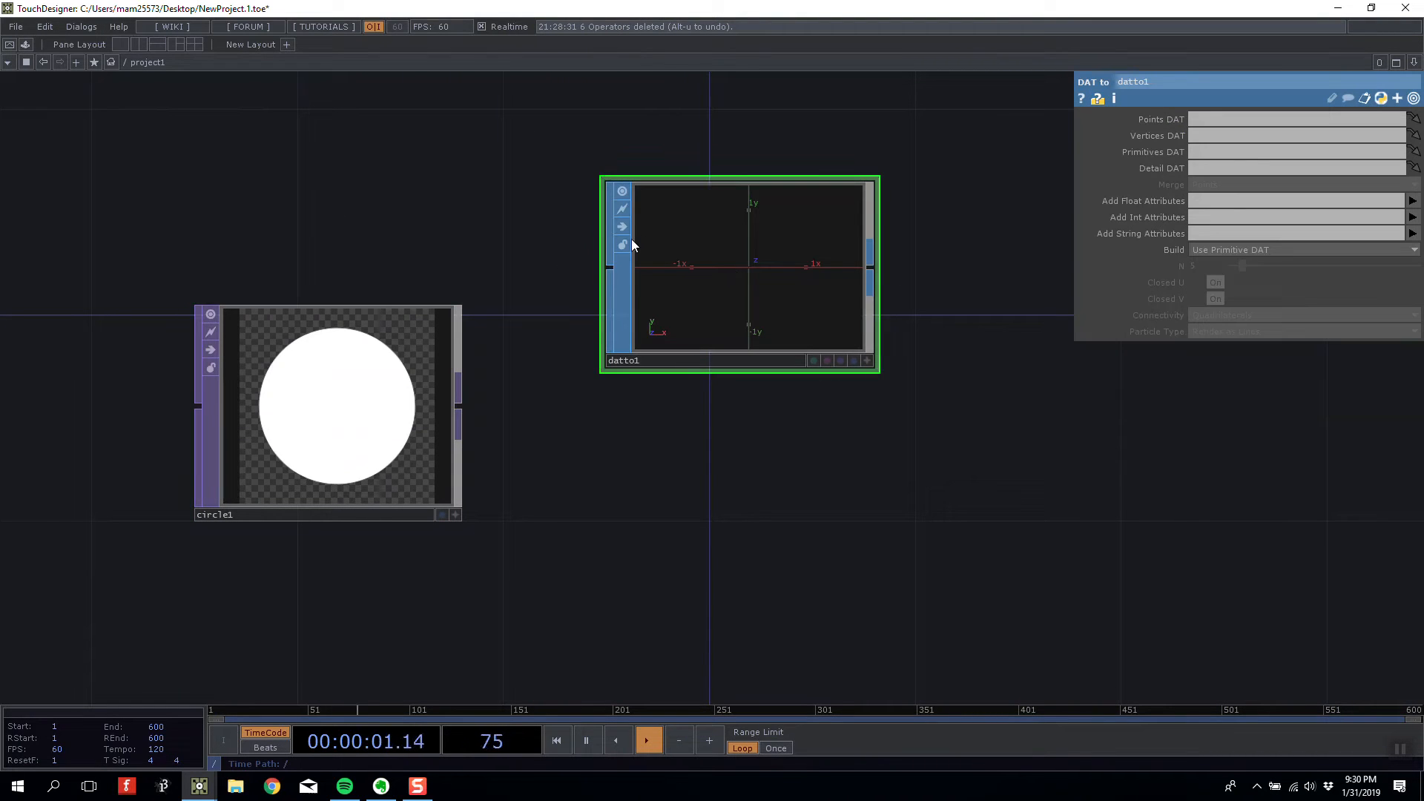
key(Delete)
- Turn the circle node's viewer off and on again, and toggle the flag directly below it
drag(710, 353, 813, 374)
scroll(468, 444, up, 3)
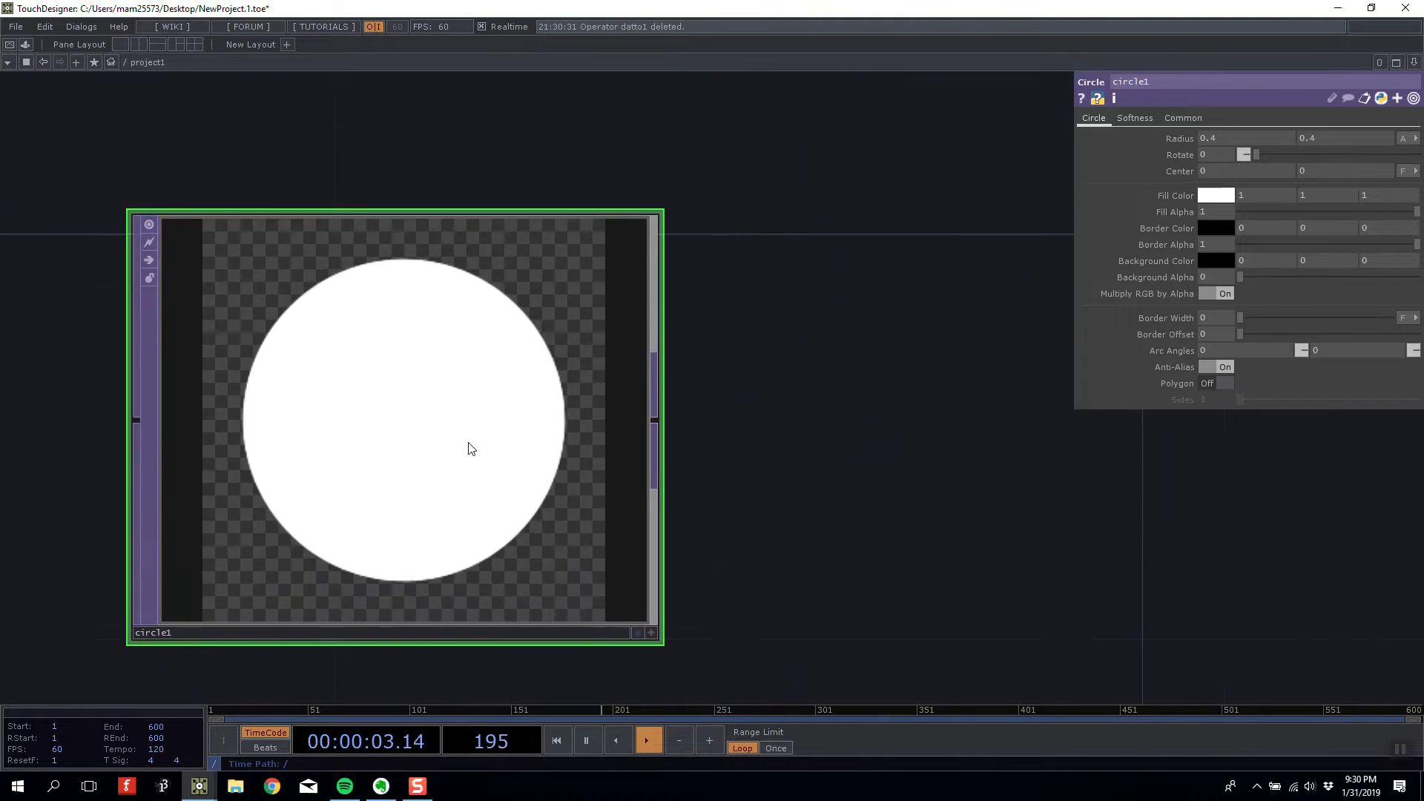
scroll(468, 444, down, 3)
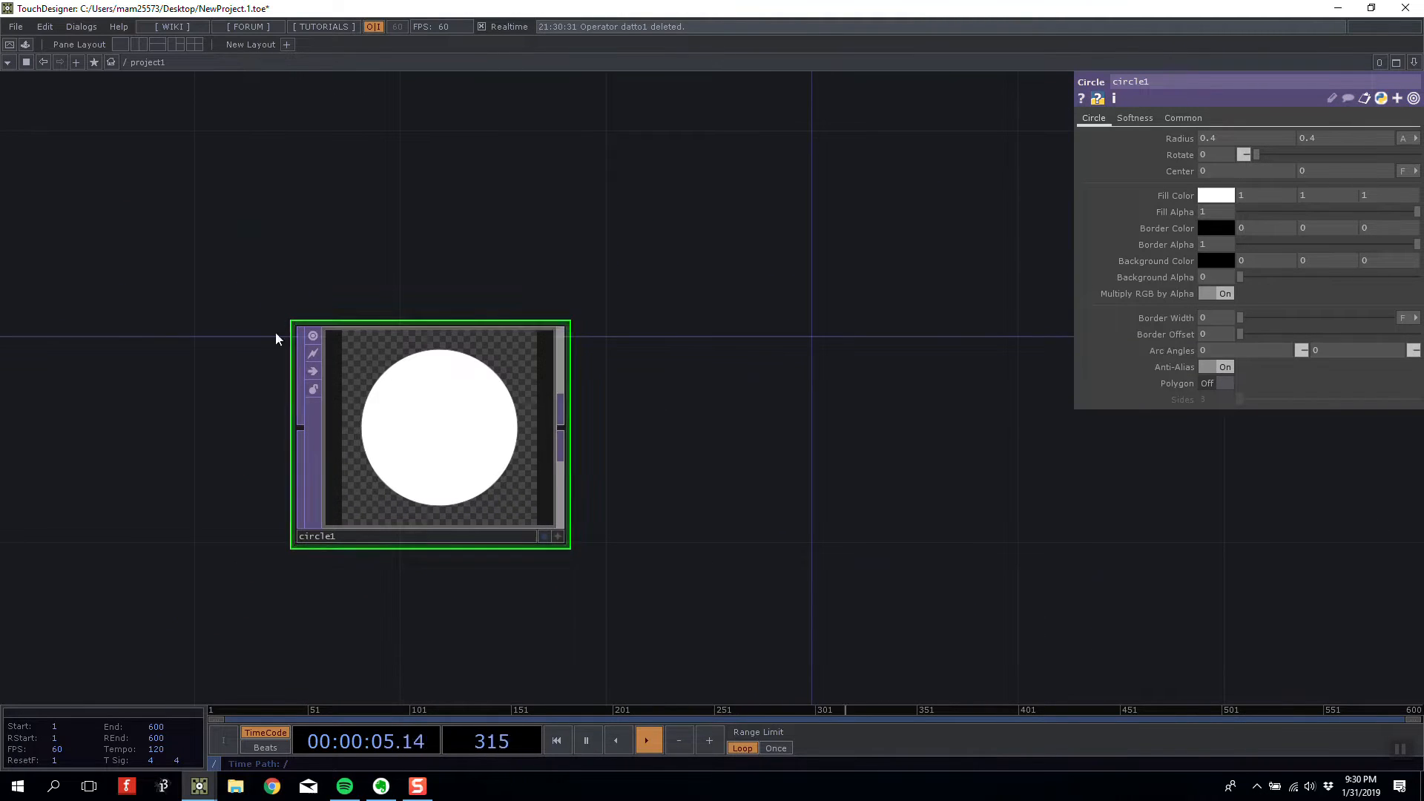
drag(504, 231, 574, 136)
scroll(603, 257, up, 3)
drag(934, 464, 935, 396)
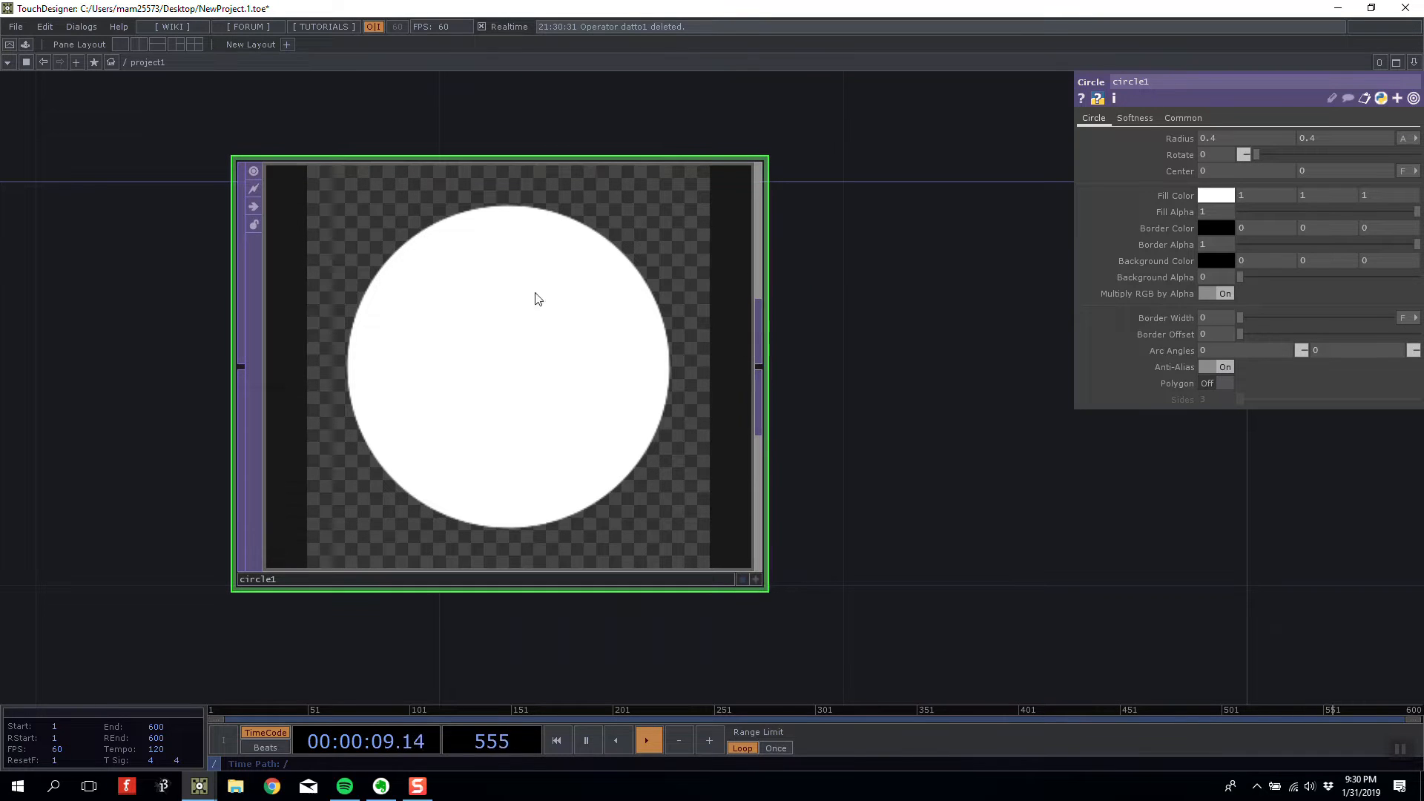
click(254, 172)
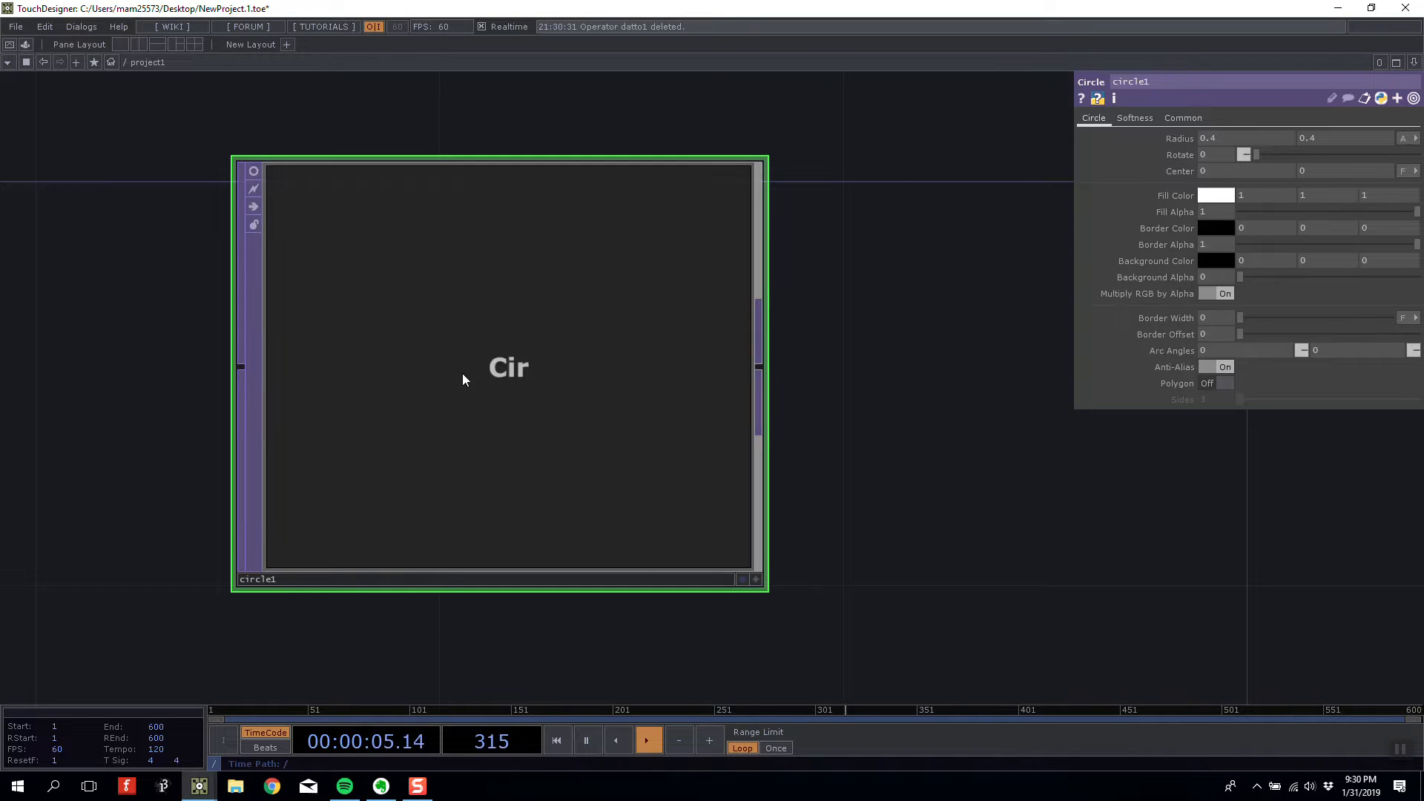
click(254, 172)
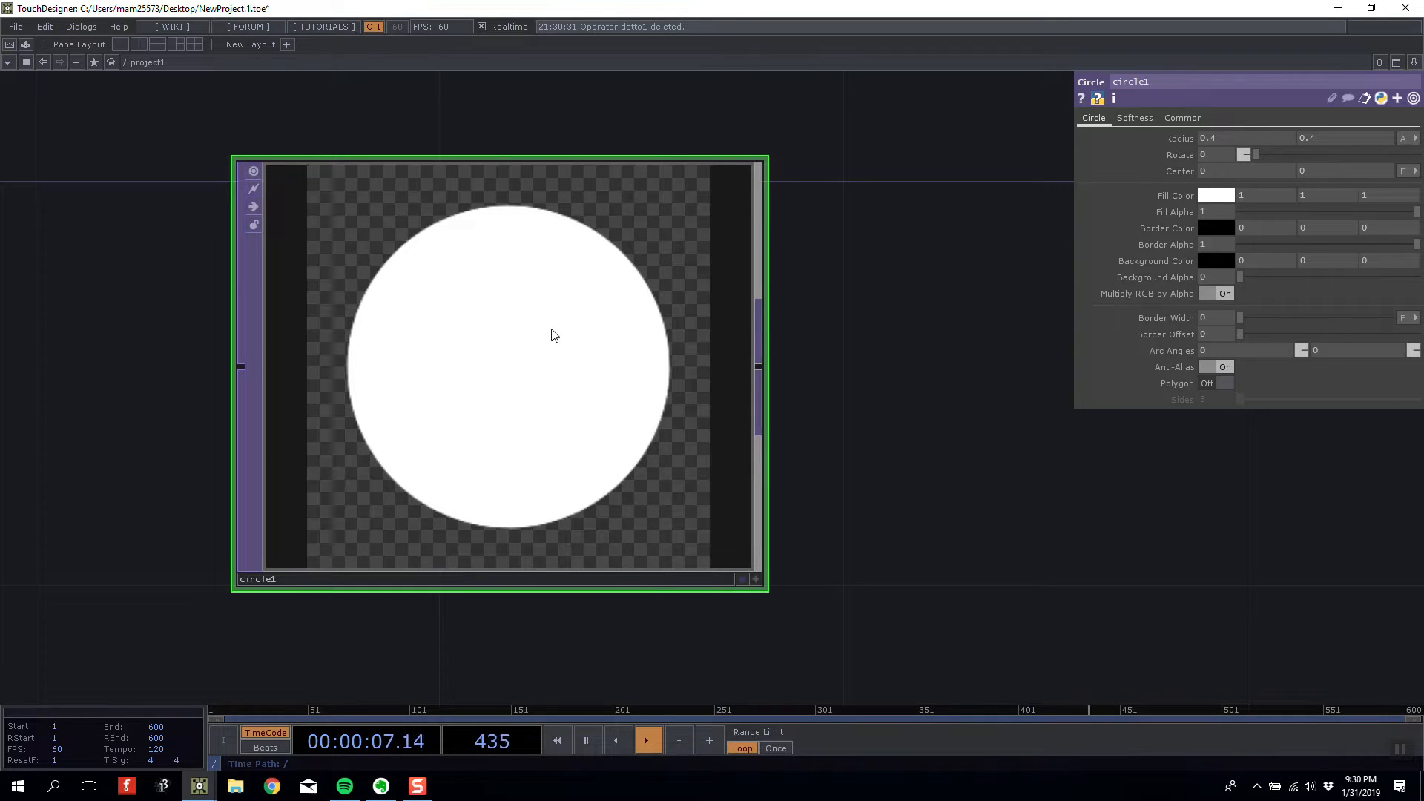
click(251, 191)
click(255, 190)
click(255, 190)
- Add a Null TOP fed by the circle node's output and space it well apart from the circle
drag(791, 220, 720, 226)
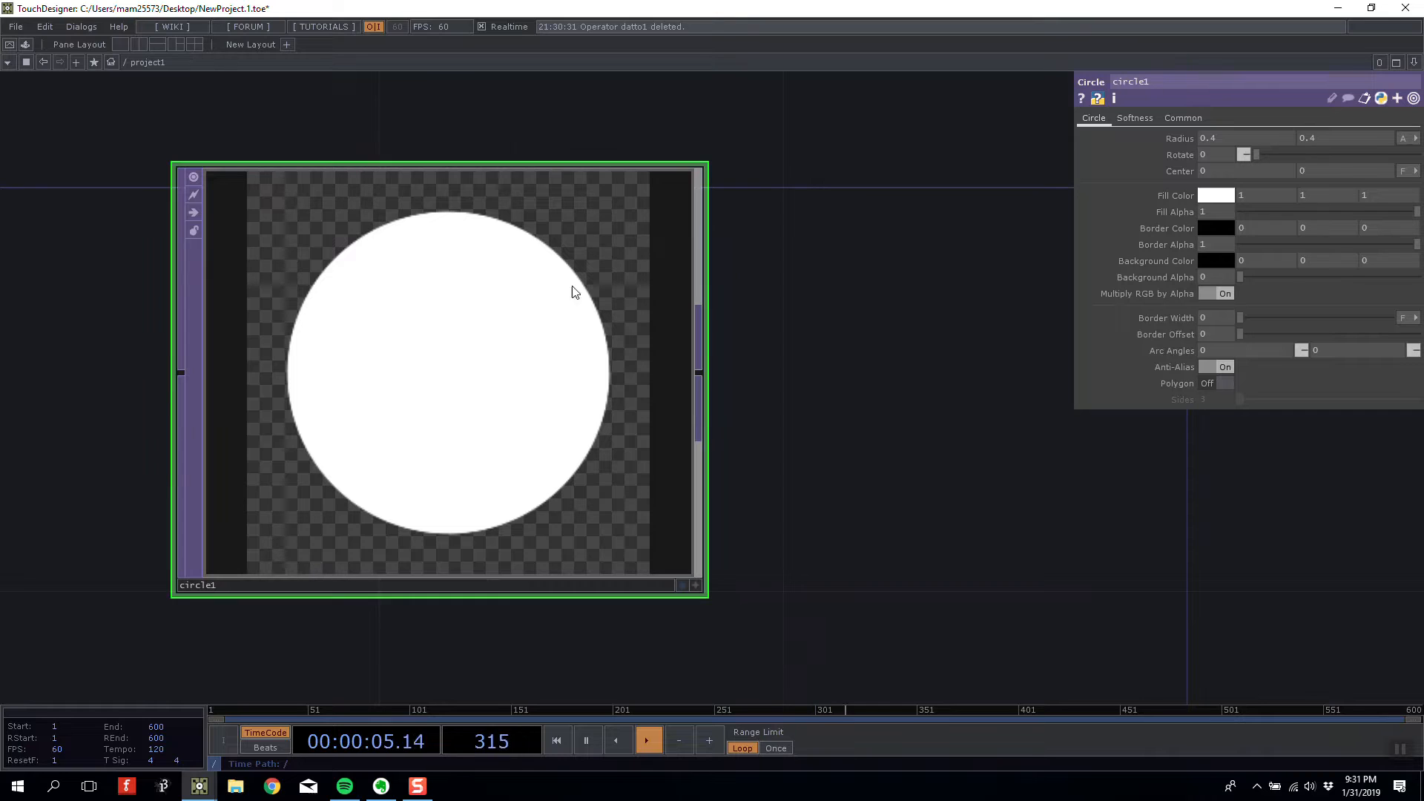
drag(814, 302, 589, 318)
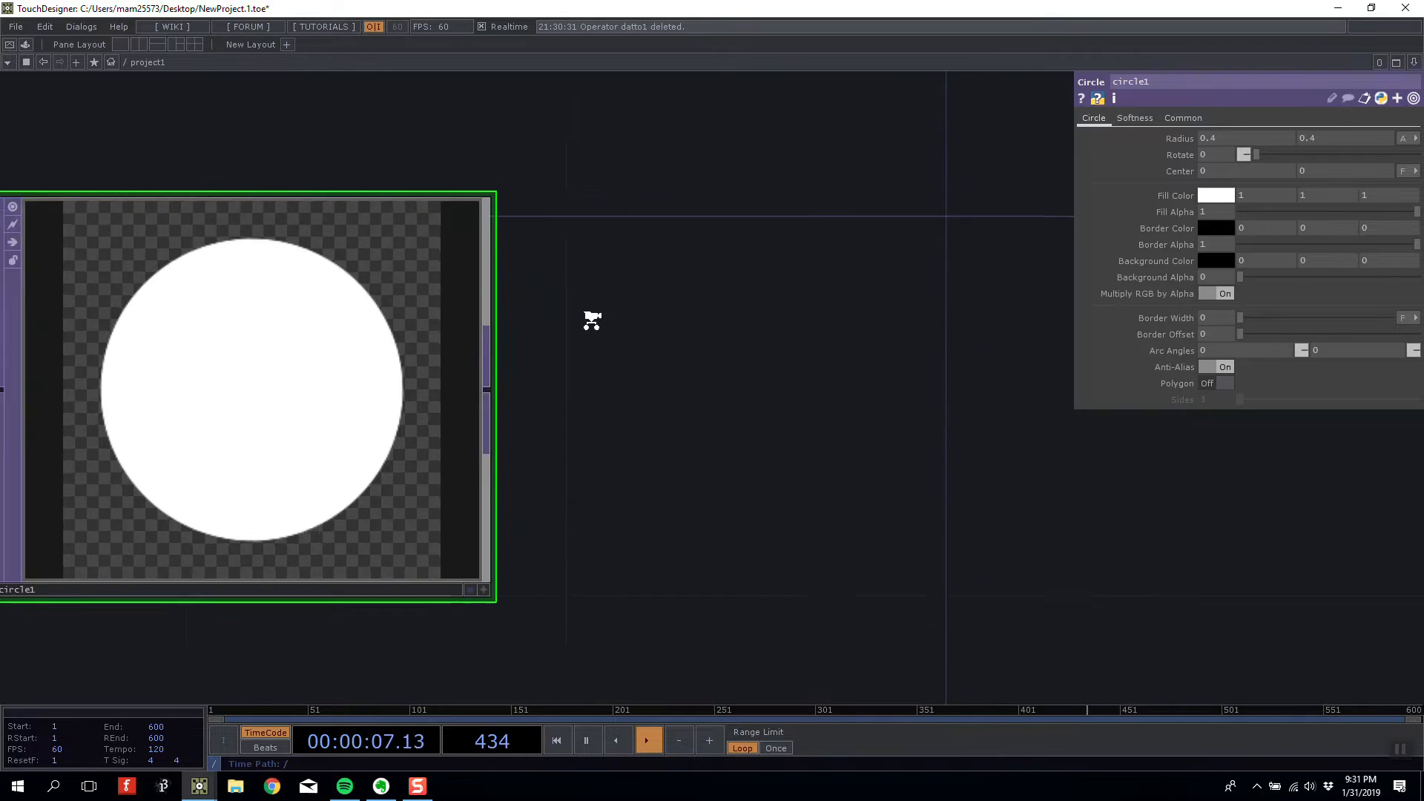
scroll(518, 341, down, 3)
right_click(336, 384)
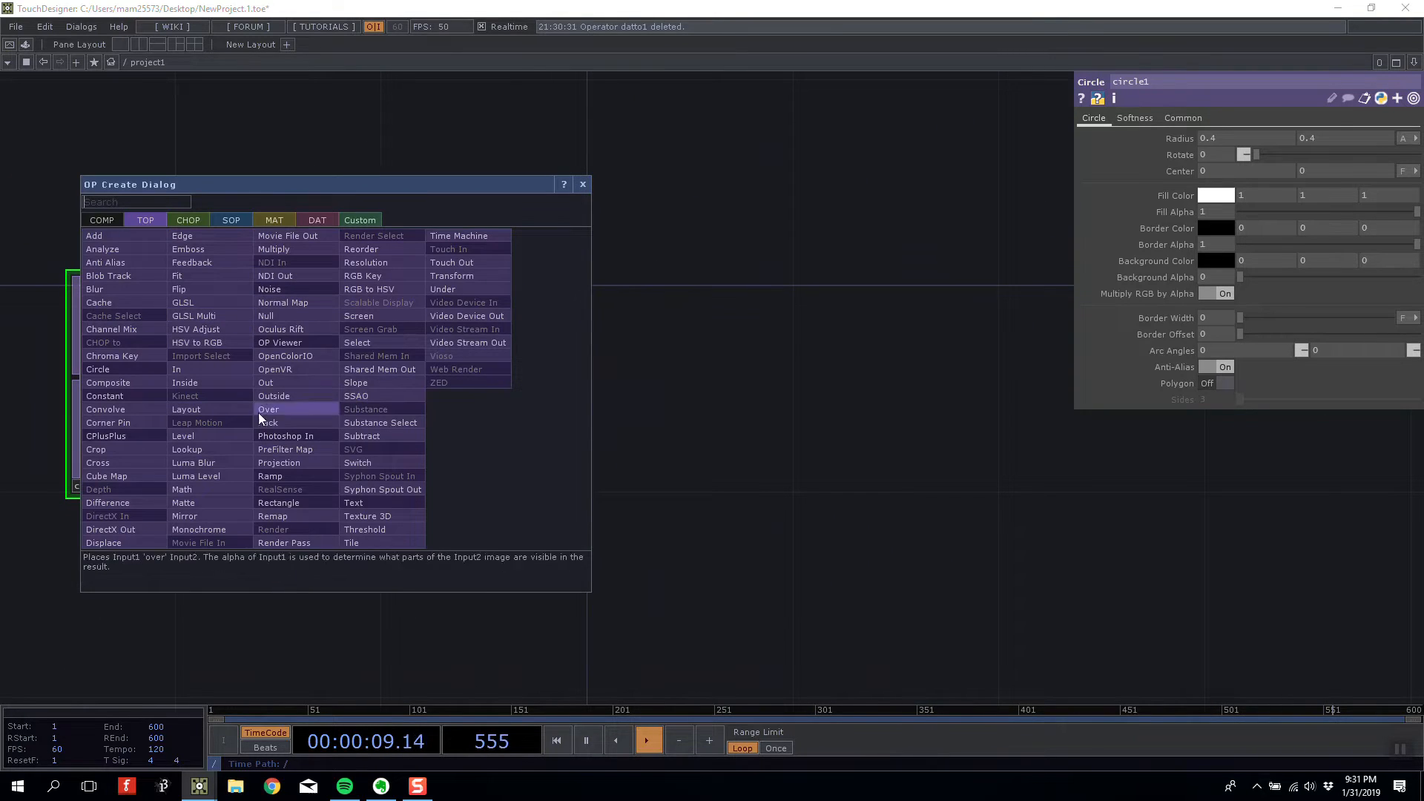
click(279, 315)
click(913, 337)
drag(884, 325, 1039, 379)
- Insert a Transform TOP on the wire between the circle and null nodes and line it up with them
right_click(685, 380)
click(700, 371)
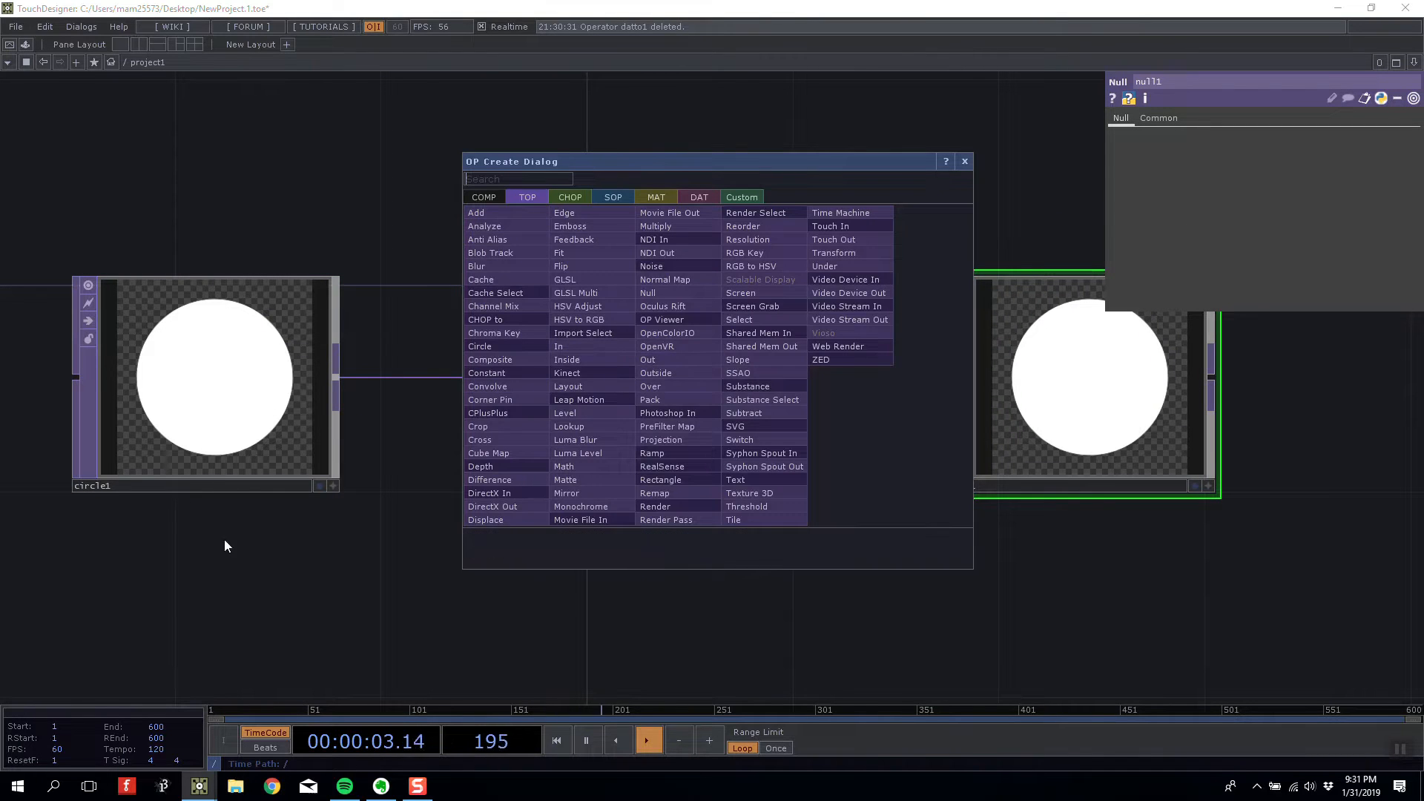
click(834, 253)
click(605, 330)
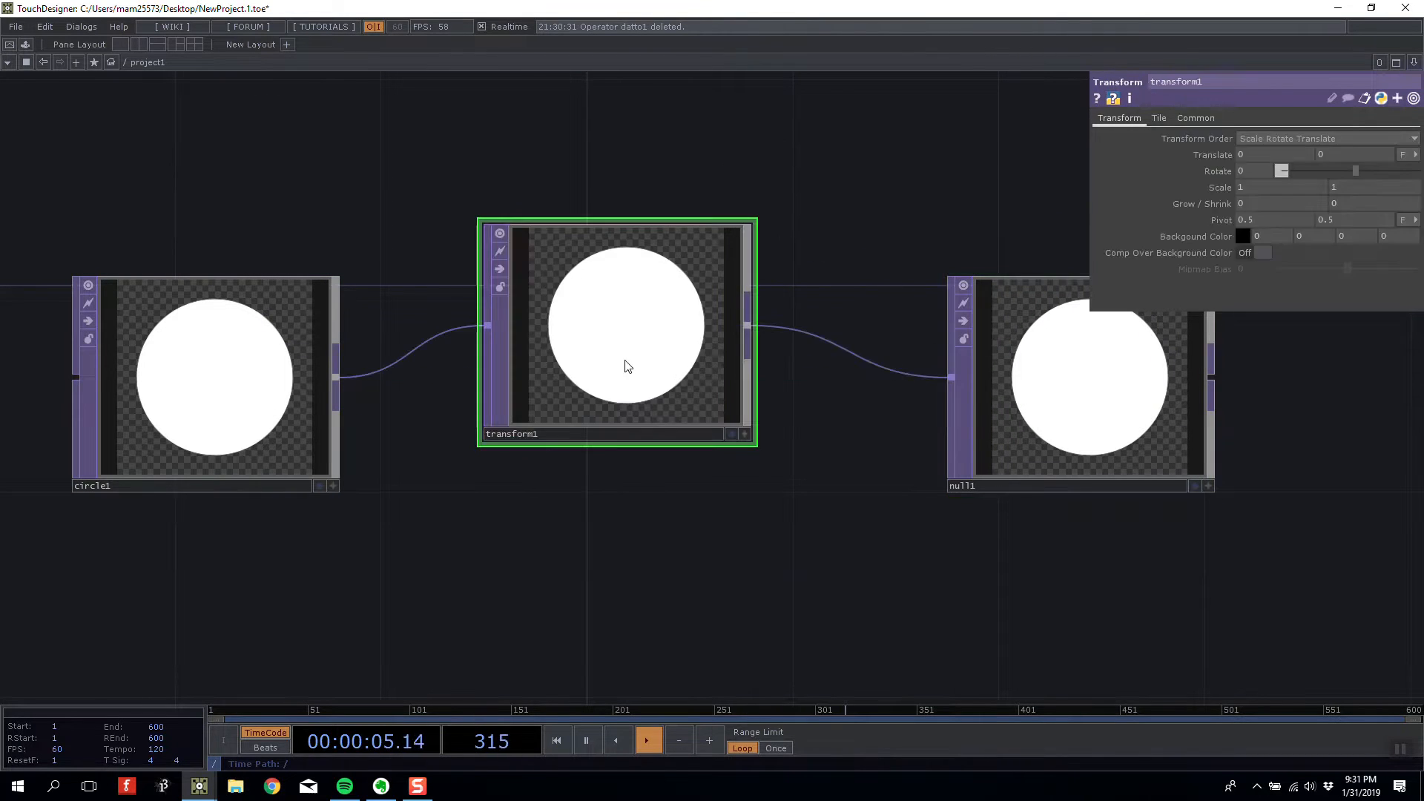
drag(662, 355, 662, 407)
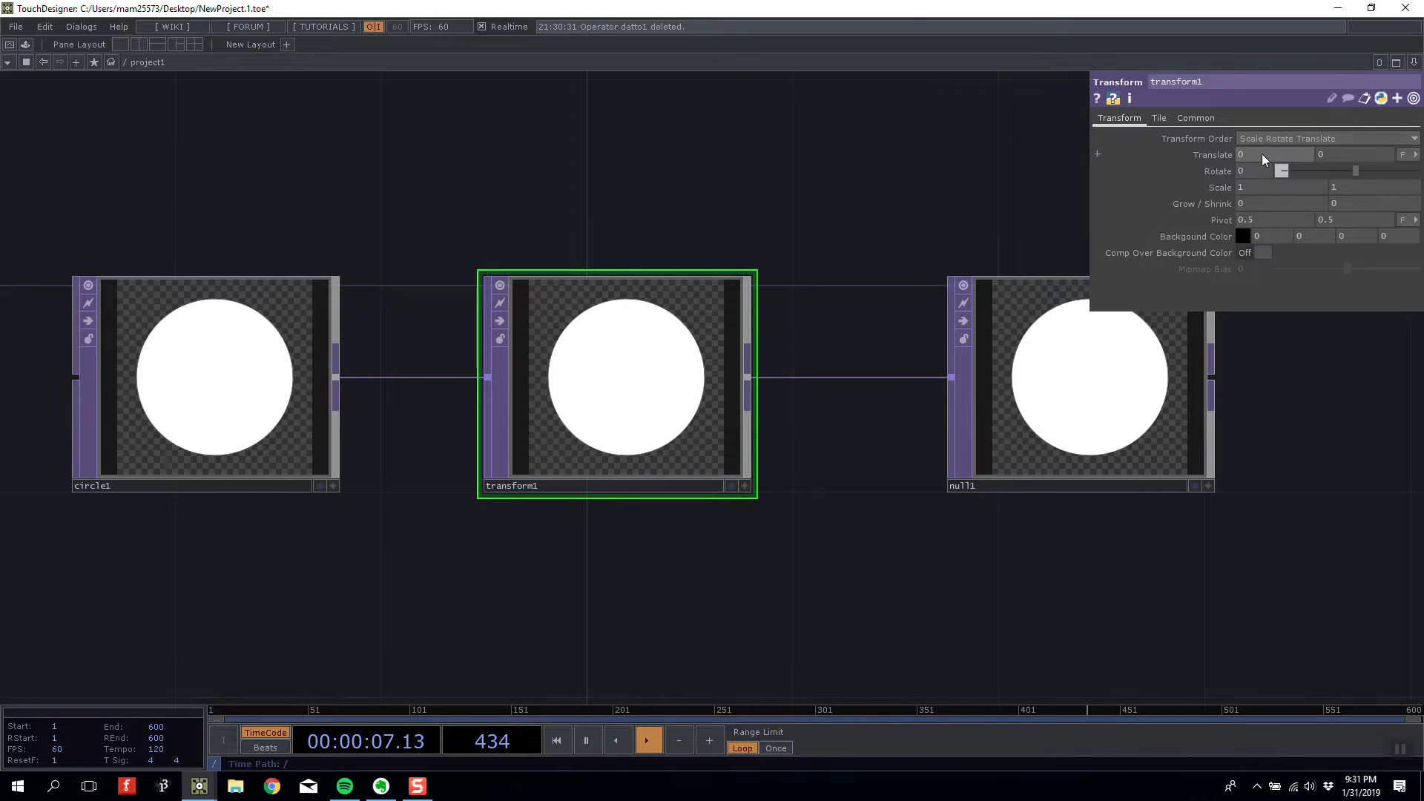
- Set the Transform's X translate to 0.5 and move the node closer to the null
middle_drag(1262, 153, 1293, 138)
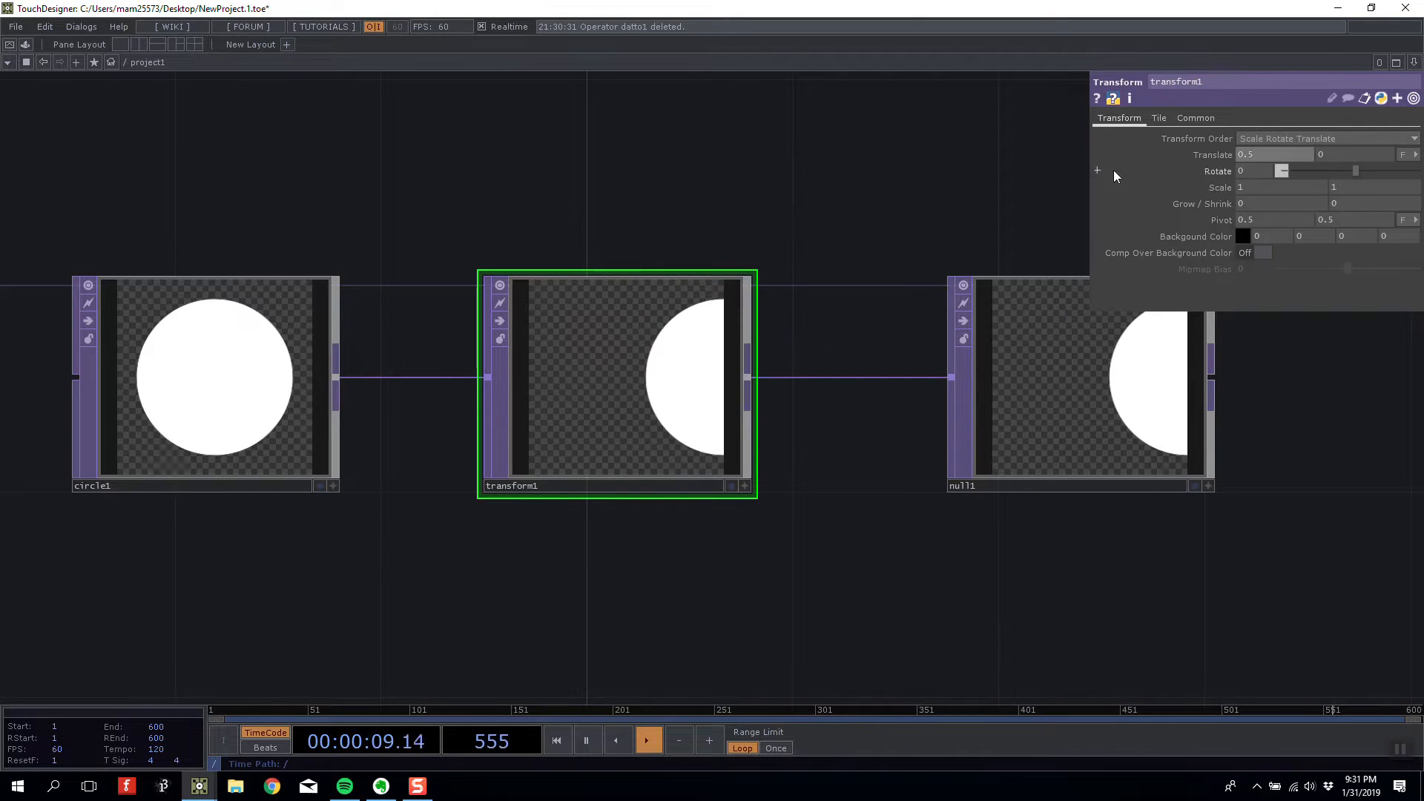
drag(792, 170, 800, 145)
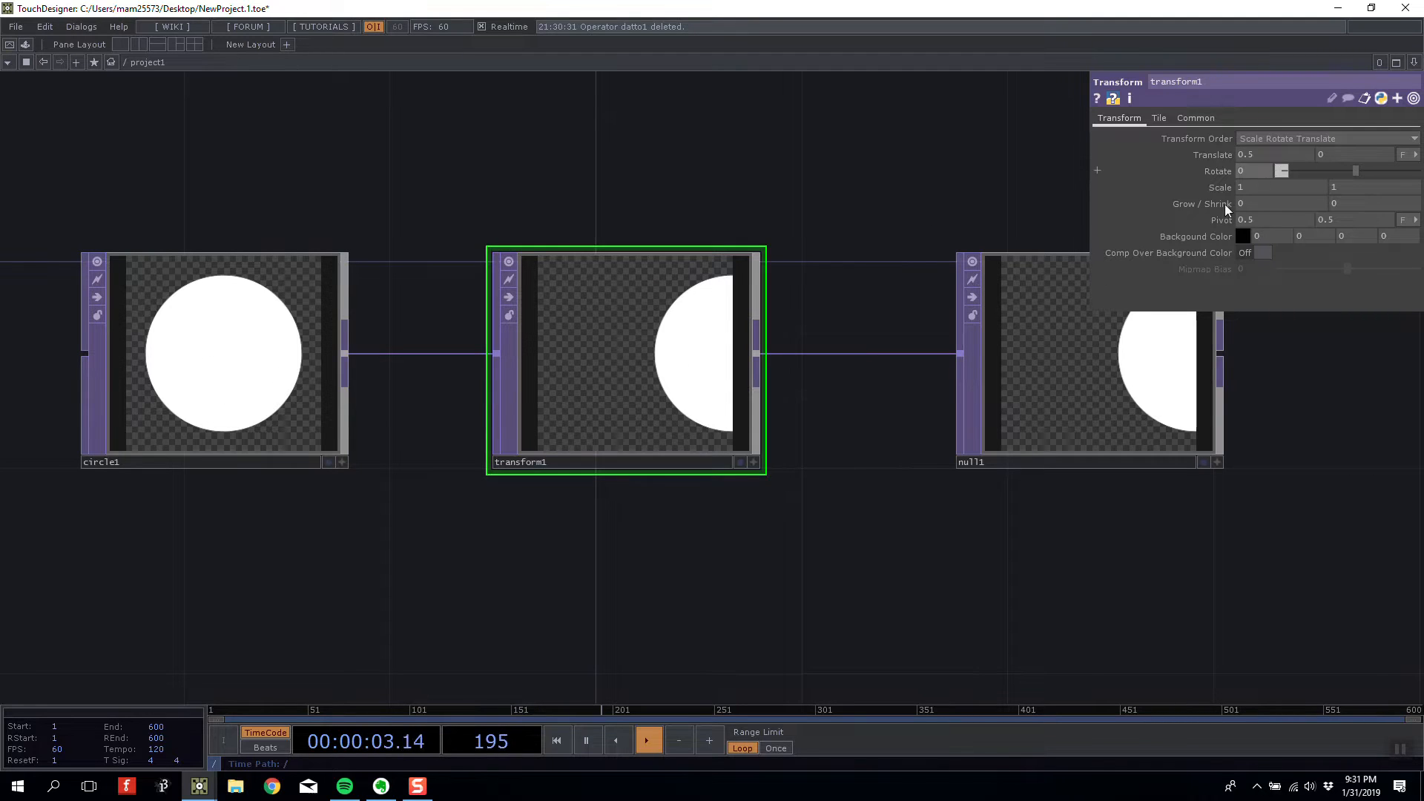
drag(741, 393, 795, 394)
- Select the null node and bypass the Transform to compare the output
click(1089, 351)
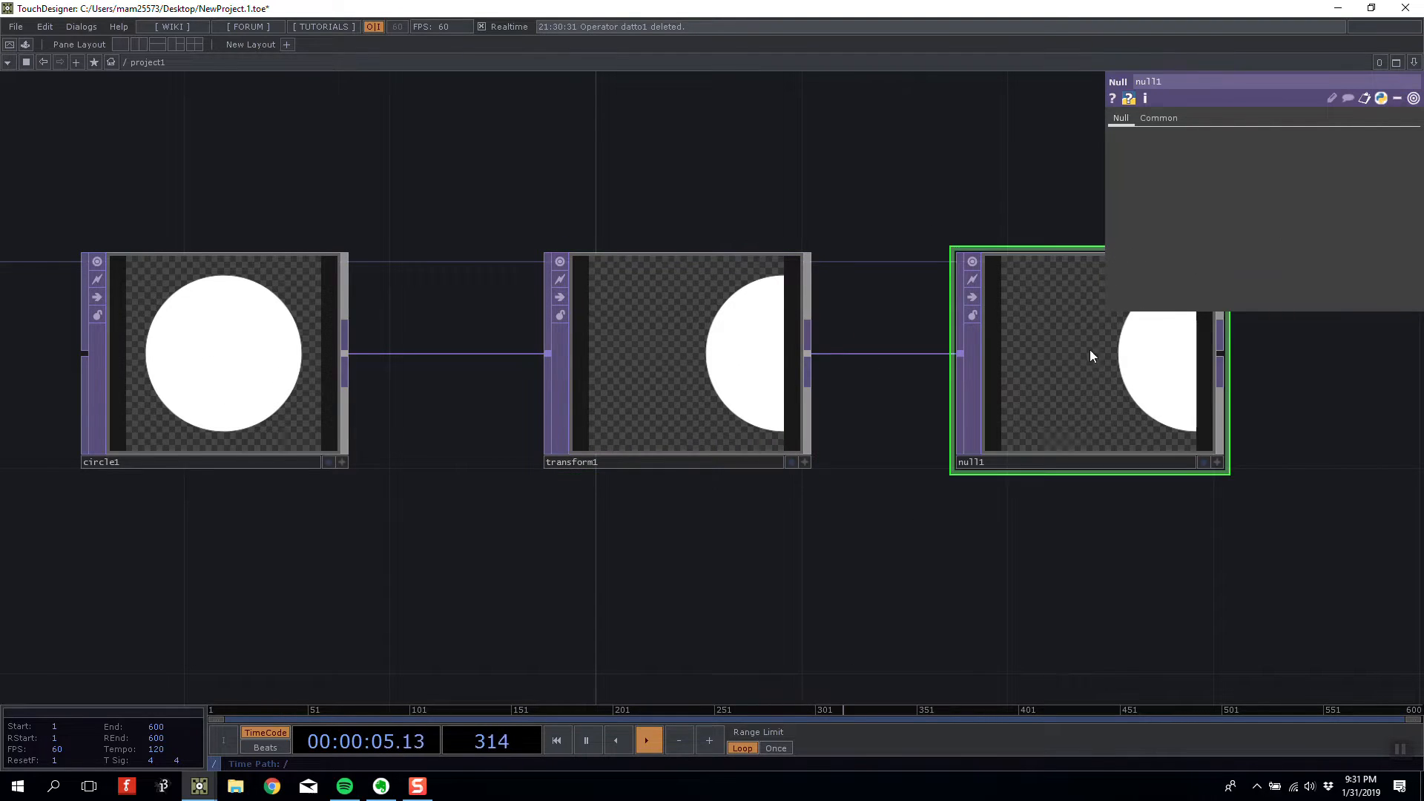
drag(888, 224, 1065, 222)
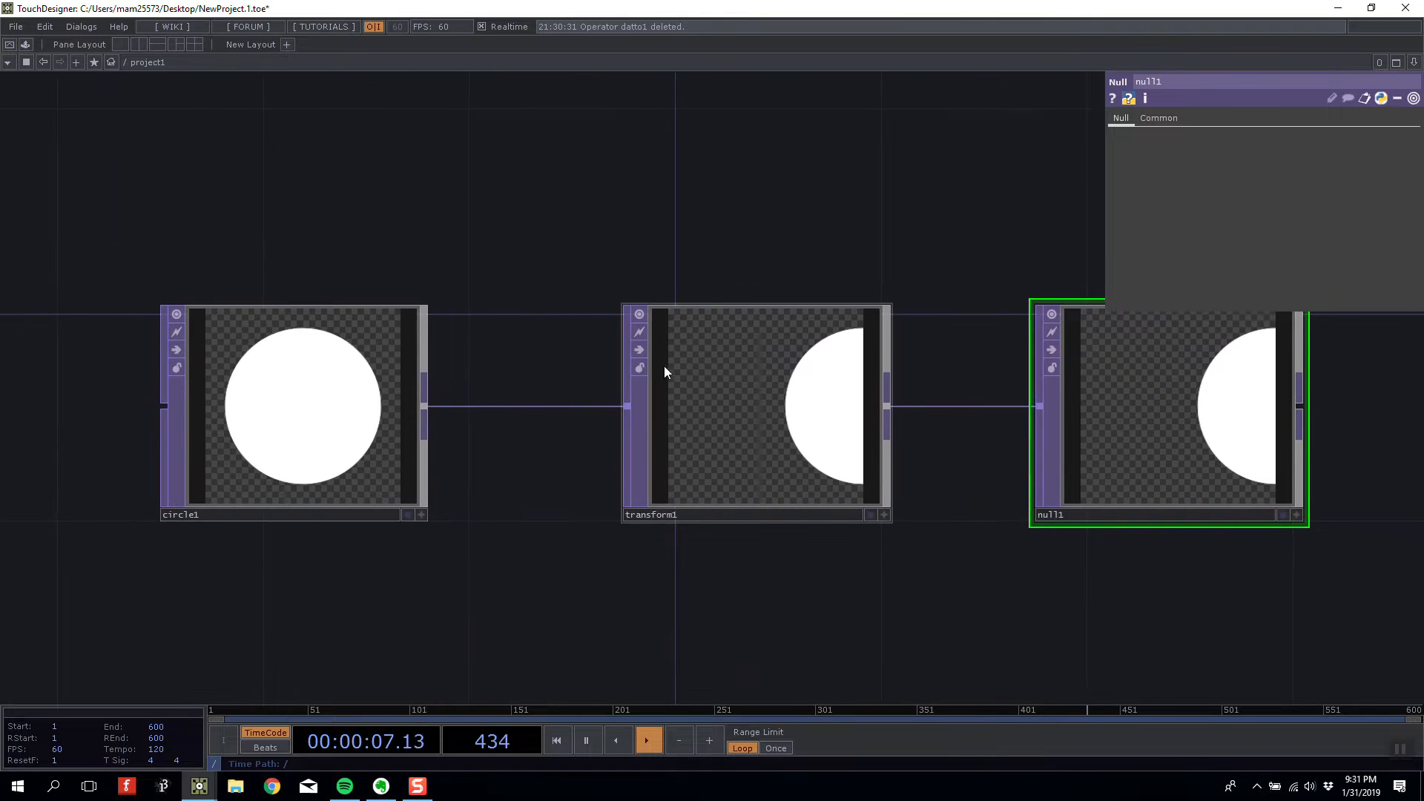
scroll(638, 350, up, 3)
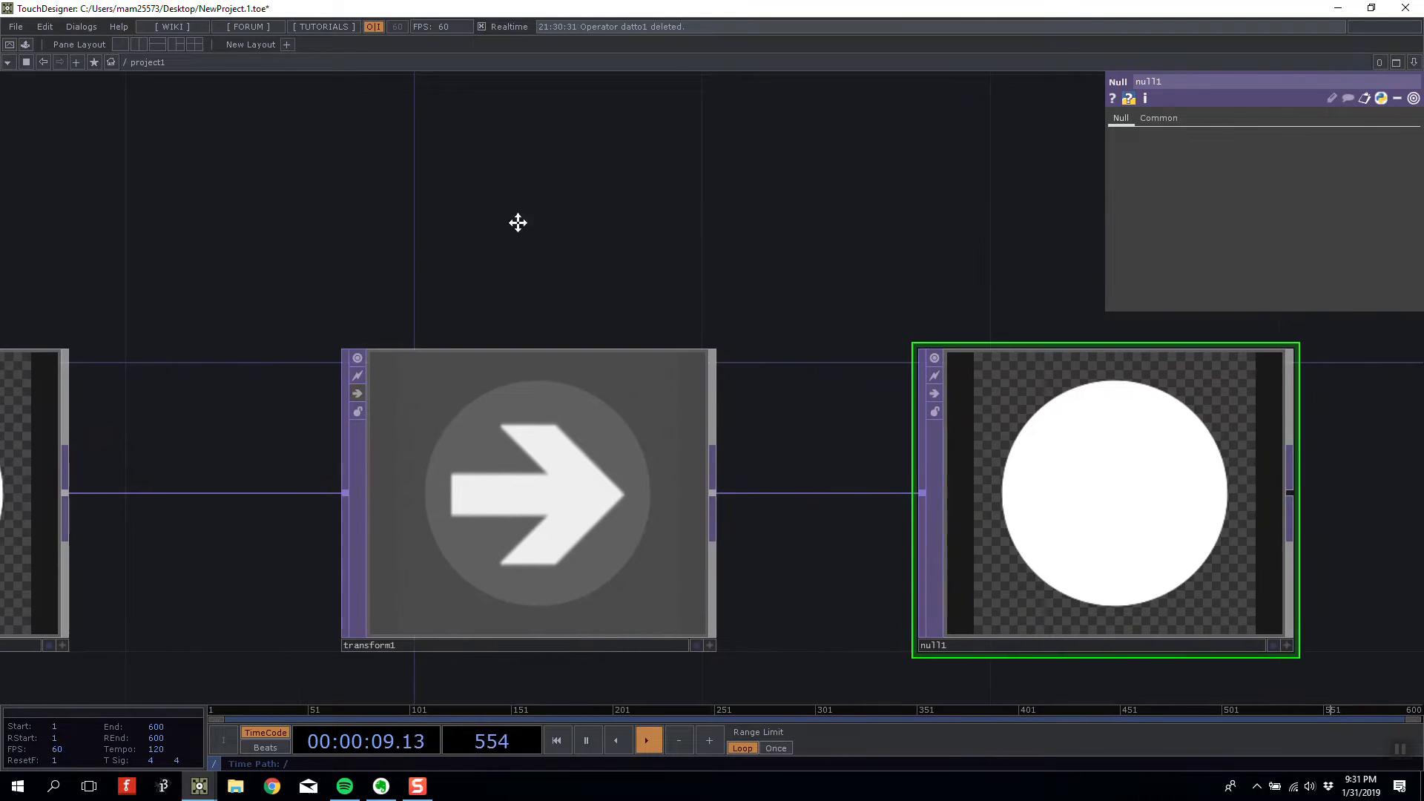
- Select the Transform node and toggle its bypass off and back on to compare the null's output
click(493, 388)
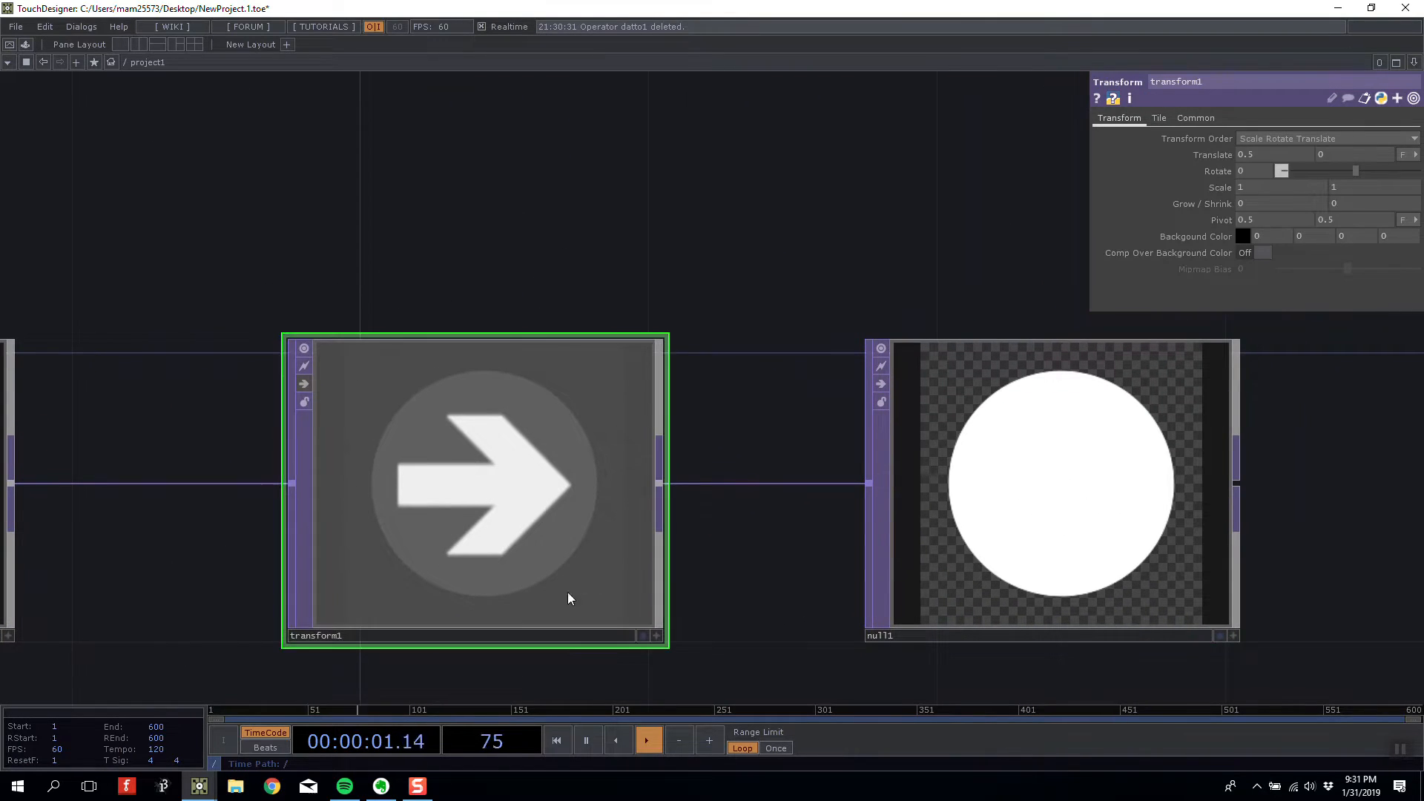
scroll(541, 264, down, 2)
click(298, 342)
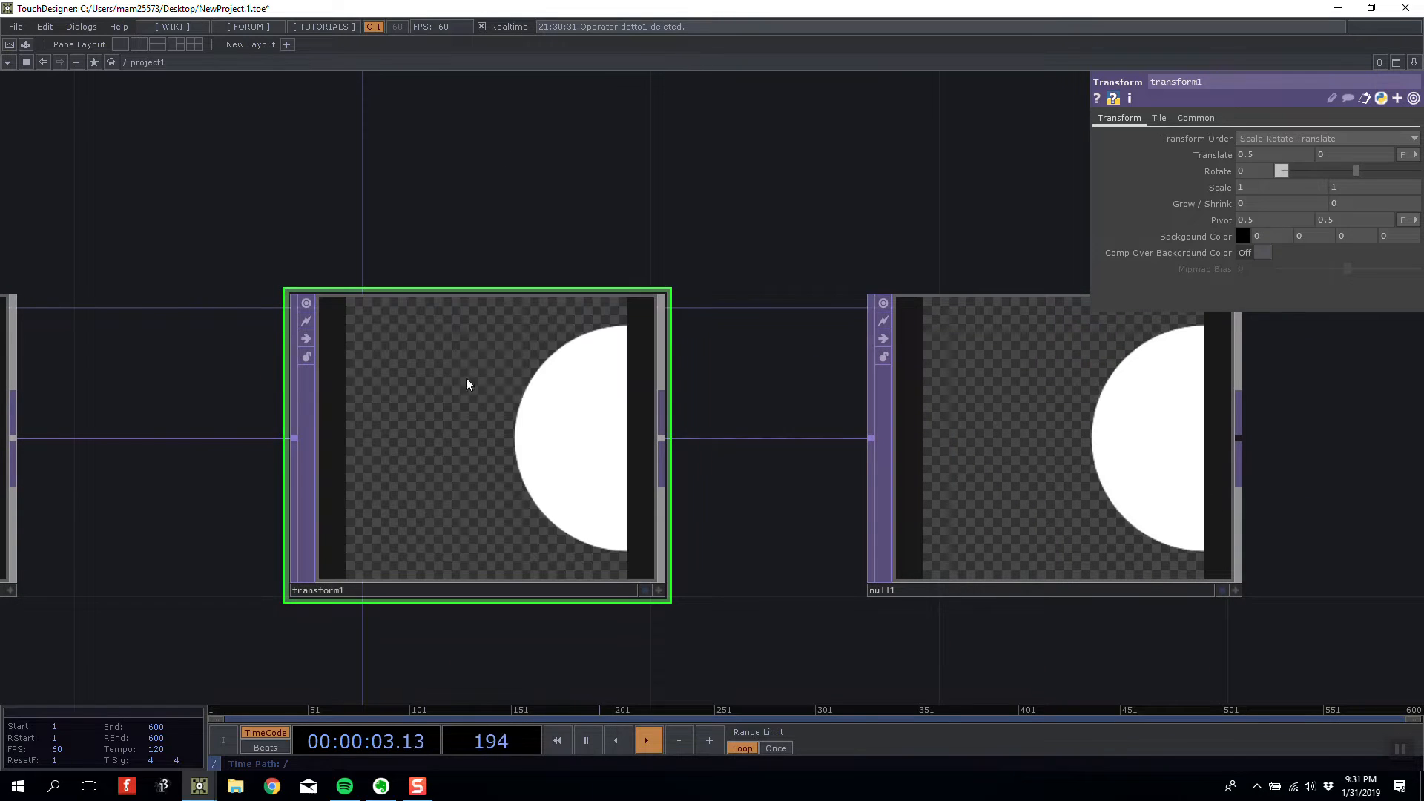
click(306, 339)
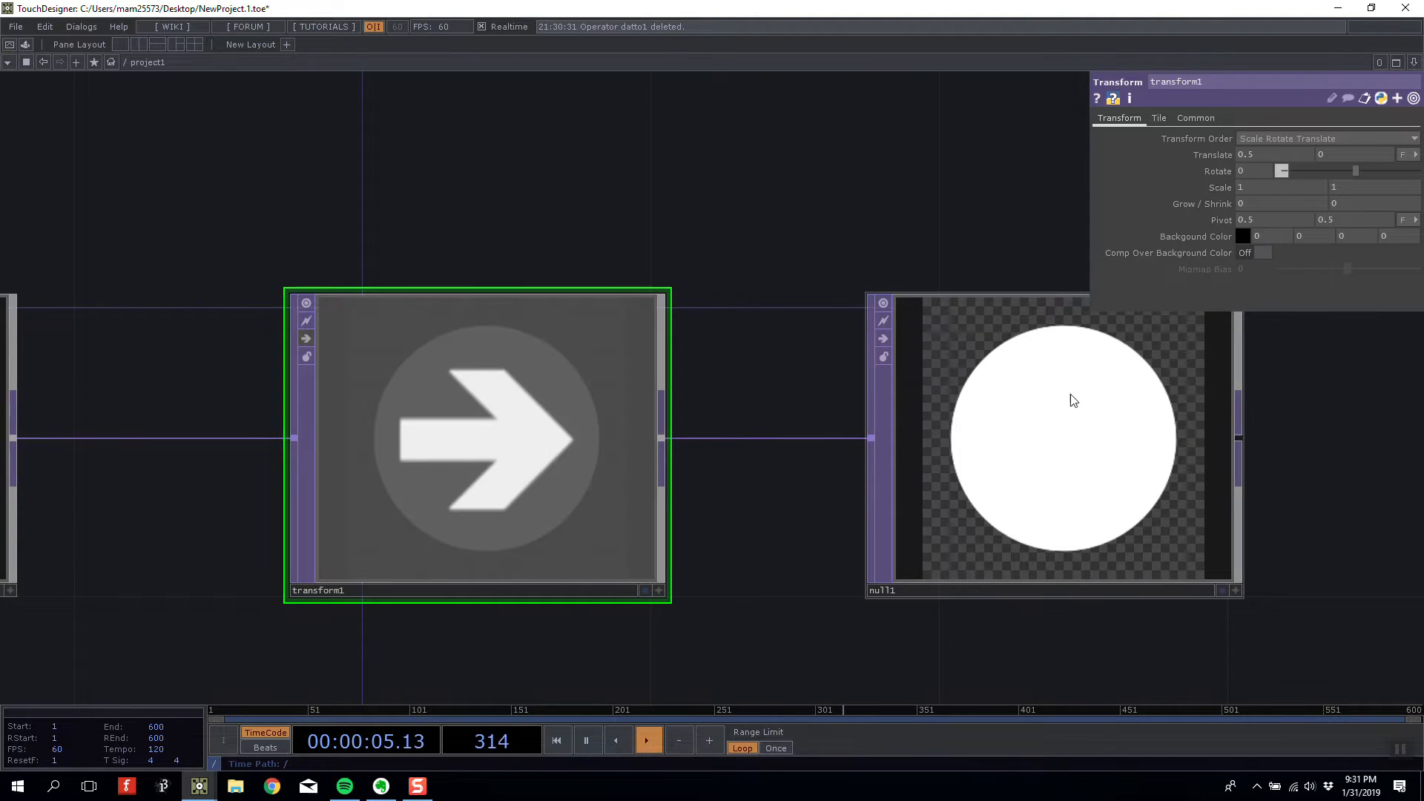
- Move the circle node farther away from the Transform node and lock it
drag(766, 181, 916, 201)
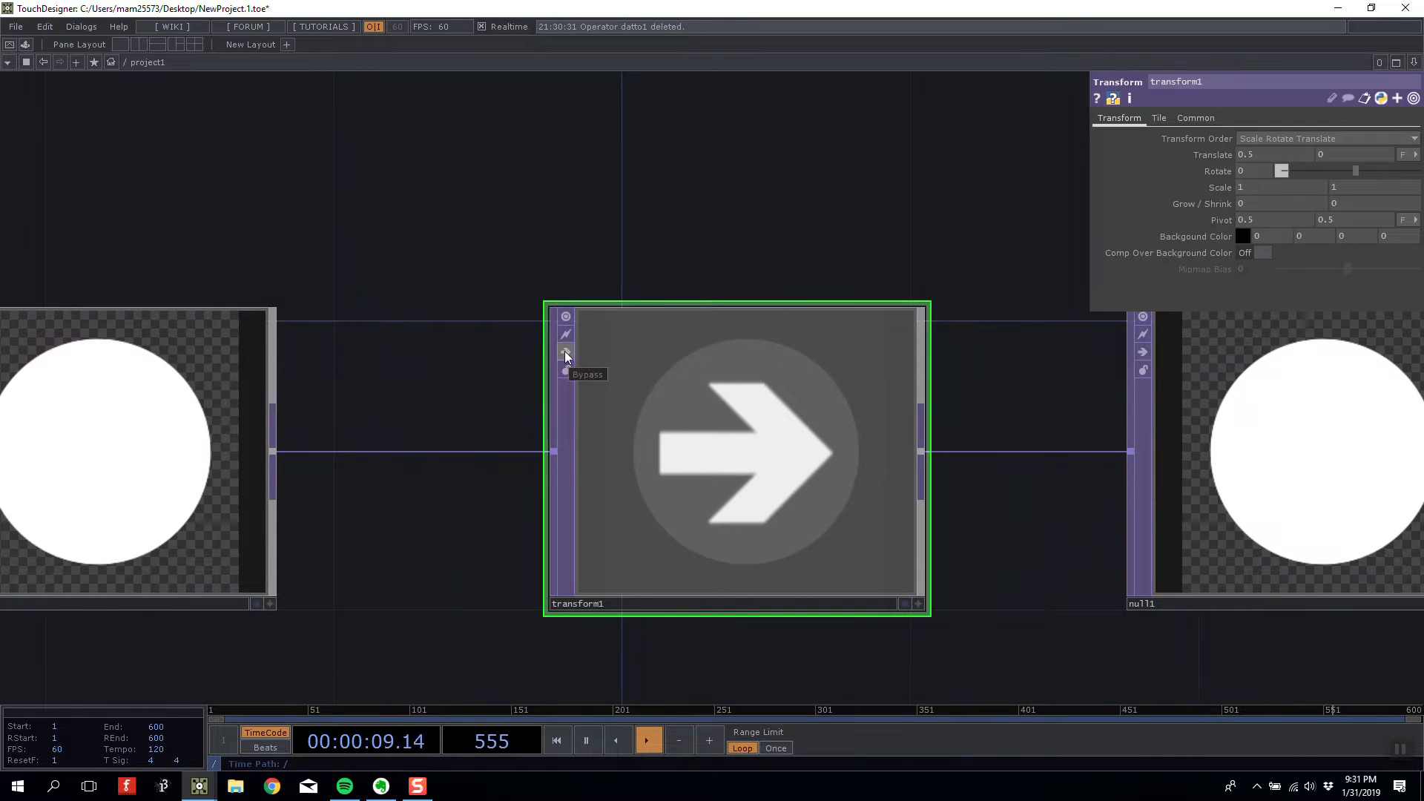
drag(582, 232, 846, 171)
scroll(435, 226, up, 5)
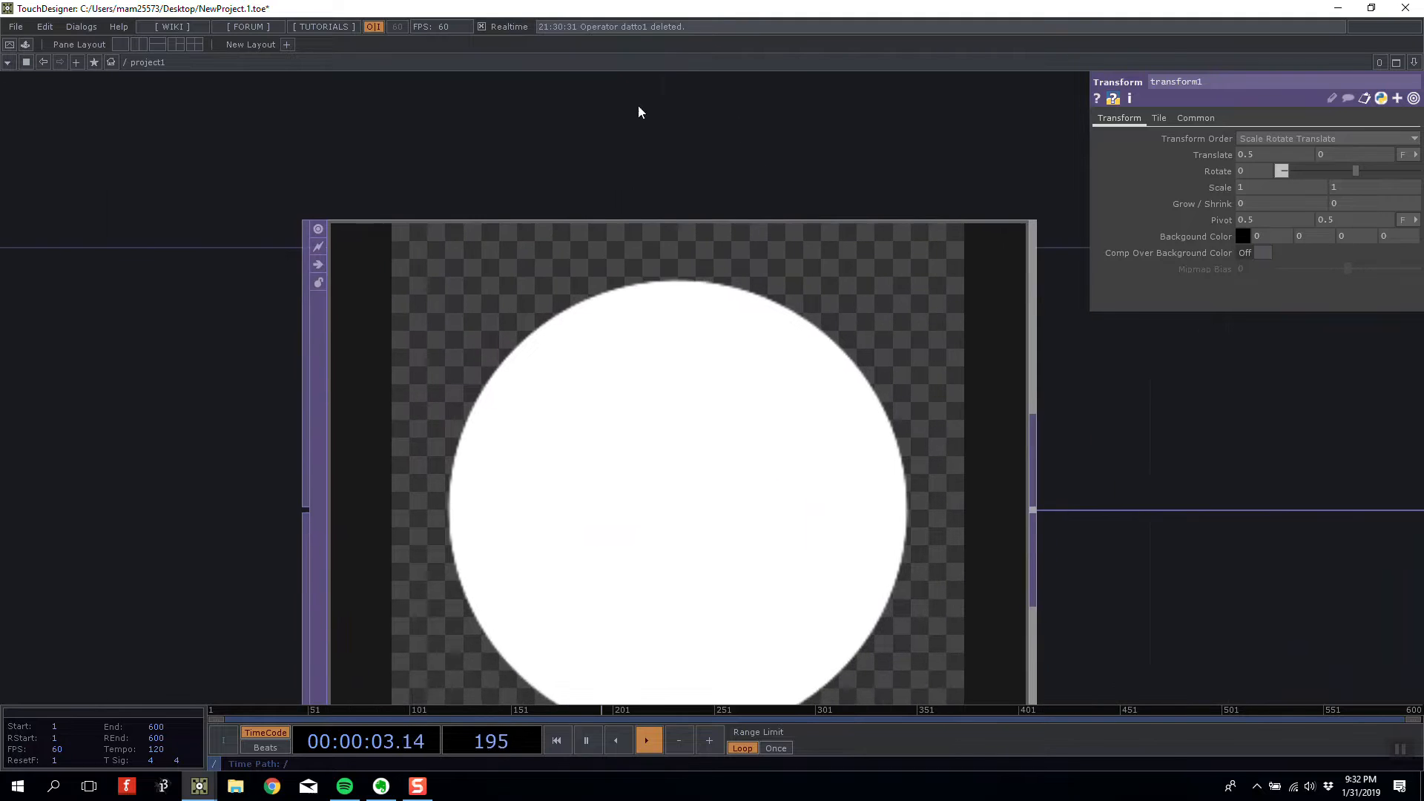
scroll(919, 308, down, 3)
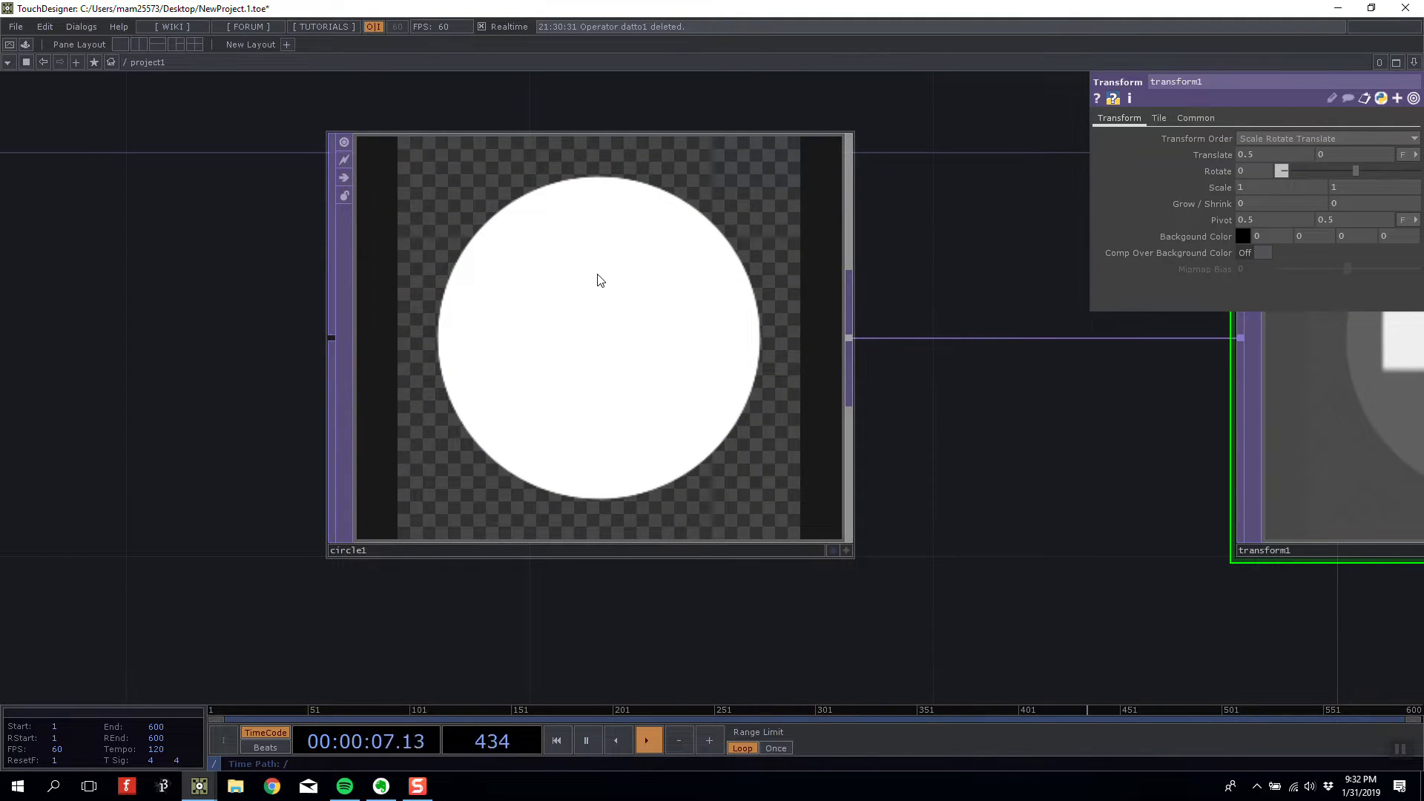
drag(966, 487, 902, 467)
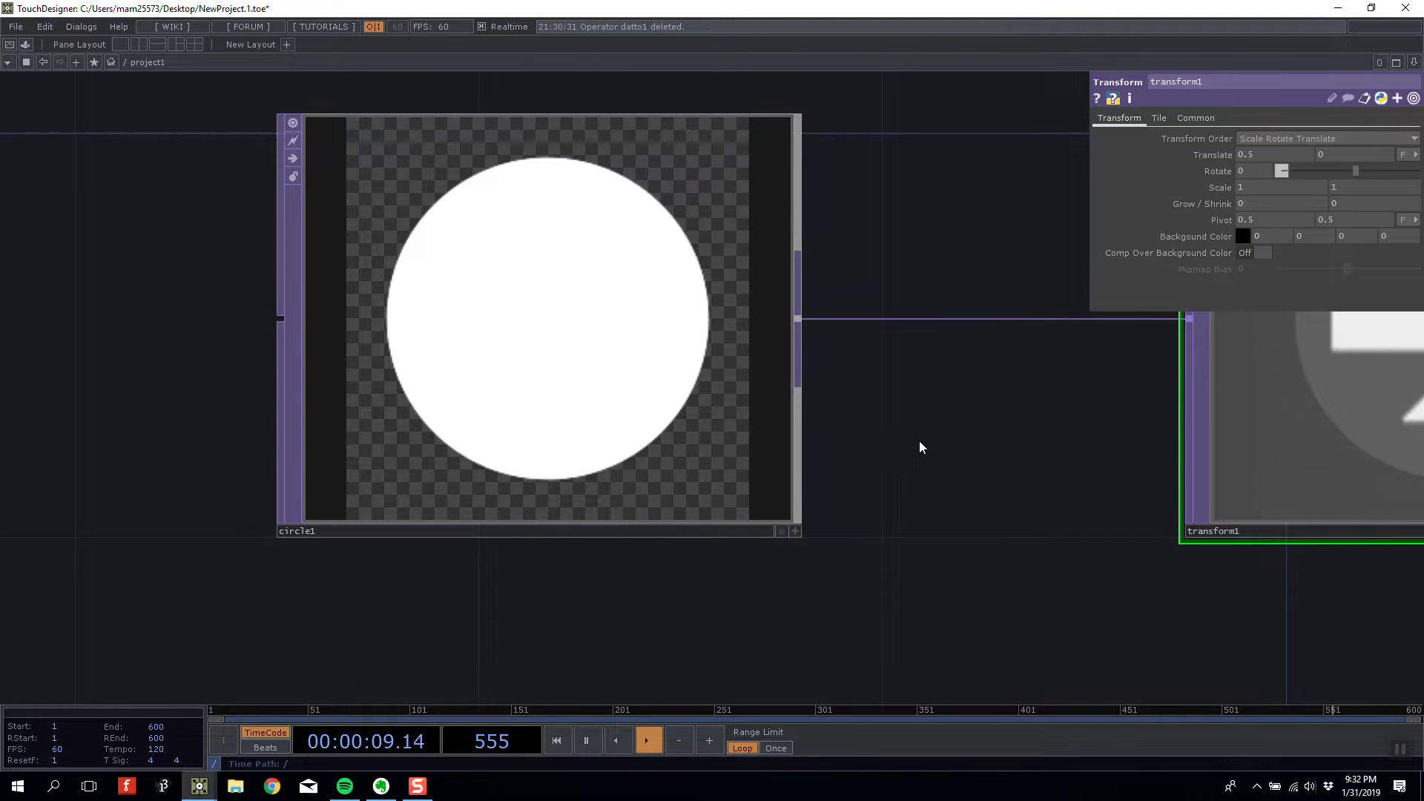
scroll(920, 444, down, 2)
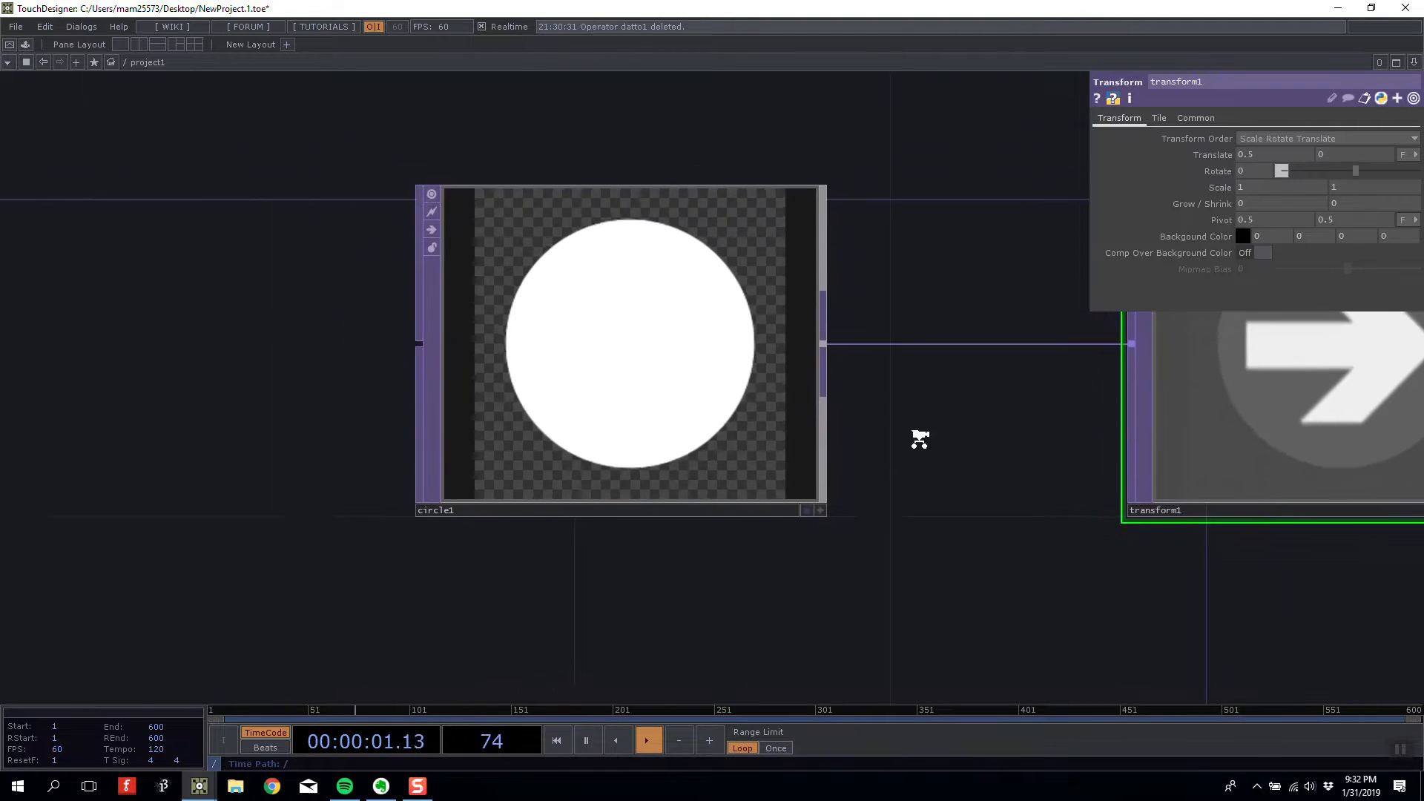
drag(582, 248, 465, 245)
drag(515, 315, 583, 327)
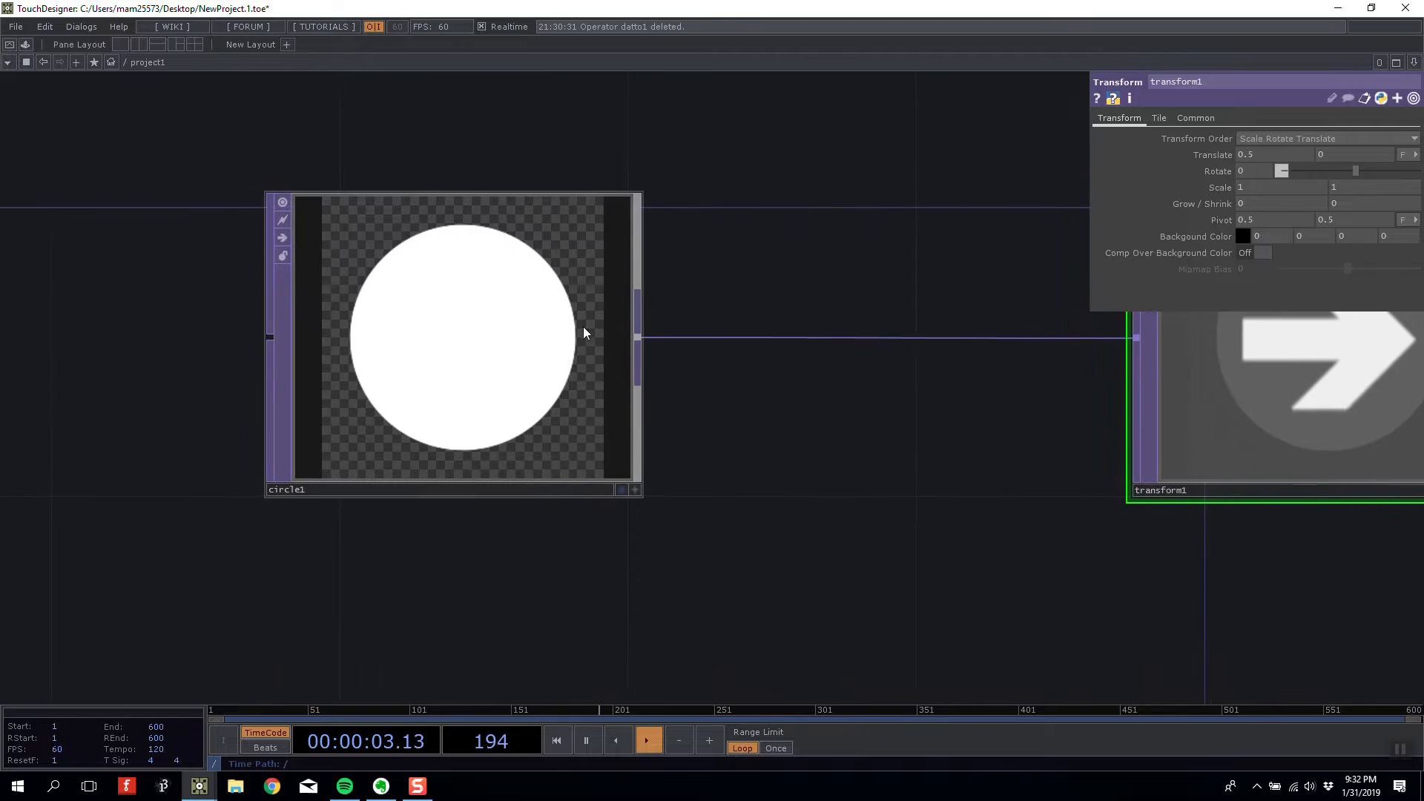
click(519, 340)
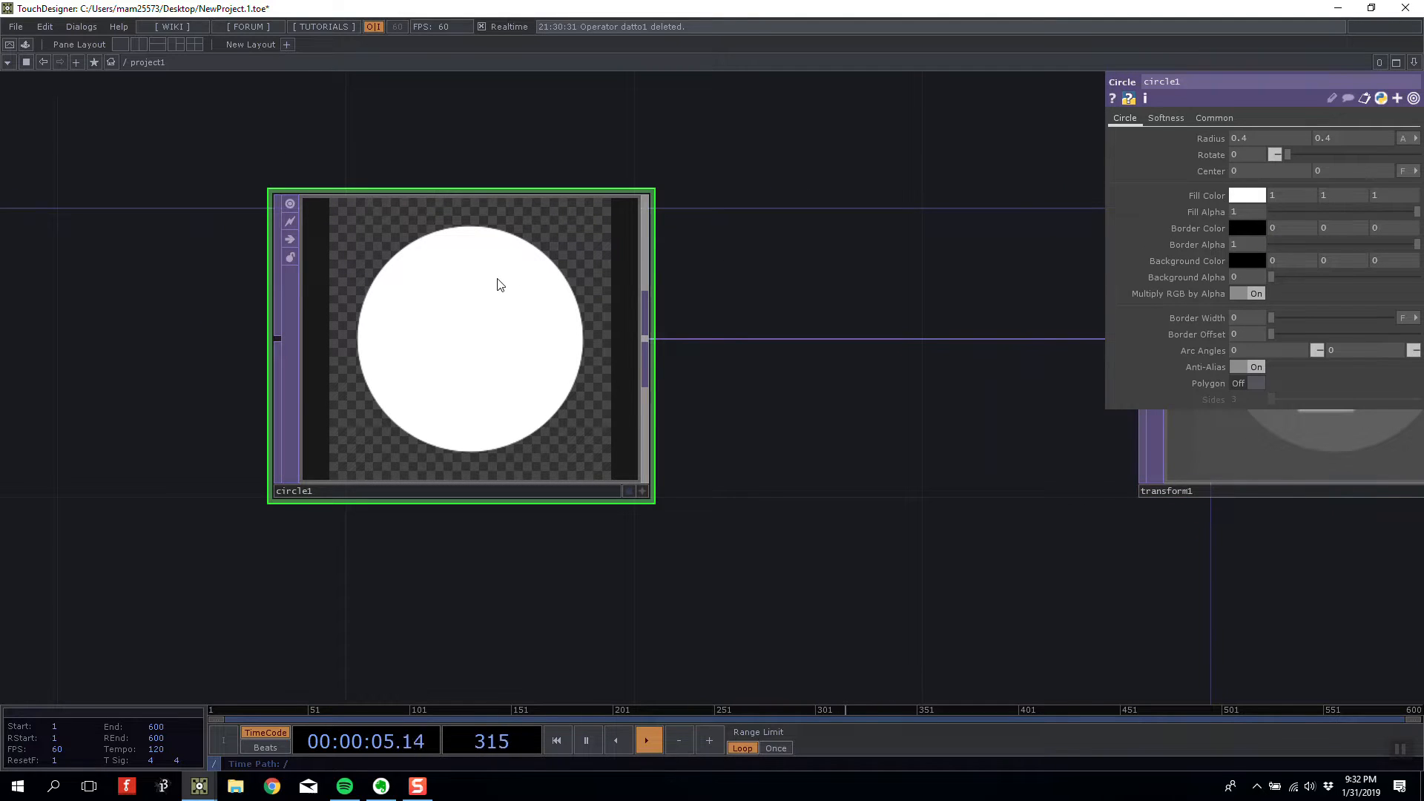
click(289, 259)
drag(848, 525, 803, 372)
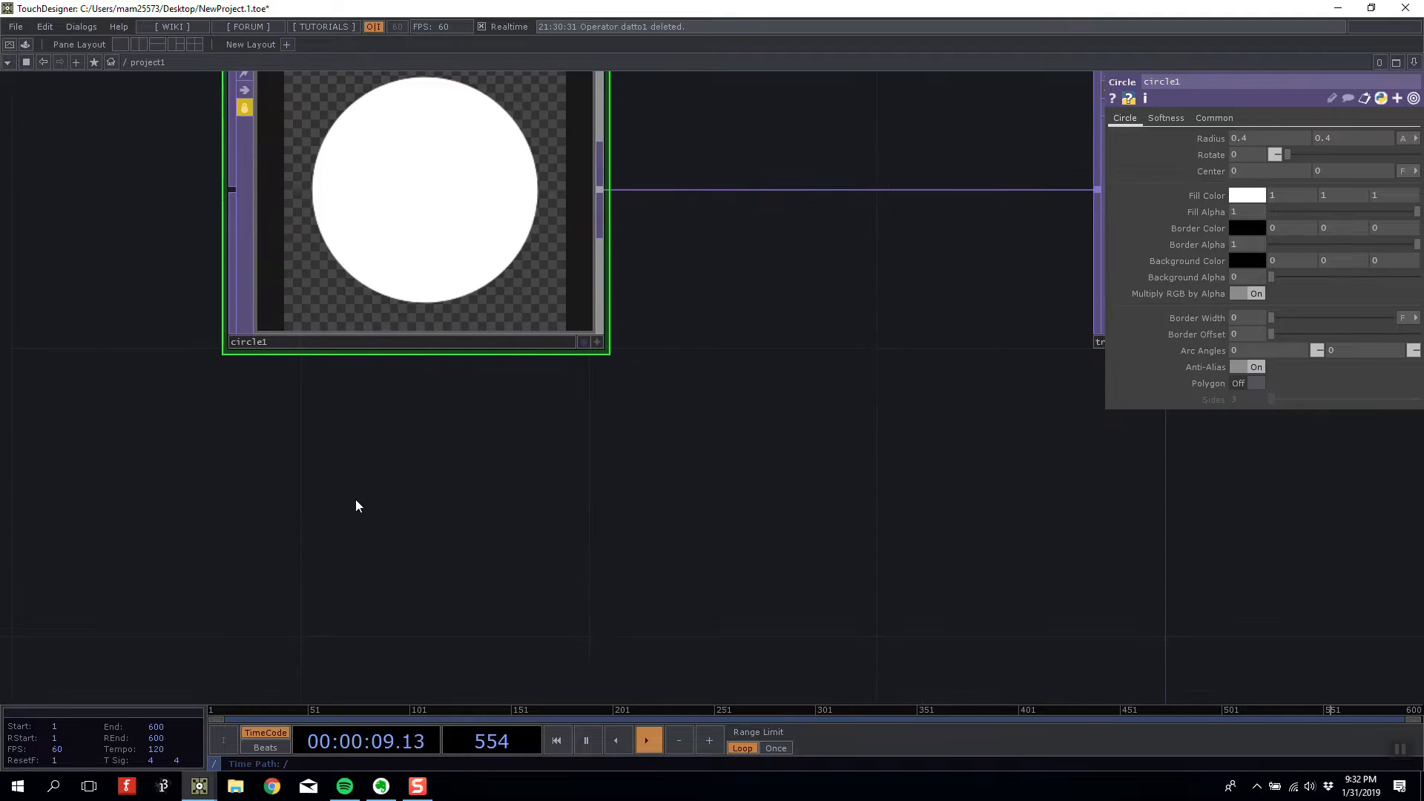
key(Tab)
click(256, 645)
click(344, 544)
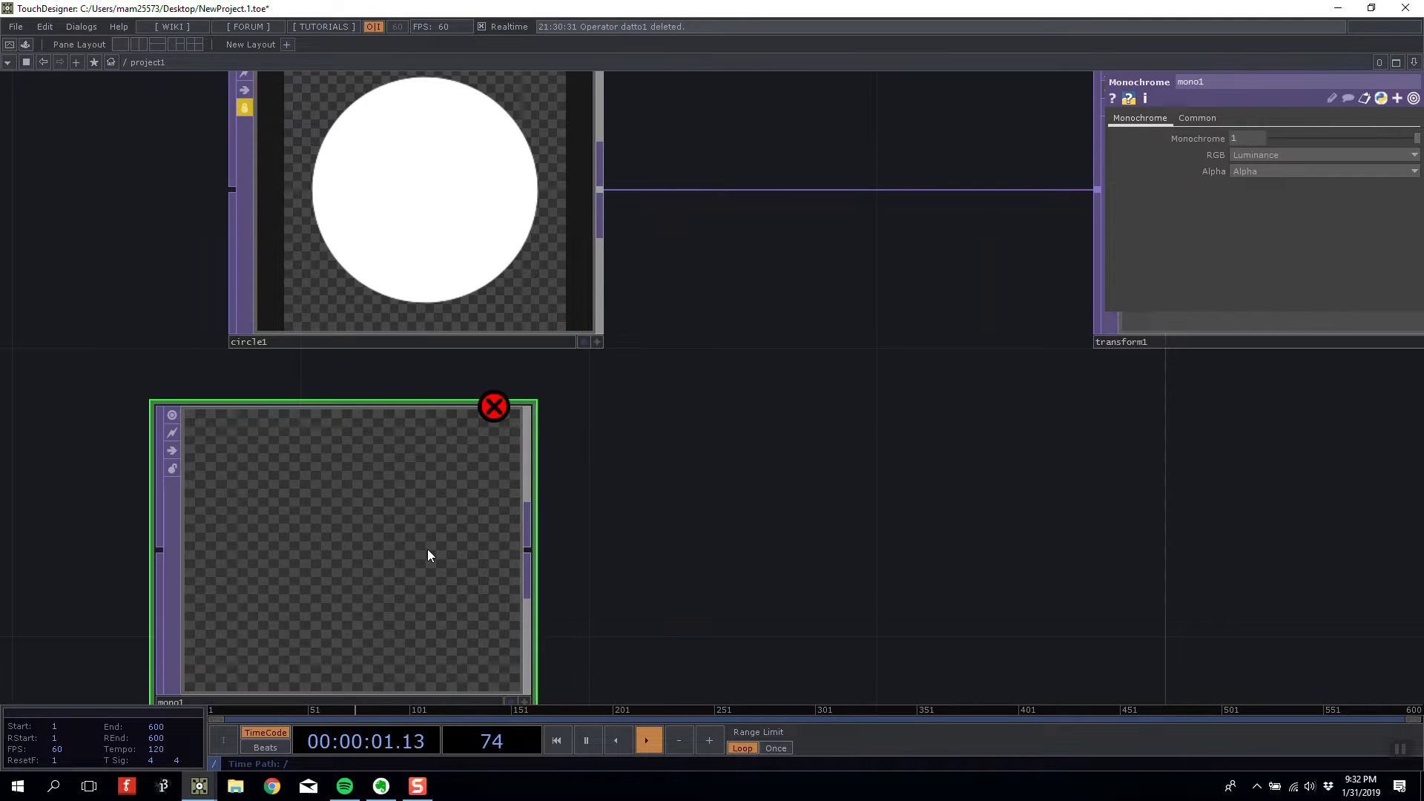
key(Delete)
- Add a Movie File In TOP in the empty space below the circle node and lock it
key(Tab)
click(287, 705)
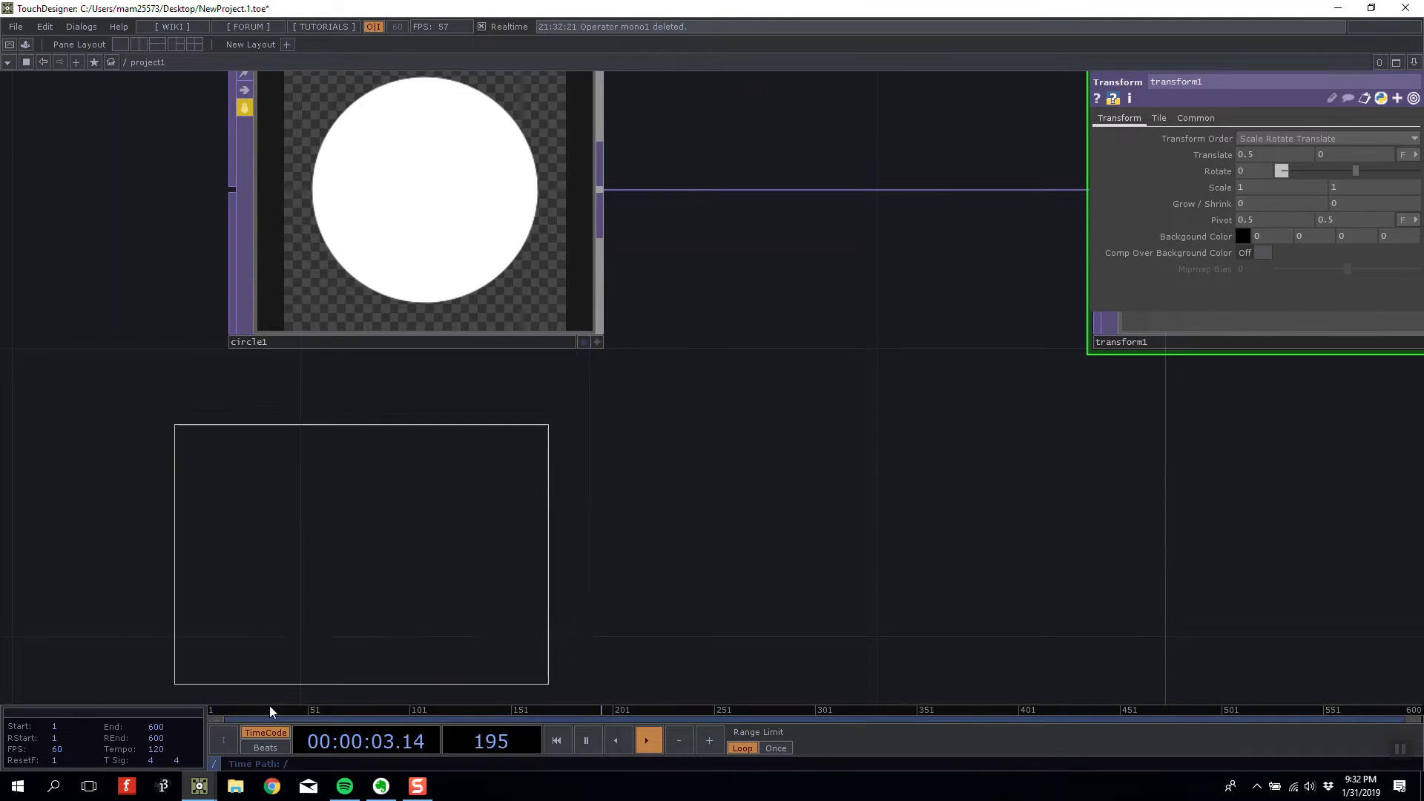
click(397, 541)
click(244, 493)
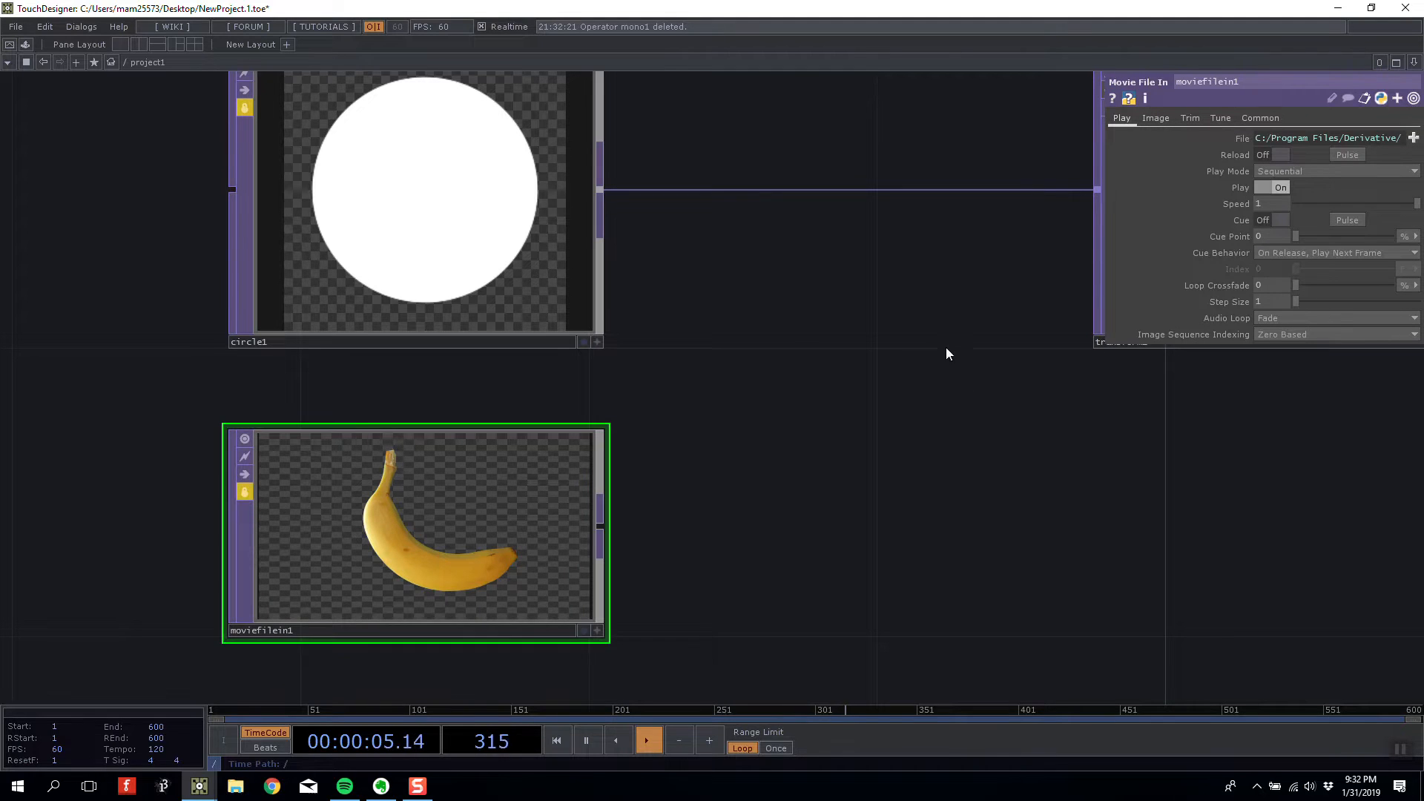
drag(946, 348, 798, 364)
drag(680, 331, 778, 366)
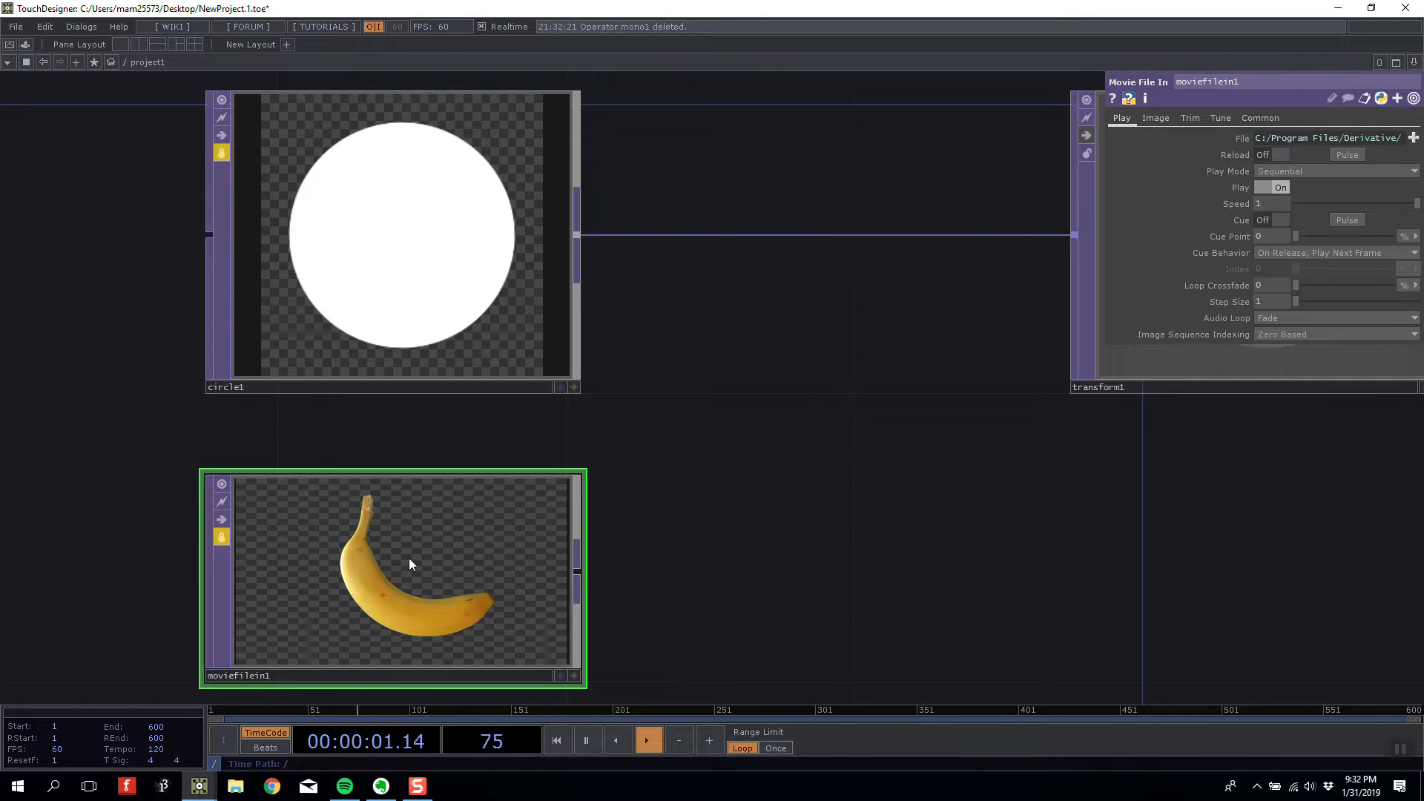
scroll(350, 528, up, 2)
scroll(385, 510, down, 4)
scroll(439, 379, up, 2)
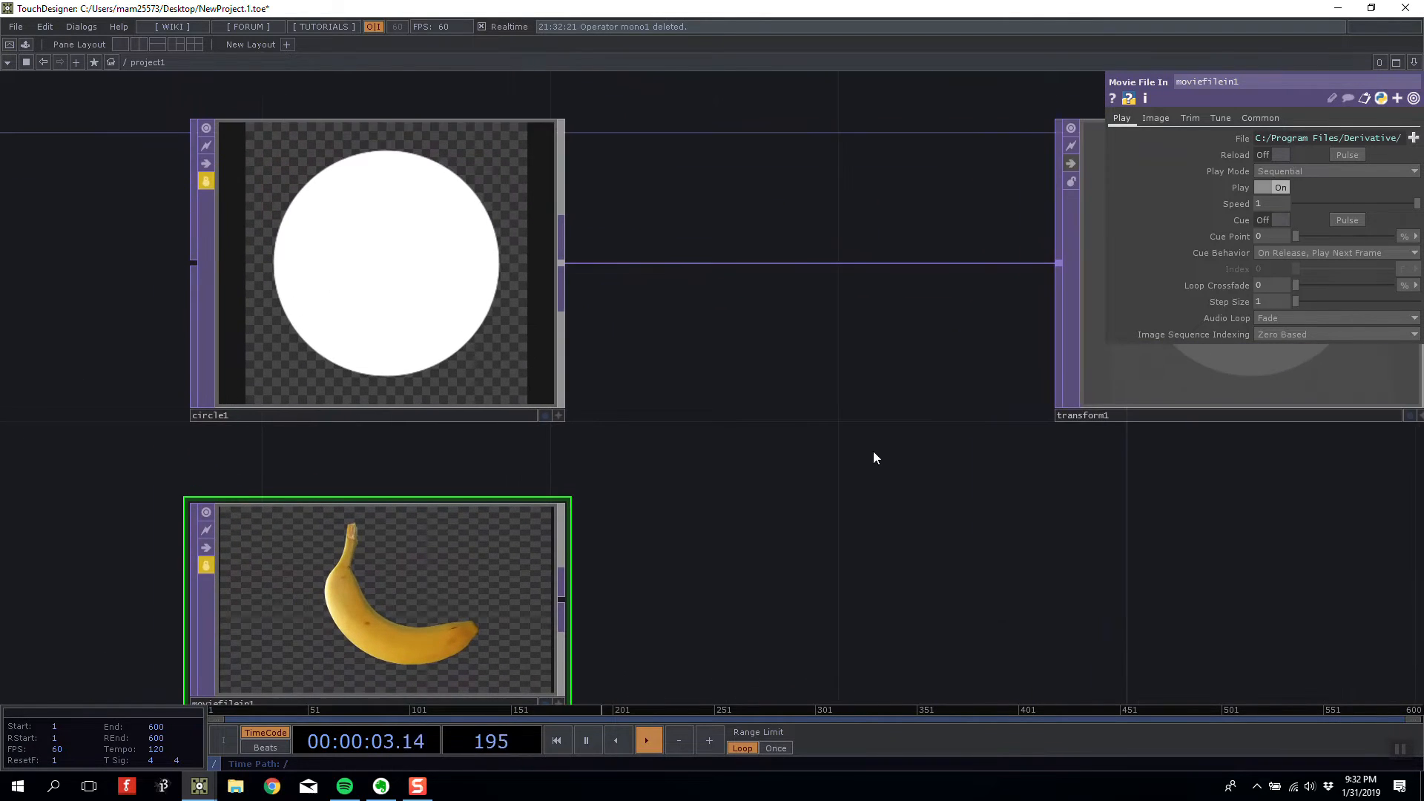
scroll(445, 415, down, 2)
scroll(468, 481, up, 2)
scroll(469, 482, up, 1)
scroll(712, 401, down, 1)
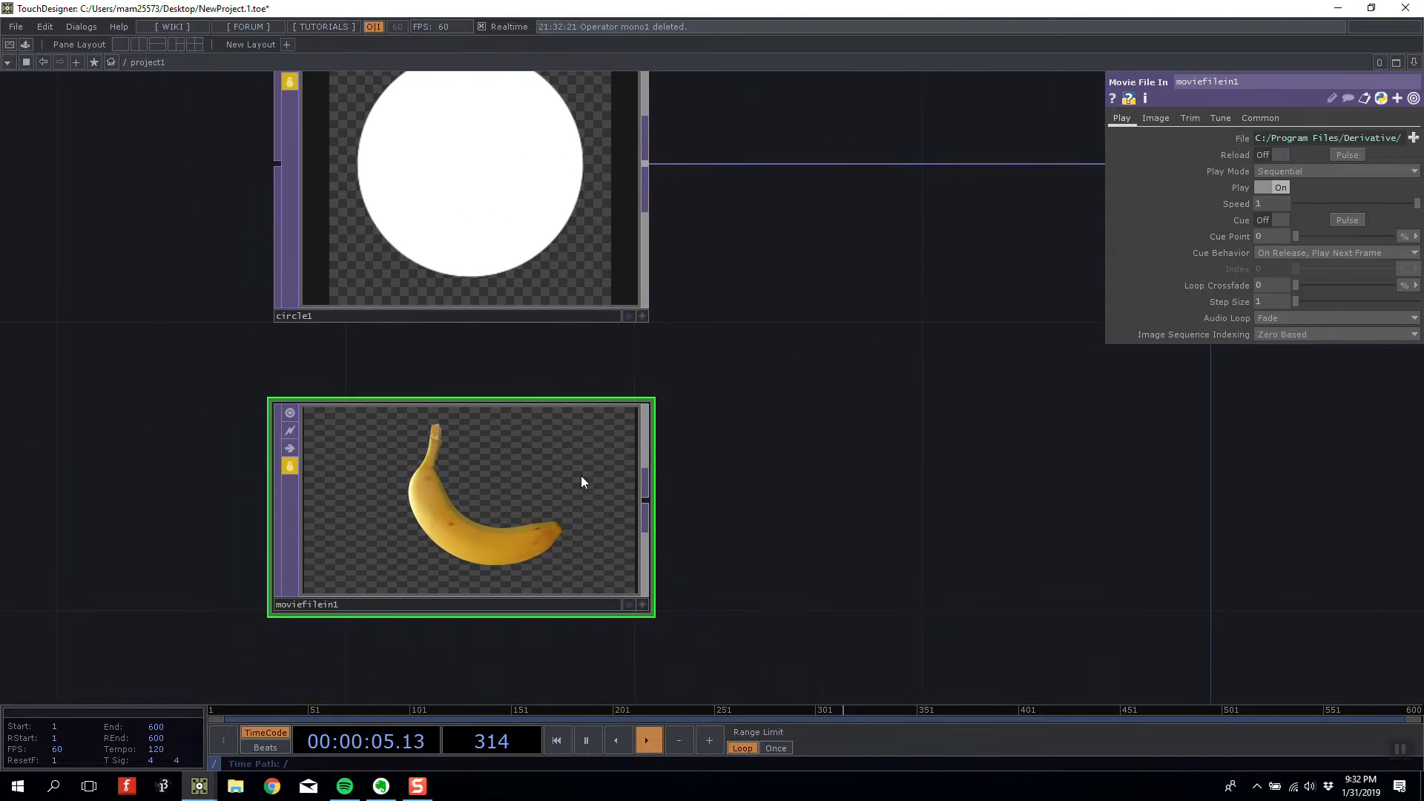
- Unlock the Movie File In node and delete it
scroll(582, 483, up, 2)
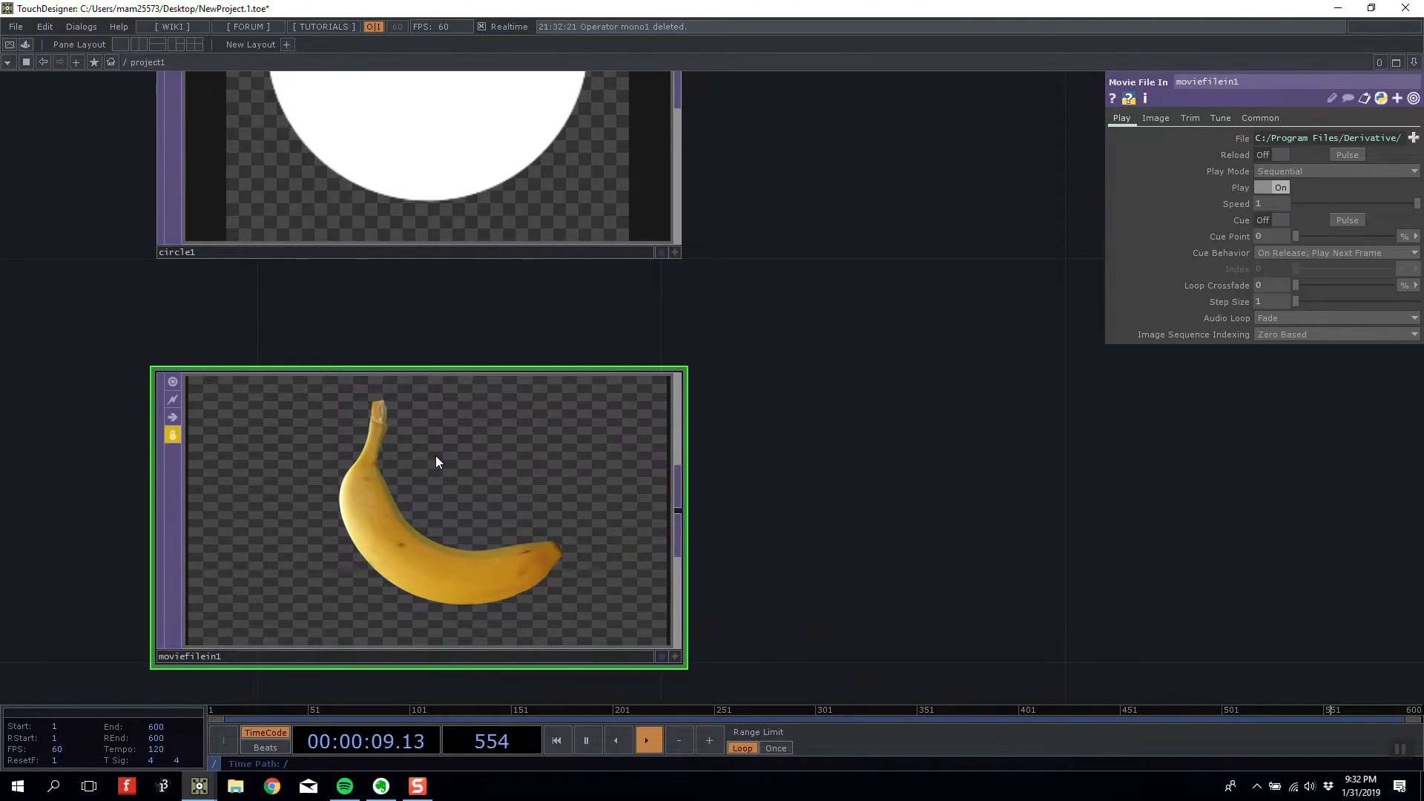
click(176, 438)
click(175, 460)
key(Delete)
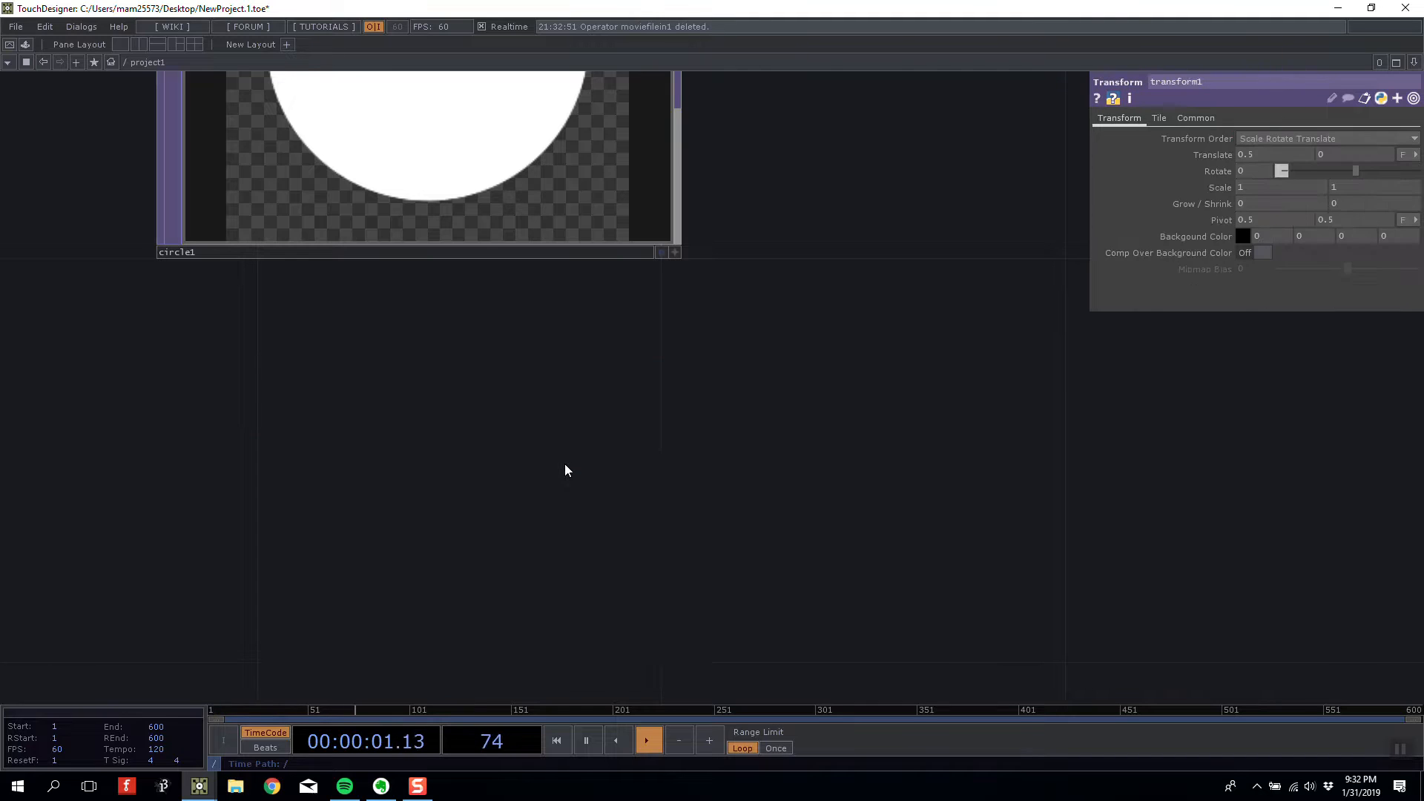
- Unlock the circle node, discarding its locked changes
drag(856, 108, 944, 544)
key(h)
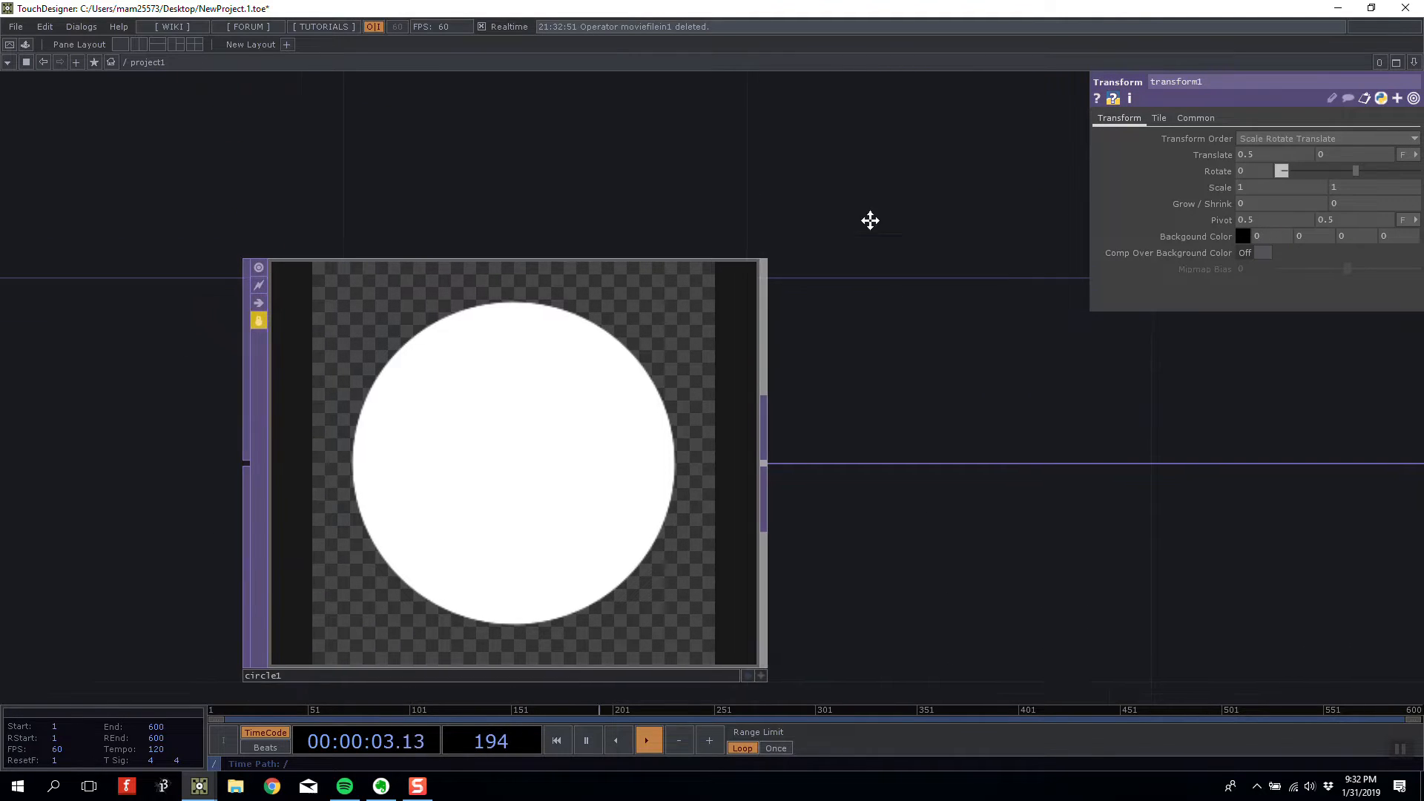
click(215, 221)
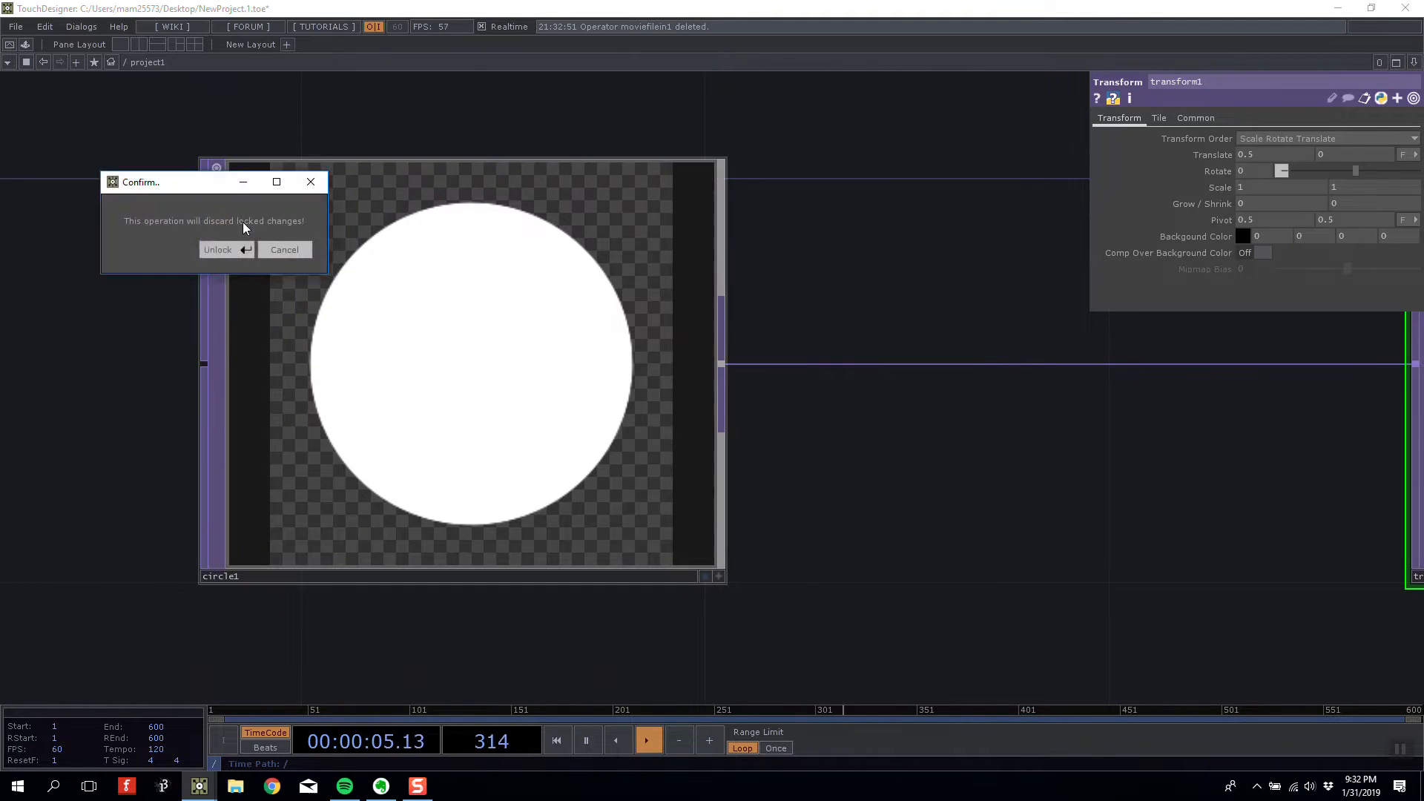
click(217, 251)
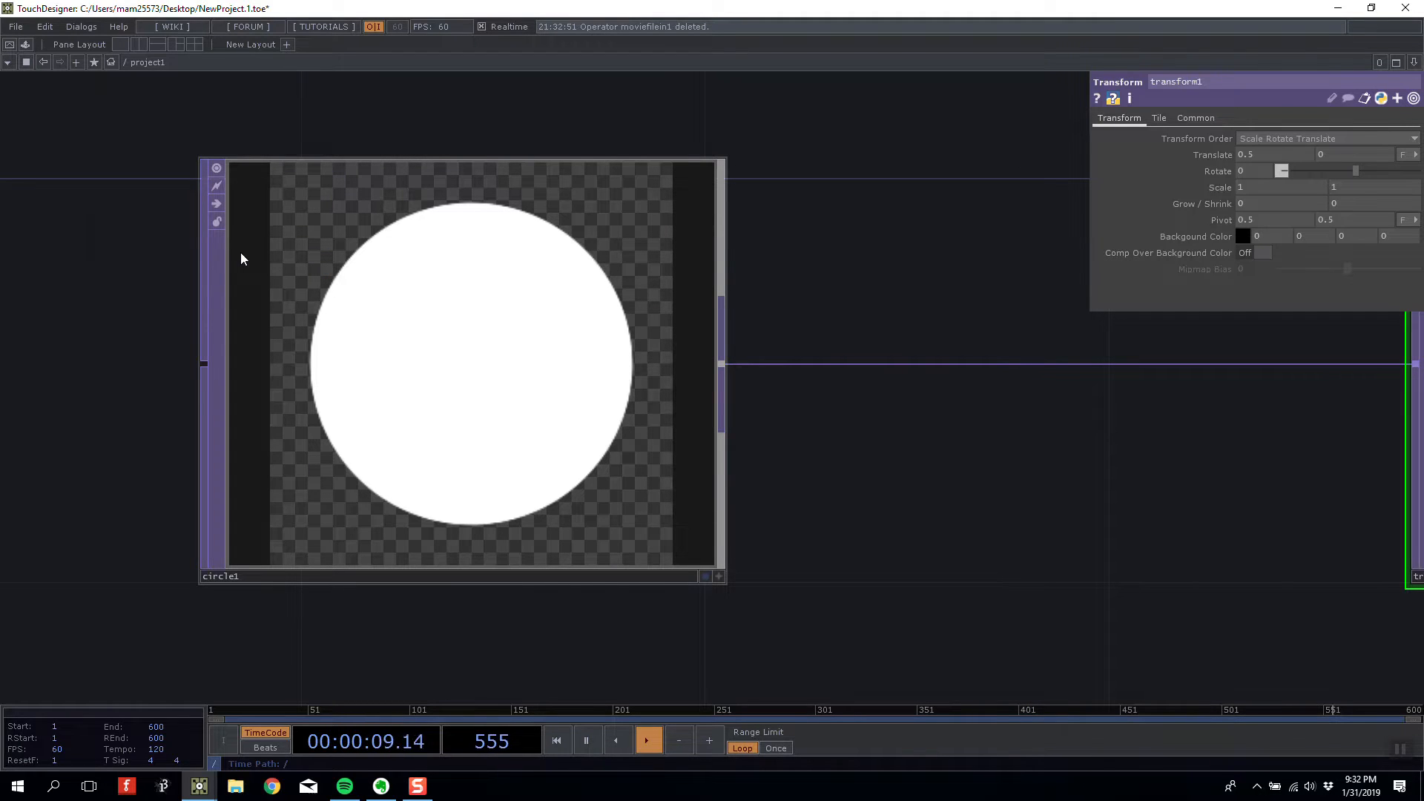
click(1402, 749)
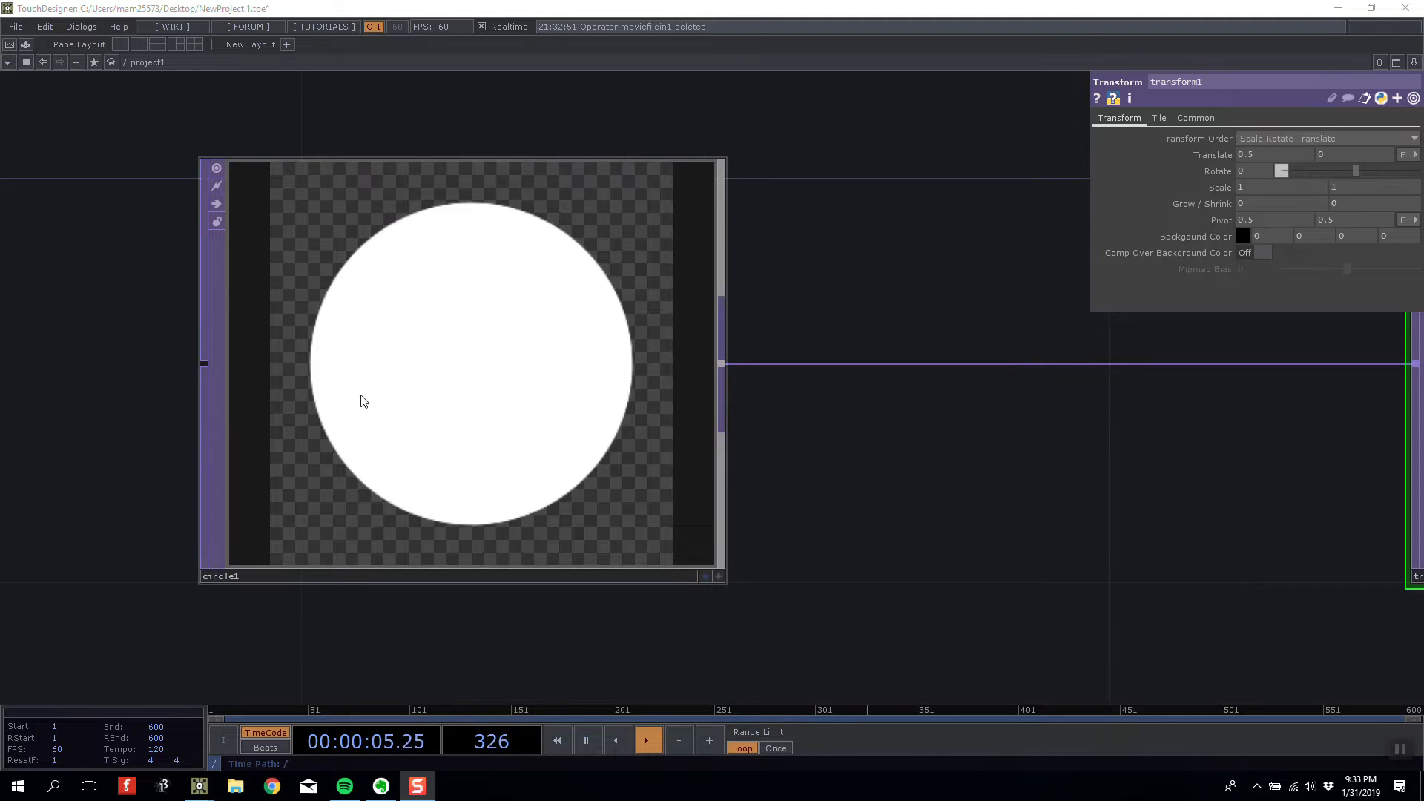
- Disconnect the wire between the circle node and the Transform node
drag(797, 221, 765, 192)
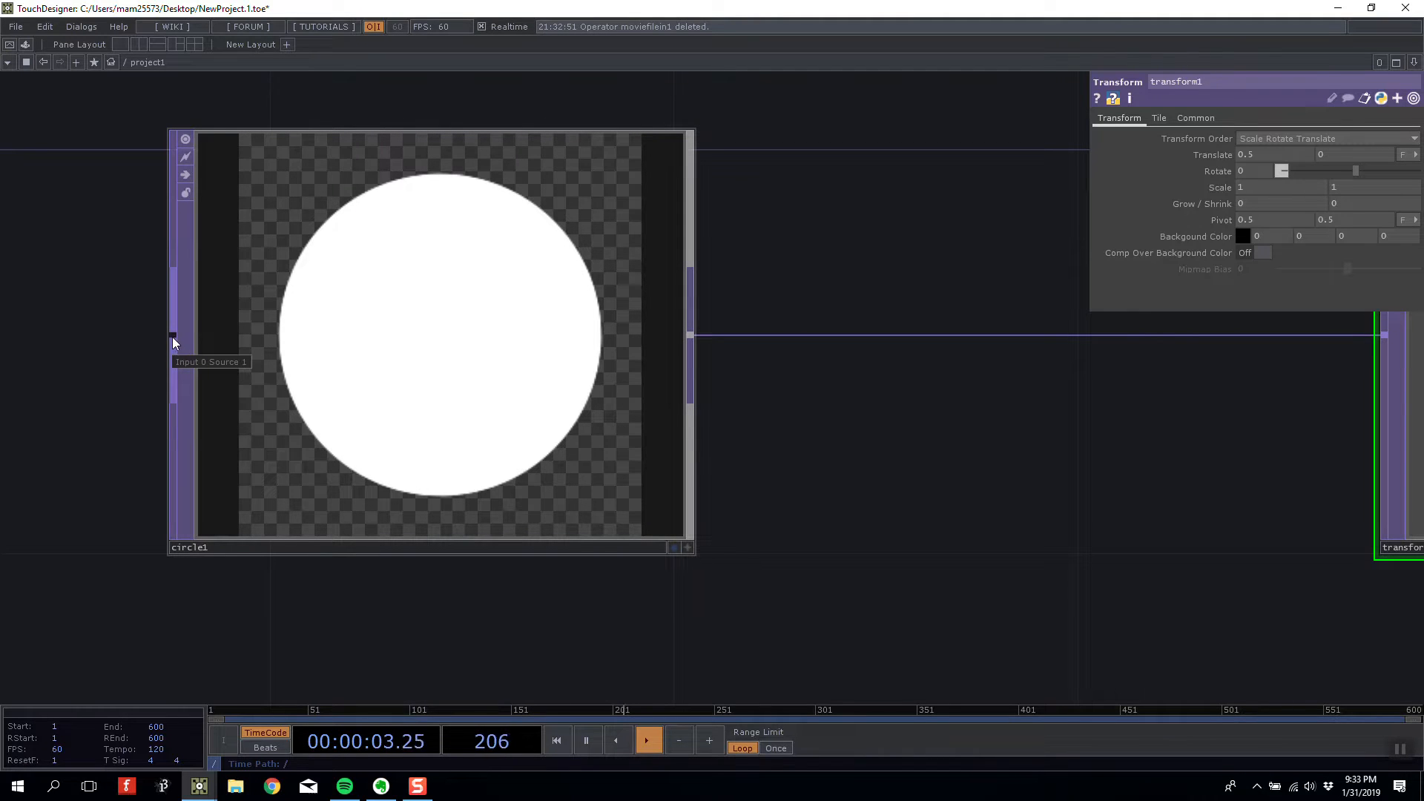
right_click(719, 335)
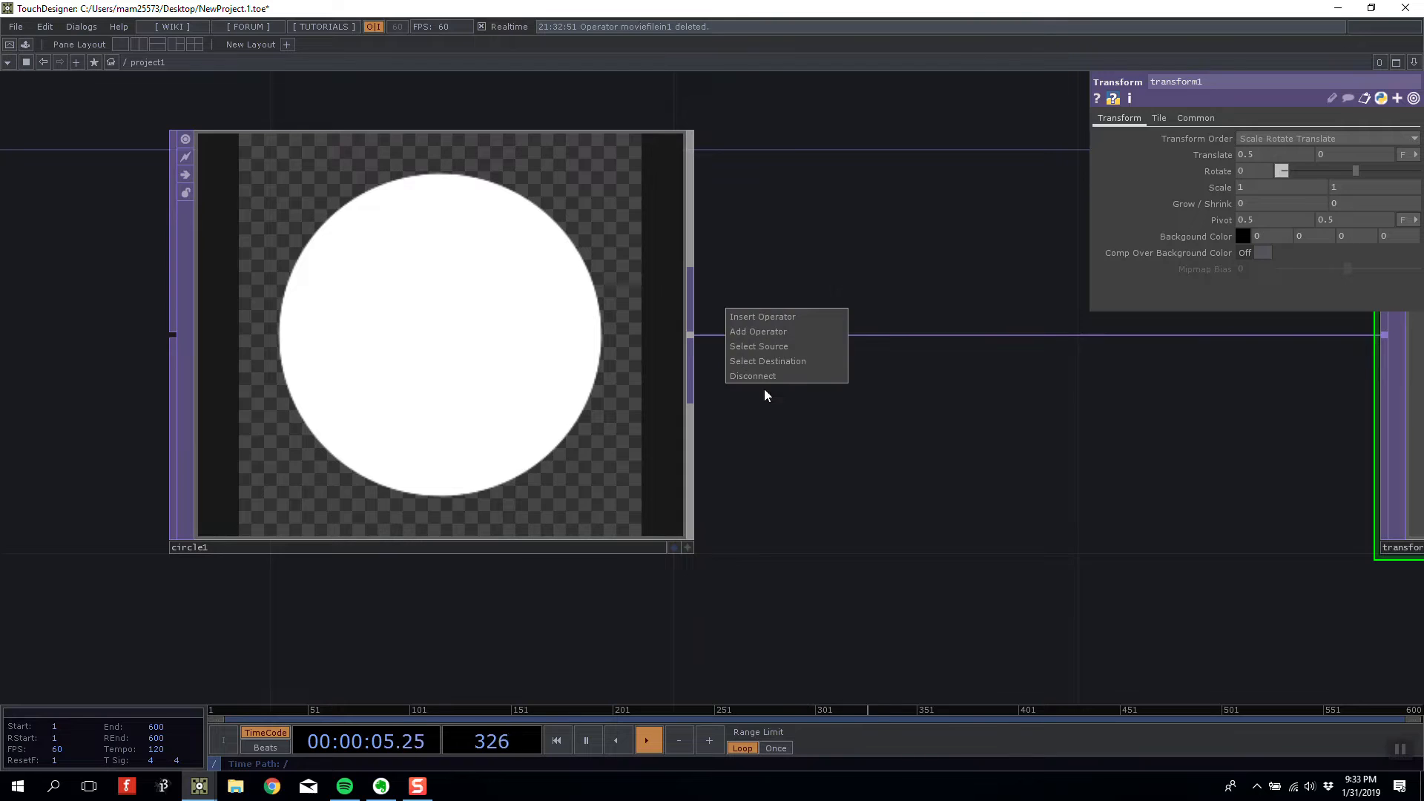
click(771, 375)
drag(785, 340, 873, 340)
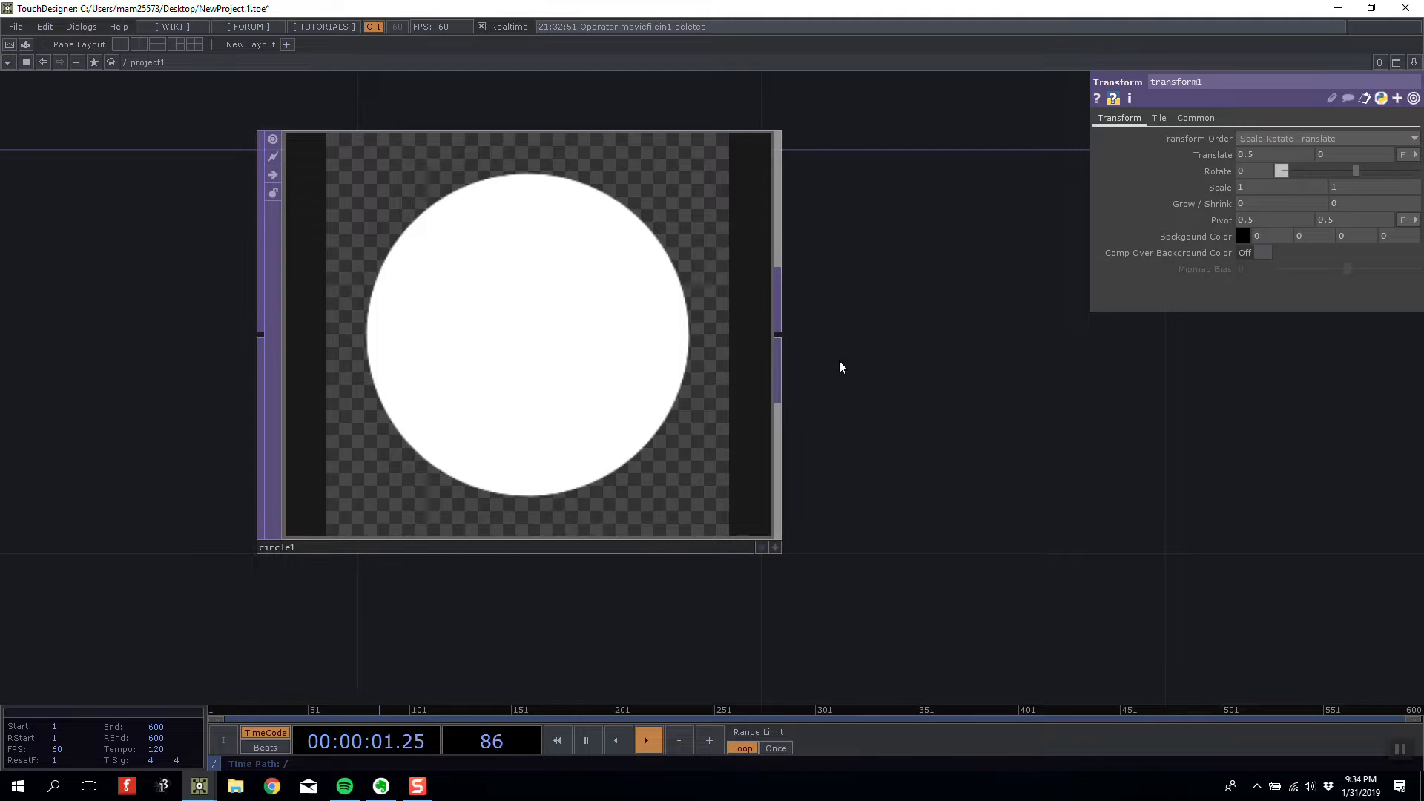
- Move the Transform node closer to the circle and reconnect the circle's output to the Transform's input
scroll(885, 352, down, 2)
scroll(885, 352, down, 1)
drag(865, 375, 331, 432)
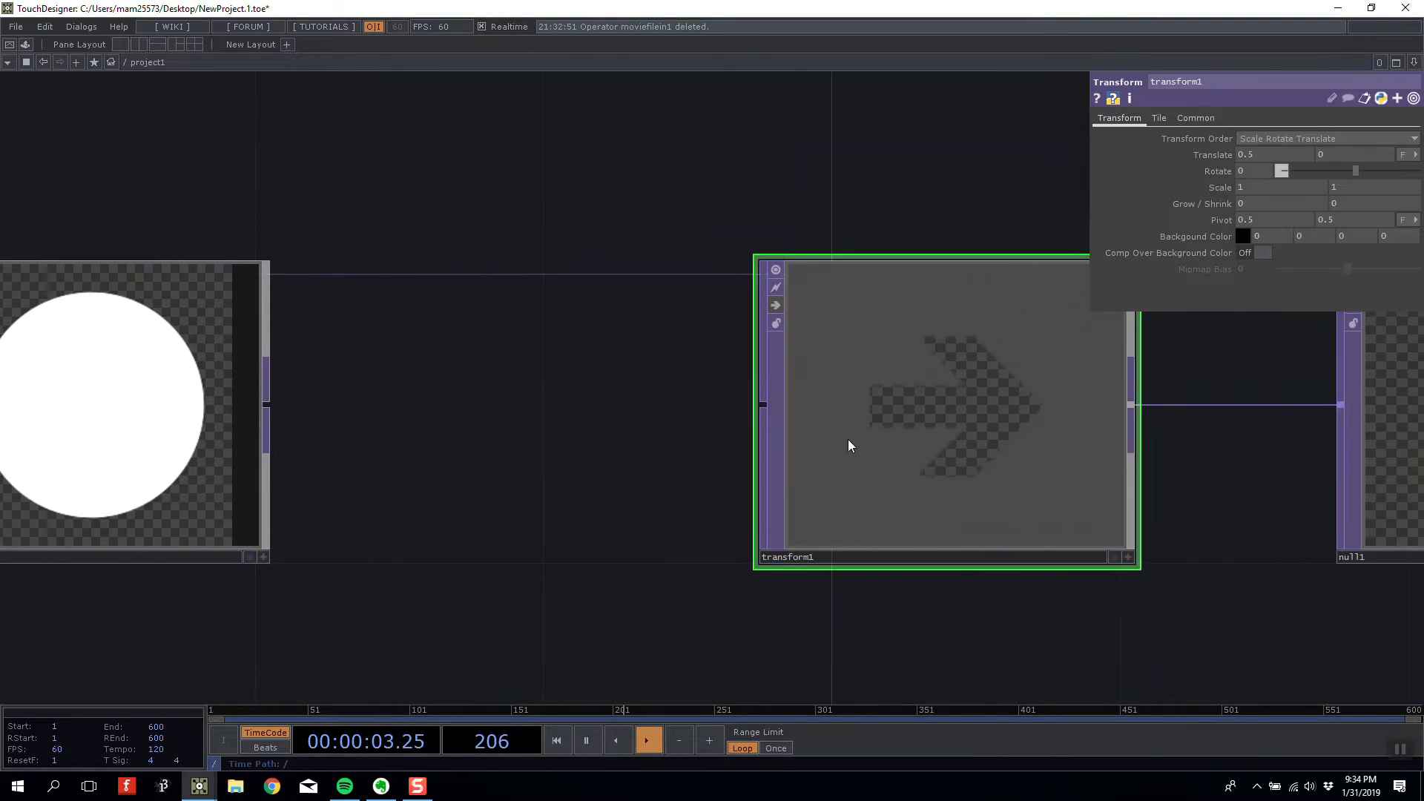
drag(917, 382, 844, 383)
drag(269, 405, 675, 404)
drag(578, 327, 683, 376)
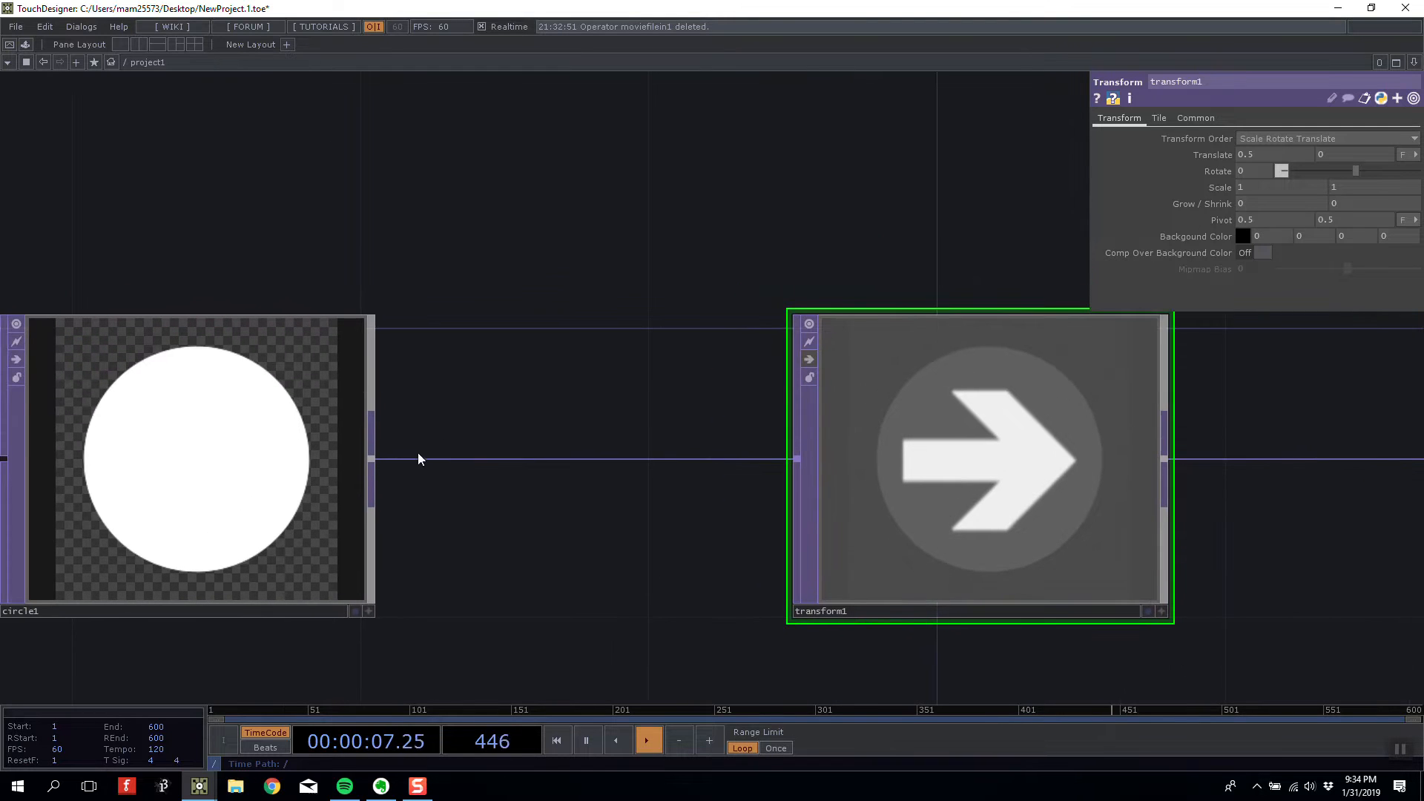
drag(848, 430, 399, 528)
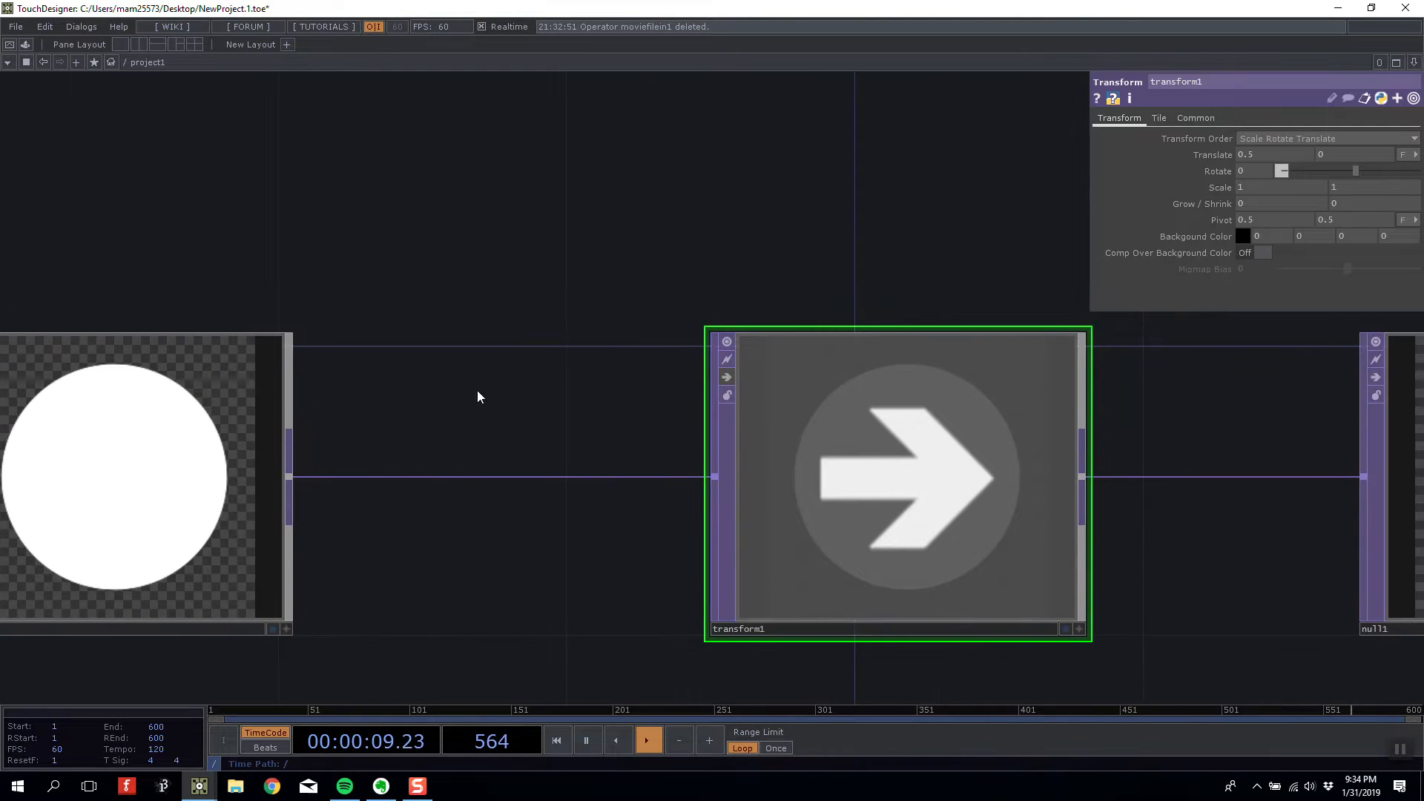
drag(340, 443, 375, 442)
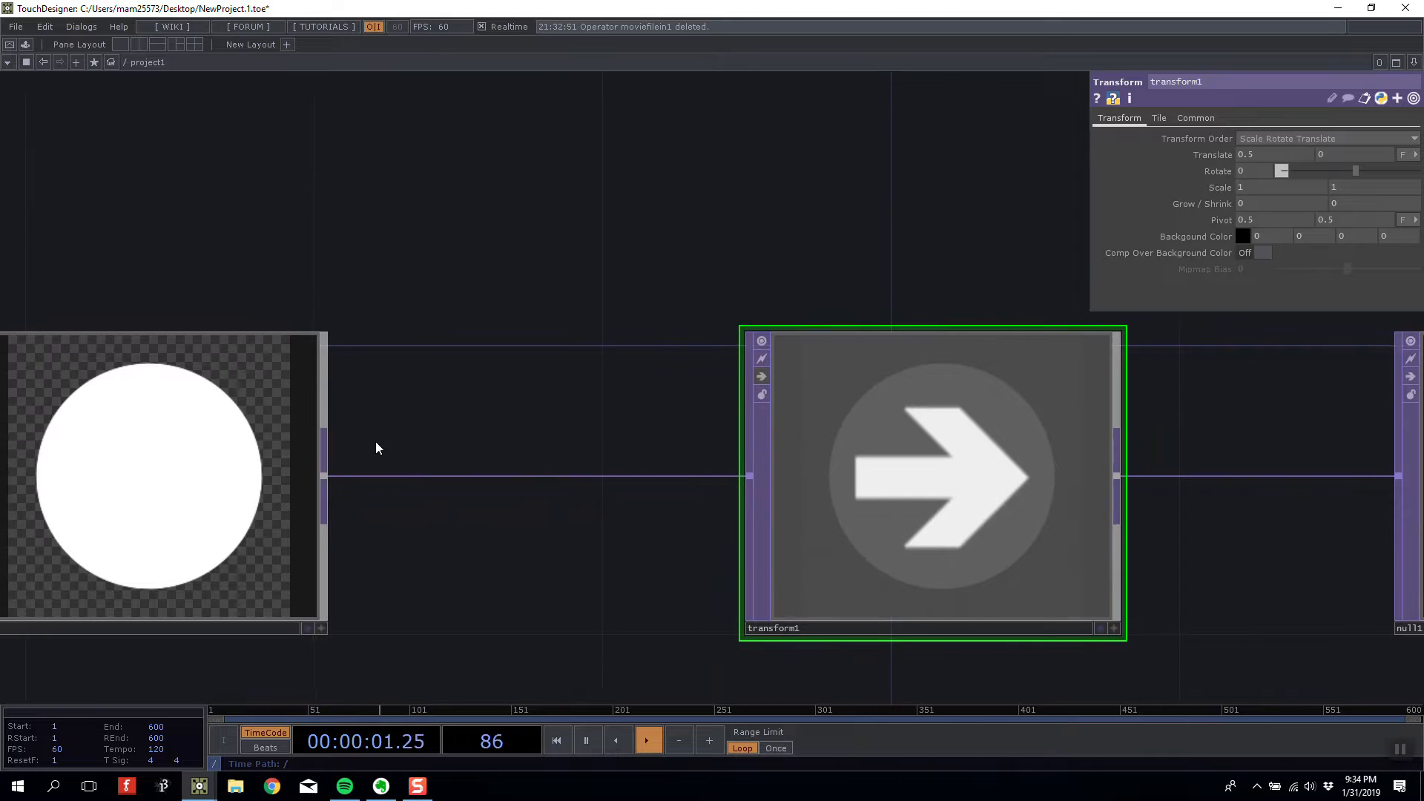
drag(445, 388, 465, 380)
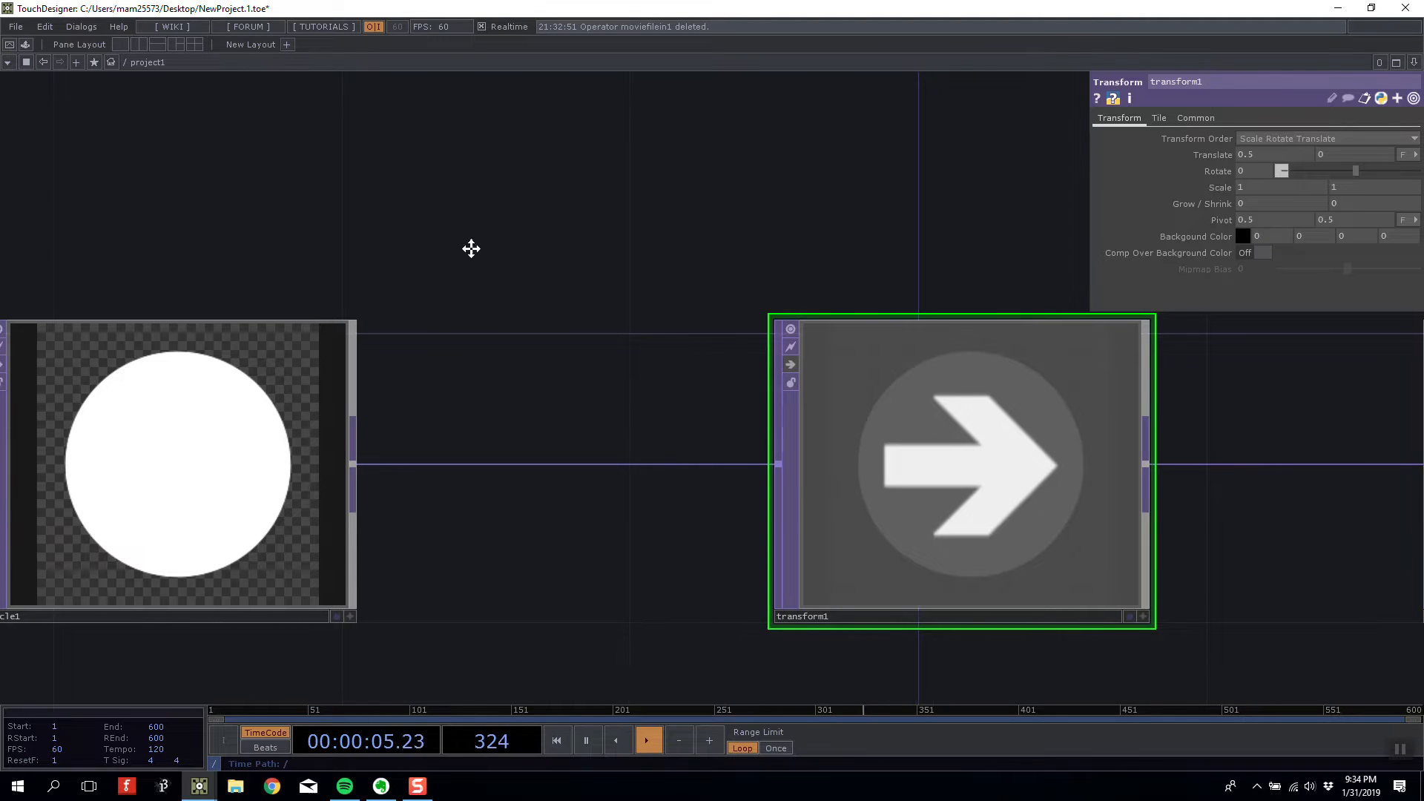
- Rename the circle node as hello_world
drag(471, 248, 754, 171)
scroll(589, 328, up, 3)
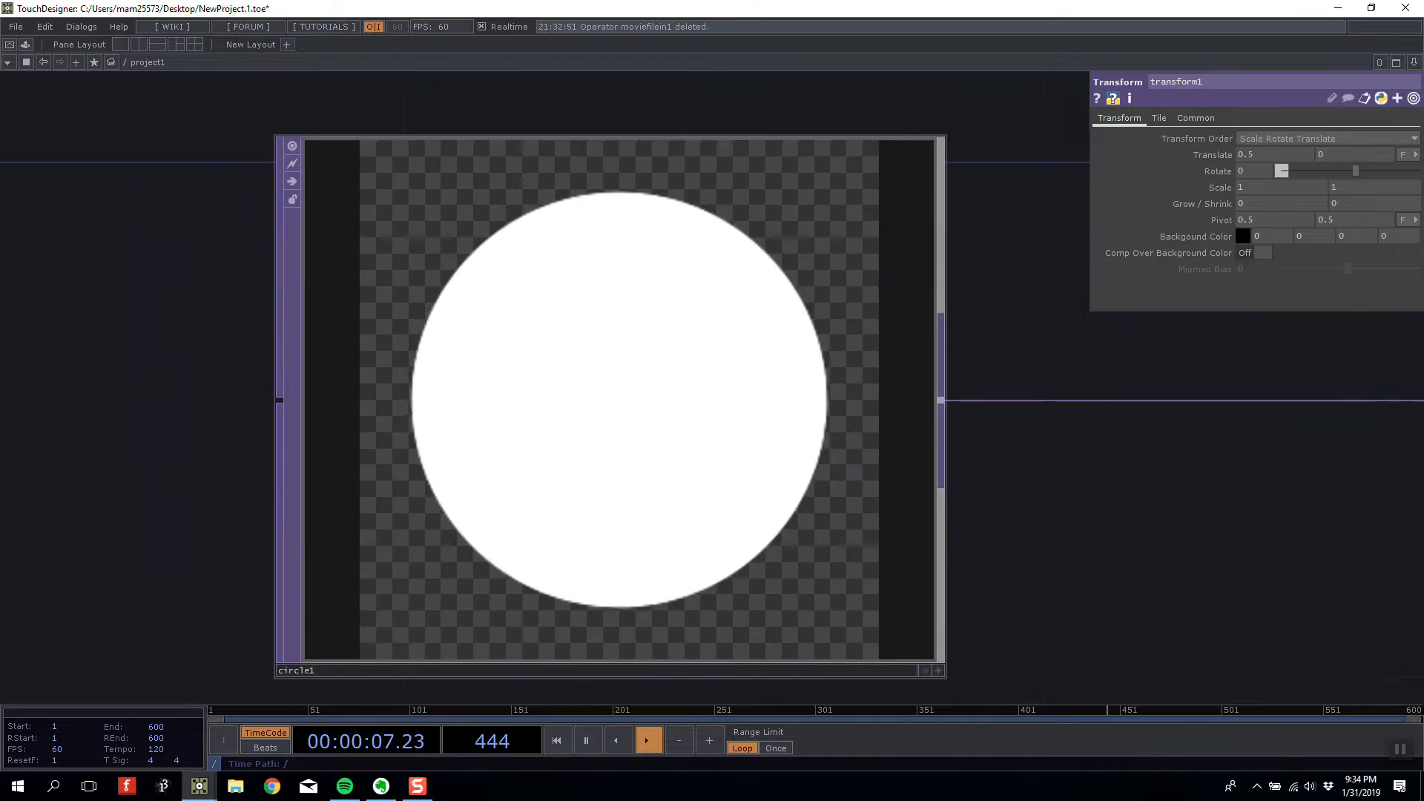
scroll(874, 482, down, 1)
click(730, 586)
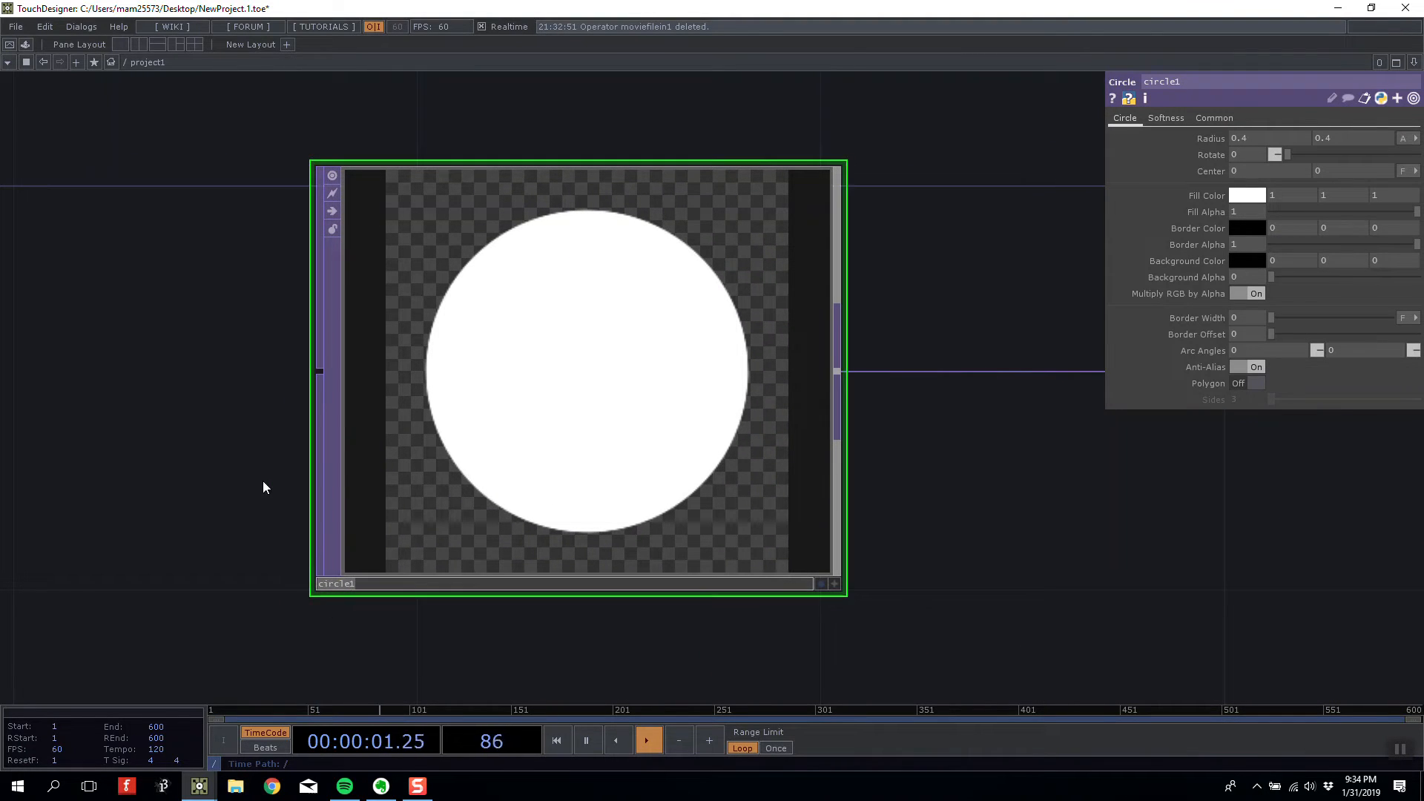
click(358, 584)
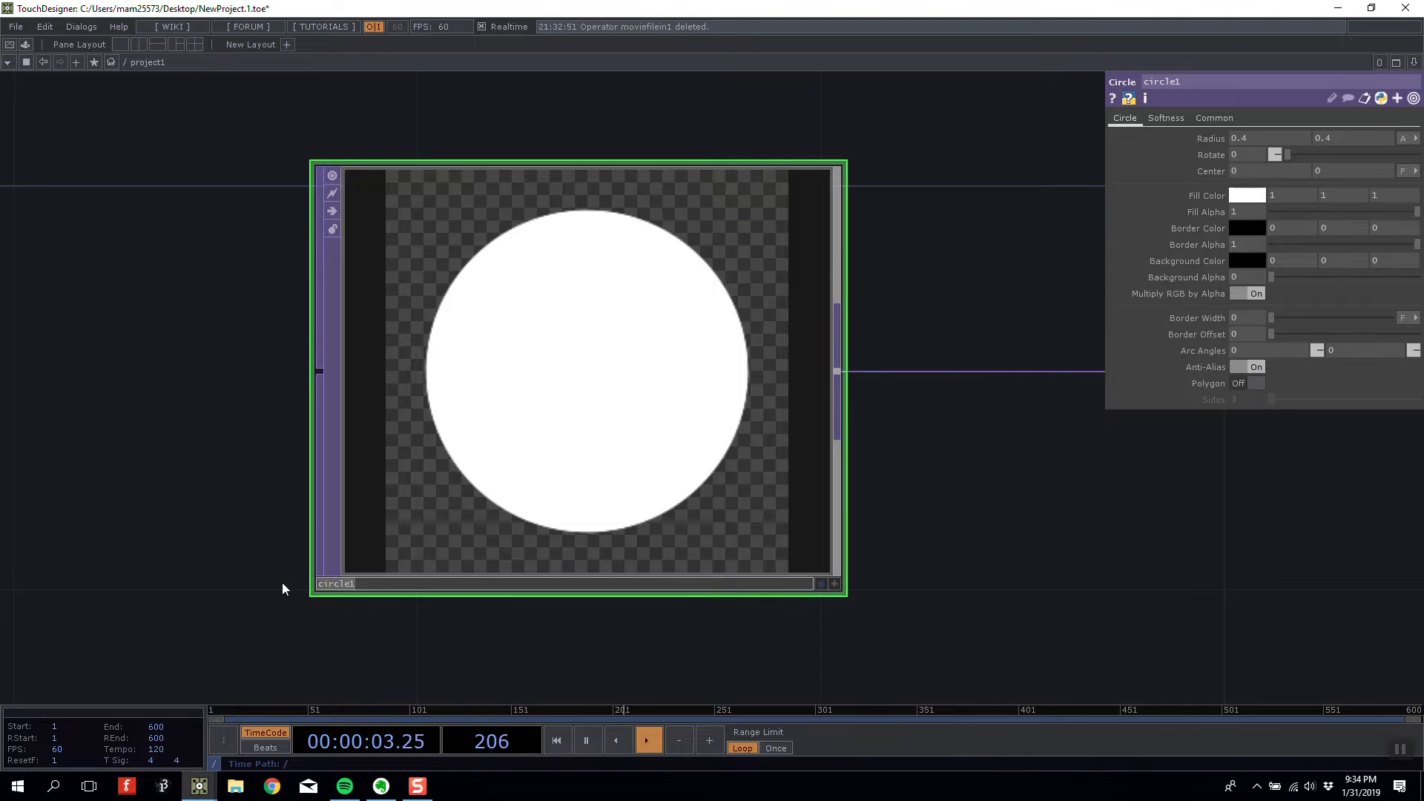
text(hello_world)
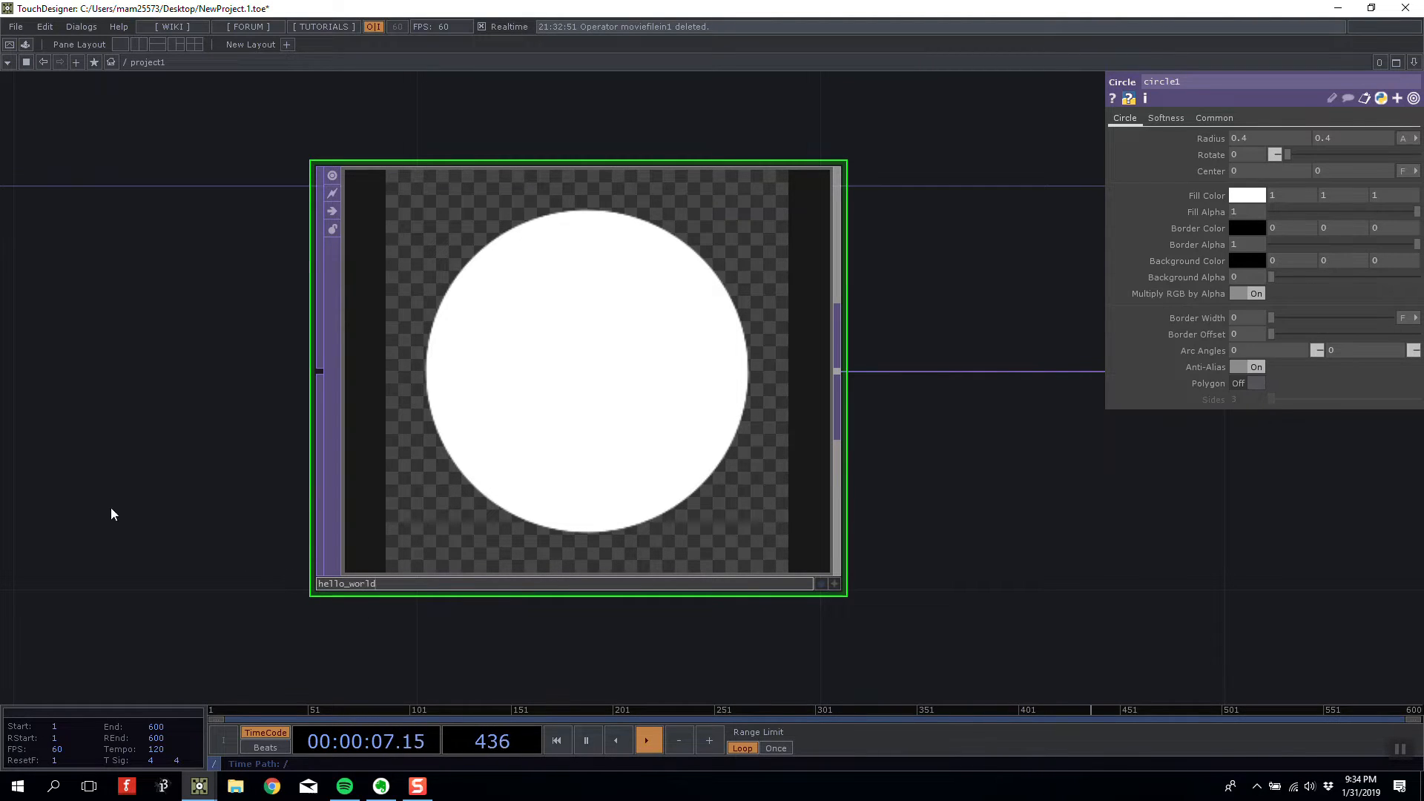
key(Return)
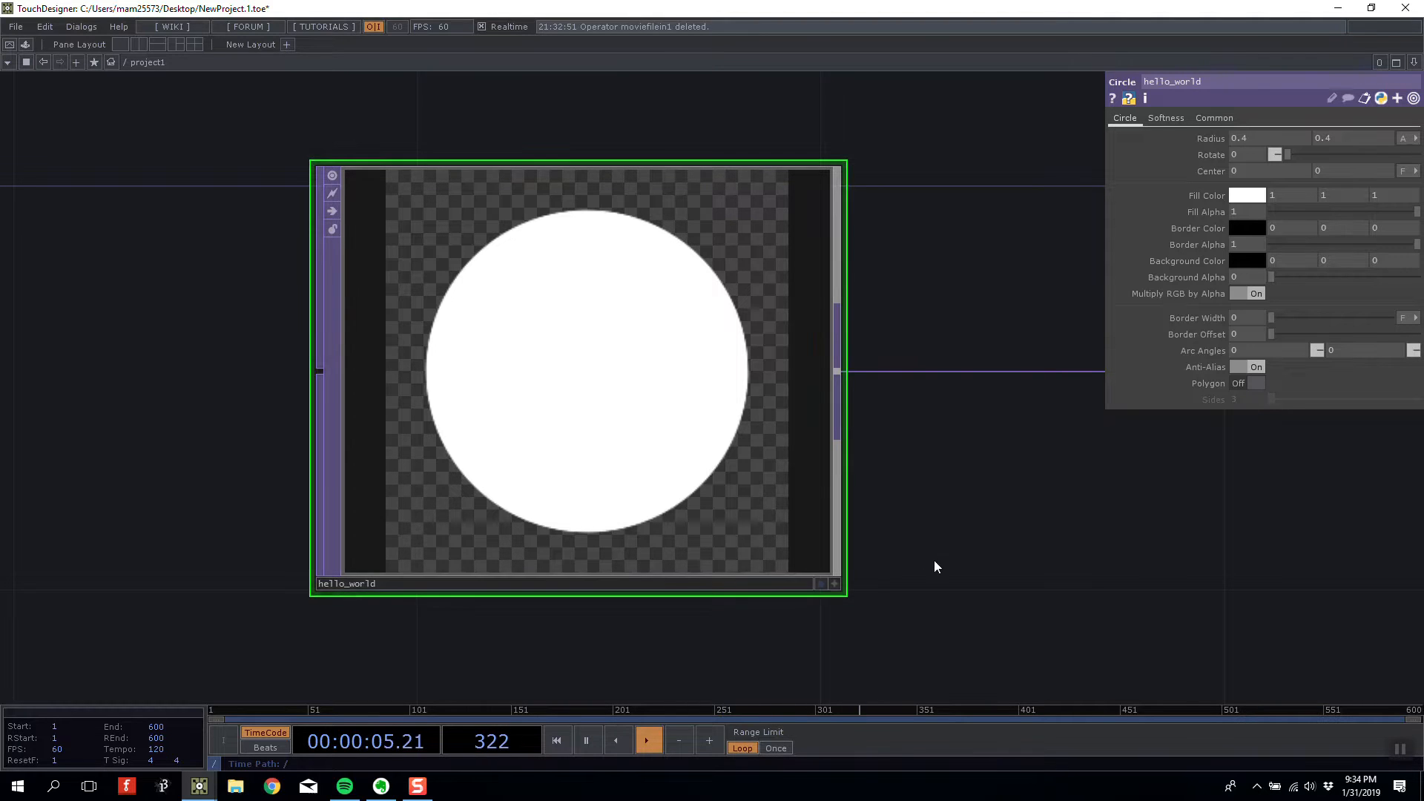
- Add a Constant CHOP below the hello_world node
drag(933, 561, 801, 556)
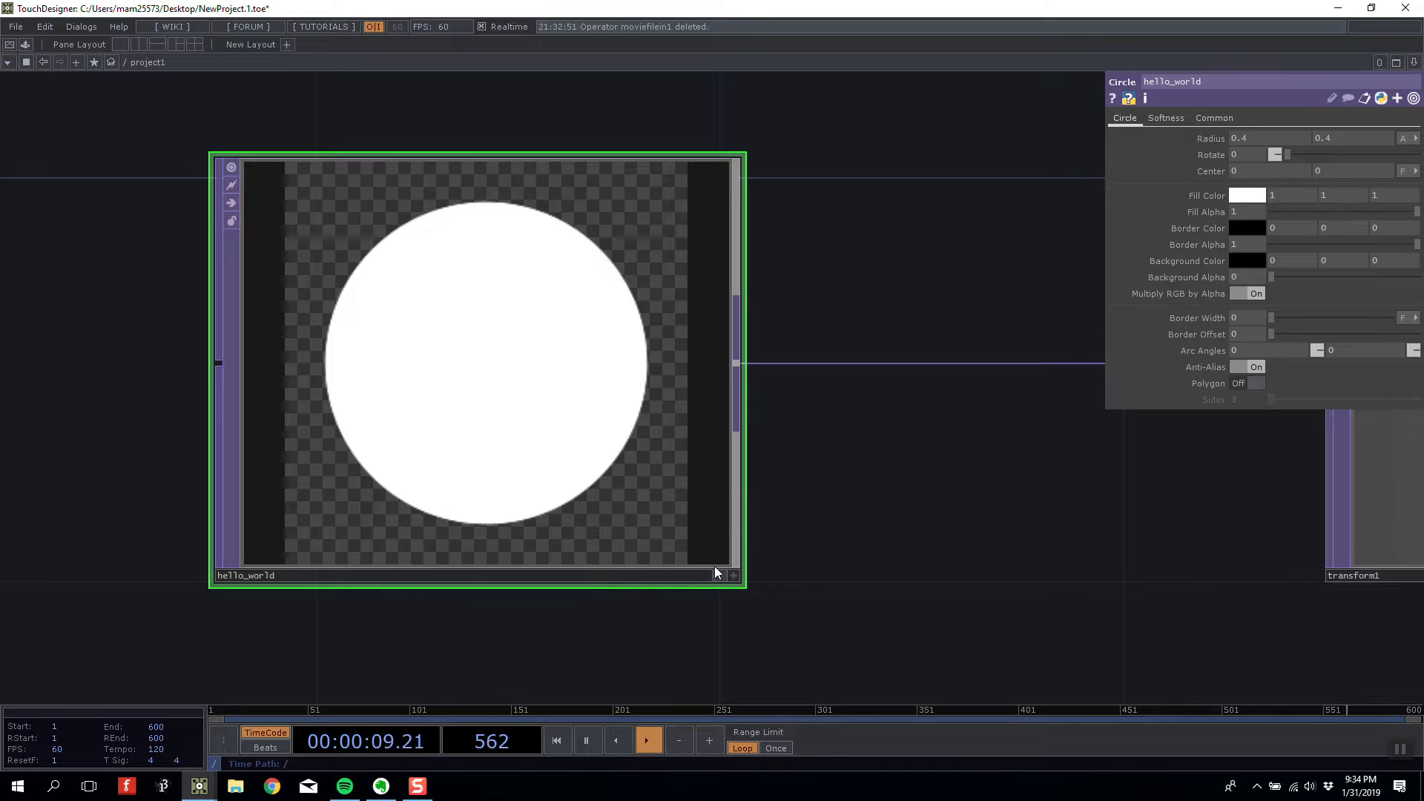
drag(855, 535, 816, 317)
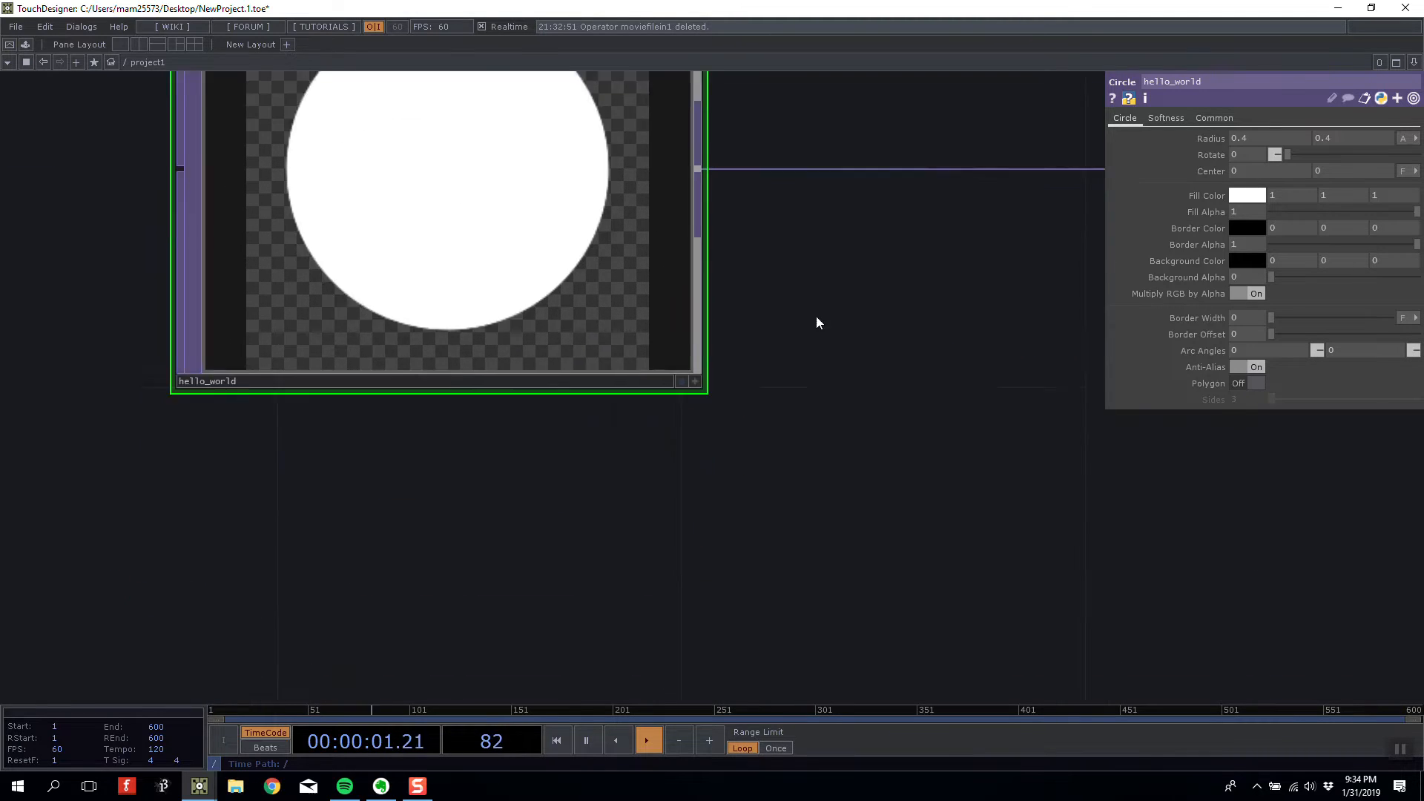
key(Tab)
click(416, 320)
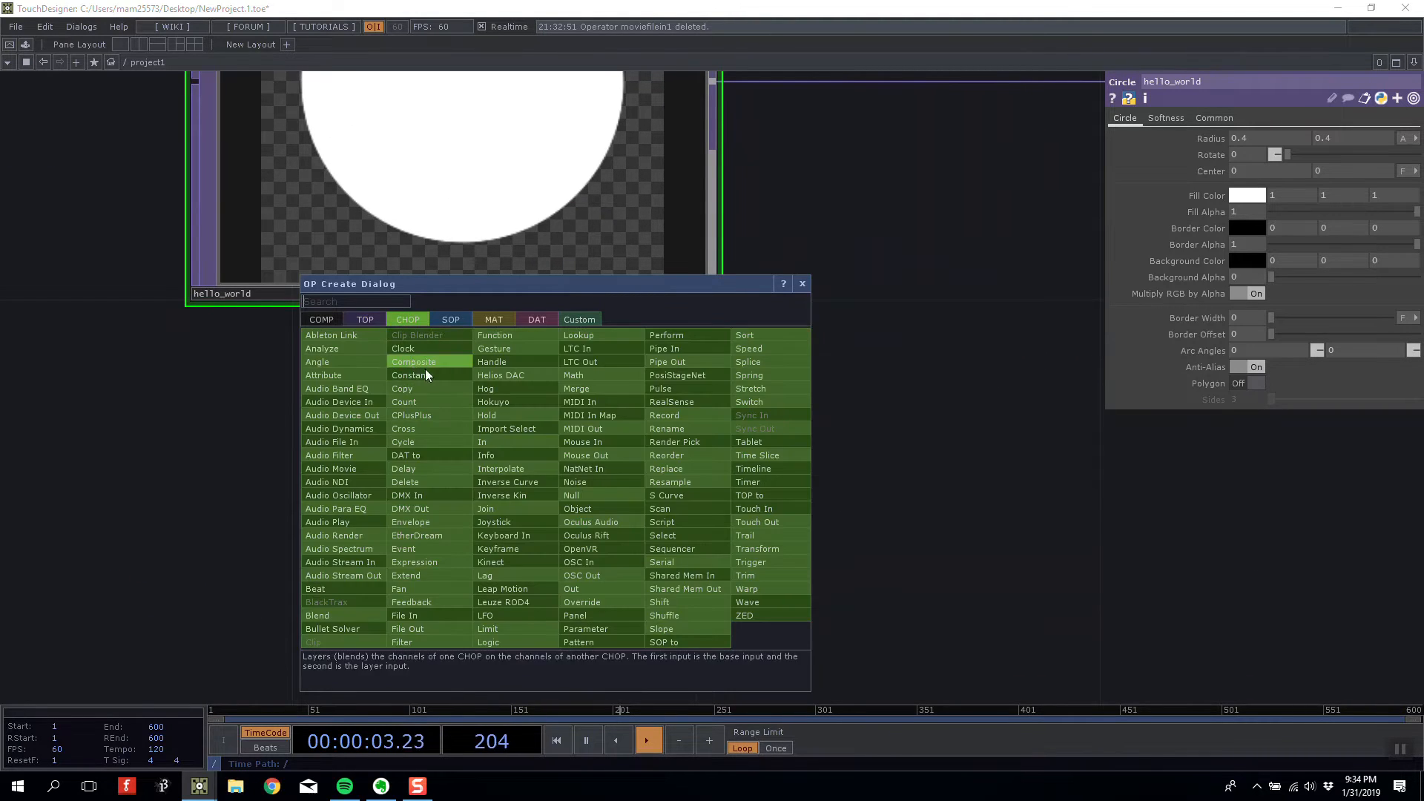
click(412, 375)
click(456, 516)
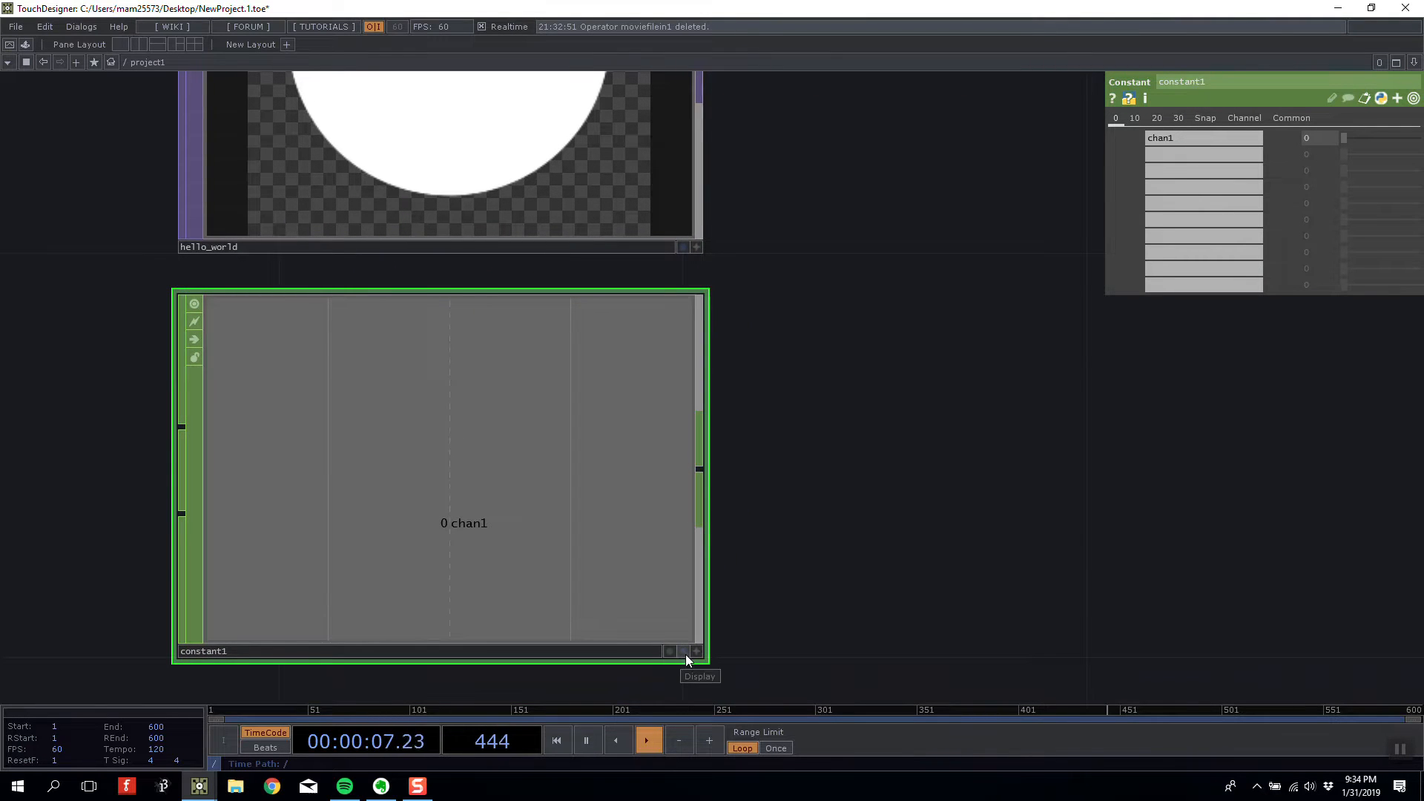
- Add a Sphere SOP below the Constant CHOP
drag(791, 490, 786, 91)
key(Tab)
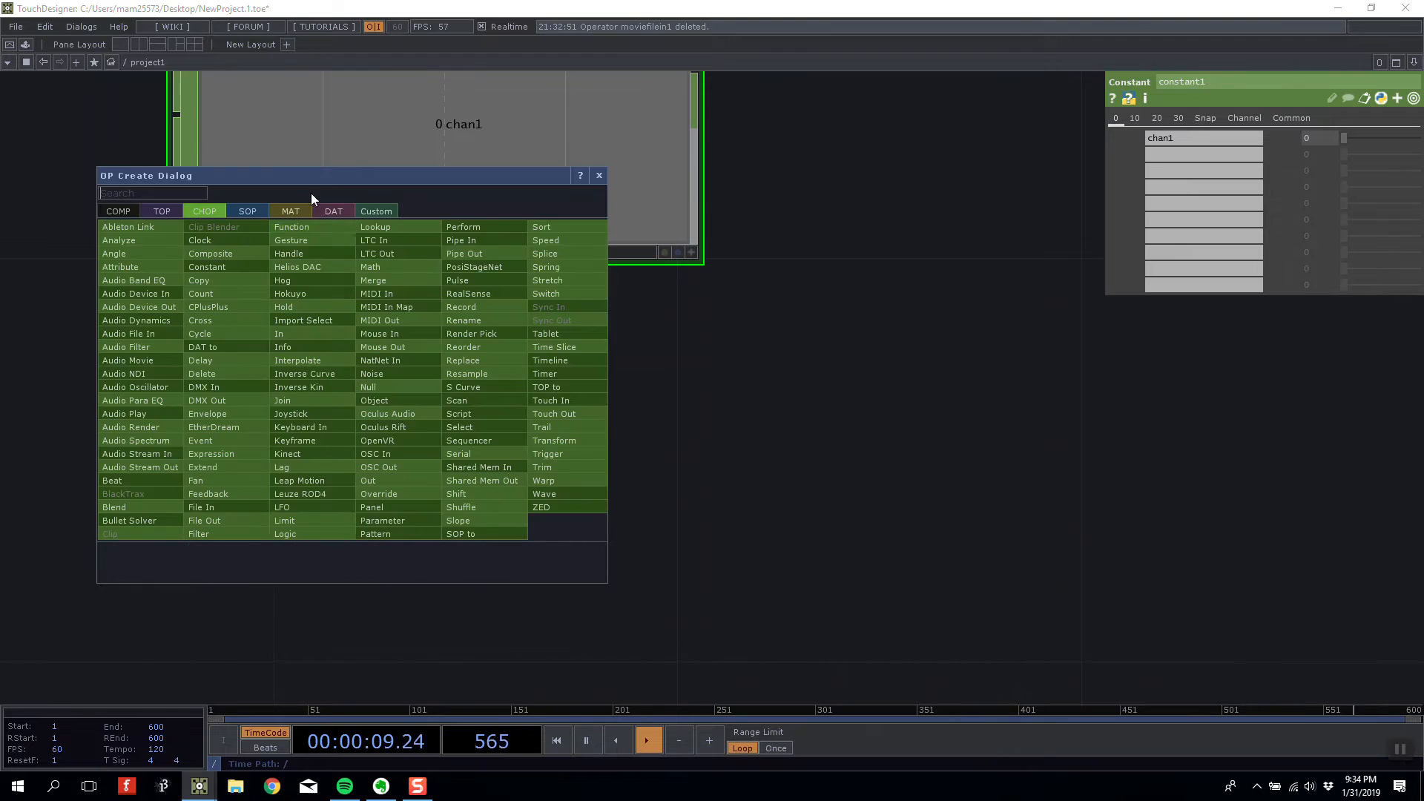
click(248, 211)
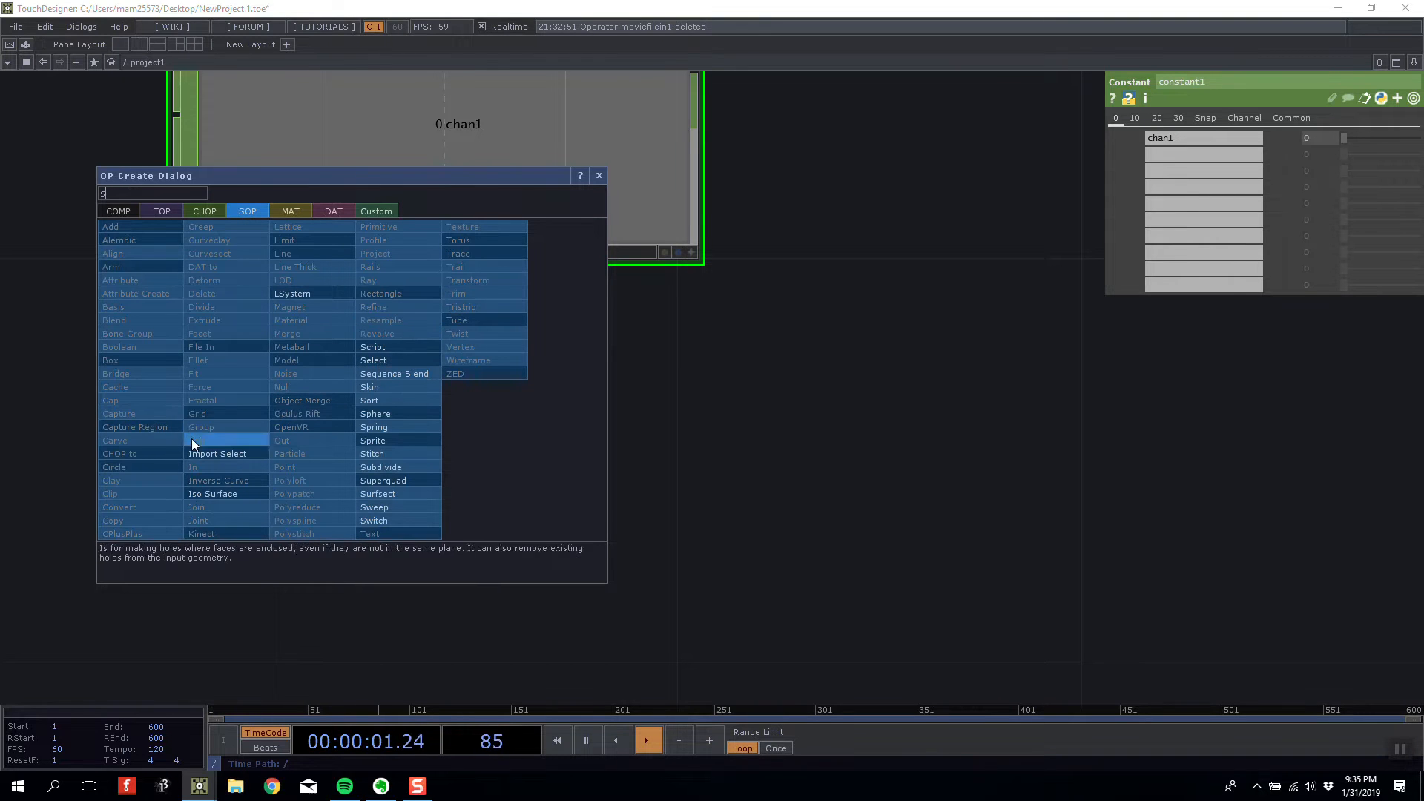
click(399, 415)
click(434, 479)
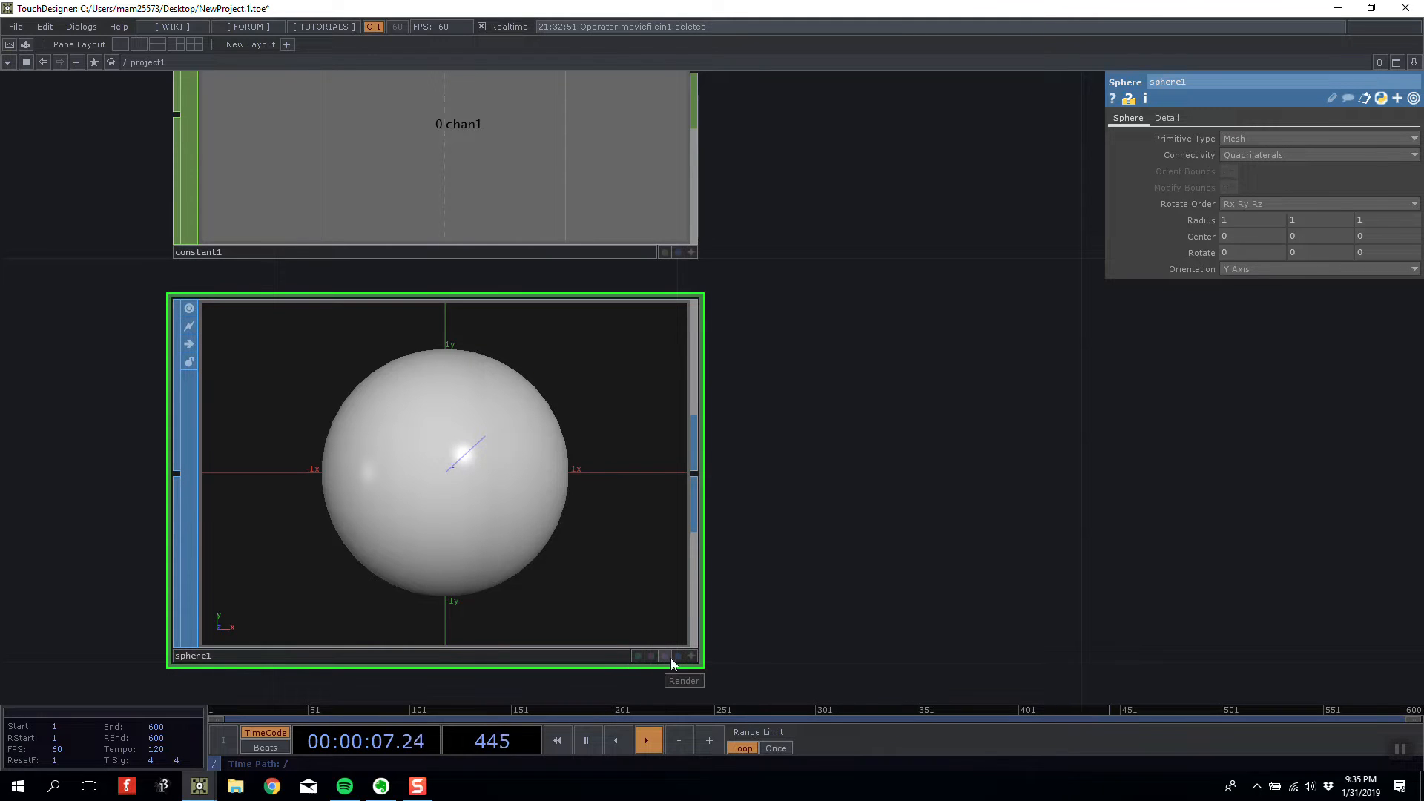
- Delete the Sphere and Constant nodes
key(Delete)
click(458, 121)
key(Delete)
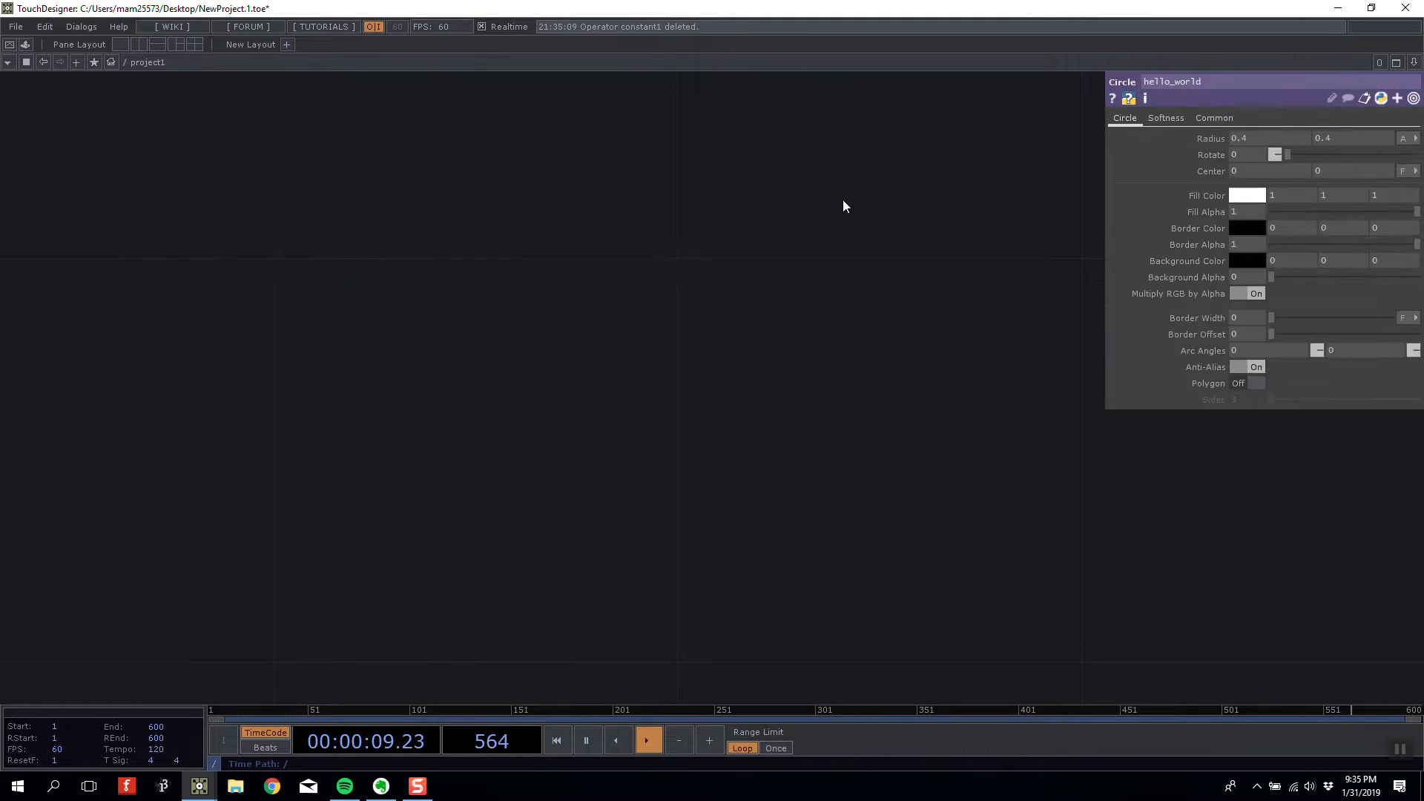
- Turn on the hello_world node's Display flag to show its image as the network background, and inspect it around the nodes
drag(843, 201, 883, 525)
drag(874, 153, 887, 405)
drag(904, 193, 913, 359)
drag(888, 267, 831, 270)
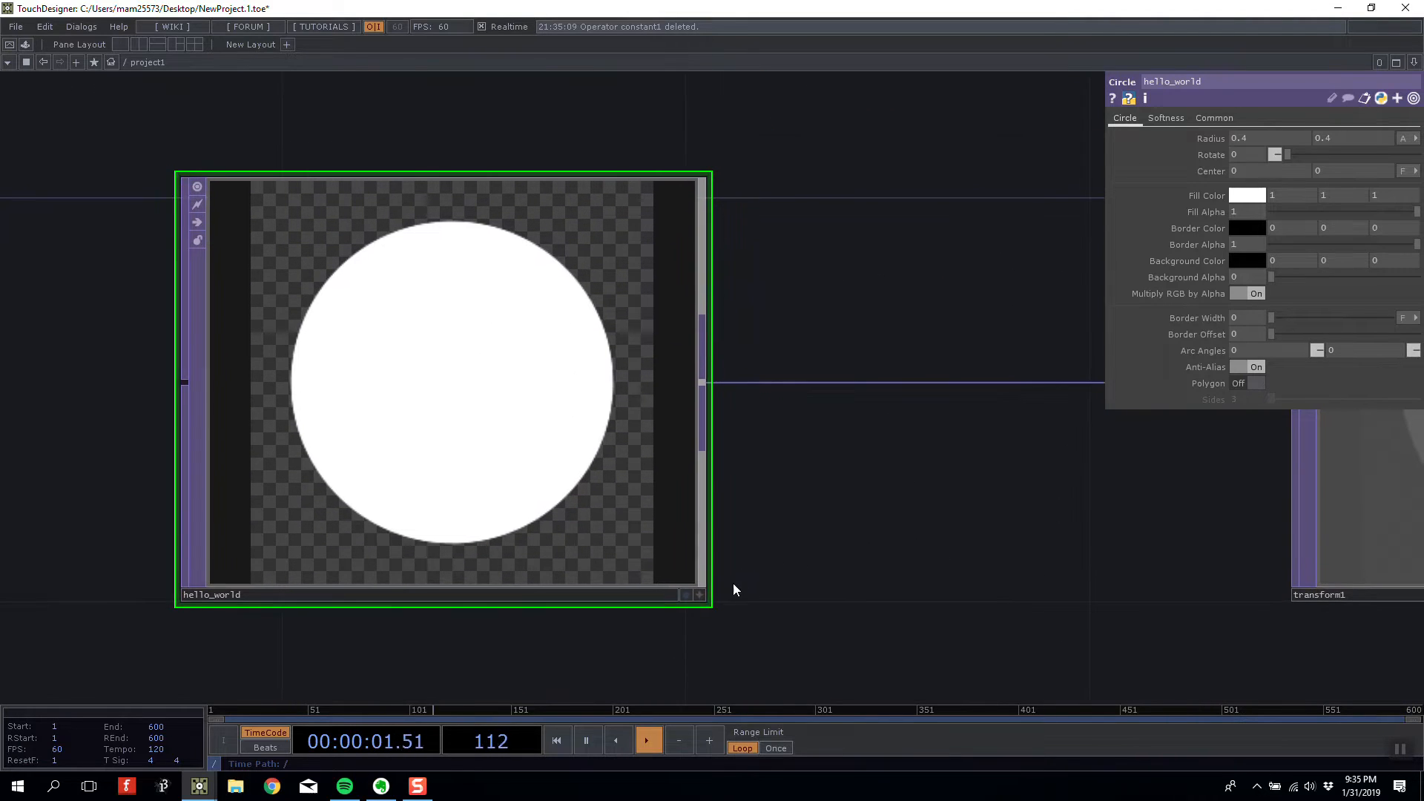
click(684, 596)
scroll(883, 457, down, 5)
drag(775, 567, 609, 768)
drag(581, 331, 659, 457)
drag(502, 308, 475, 273)
drag(684, 642, 695, 253)
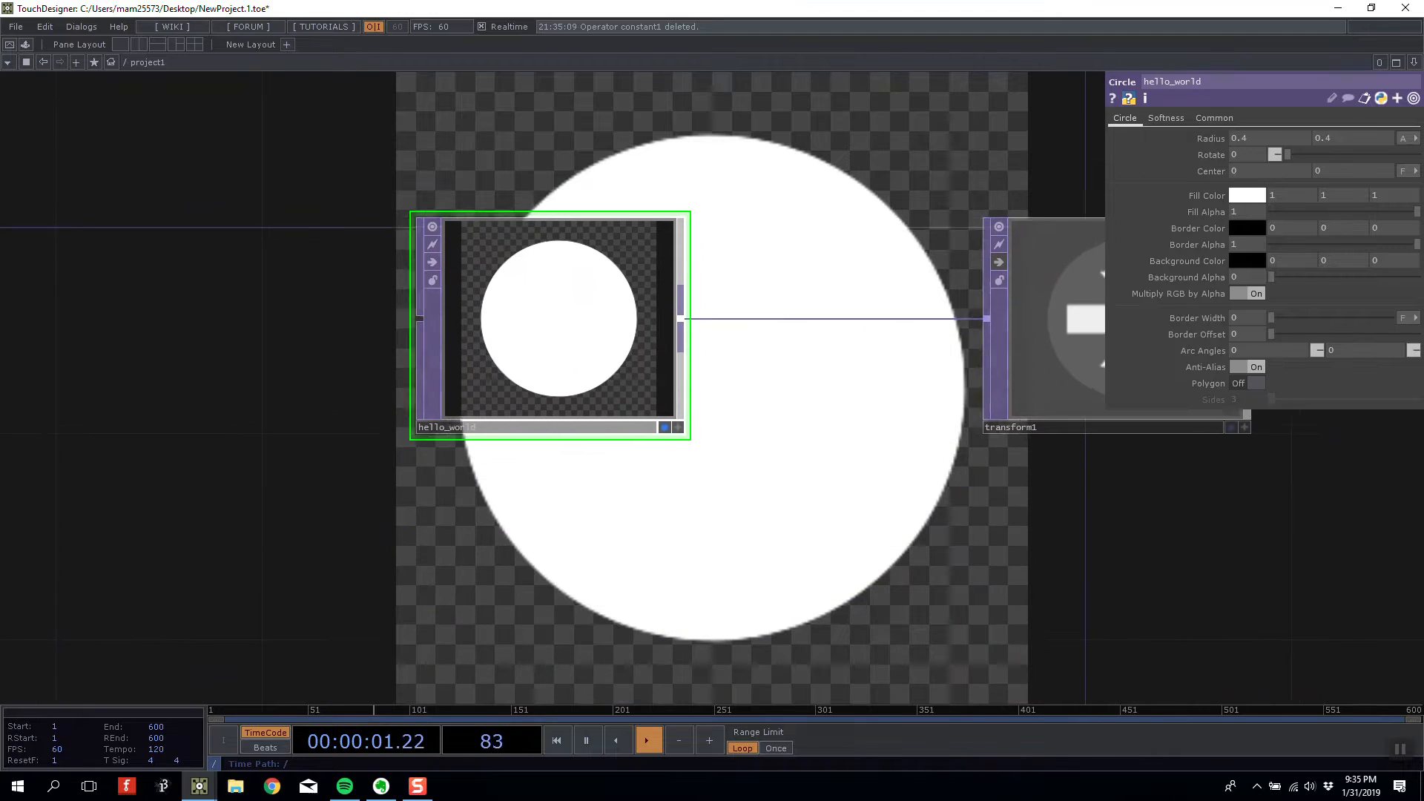
- Turn off the hello_world node's Display flag
scroll(664, 254, up, 5)
scroll(465, 349, up, 3)
scroll(814, 477, down, 3)
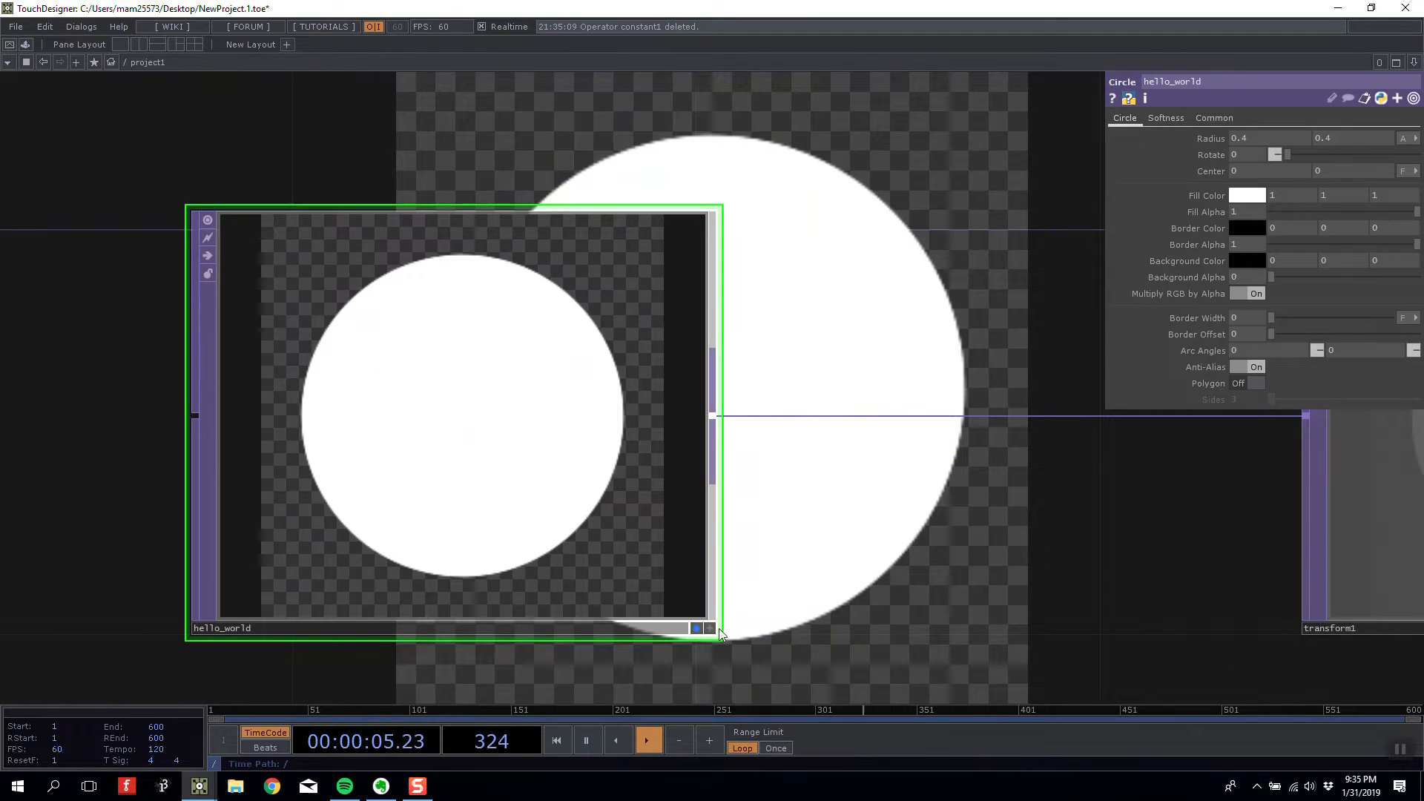
click(698, 627)
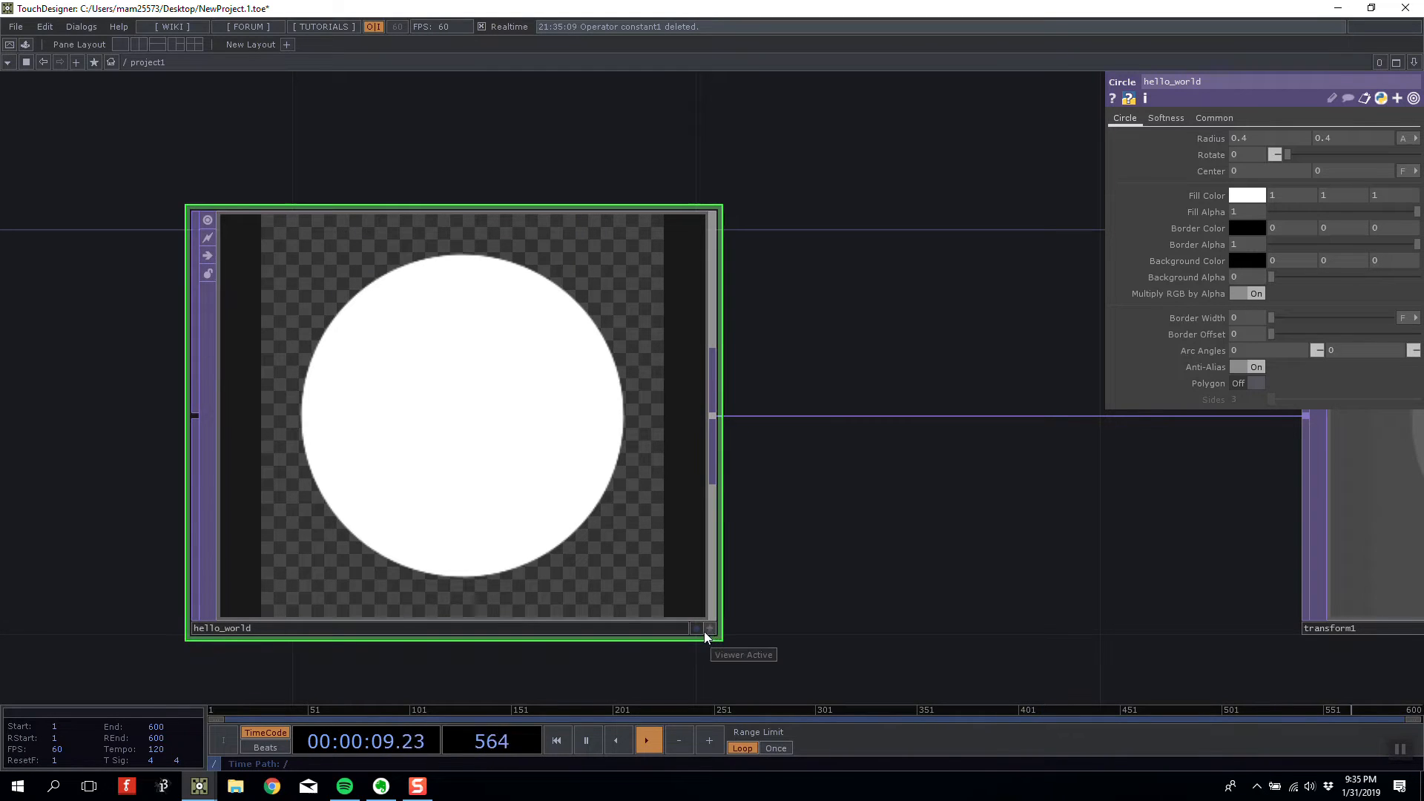
- Make the hello_world node's viewer active, try interacting with its image, and deactivate the viewer
click(708, 627)
mouse_move(607, 491)
mouse_down()
mouse_move(638, 483)
mouse_move(611, 482)
mouse_up()
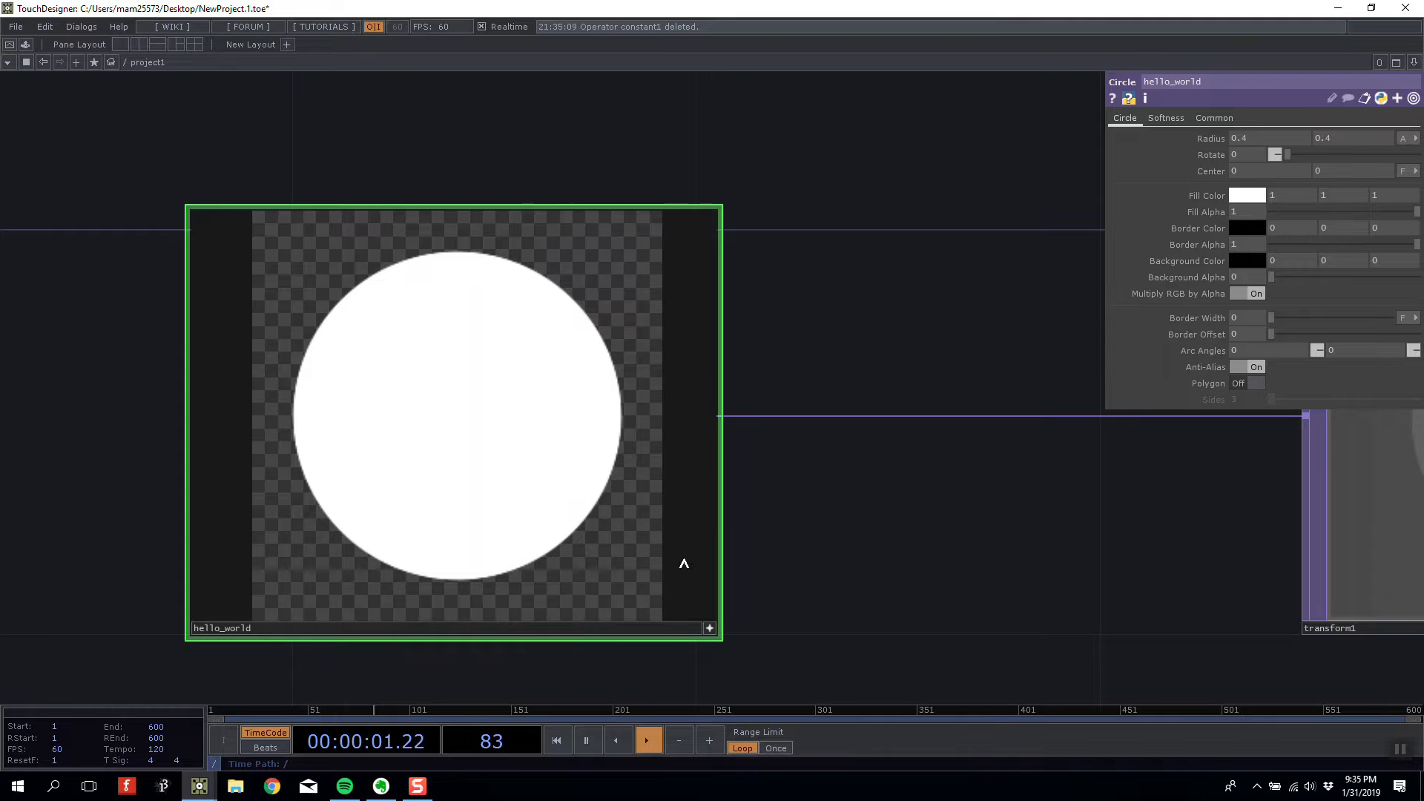
click(711, 631)
click(711, 631)
click(710, 631)
- Delete the Transform and Null nodes, keeping only the hello_world node
drag(788, 541, 685, 540)
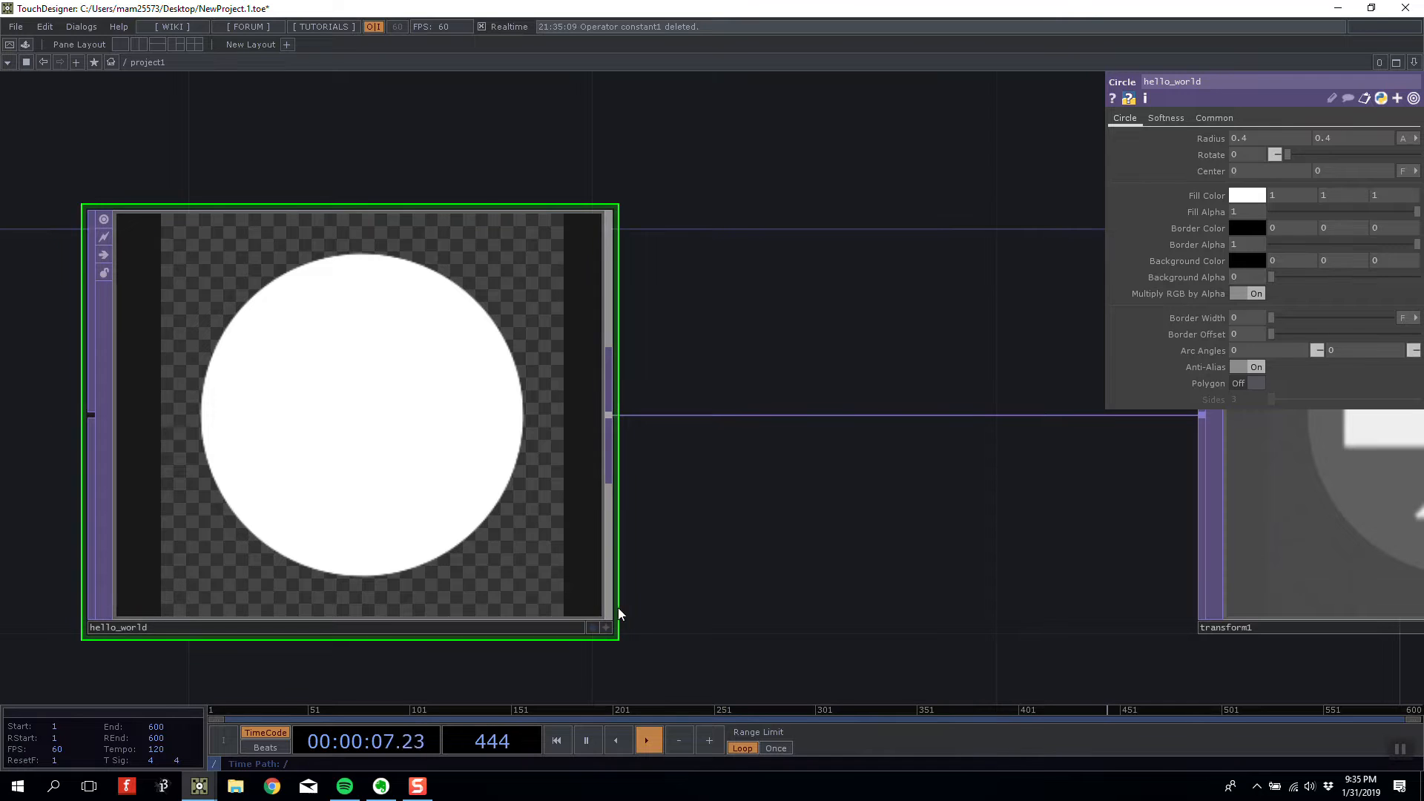
scroll(716, 535, down, 8)
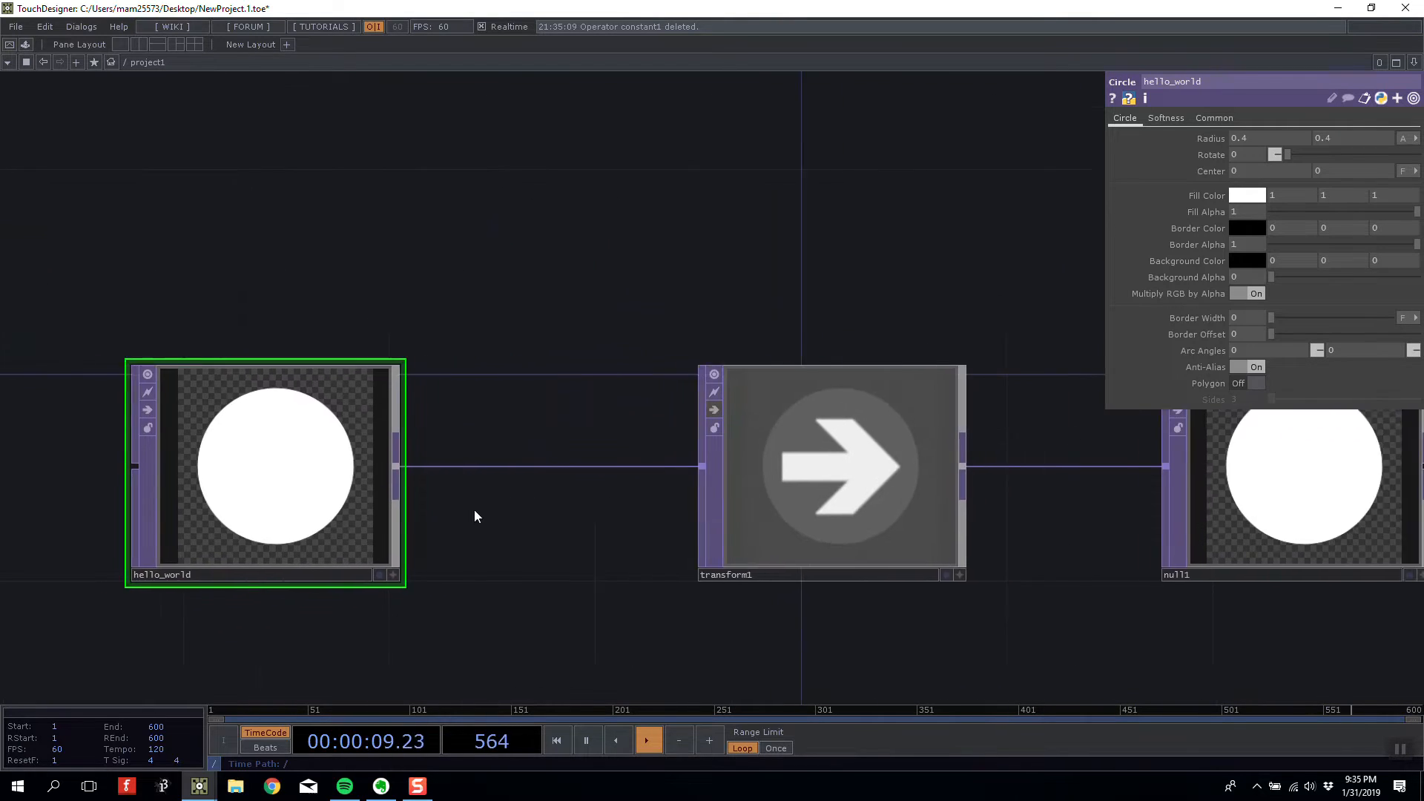
drag(527, 318, 991, 558)
key(Delete)
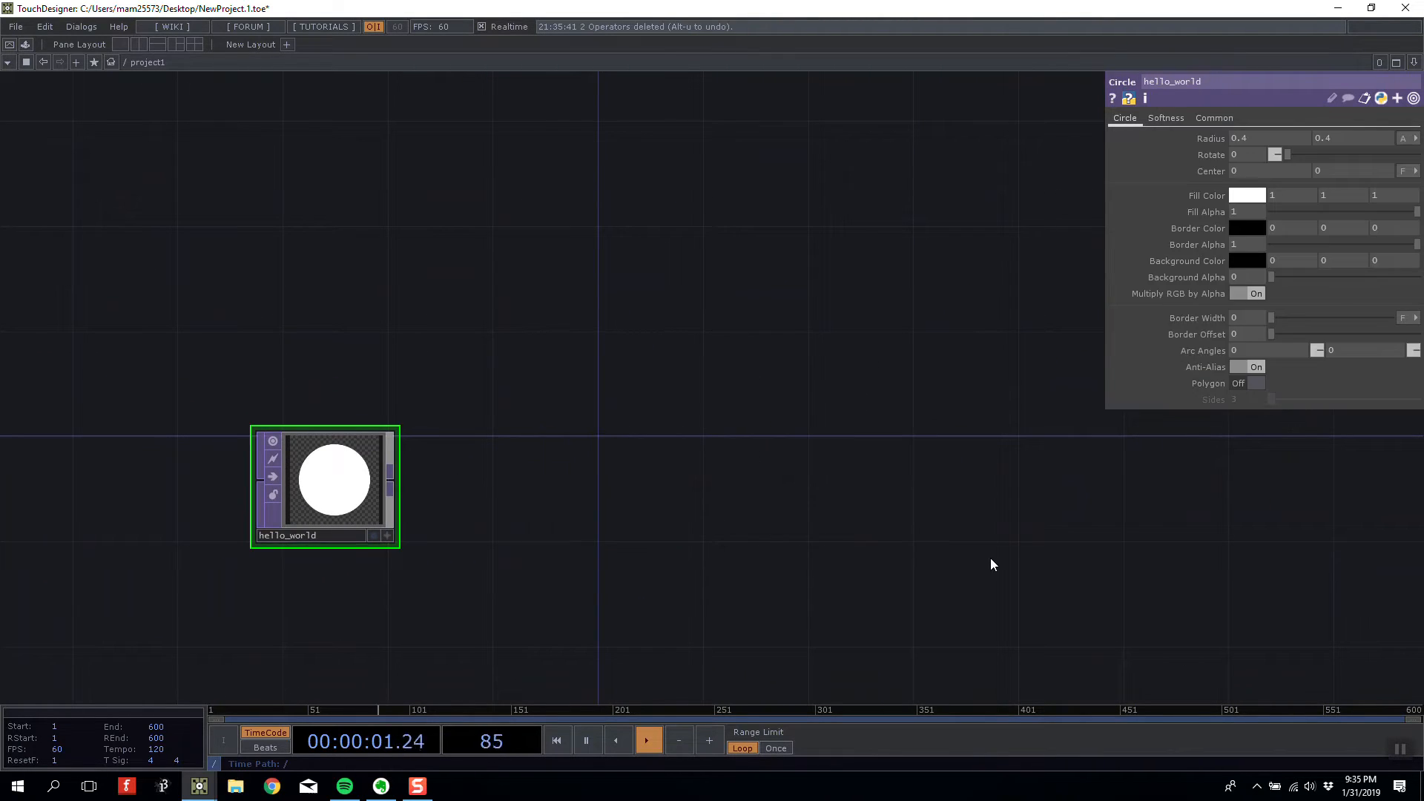
- Add a Null TOP wired to the hello_world node's output, placed well apart from it on the same row
middle_drag(513, 452, 601, 423)
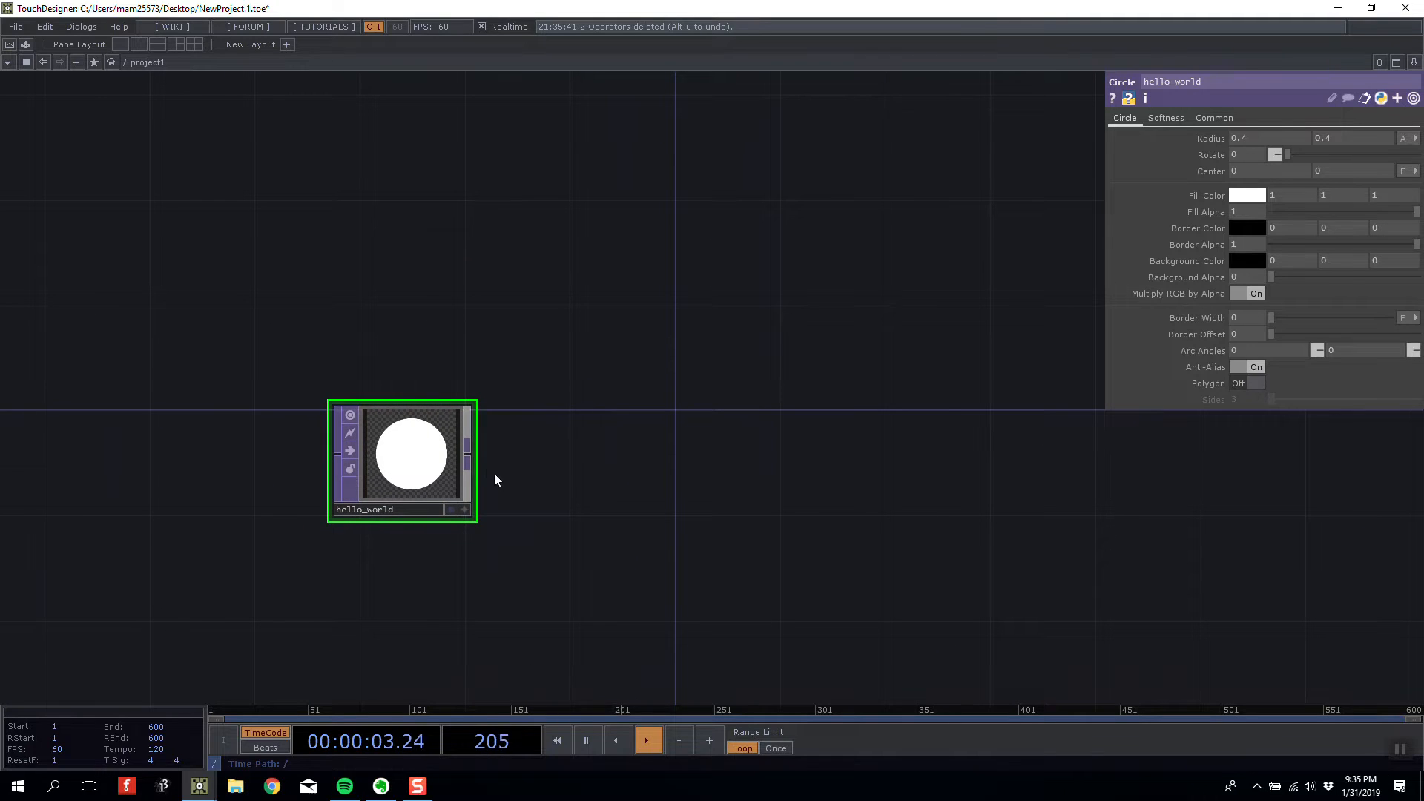
right_click(471, 455)
click(439, 226)
click(554, 454)
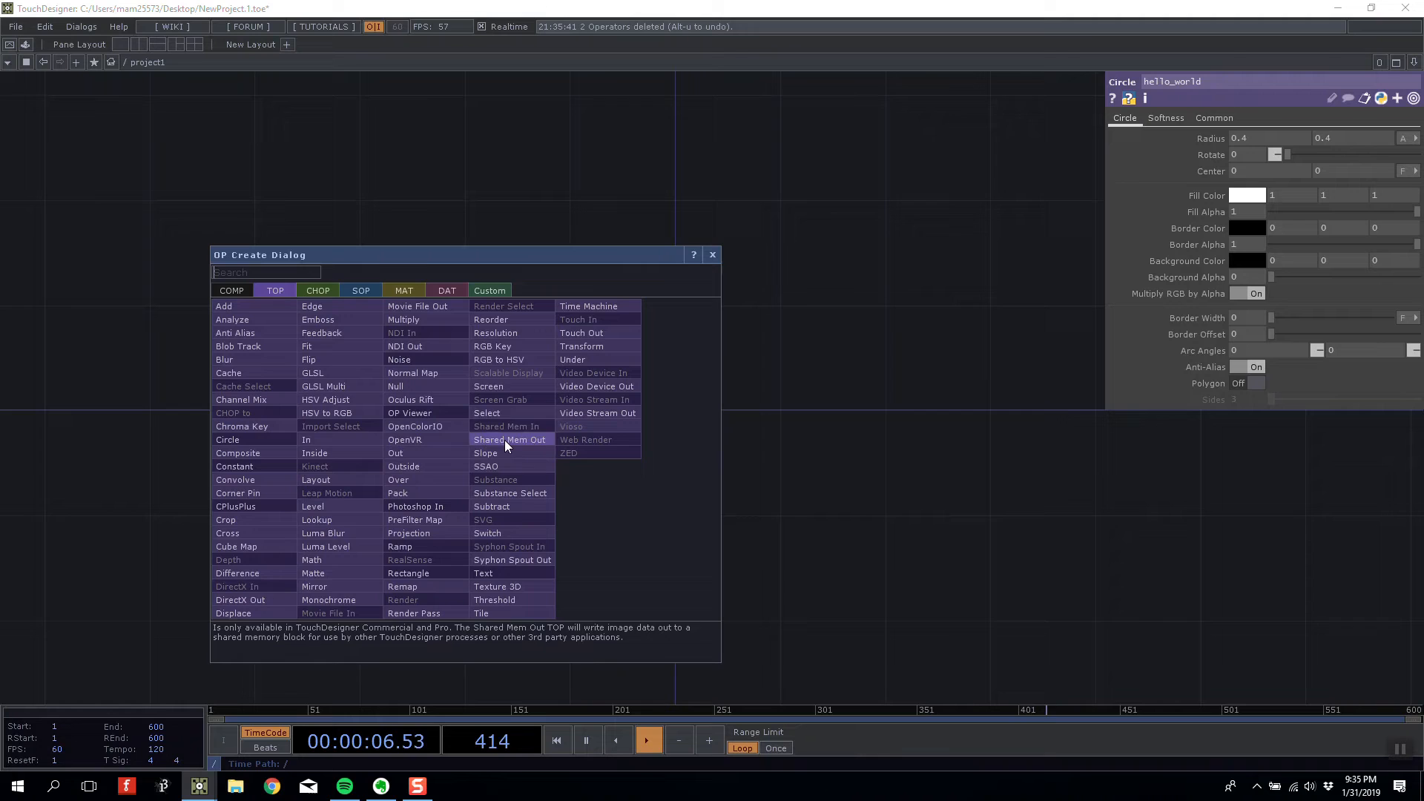
click(438, 381)
click(970, 454)
- Move the Null TOP slightly farther away from the hello_world node
scroll(732, 377, right, 5)
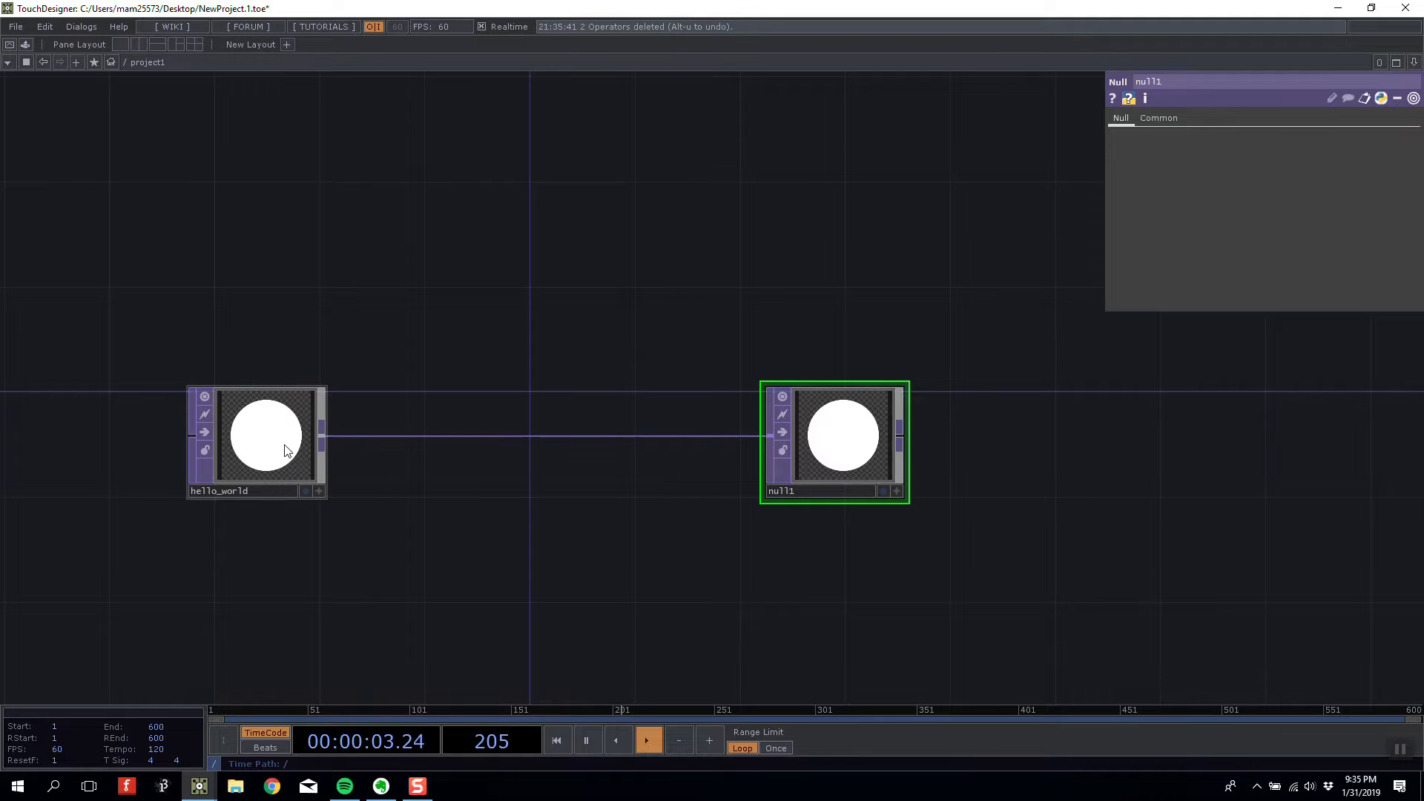
scroll(642, 284, left, 3)
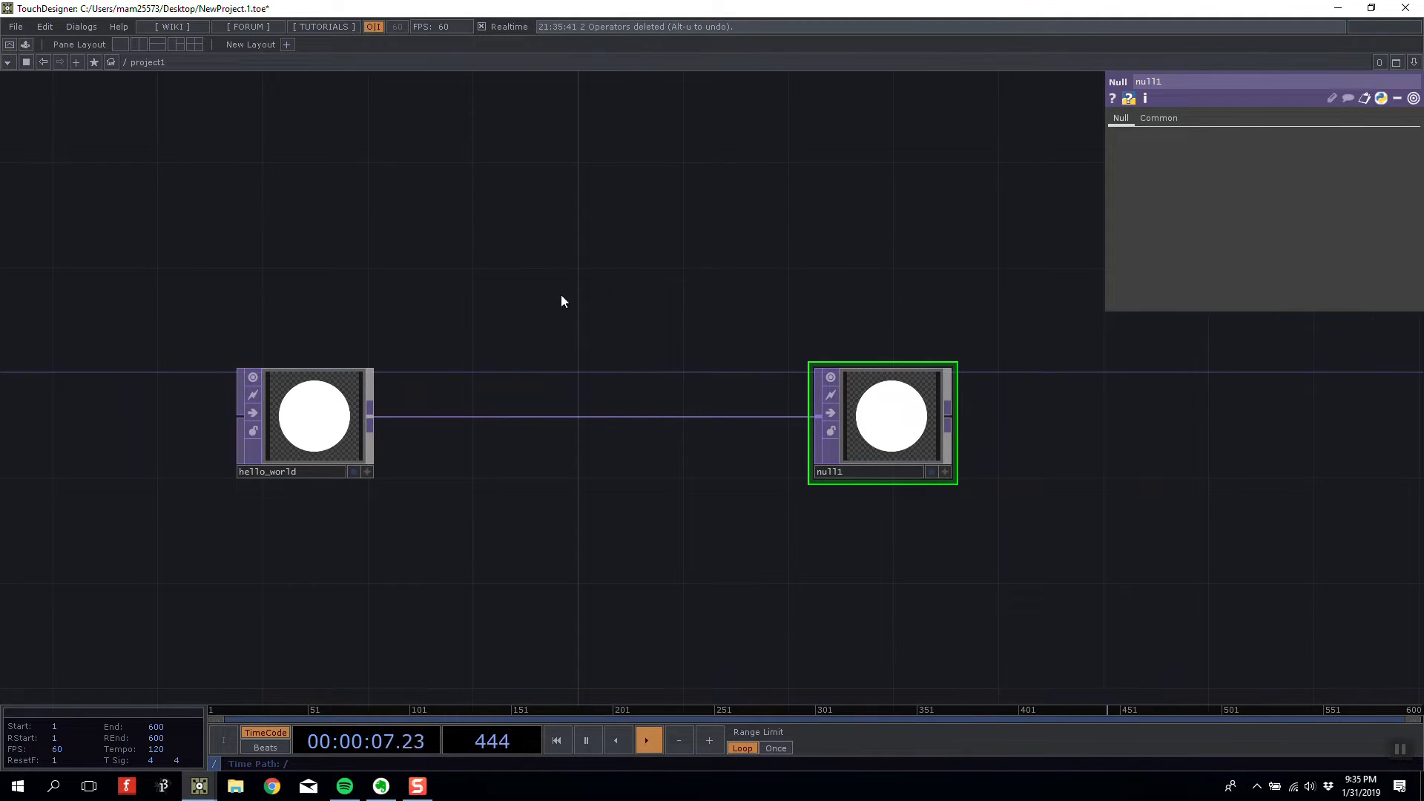
scroll(583, 294, left, 3)
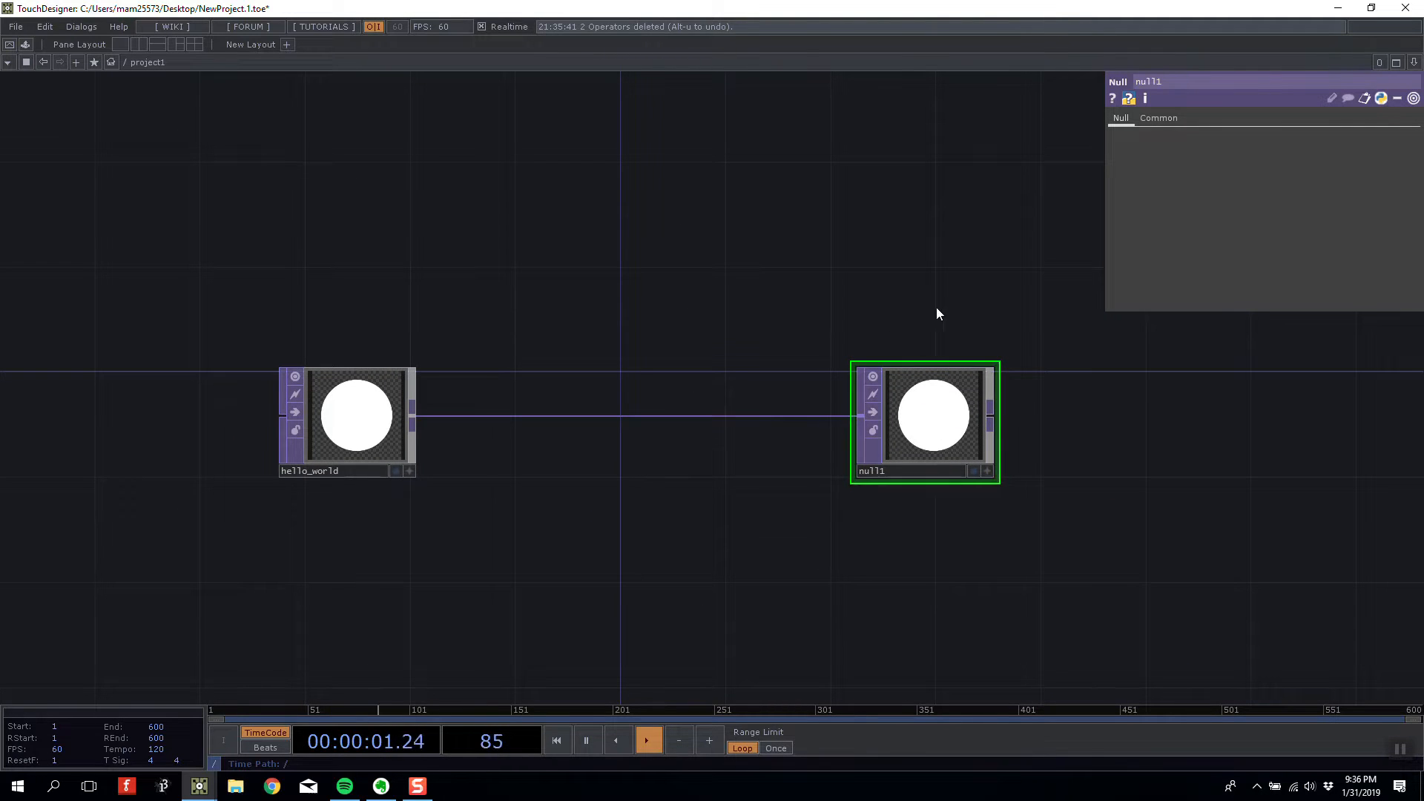
scroll(630, 305, right, 10)
scroll(699, 274, left, 10)
drag(772, 376, 821, 375)
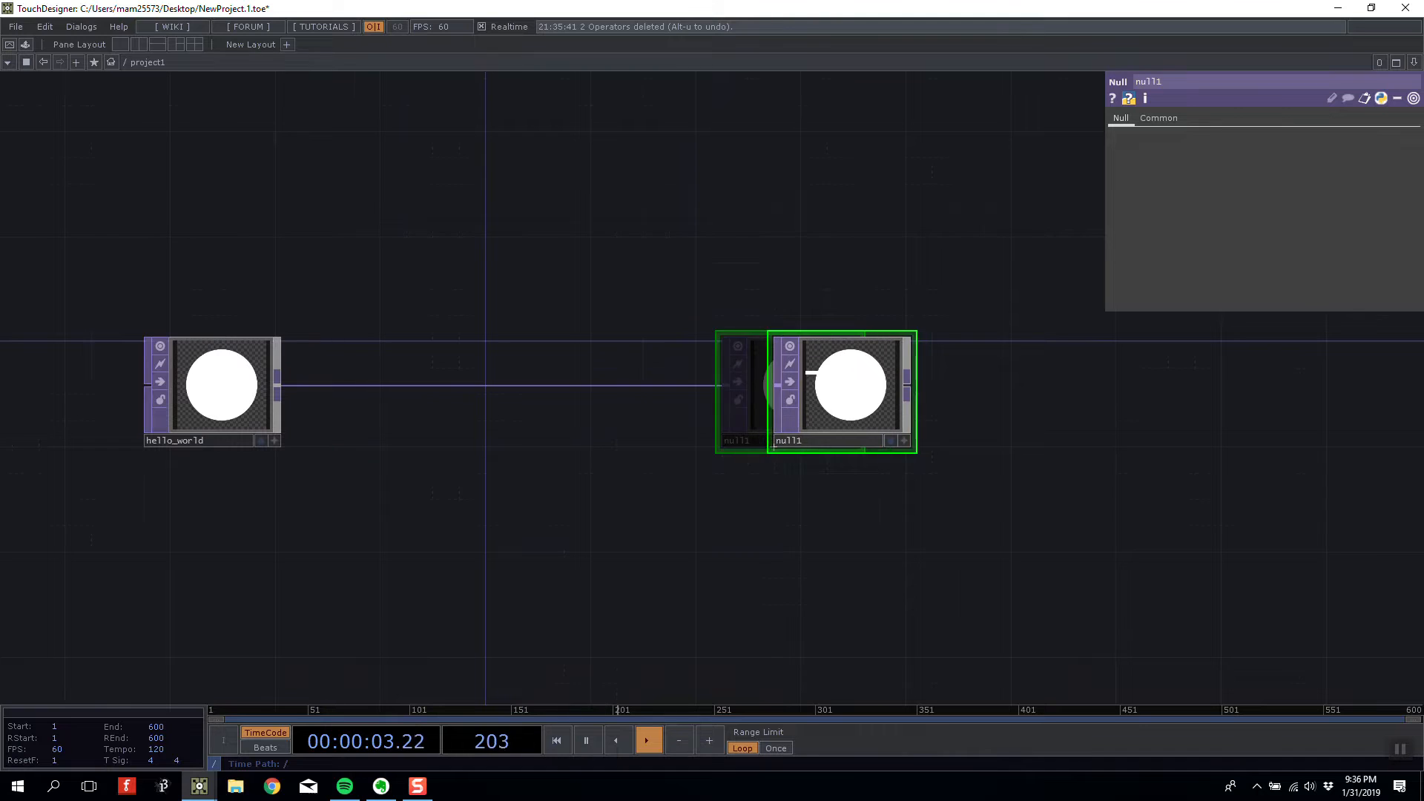
scroll(843, 403, right, 3)
- Add a Null CHOP below the Null TOP
scroll(677, 436, up, 5)
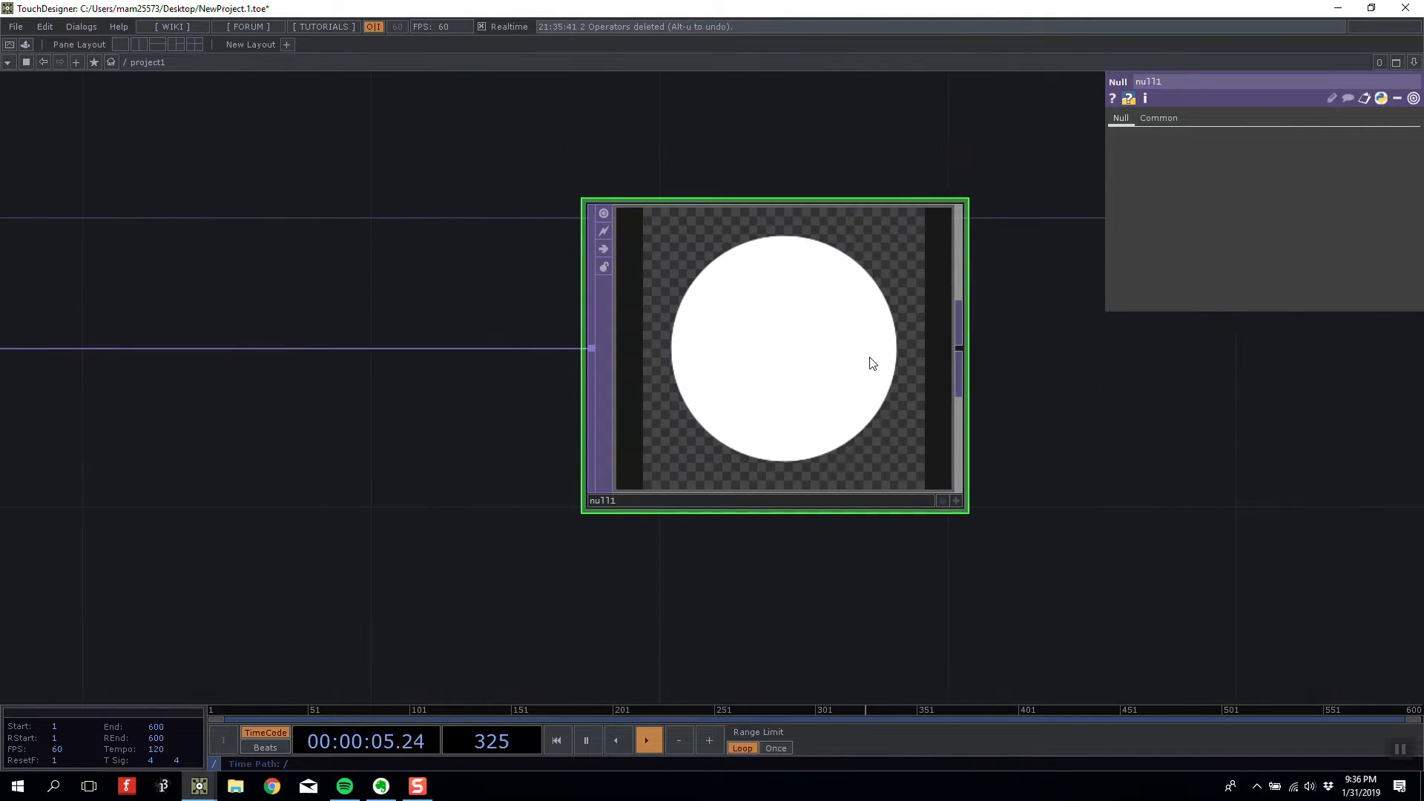
scroll(767, 481, down, 10)
key(Tab)
click(488, 174)
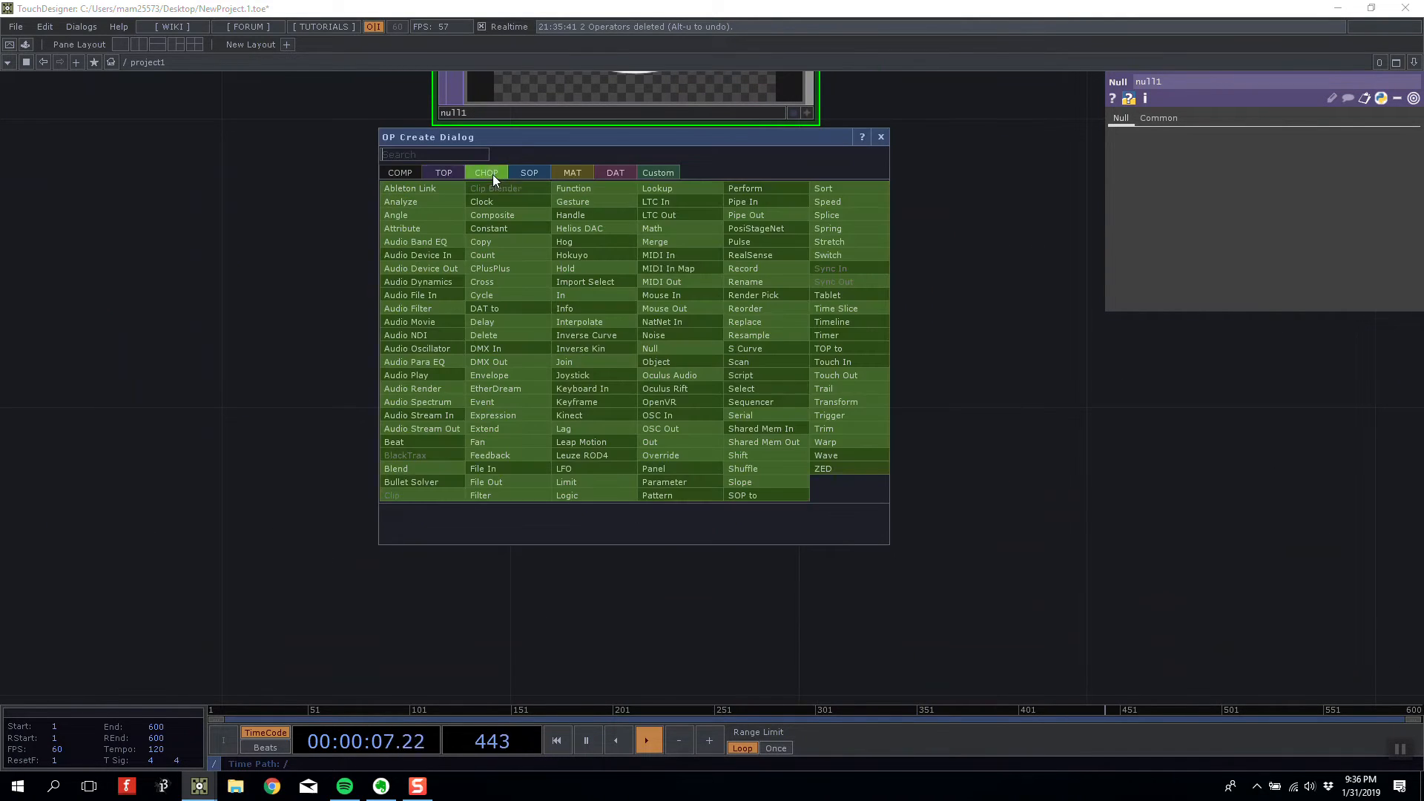
click(651, 345)
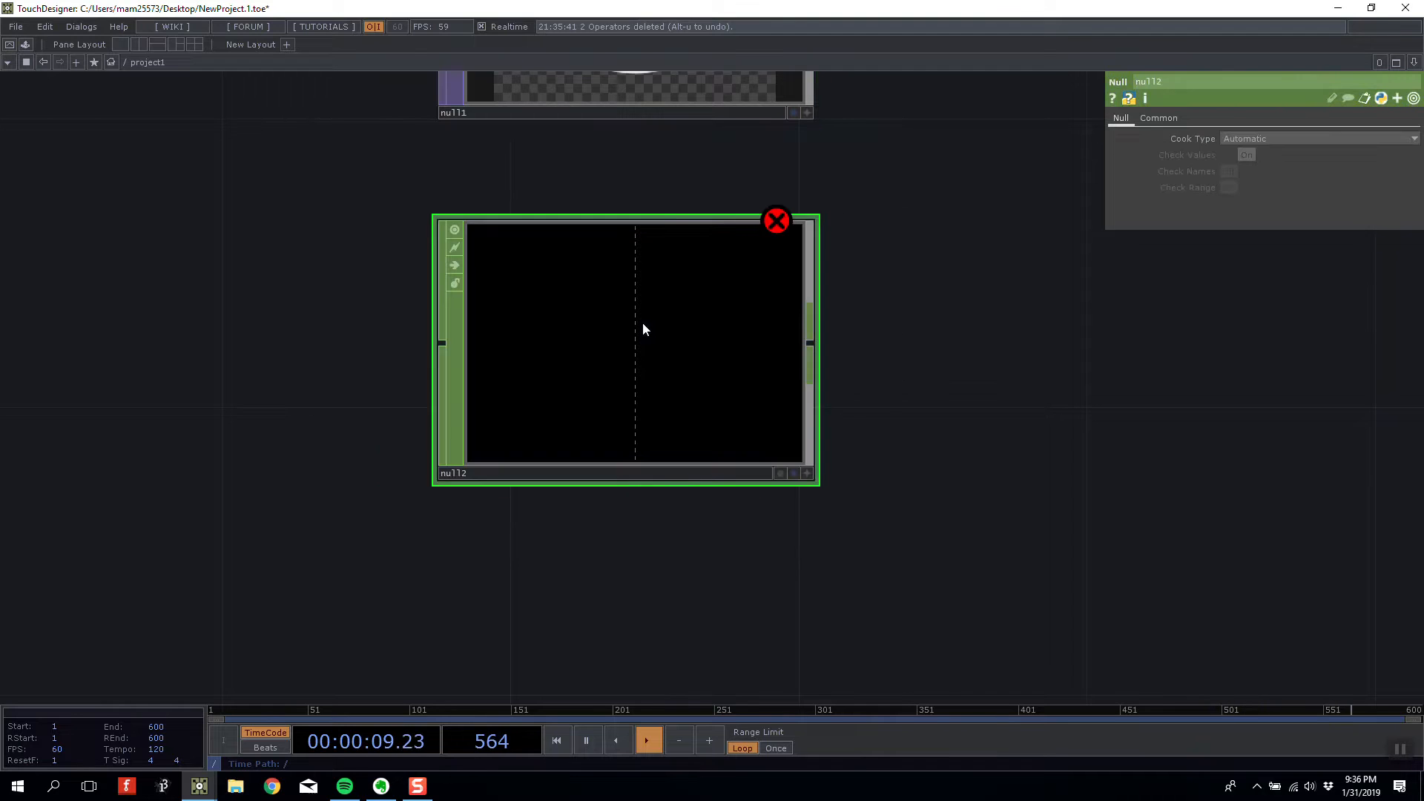
- Add a Null SOP directly below the Null CHOP
key(Tab)
click(524, 400)
text(s)
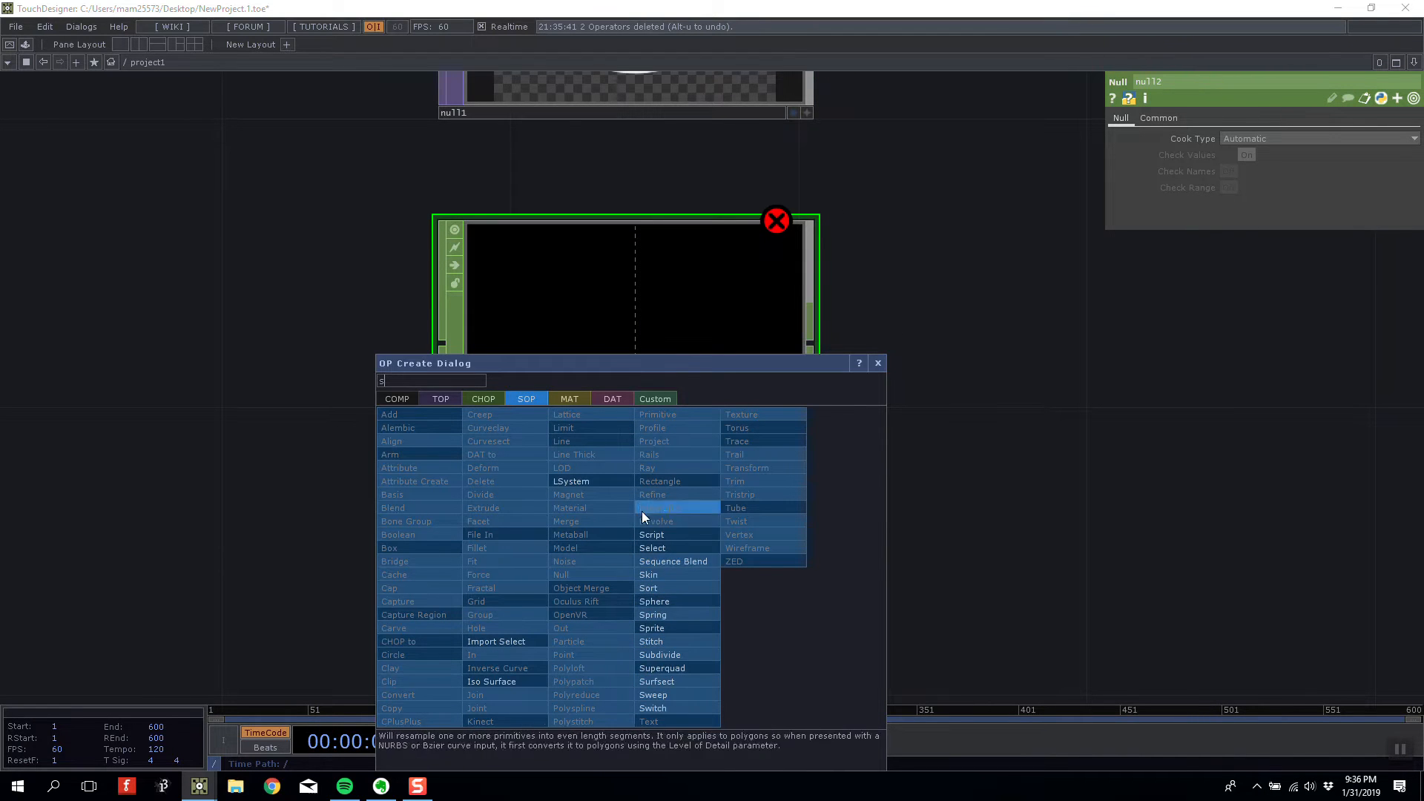
key(BackSpace)
text(nu)
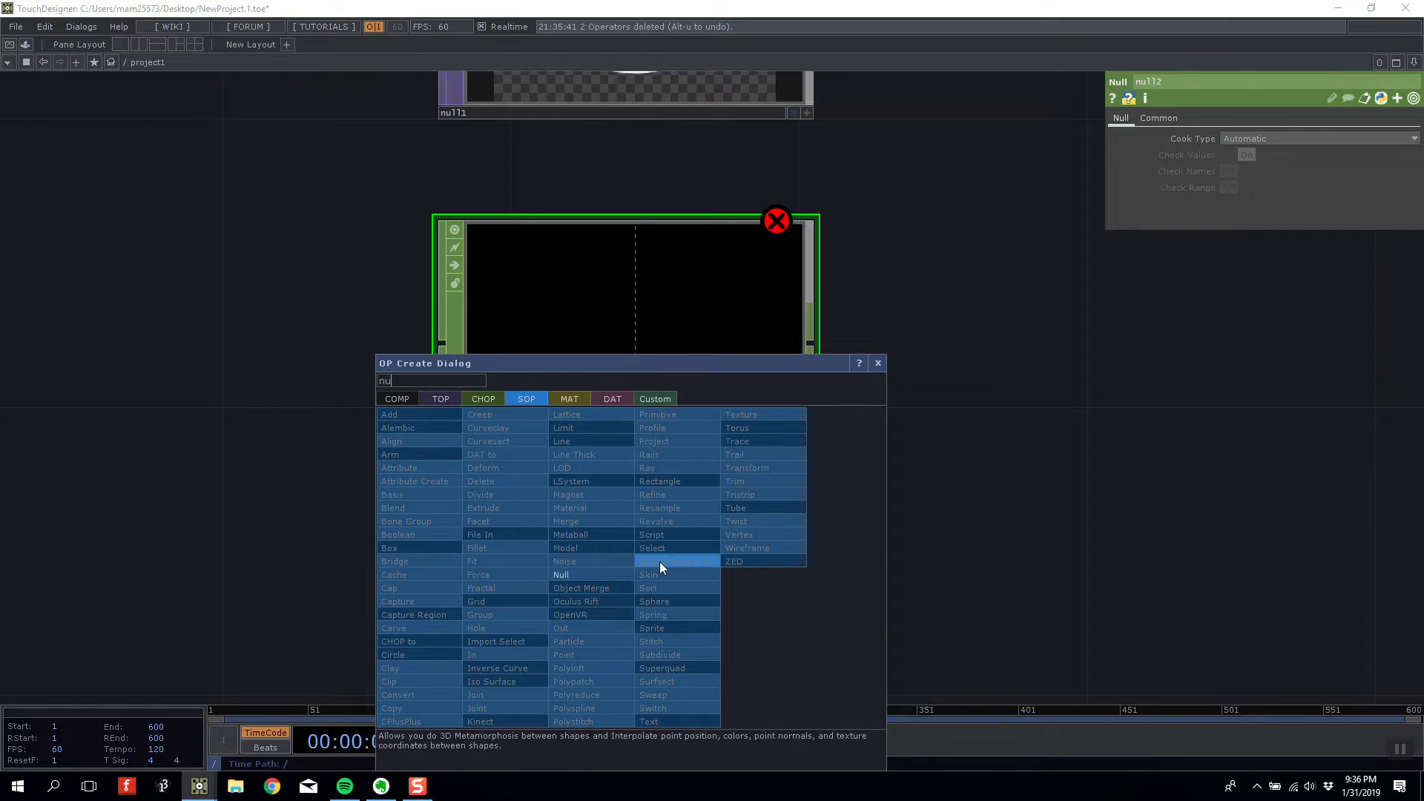
key(Return)
click(630, 636)
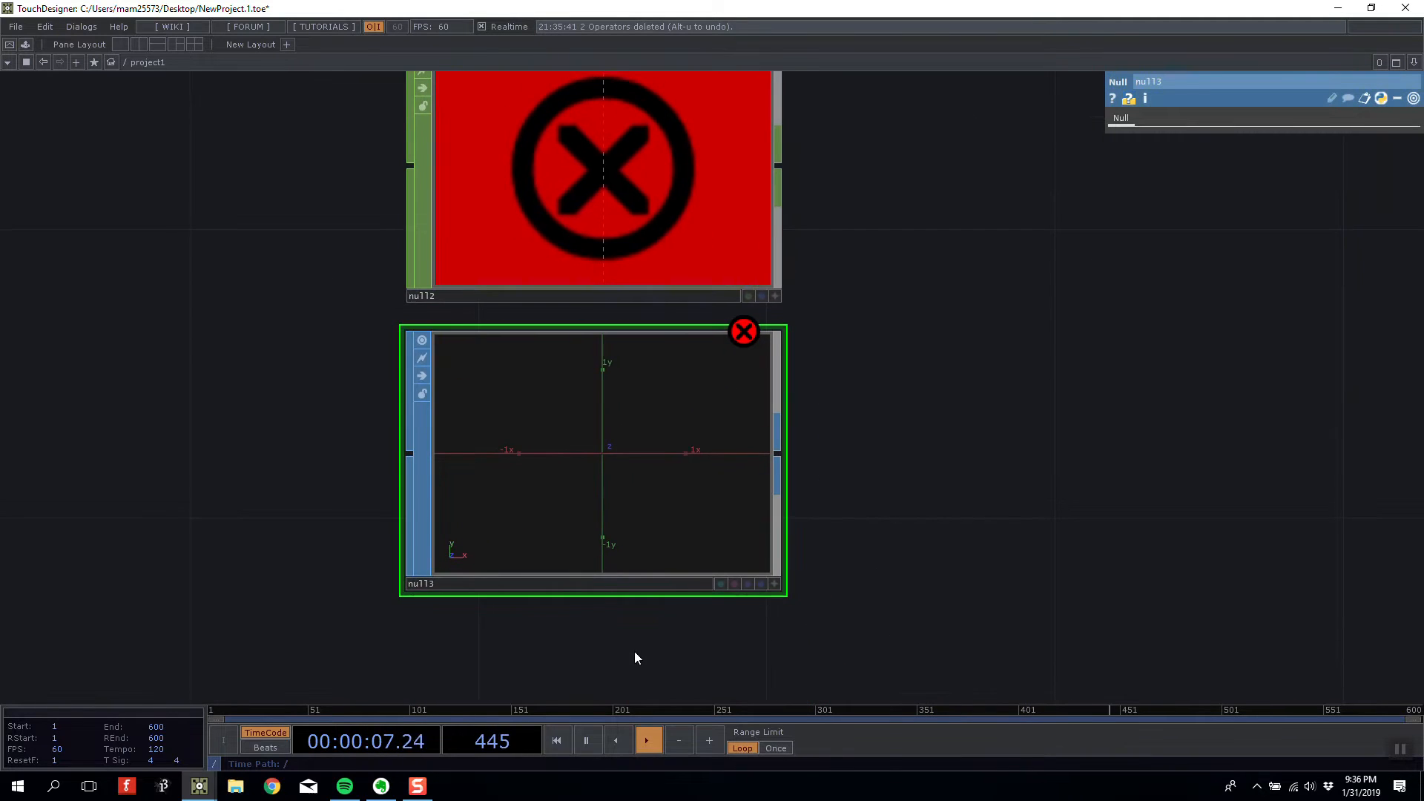
- Add a Null DAT directly below the Null SOP
key(Tab)
click(620, 393)
key(Escape)
click(592, 696)
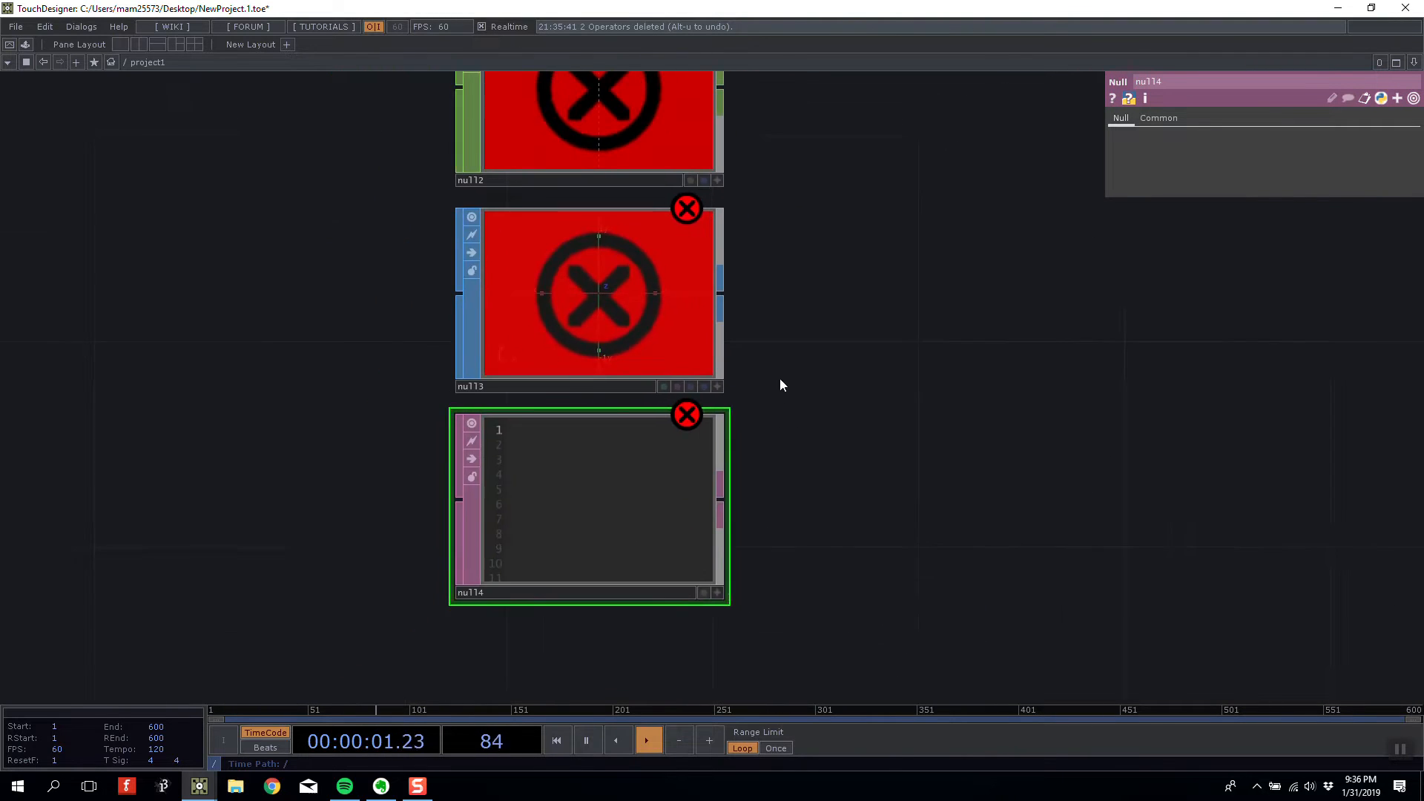
- Select the Null CHOP, SOP and DAT together and move them up closer beneath the Null TOP
drag(430, 242, 839, 627)
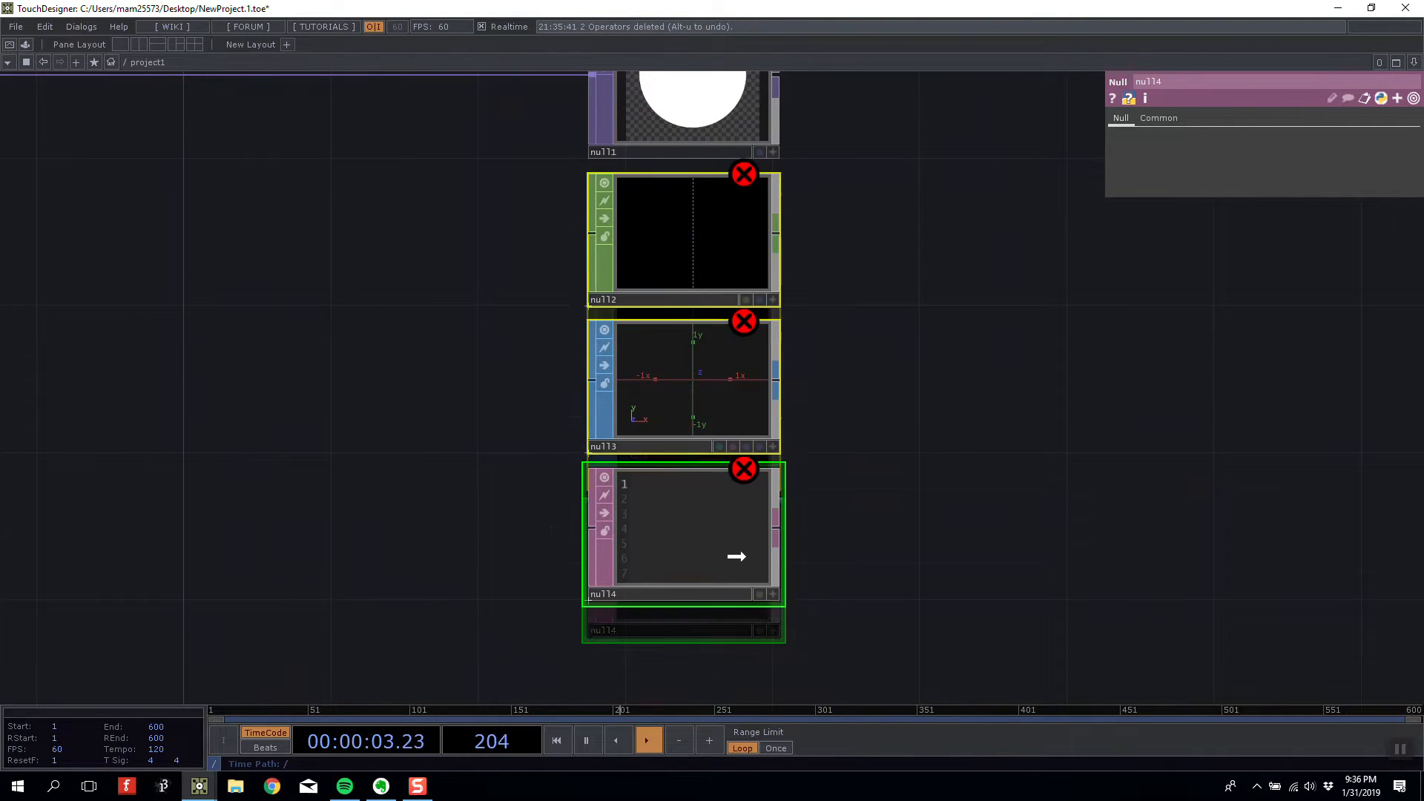
drag(884, 395, 922, 397)
scroll(913, 392, down, 3)
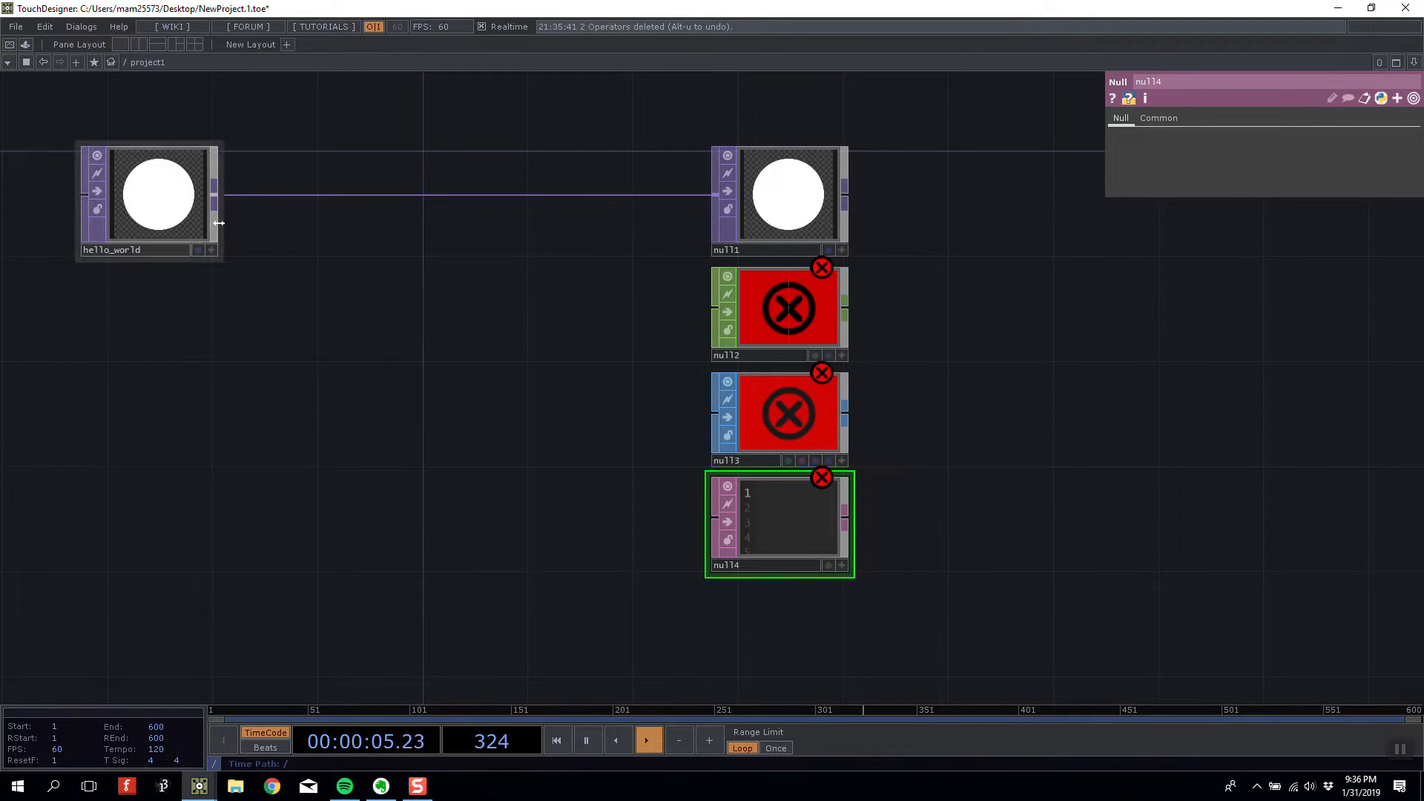
- Display hello_world in the network background and insert a Transform TOP into the wire between hello_world and the Null TOP
click(198, 250)
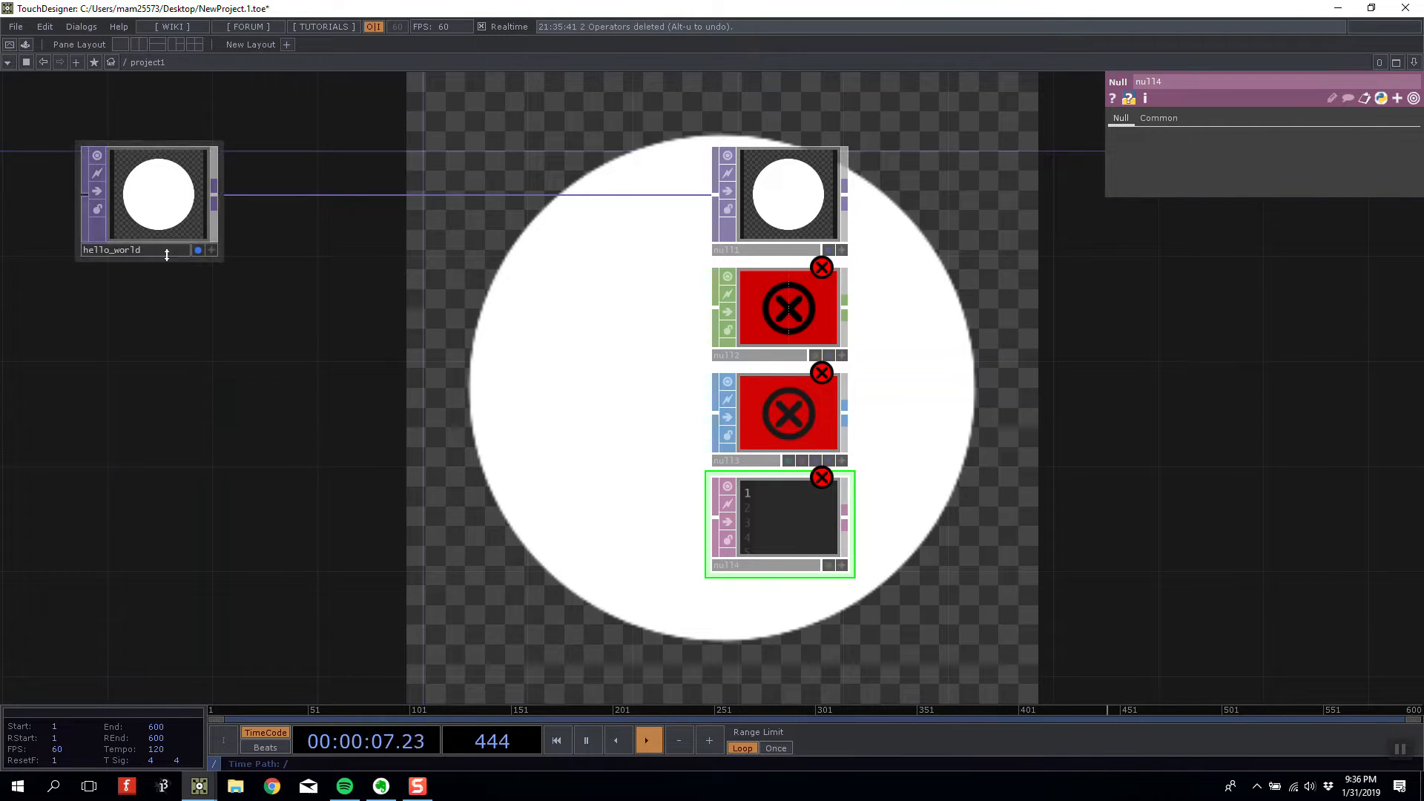
right_click(284, 194)
click(300, 195)
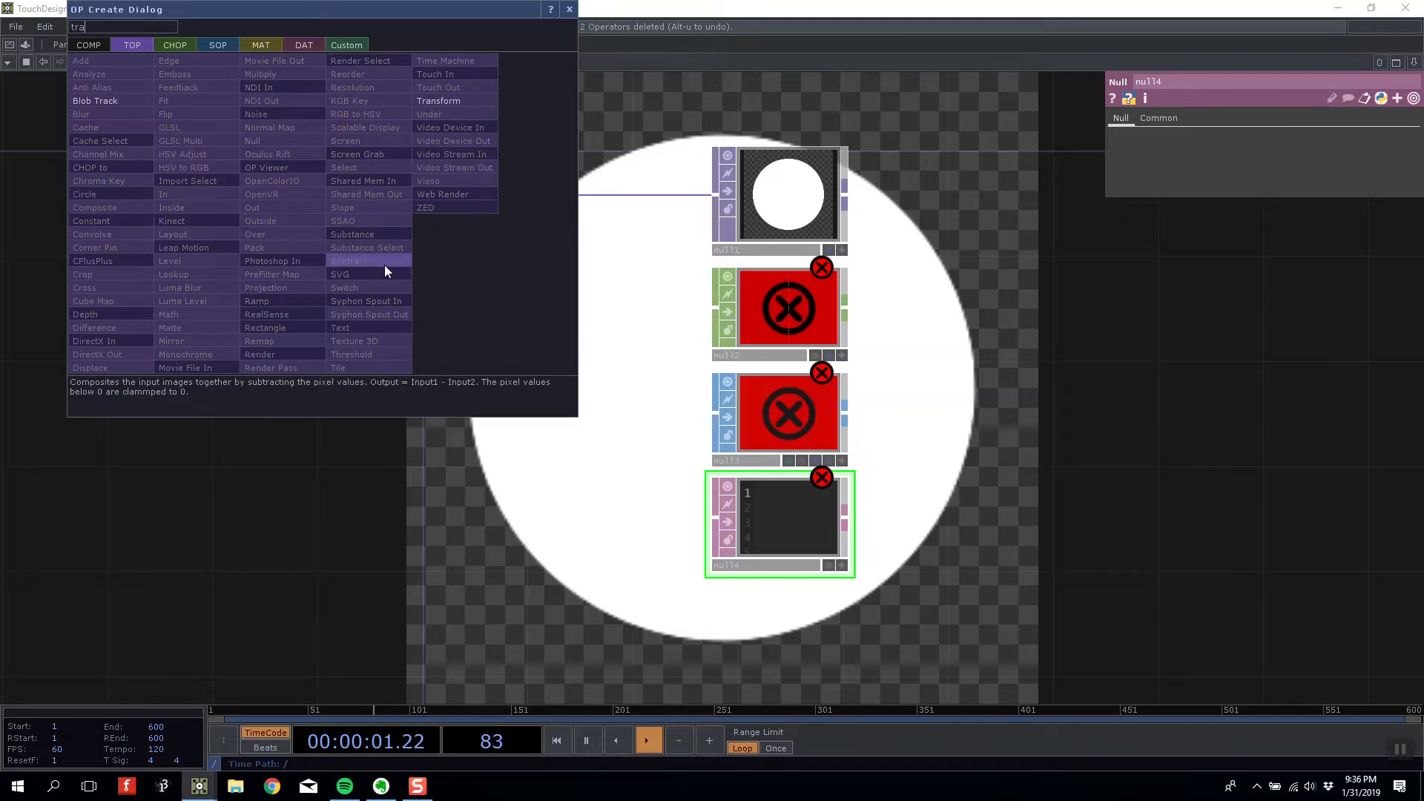
click(444, 90)
click(479, 190)
- Set the Transform's X translation to 0.18 and switch the background display from hello_world to the Null TOP
middle_drag(1293, 155, 1359, 141)
scroll(1289, 156, up, 2)
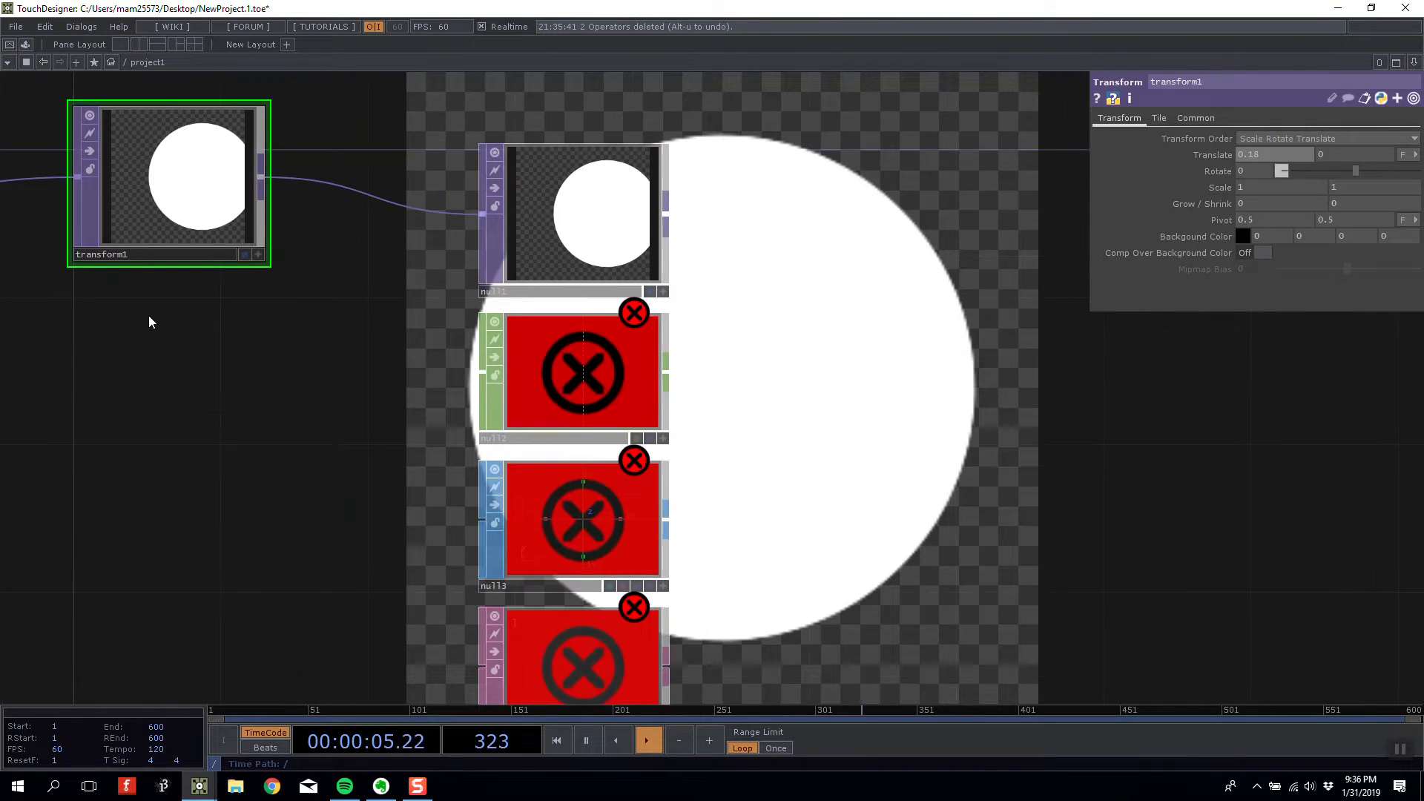
drag(324, 358, 454, 383)
click(792, 319)
drag(368, 410, 439, 411)
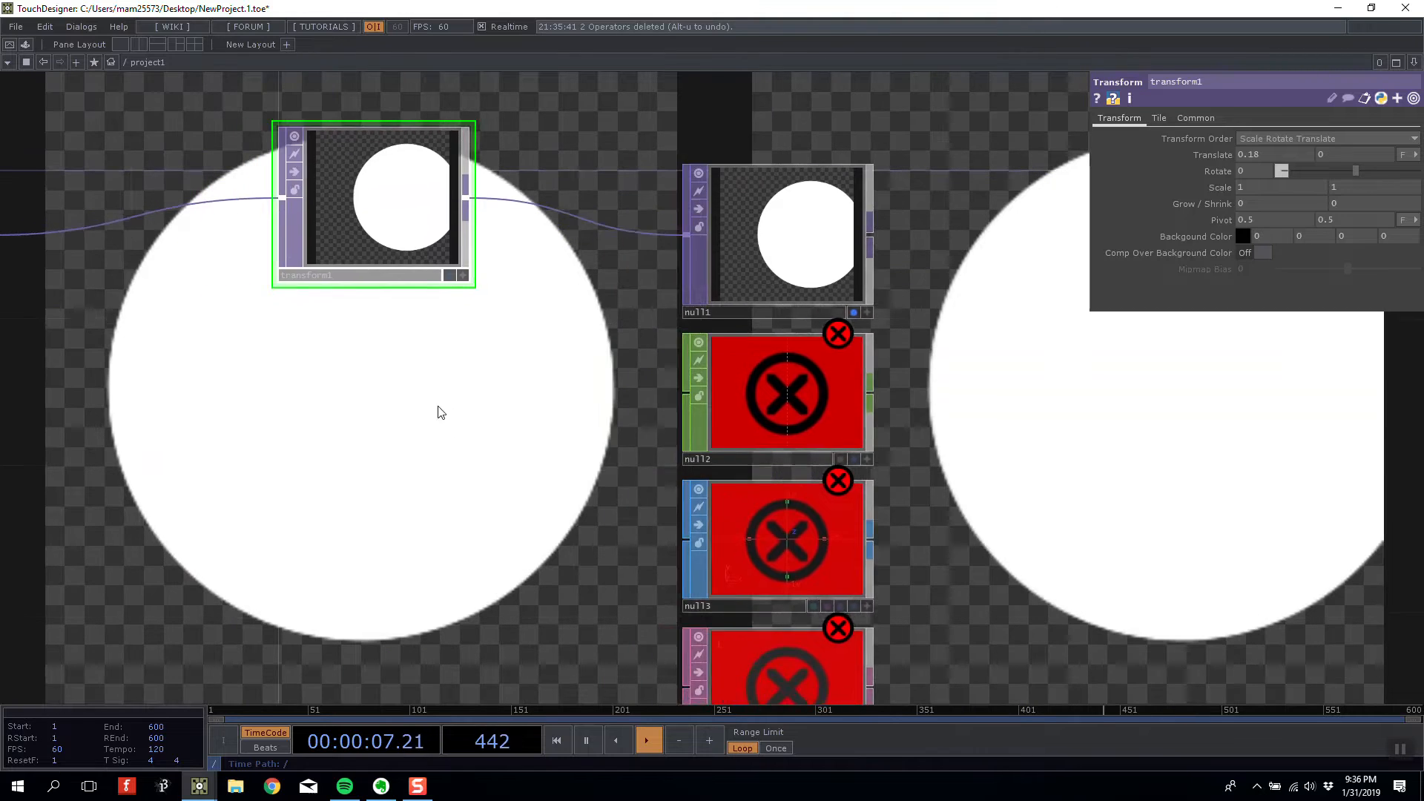
scroll(438, 411, down, 3)
click(198, 356)
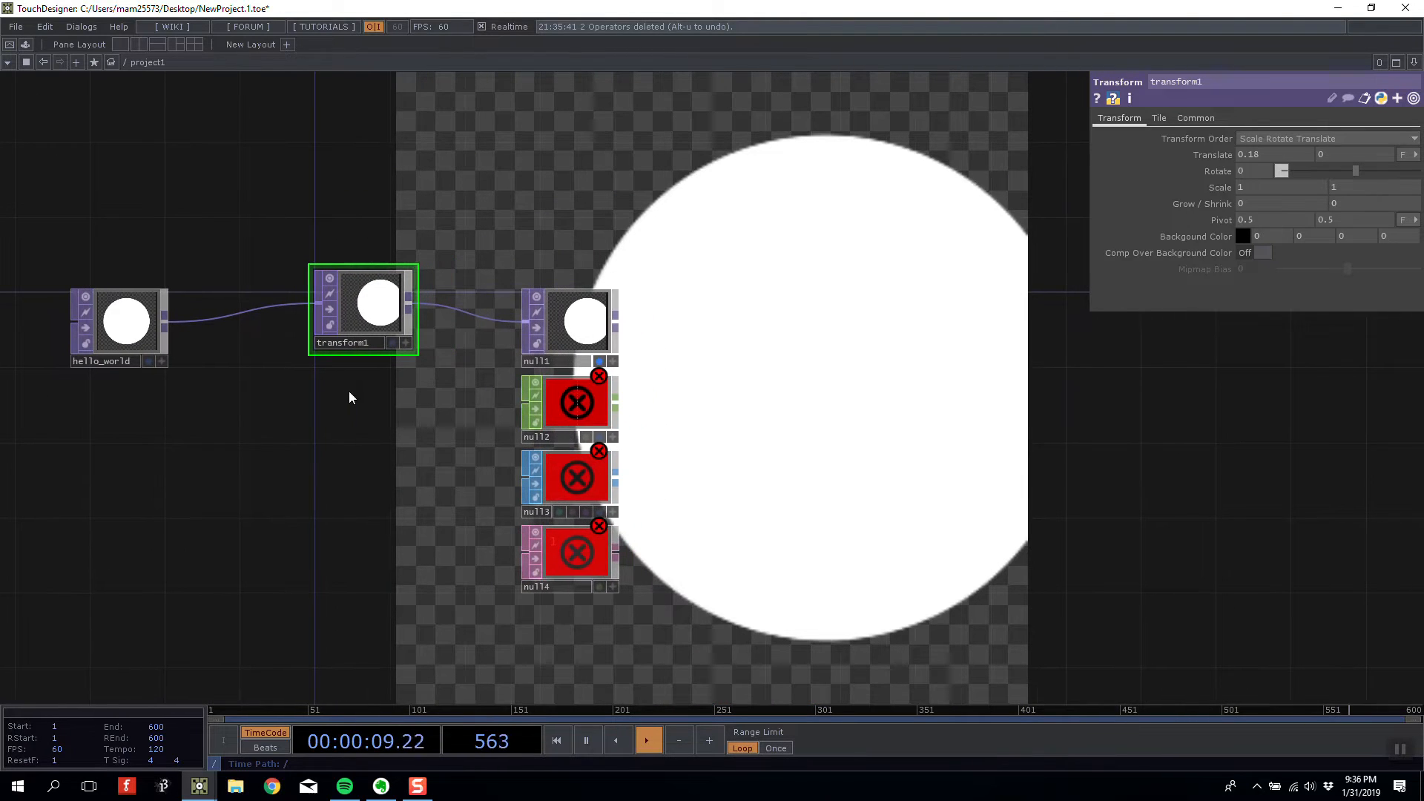
- Set the Transform's X translation back to 0 and select the Null TOP
middle_drag(1280, 160, 1272, 161)
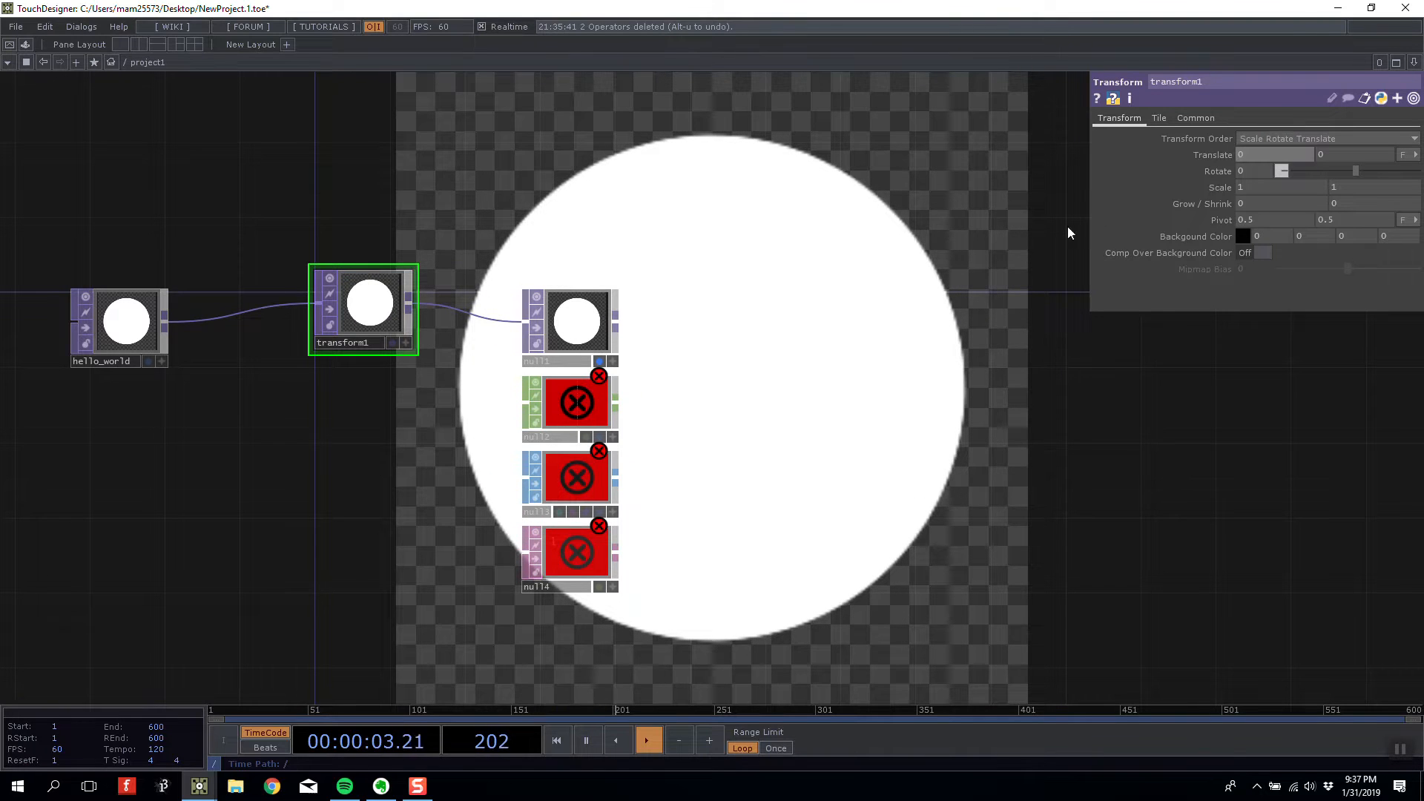
drag(935, 282, 1009, 227)
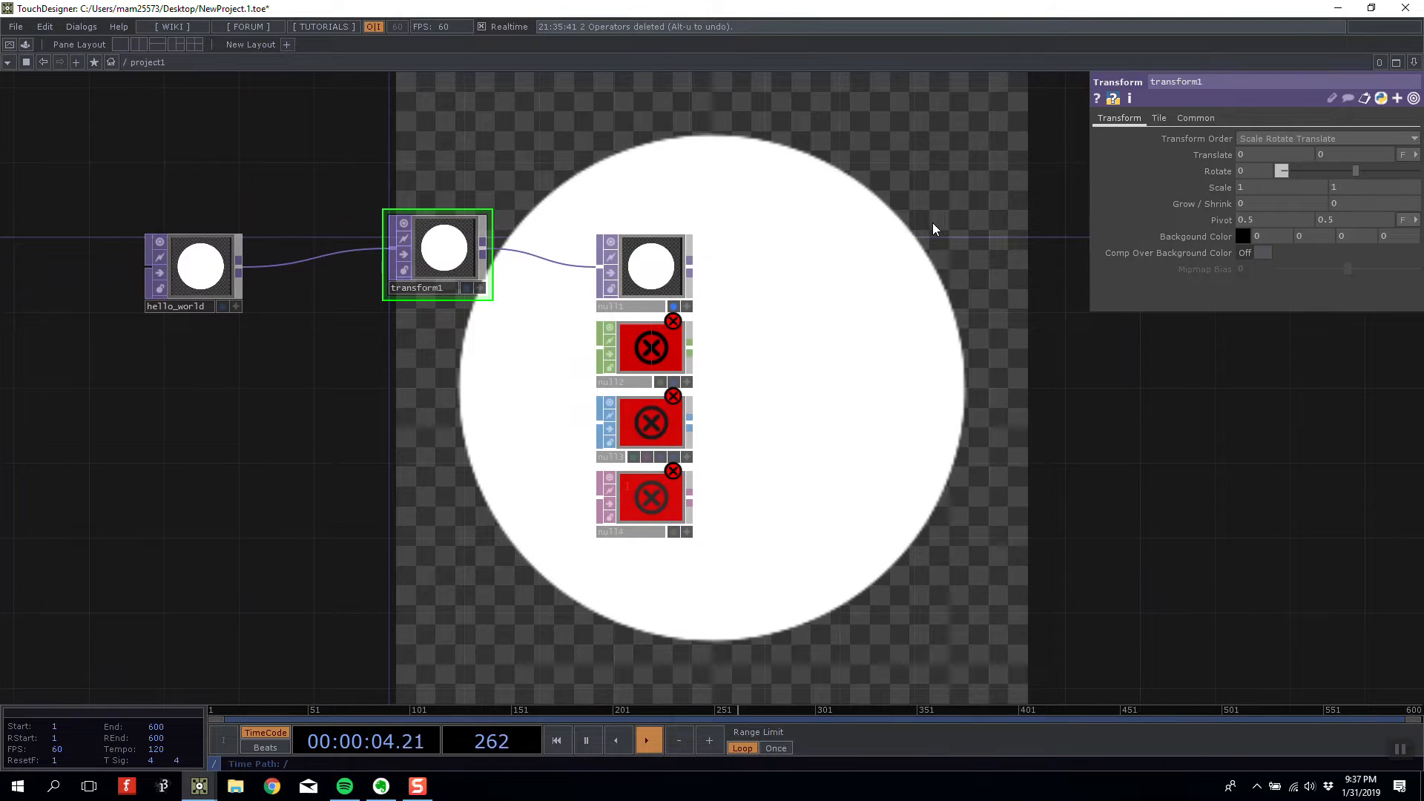
scroll(653, 265, up, 3)
scroll(657, 273, down, 1)
click(657, 273)
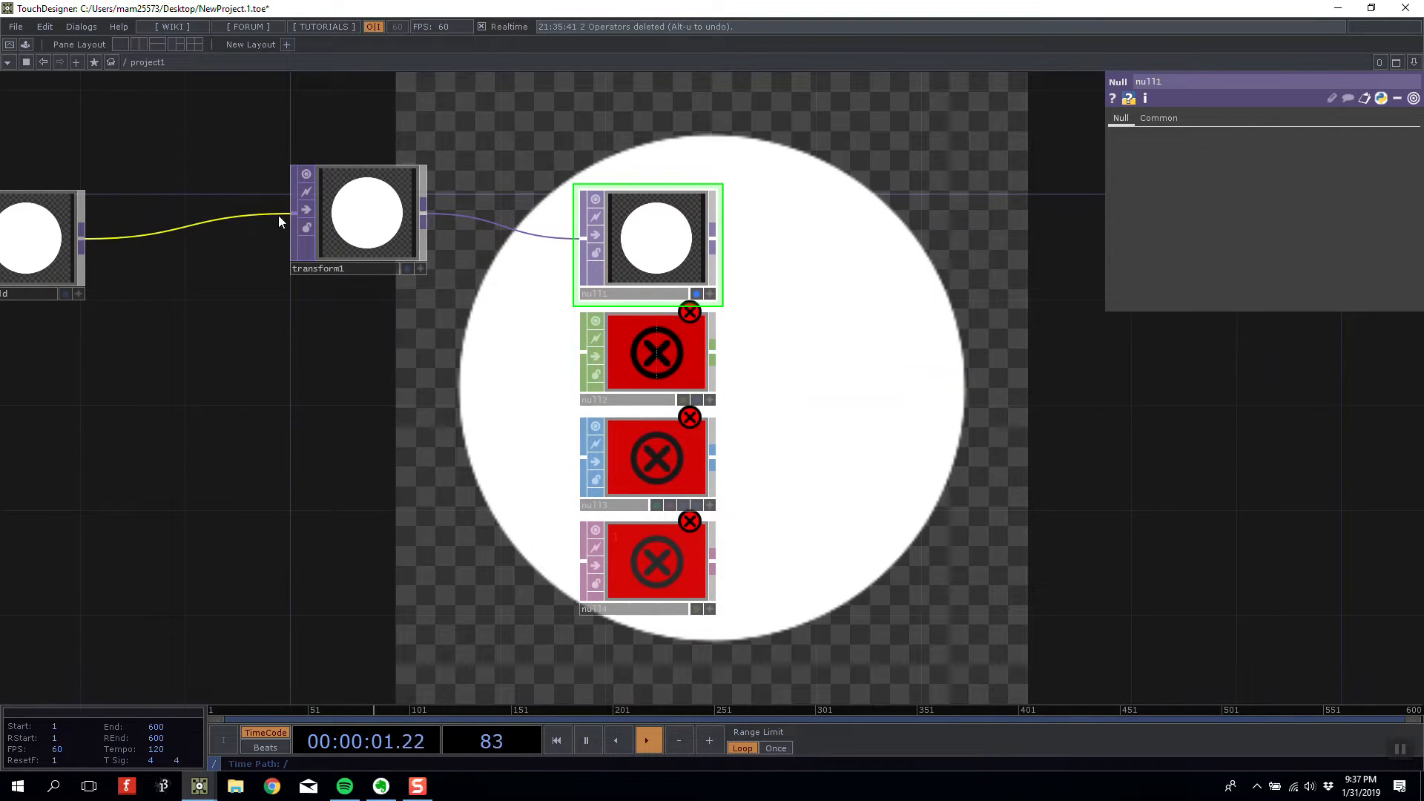
- Delete the Transform and all four Null nodes, keeping only the hello_world node
click(301, 219)
key(Delete)
drag(495, 239, 825, 669)
key(Delete)
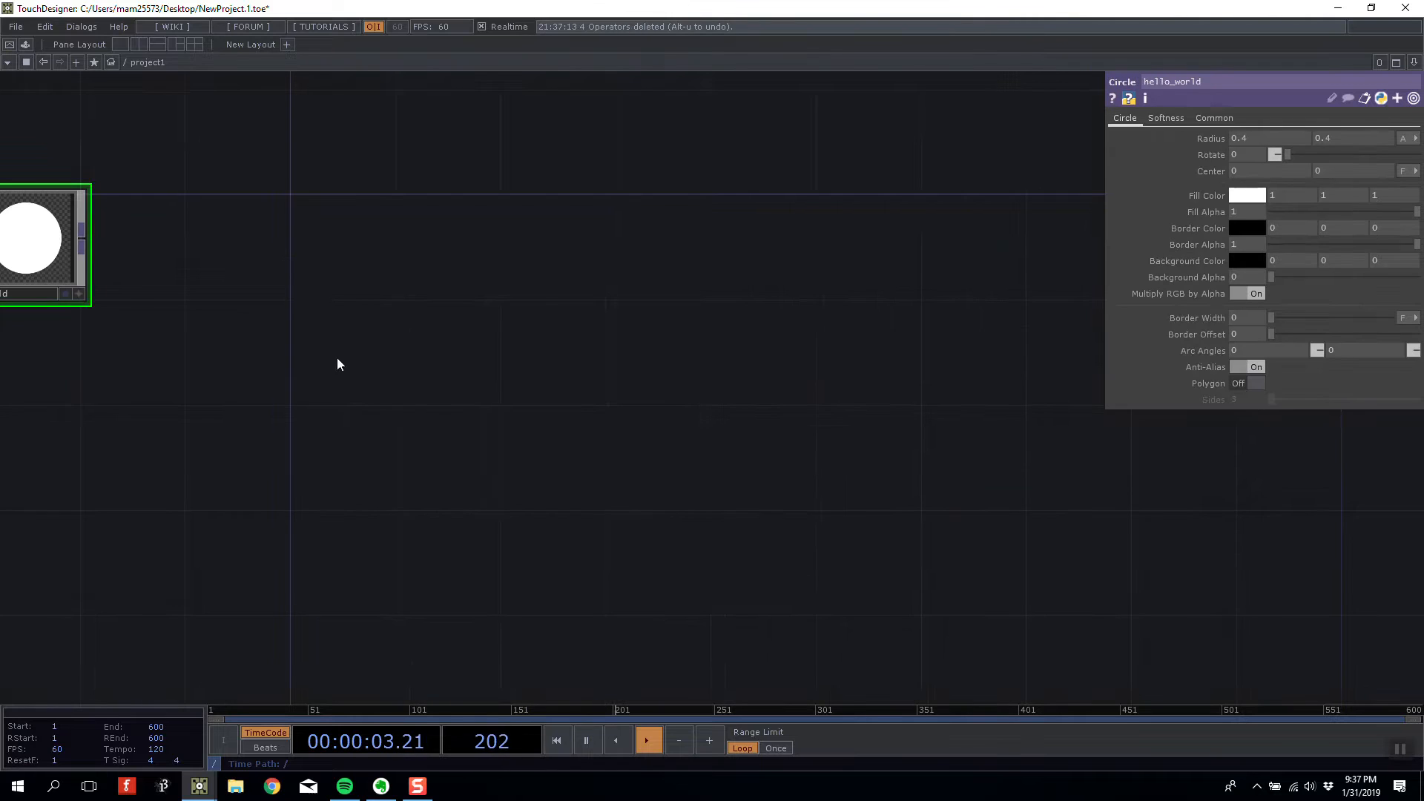
drag(337, 362, 655, 383)
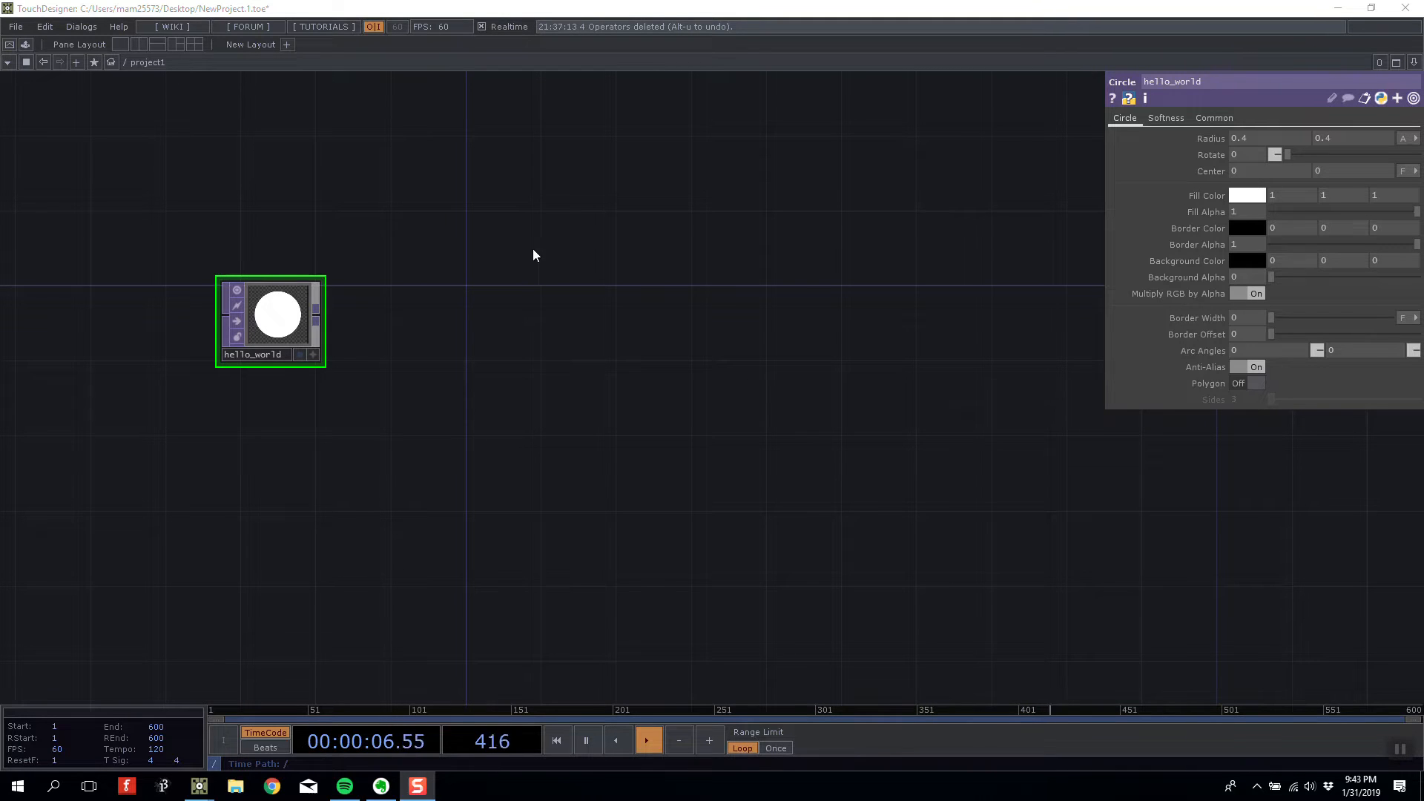
scroll(379, 329, up, 5)
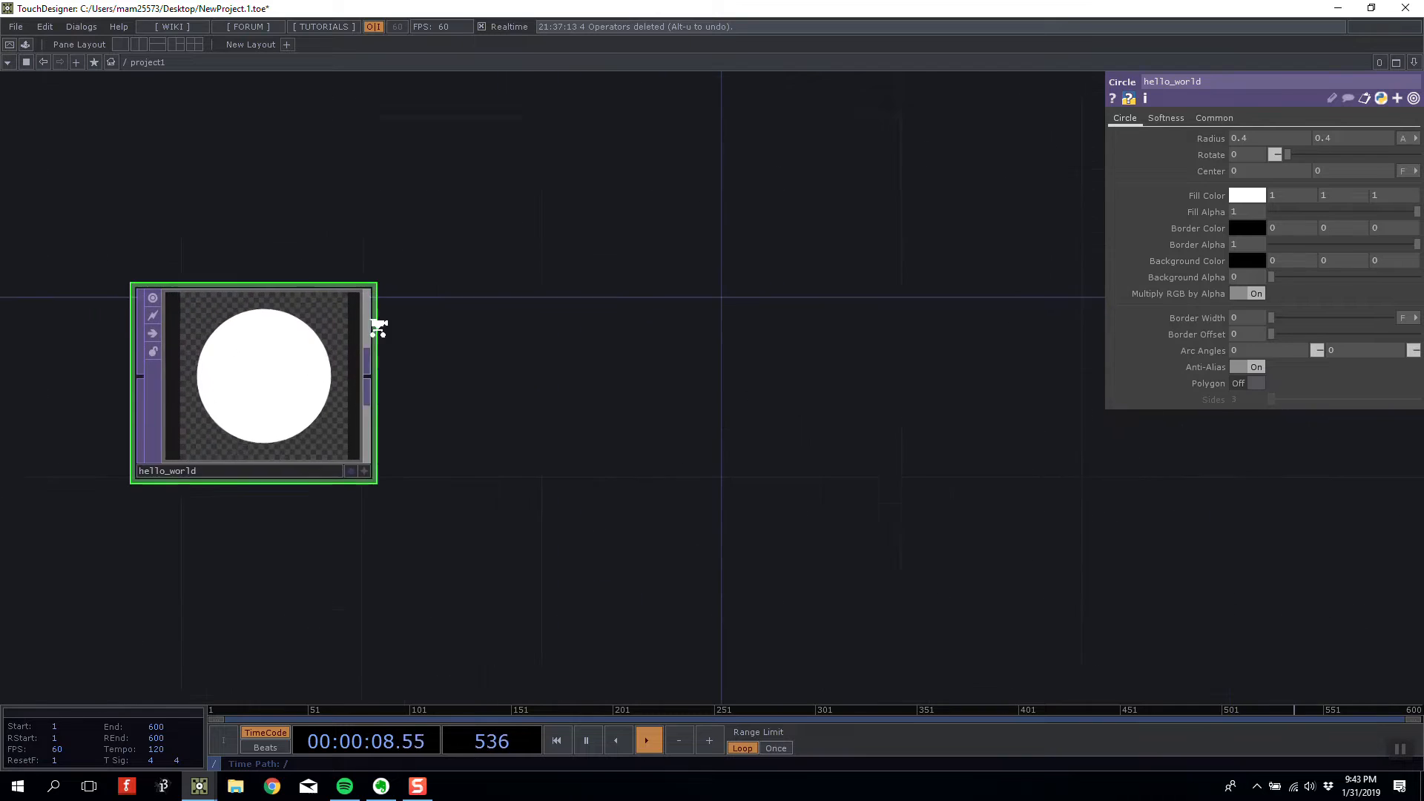
scroll(509, 303, down, 3)
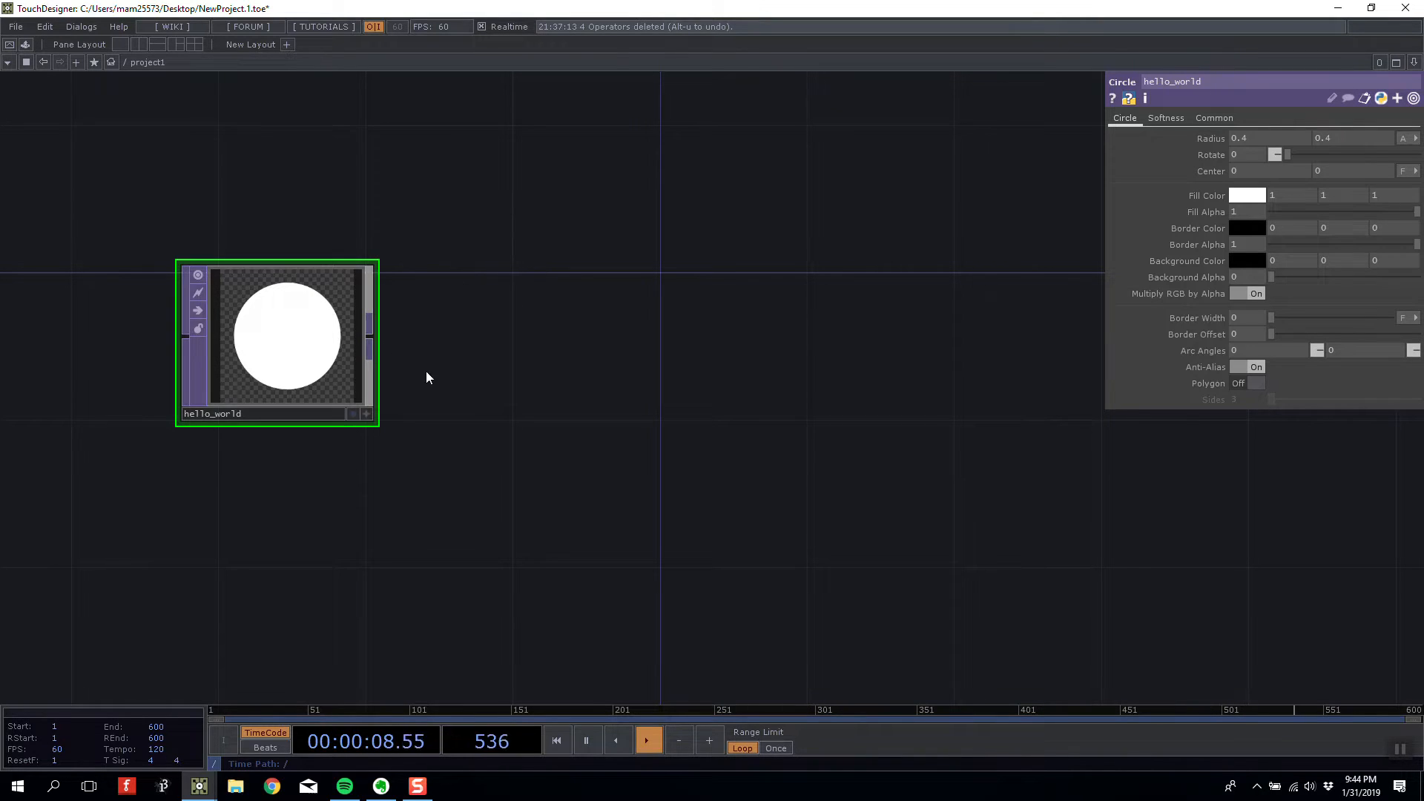
drag(550, 334, 465, 328)
scroll(569, 291, down, 2)
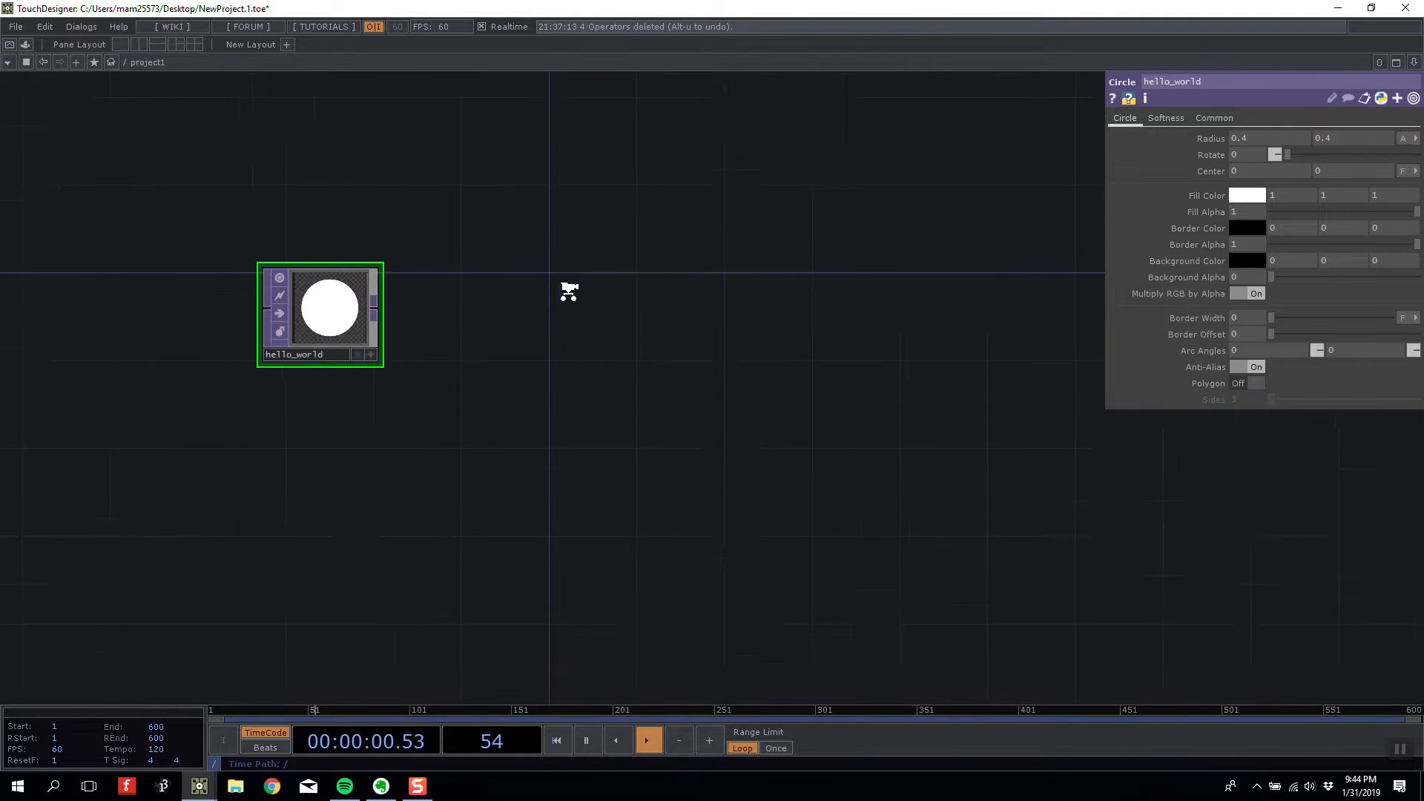
scroll(569, 292, down, 1)
drag(653, 300, 547, 305)
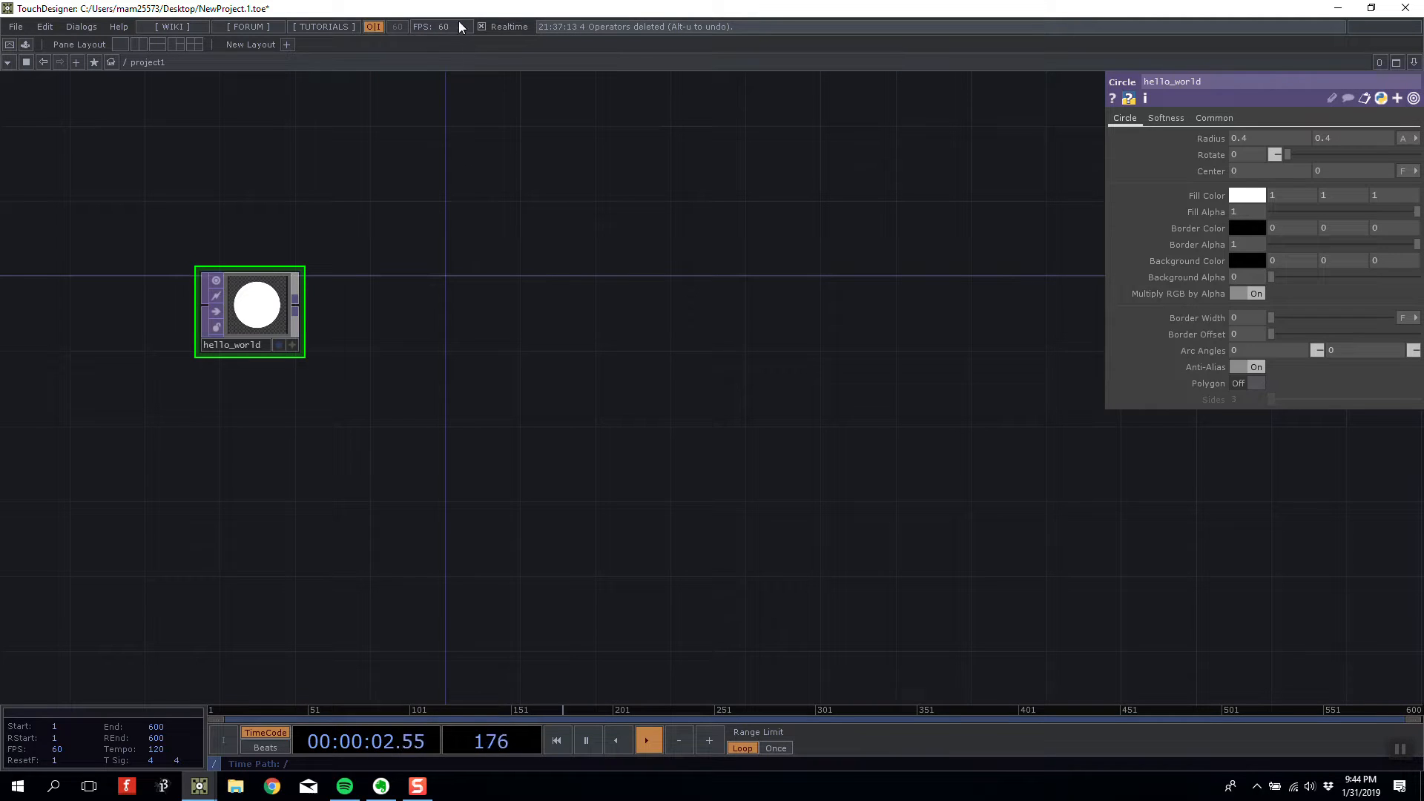
drag(232, 298, 214, 297)
drag(320, 232, 424, 232)
- Set both Radius values of the hello_world circle to 0.5
scroll(351, 256, up, 5)
drag(353, 261, 332, 176)
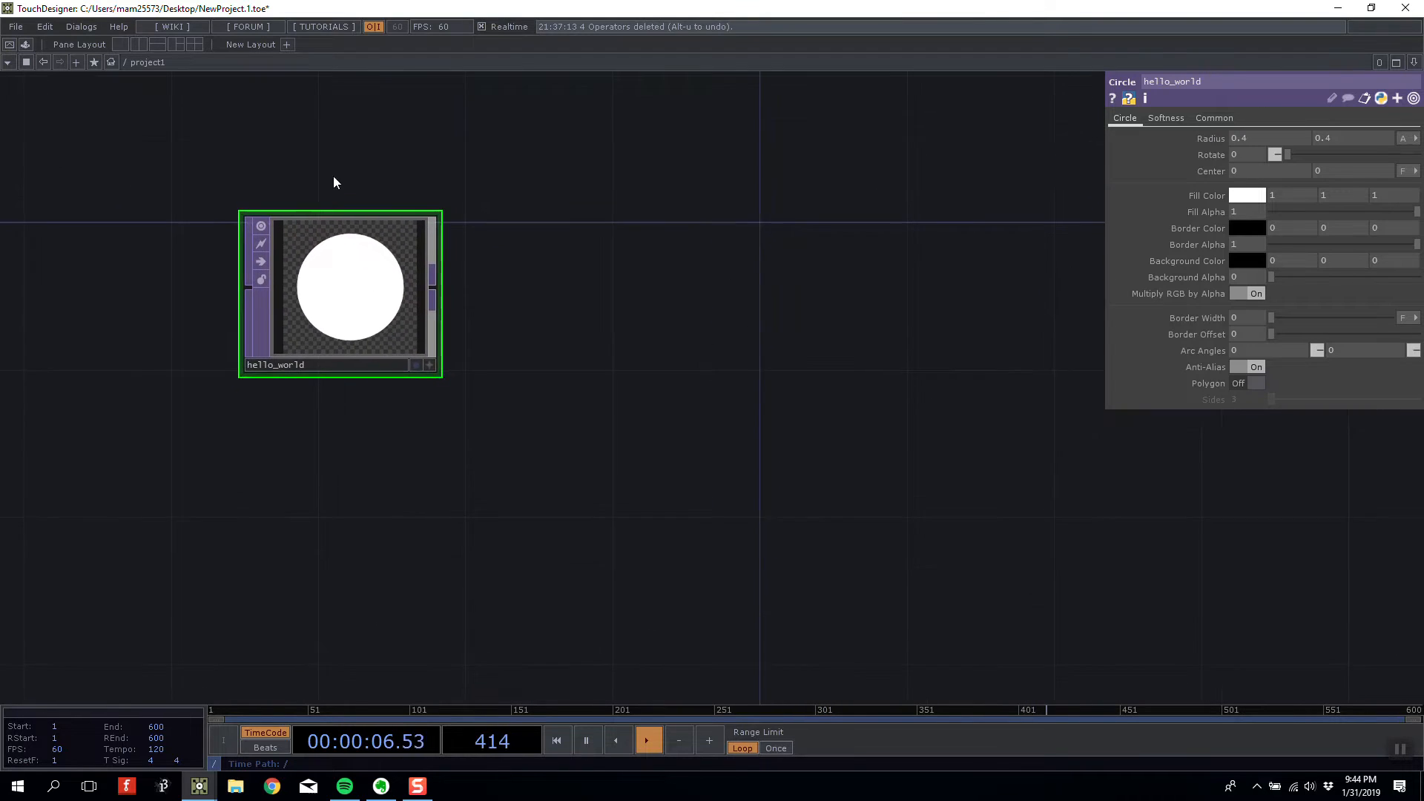
scroll(349, 276, up, 10)
scroll(339, 267, down, 3)
drag(680, 254, 749, 249)
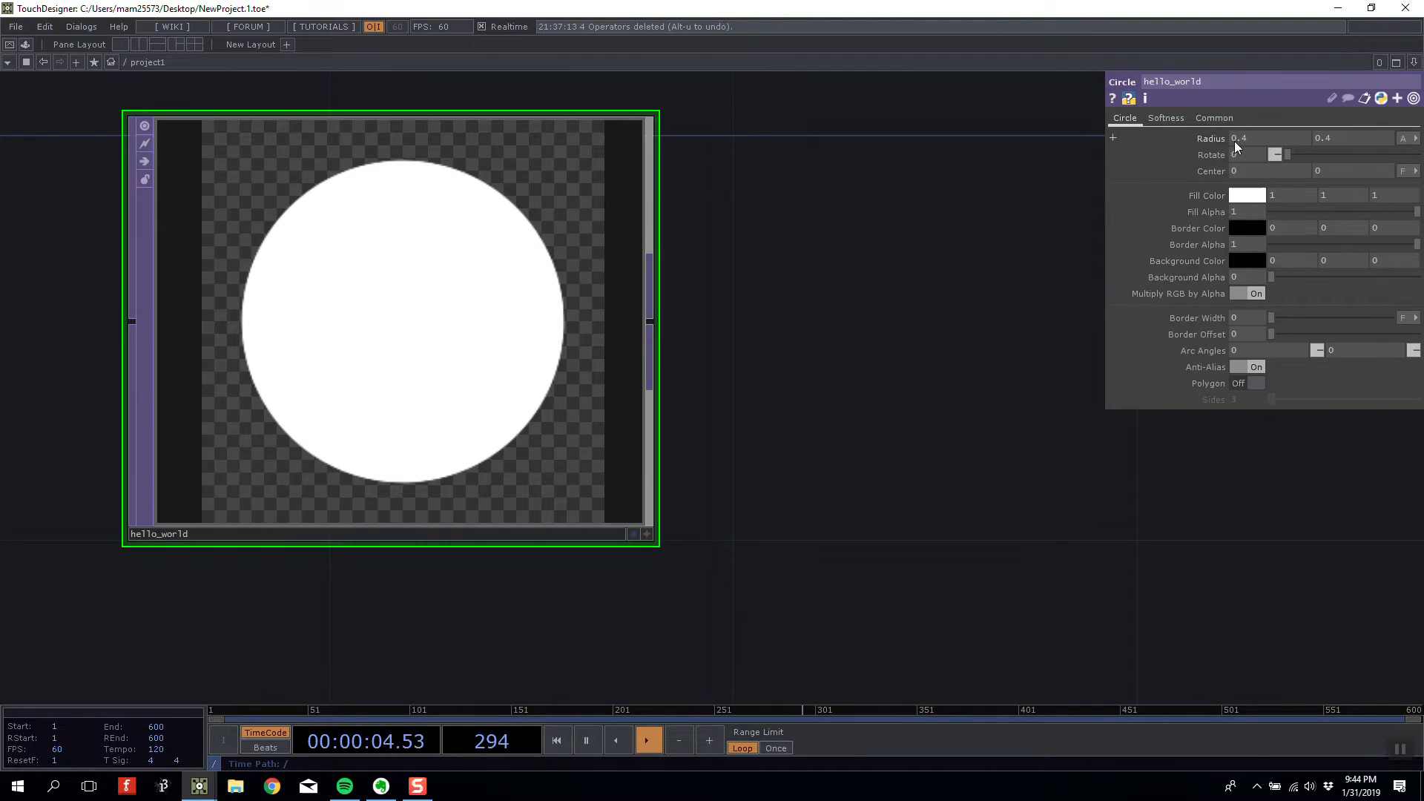
mouse_move(1275, 135)
middle_down()
mouse_move(1279, 150)
mouse_move(1283, 133)
middle_up()
middle_drag(1346, 138, 1369, 137)
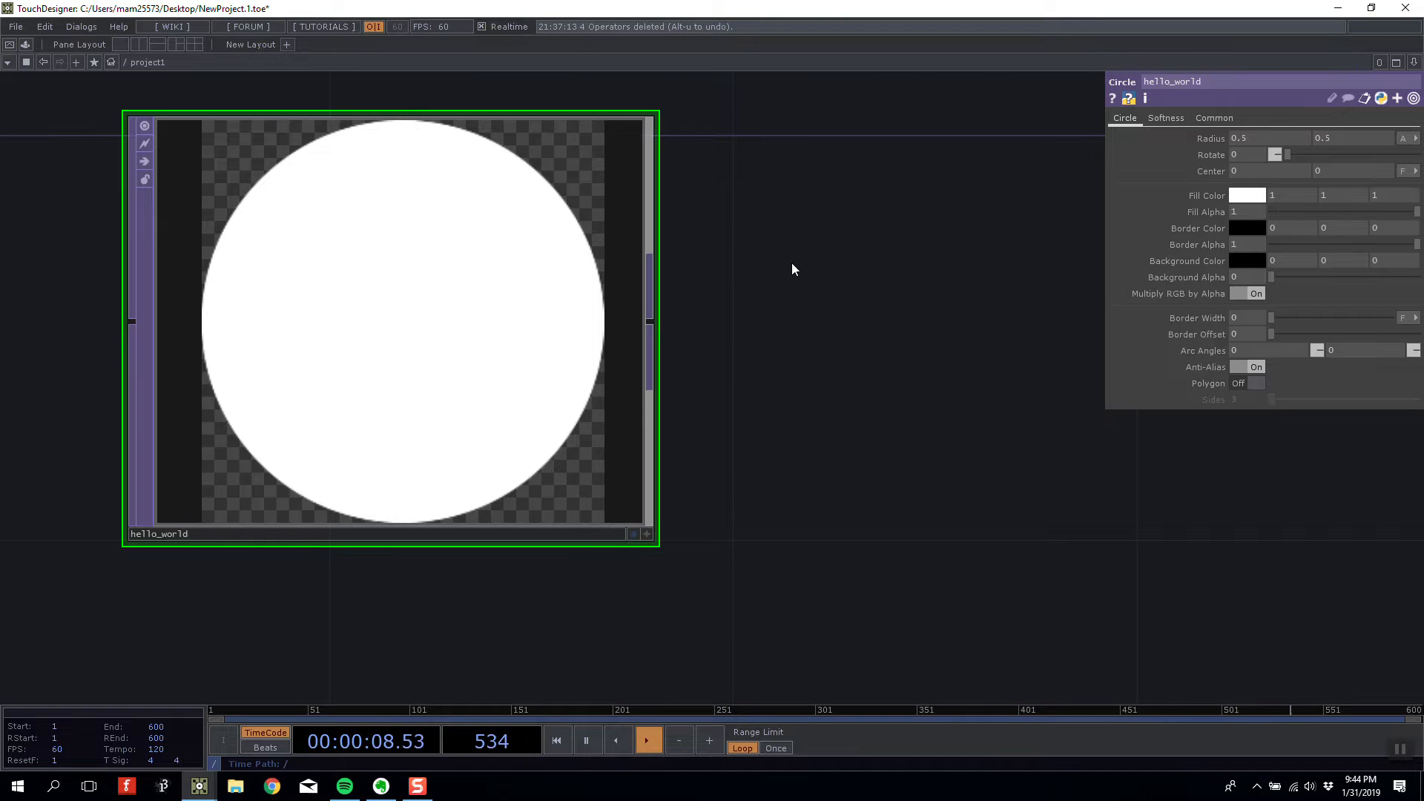
- Try out the circle's Center X and Y values, returning both to 0
scroll(810, 256, down, 3)
drag(849, 246, 738, 246)
scroll(793, 308, up, 4)
scroll(751, 272, up, 4)
scroll(723, 276, down, 4)
scroll(724, 276, up, 3)
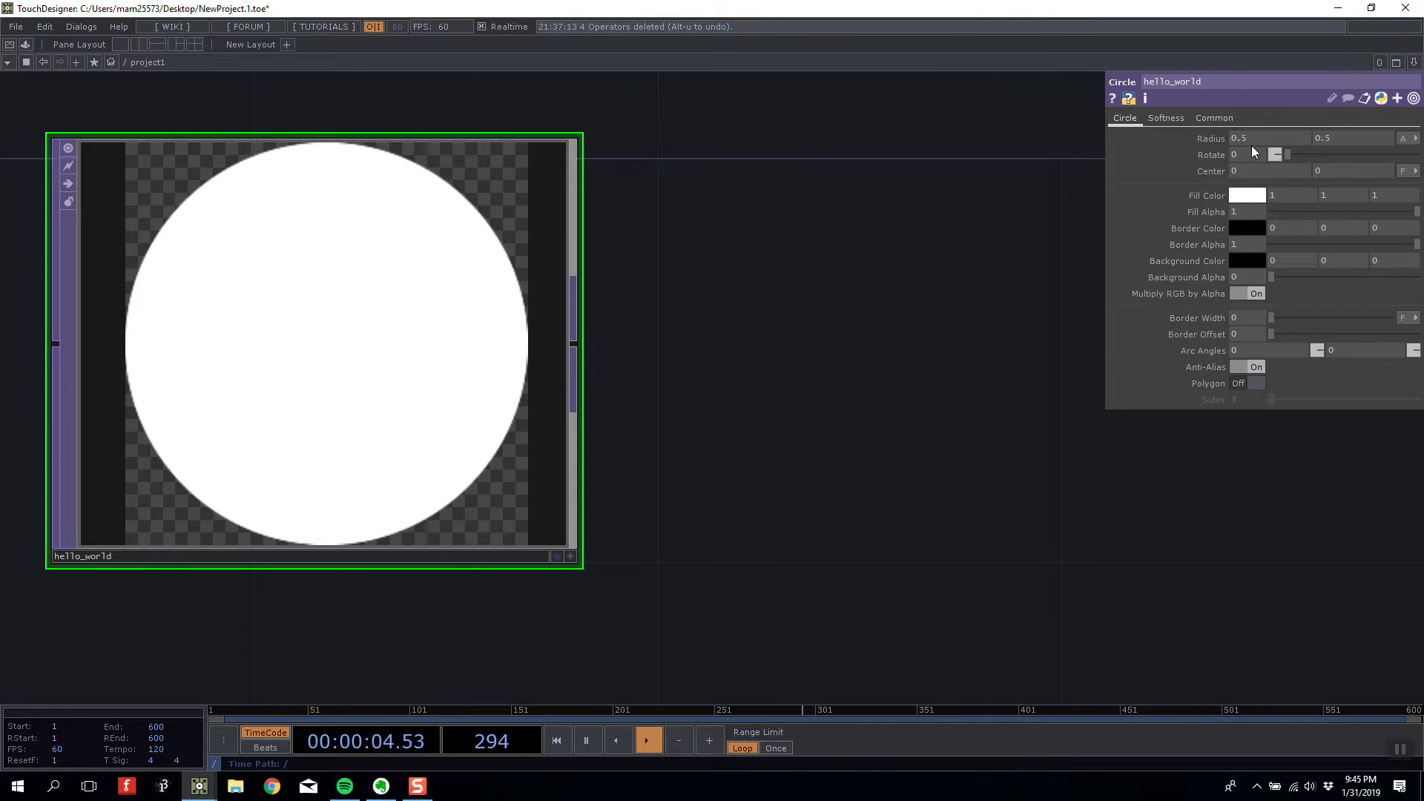
drag(1251, 172, 1328, 169)
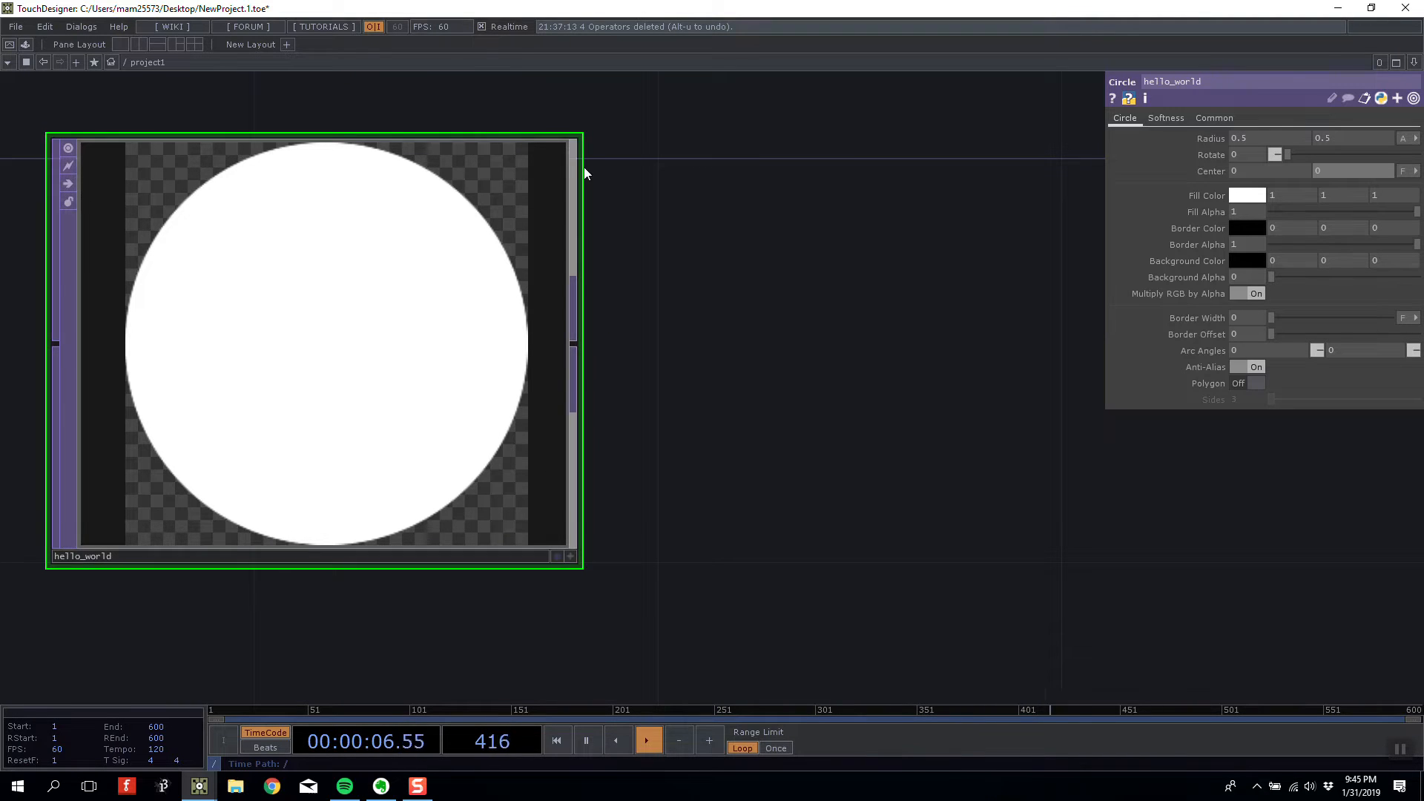
- View the operator information for the hello_world node
drag(761, 221, 845, 224)
scroll(850, 226, down, 2)
scroll(851, 224, up, 1)
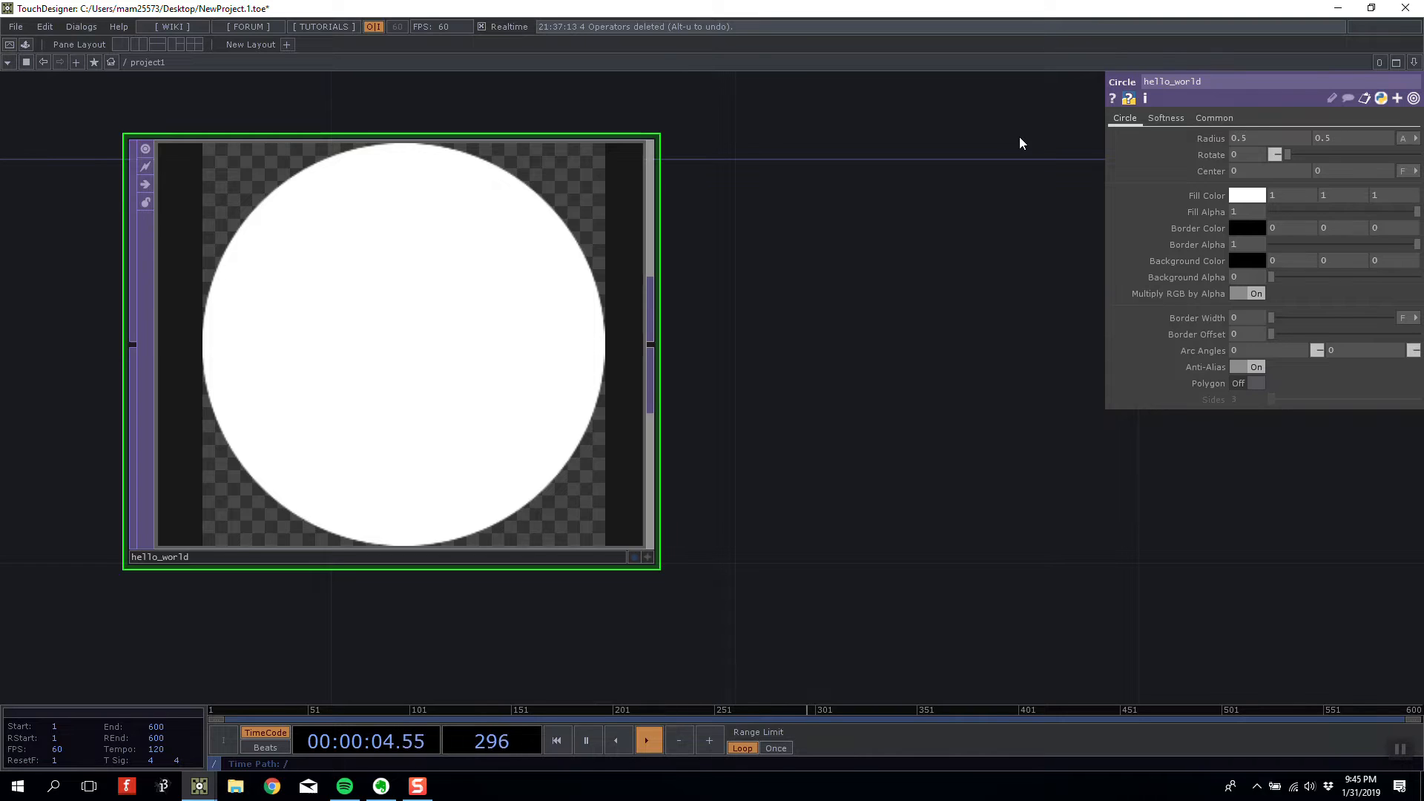
click(1144, 99)
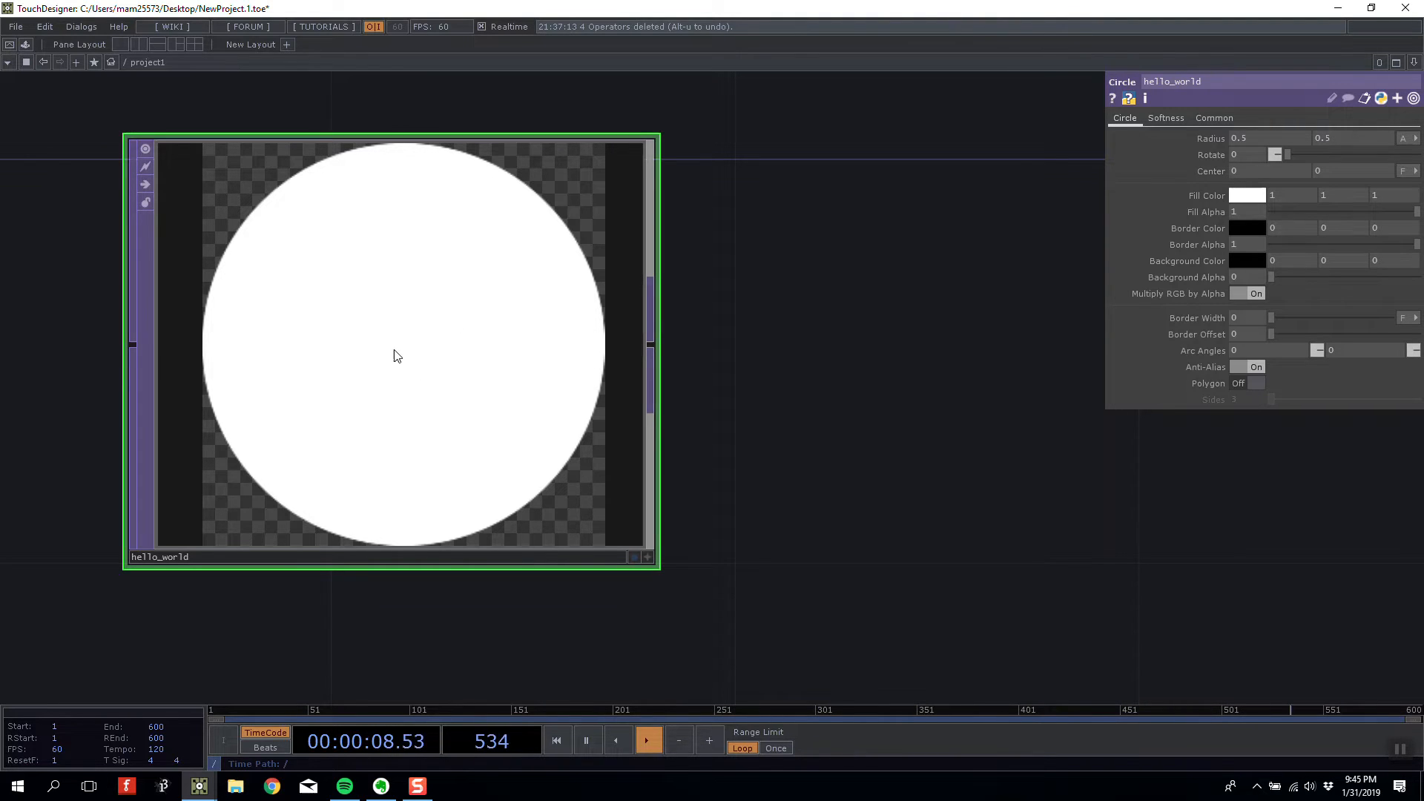
- Try the circle's Rotate value together with the Polygon option, then restore Rotate to 0 and Polygon to off
drag(807, 356, 693, 353)
scroll(794, 374, down, 2)
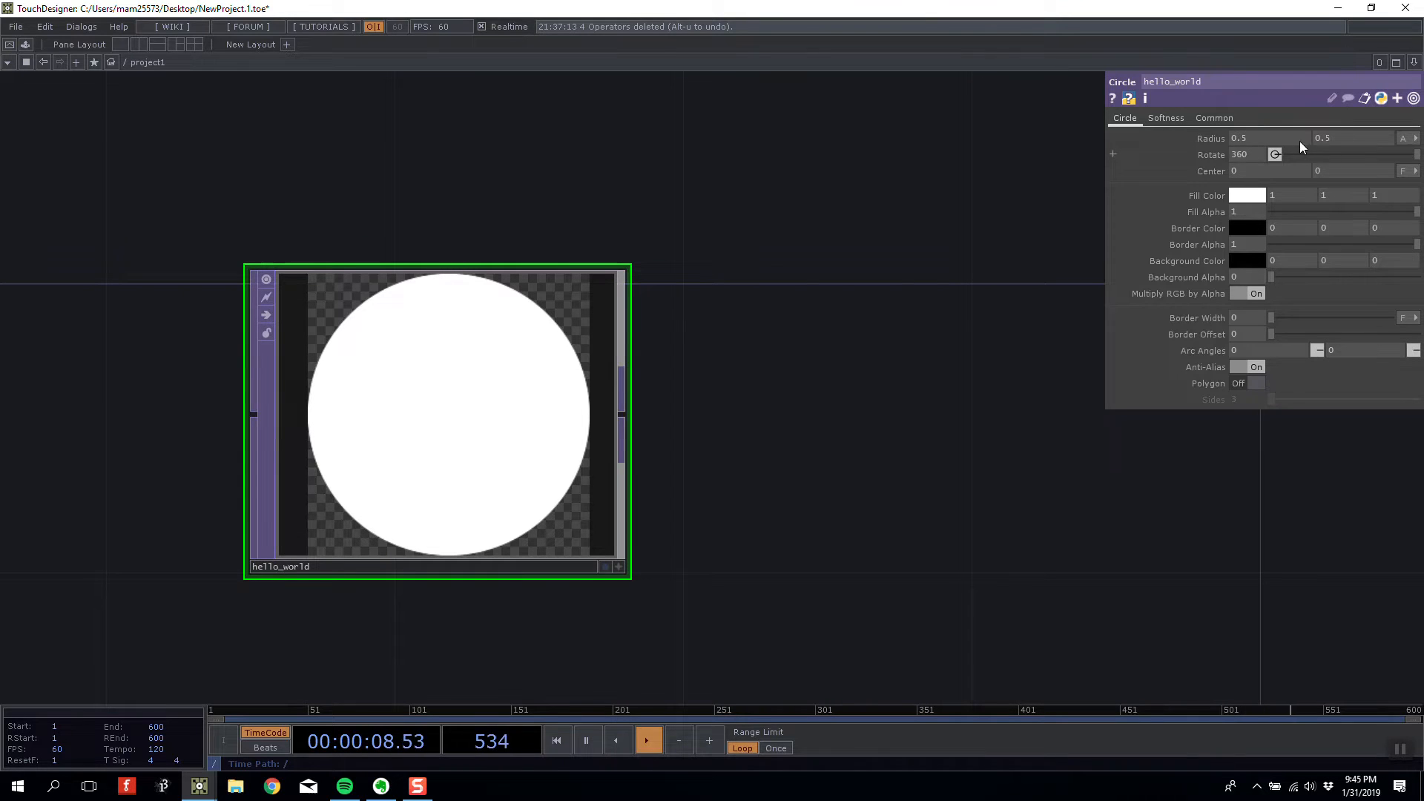
click(1245, 383)
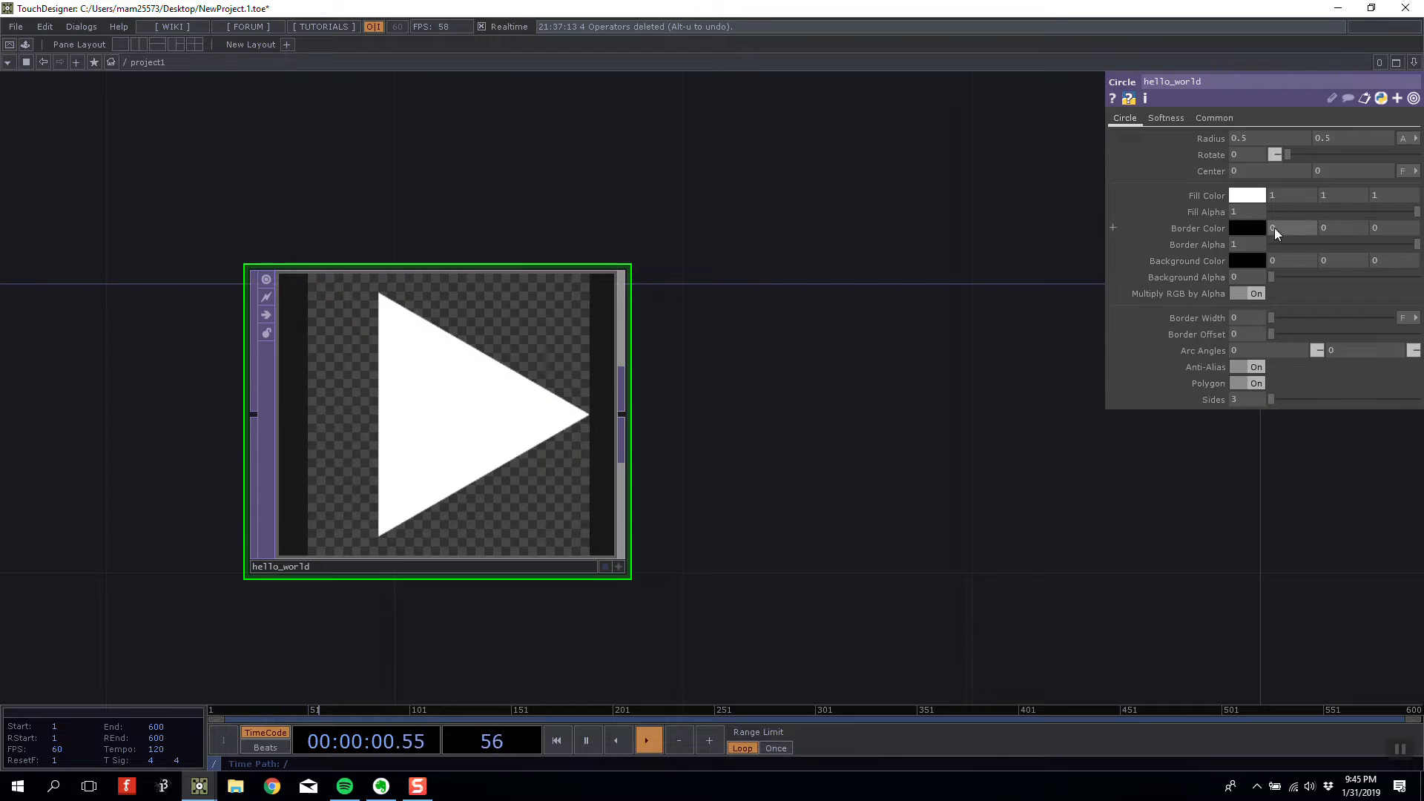
drag(1293, 153, 1226, 145)
click(1253, 385)
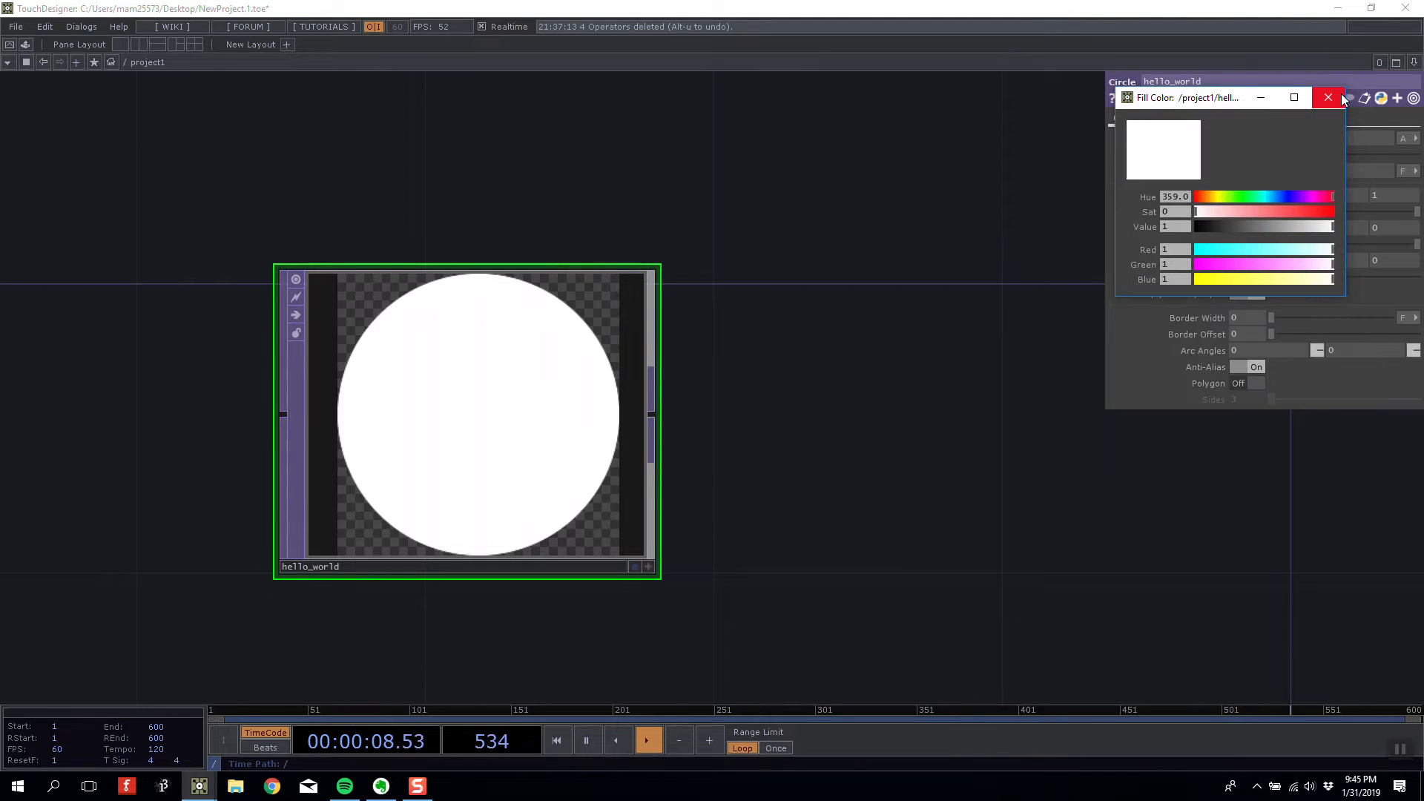
- Close the Fill Color picker unchanged and try out Background Alpha and Border Width, returning both to 0
click(1328, 97)
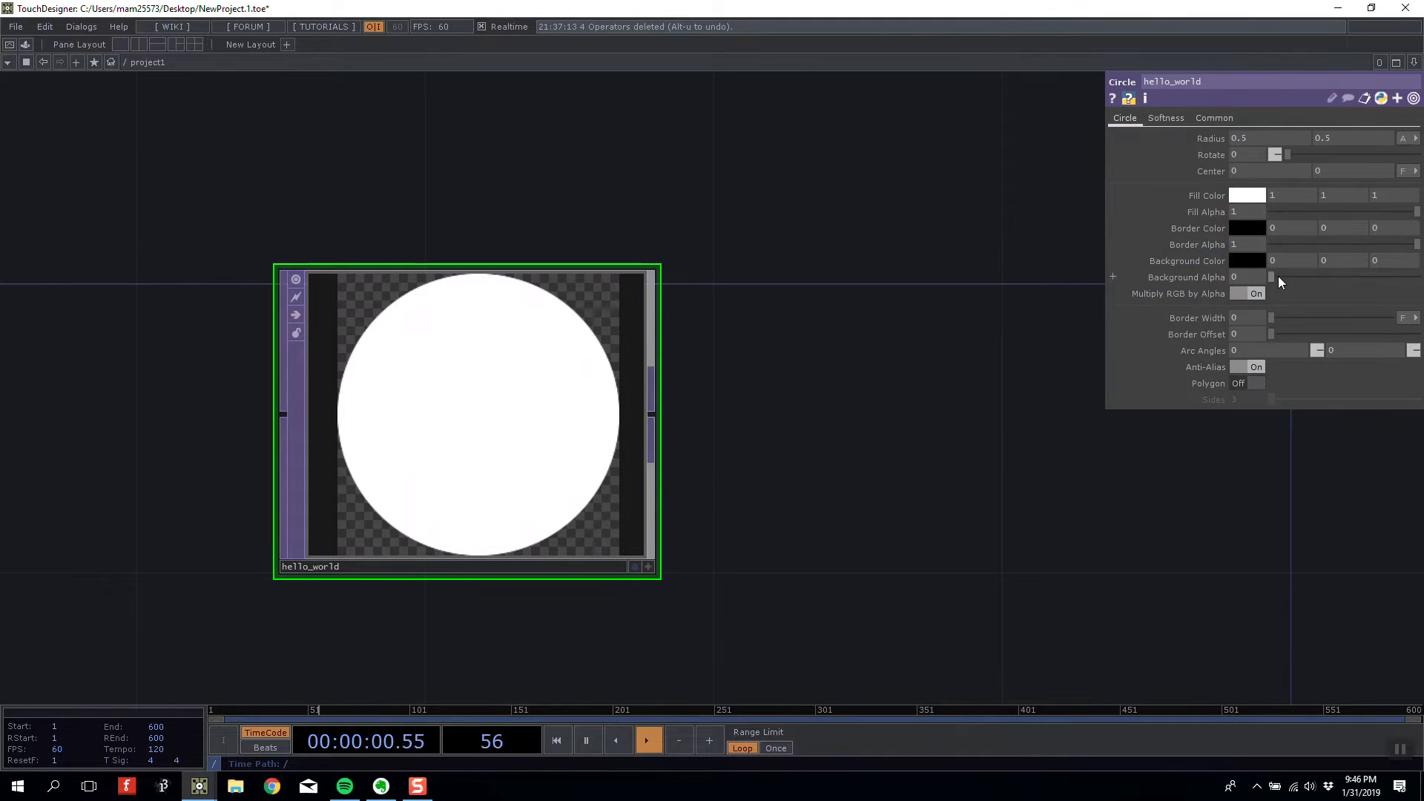
drag(1279, 276, 1244, 270)
mouse_move(1271, 315)
mouse_down()
mouse_move(1365, 311)
mouse_move(1269, 317)
mouse_up()
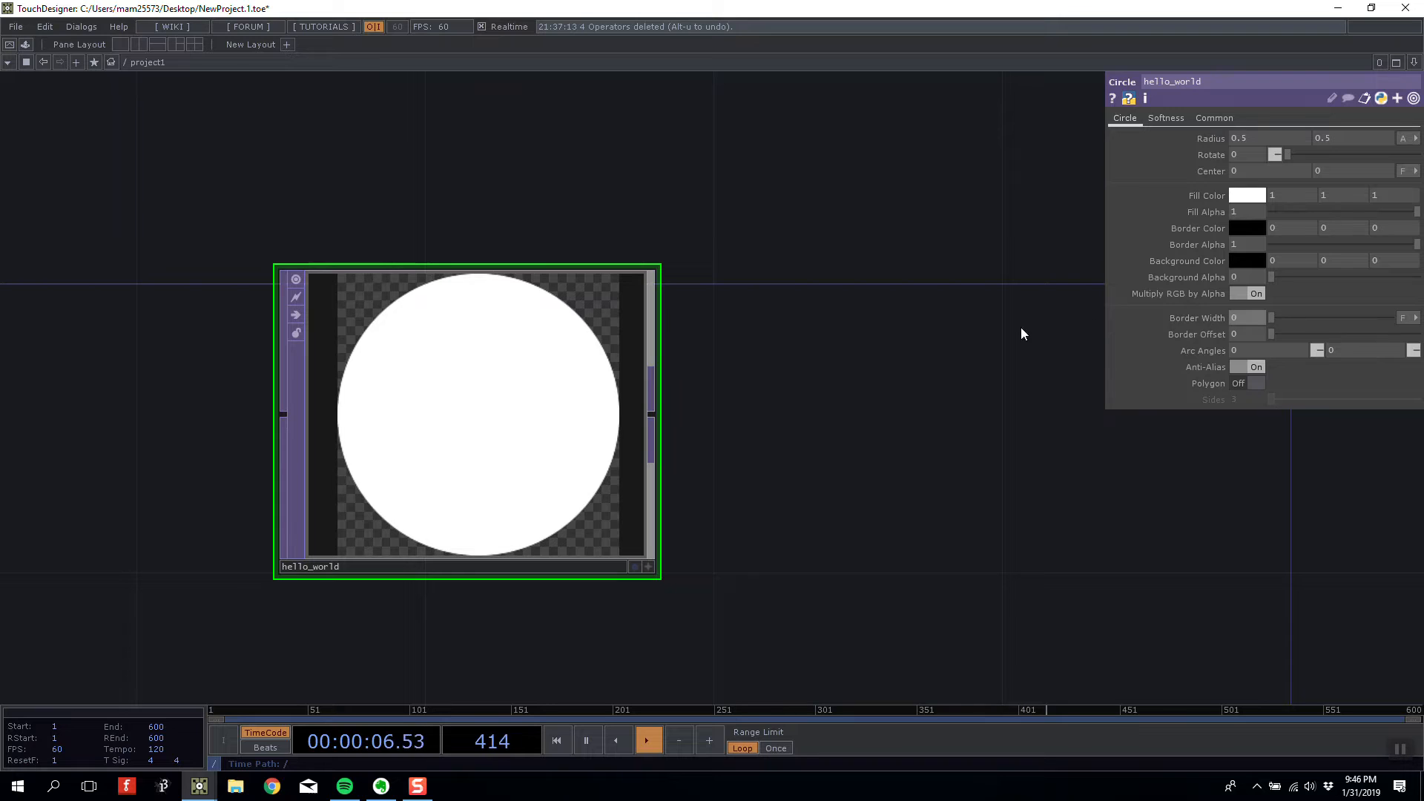
- Show the circle's Softness parameters and try out the Softness value, returning it to 0
click(1166, 121)
click(1125, 119)
click(1163, 119)
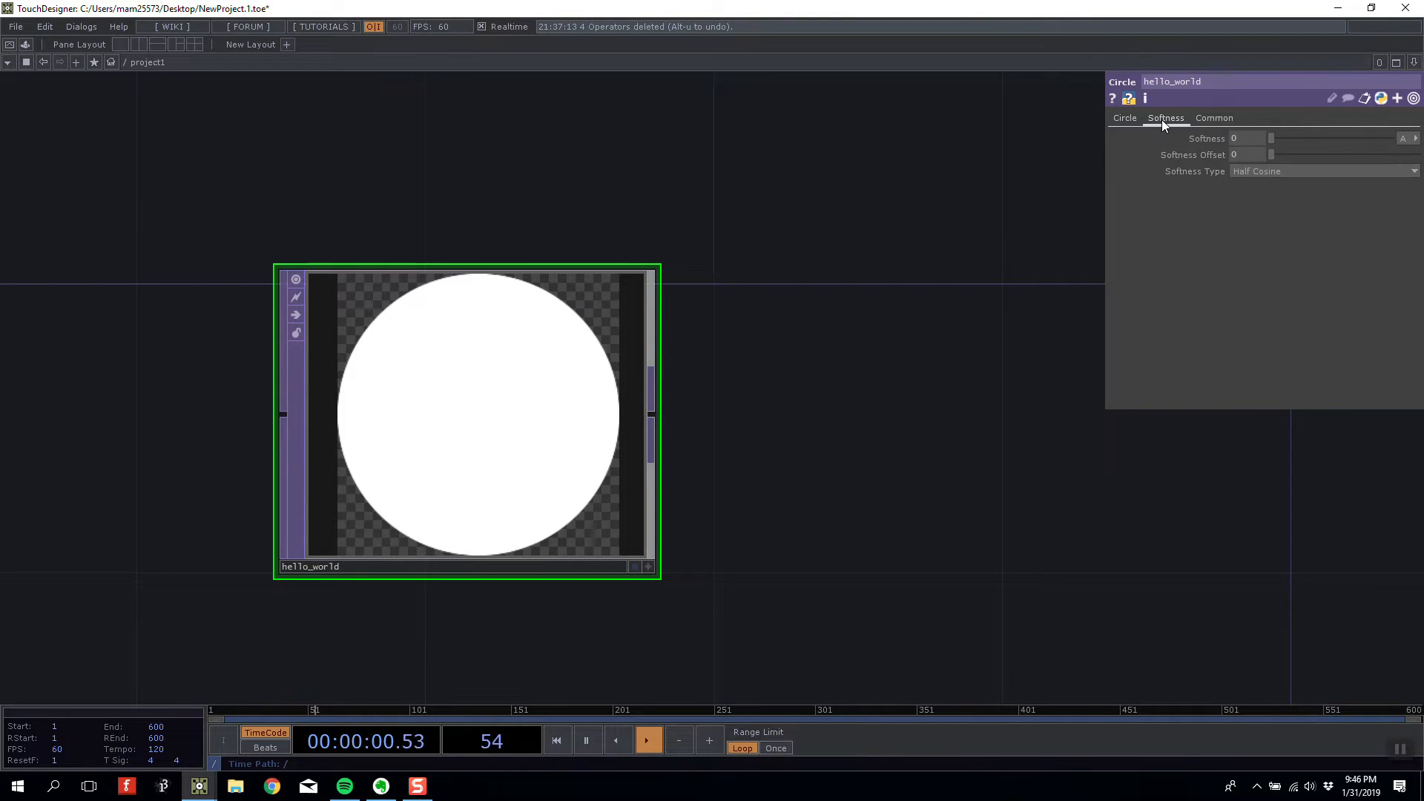
mouse_move(1270, 140)
mouse_down()
mouse_move(1373, 139)
mouse_move(1267, 141)
mouse_up()
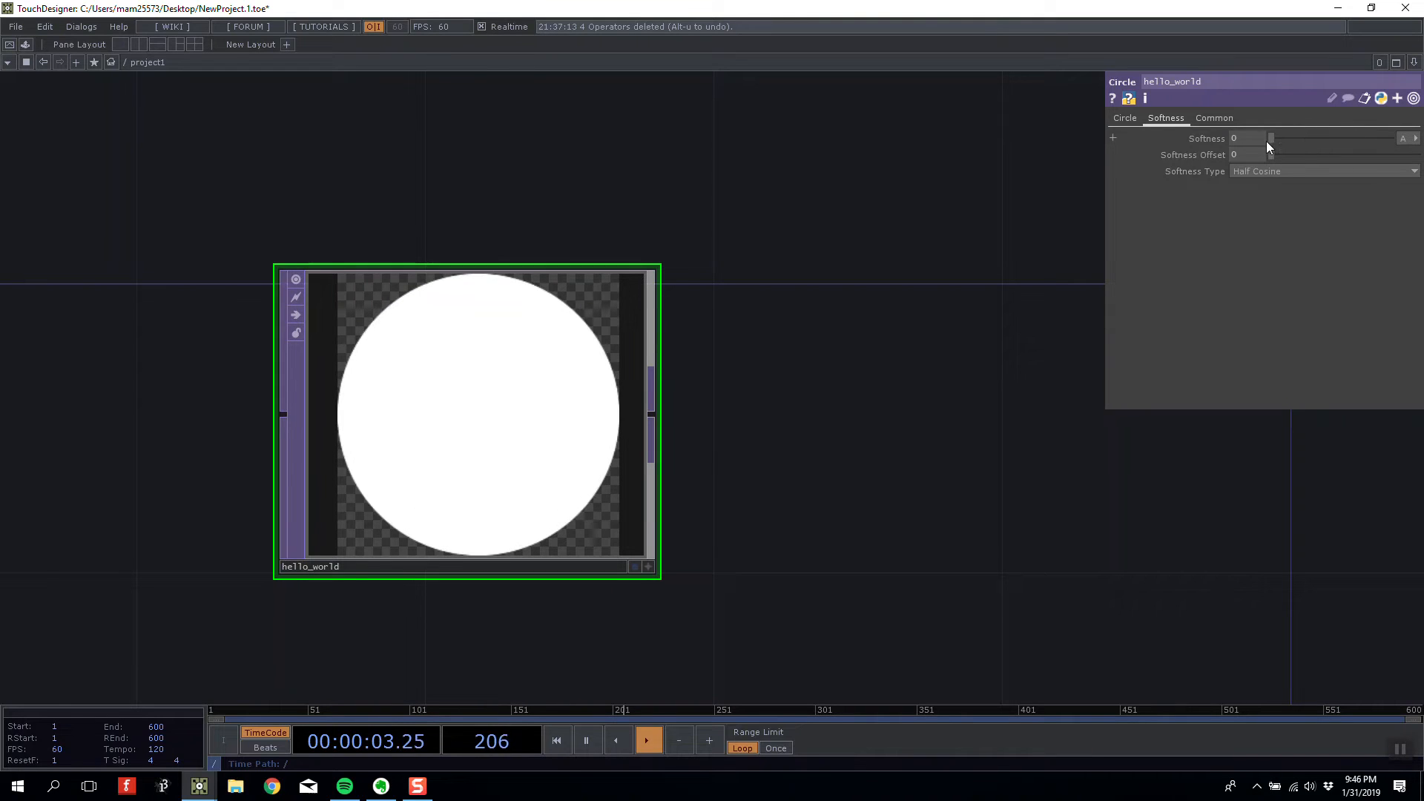
- Show the Common parameters of the hello_world circle
click(1204, 120)
- Add an Emboss TOP beside hello_world and a Screen Grab TOP below it
key(Tab)
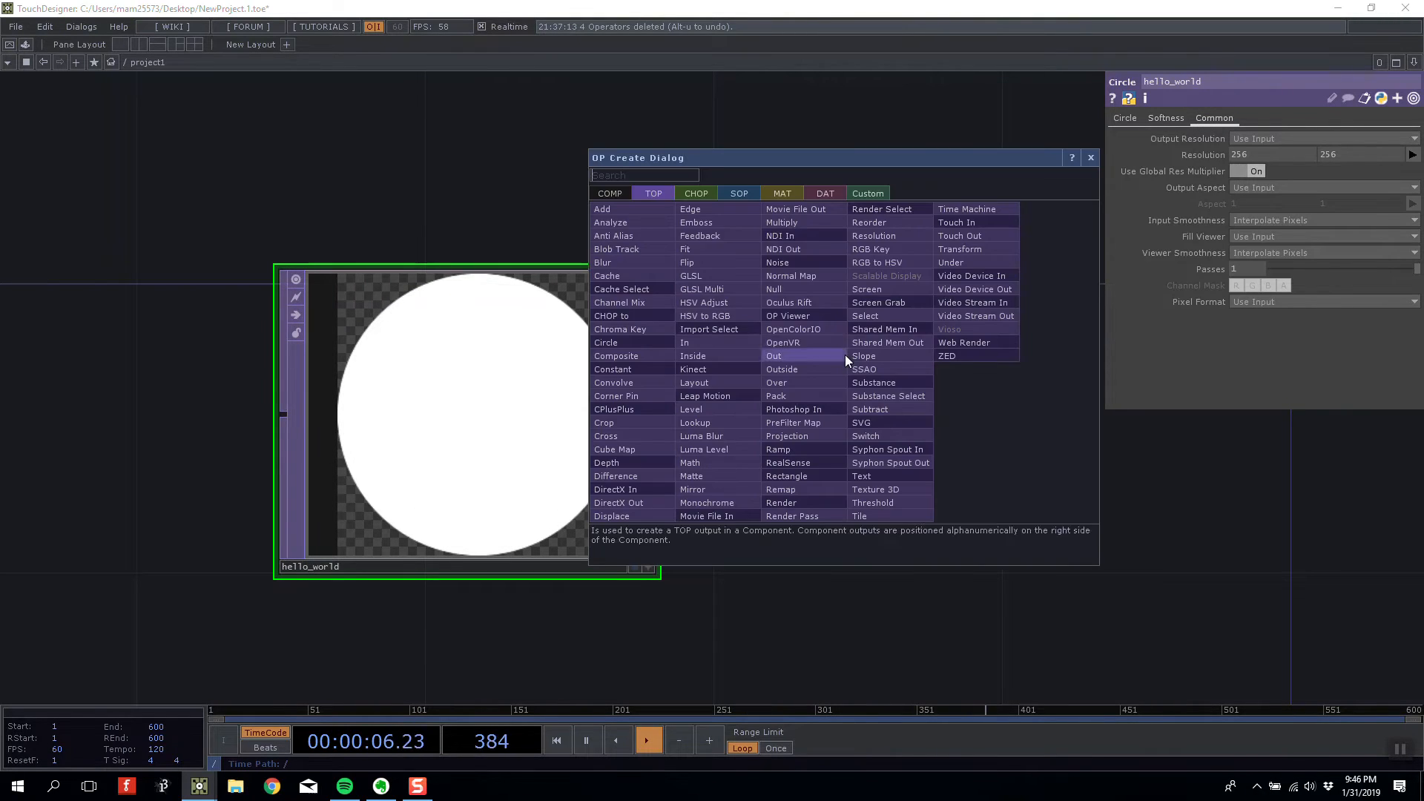
click(722, 227)
click(954, 375)
drag(821, 657, 769, 493)
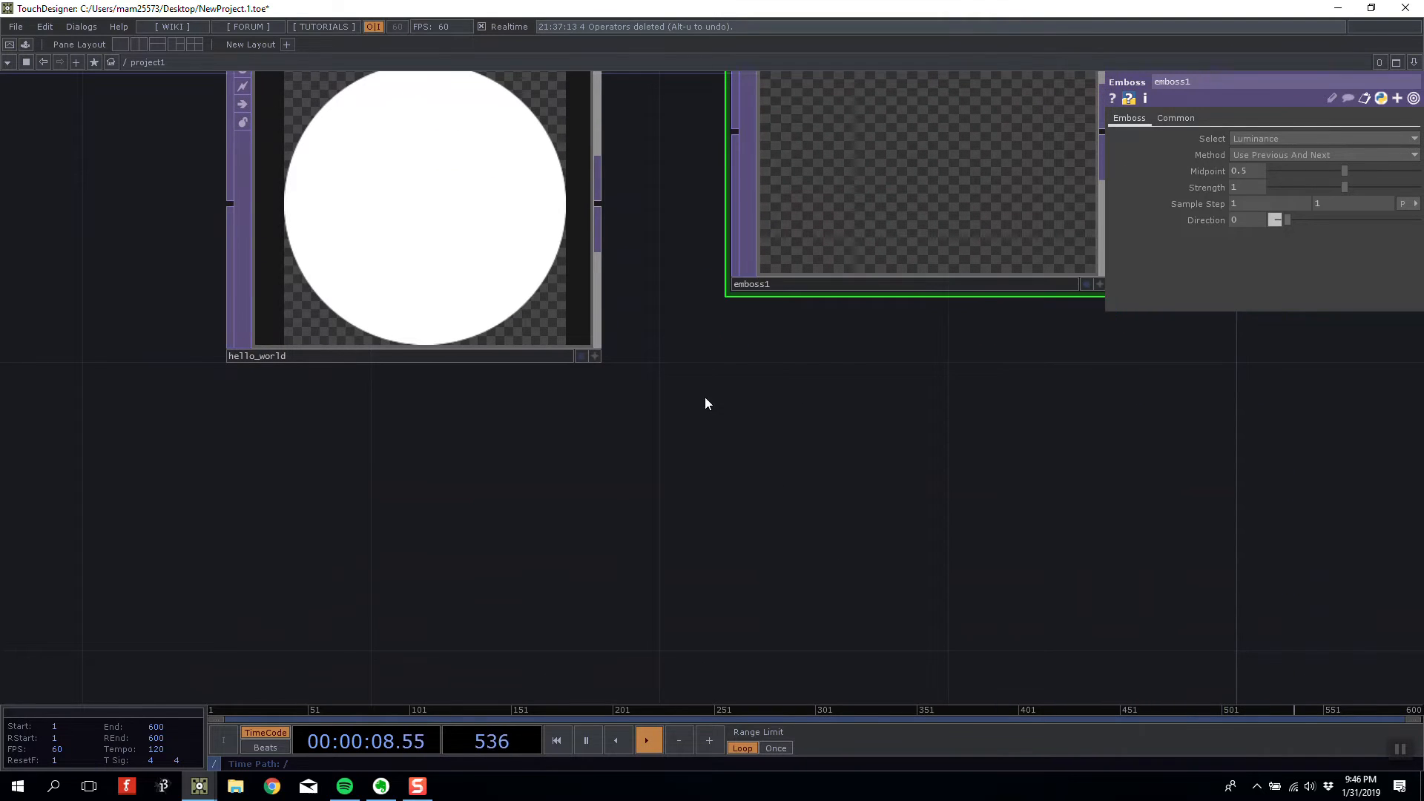
key(Tab)
click(771, 454)
click(567, 653)
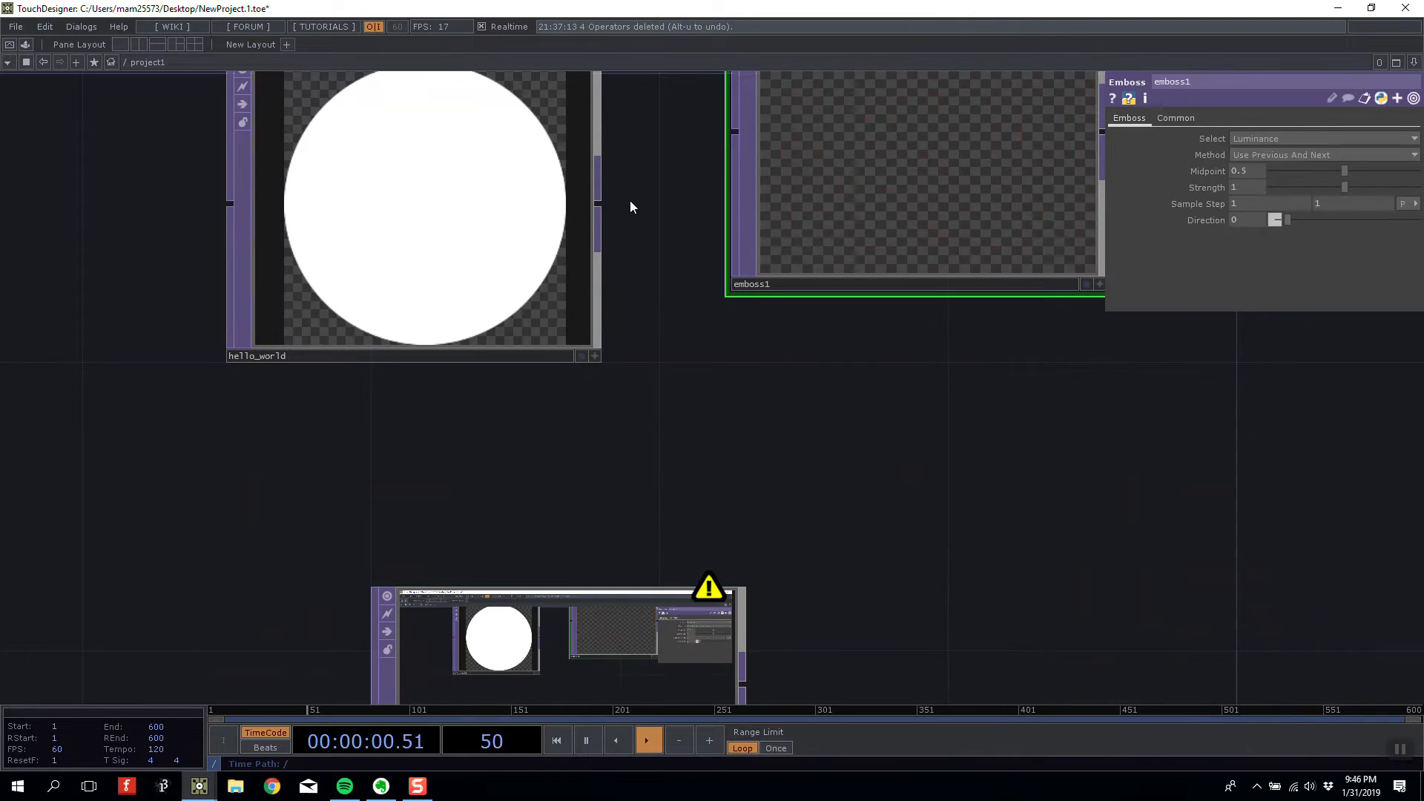
- Delete the Emboss and Screen Grab operators so only hello_world is left in the network
click(503, 277)
click(630, 664)
click(941, 156)
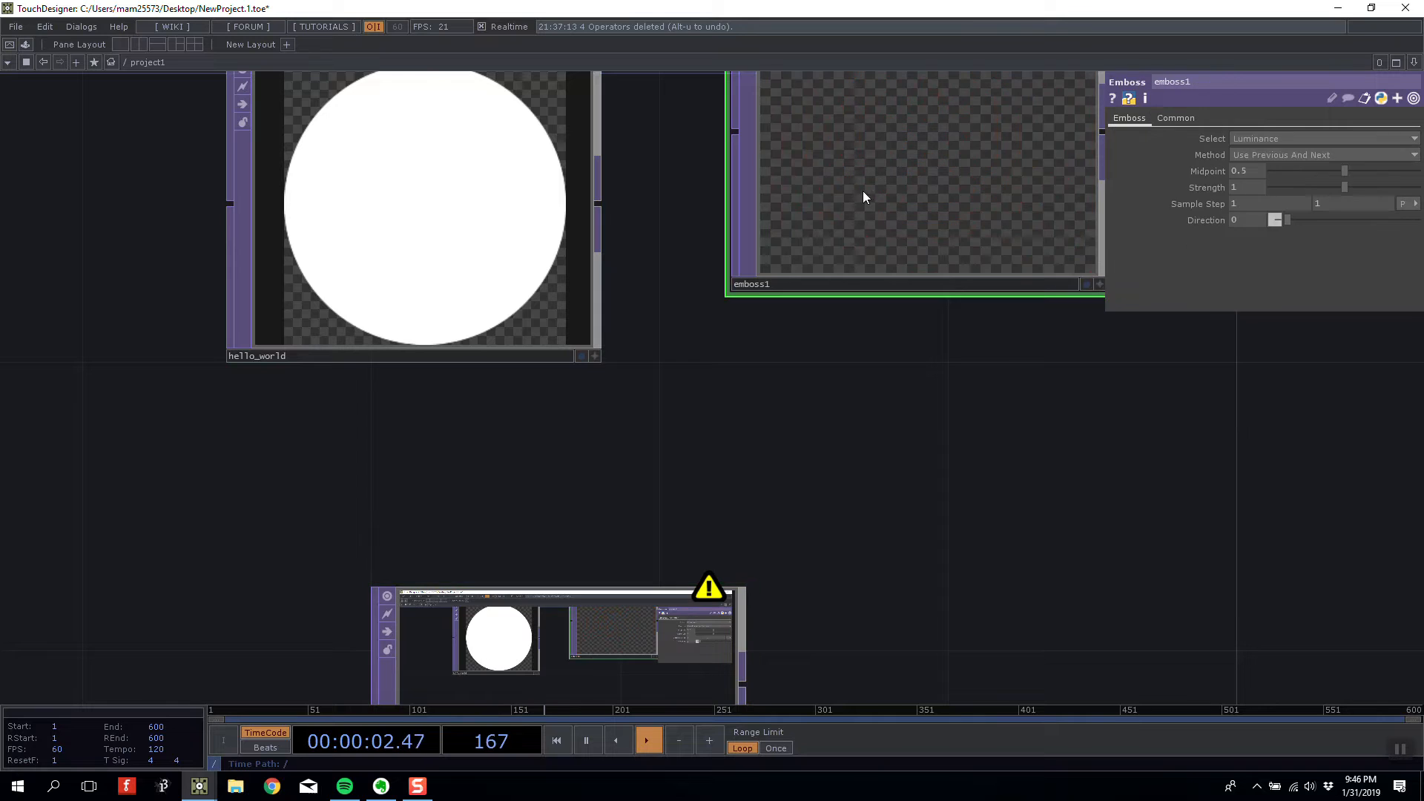
key(Delete)
click(648, 580)
key(Delete)
- Set the circle's resolution to 500 by 500 while looking closely at its edge
drag(772, 206, 772, 344)
scroll(697, 331, up, 2)
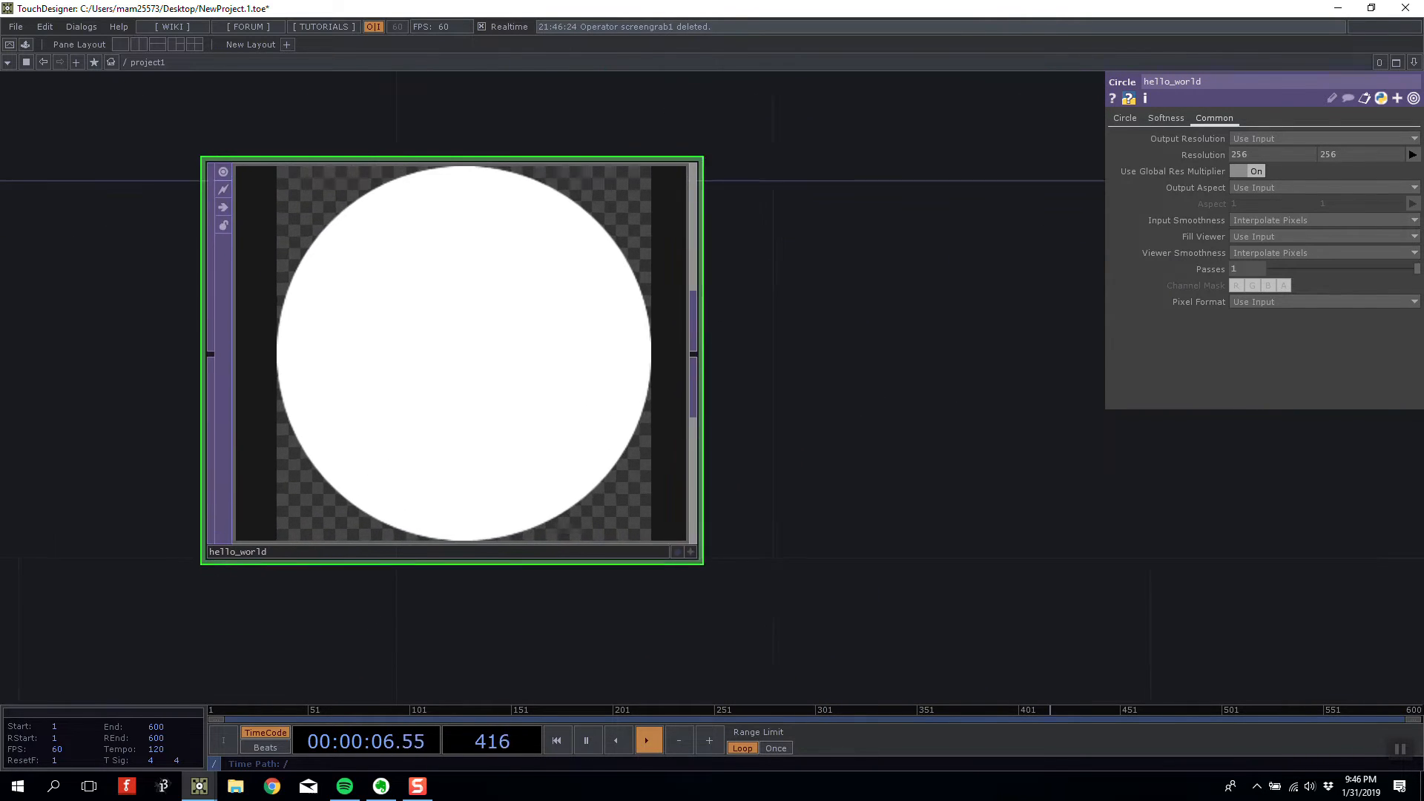
scroll(598, 267, up, 4)
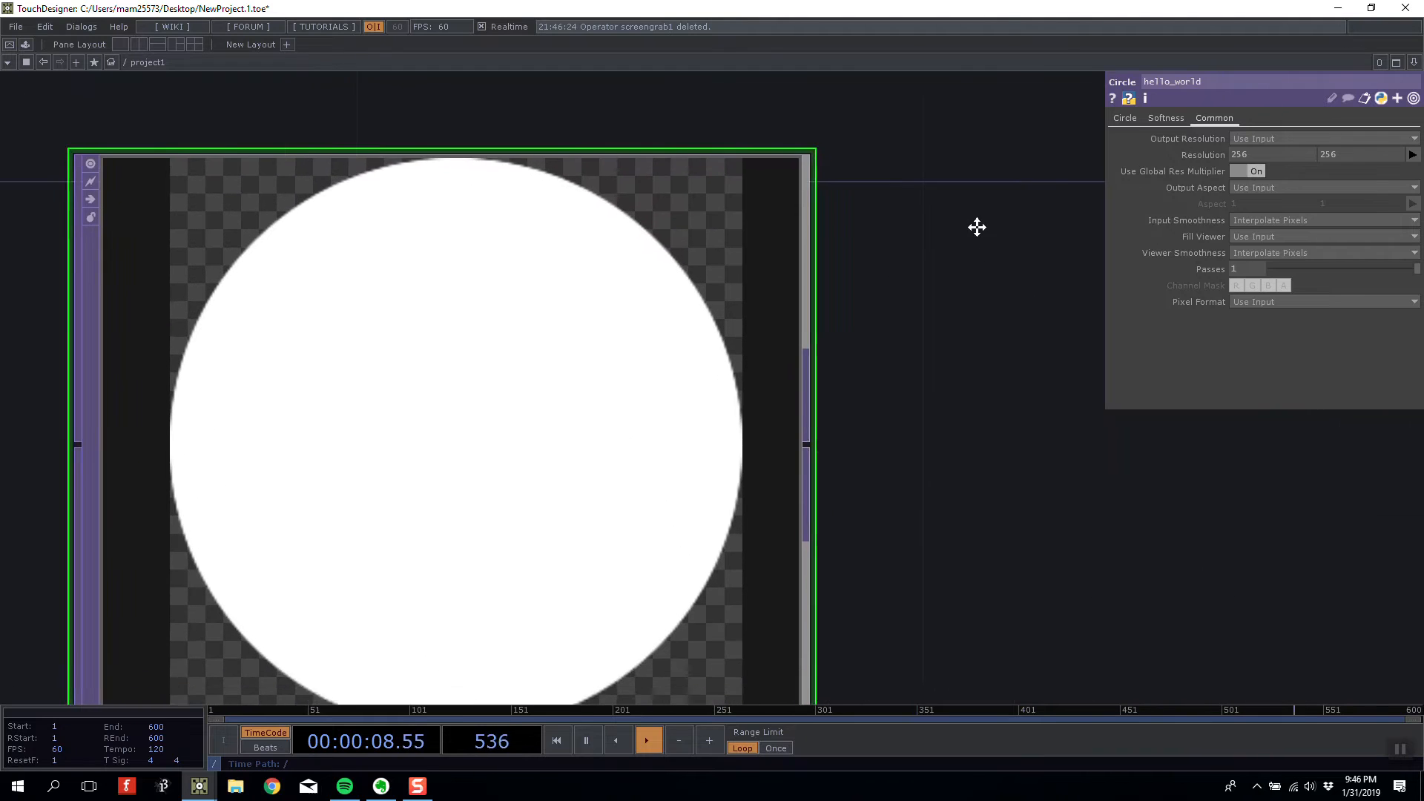
scroll(923, 221, down, 3)
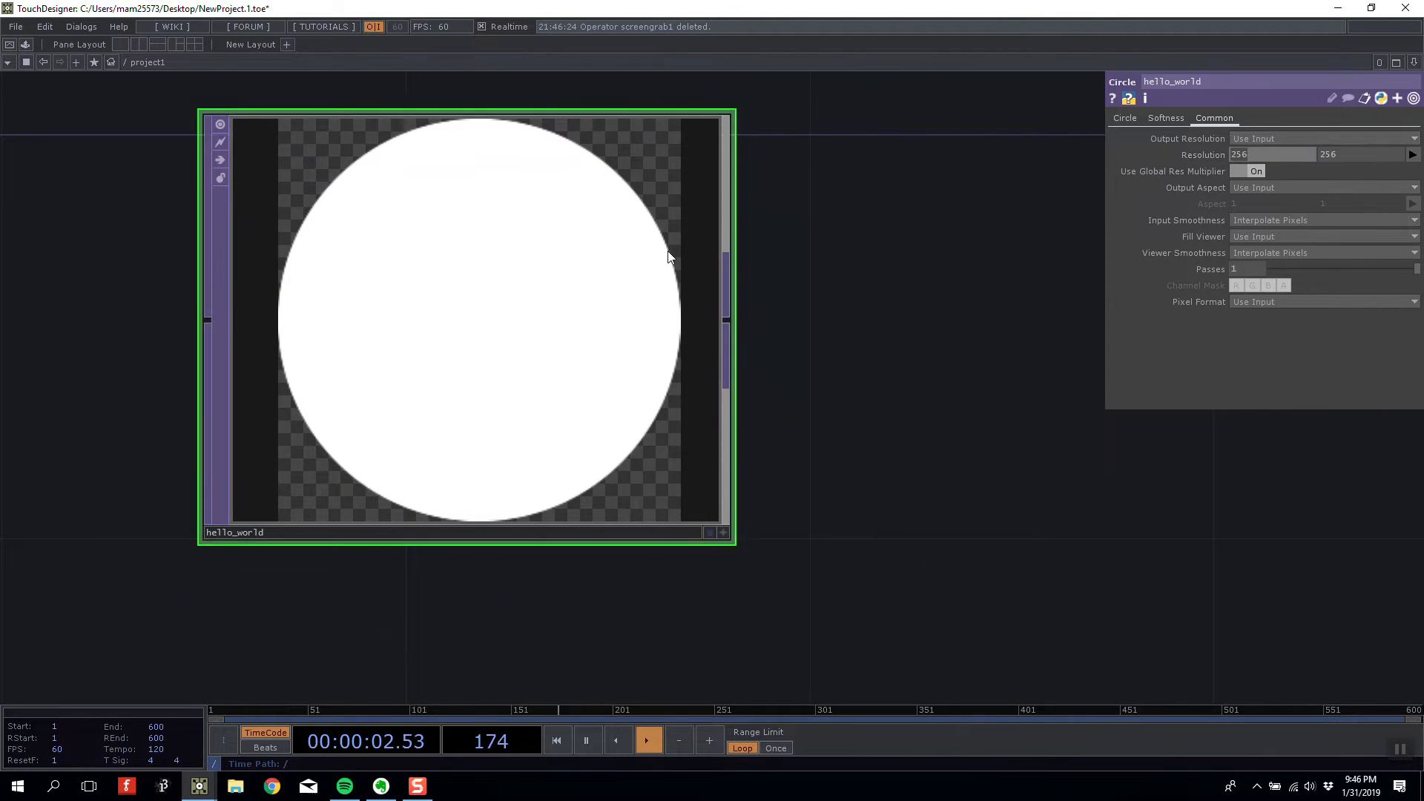
scroll(684, 265, up, 5)
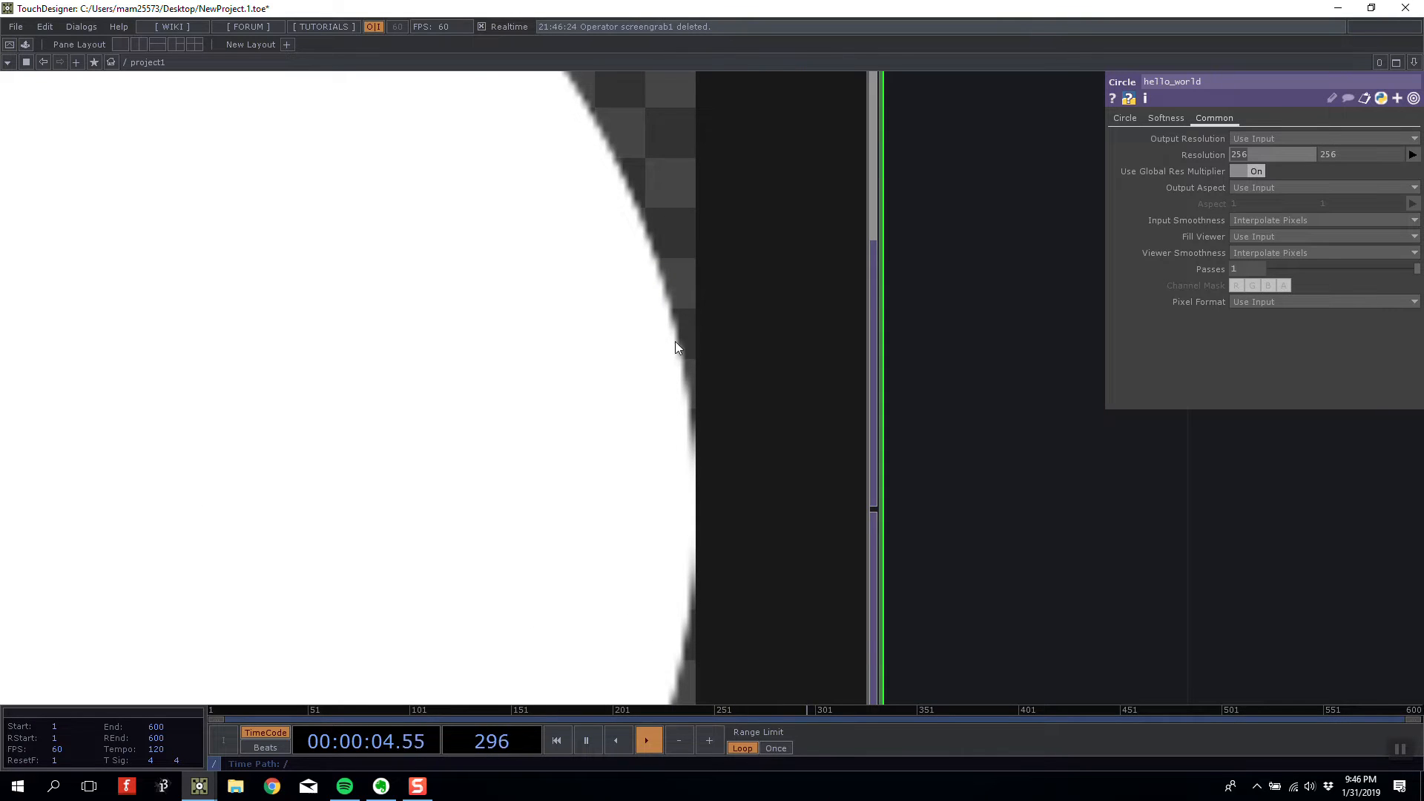
text(500)
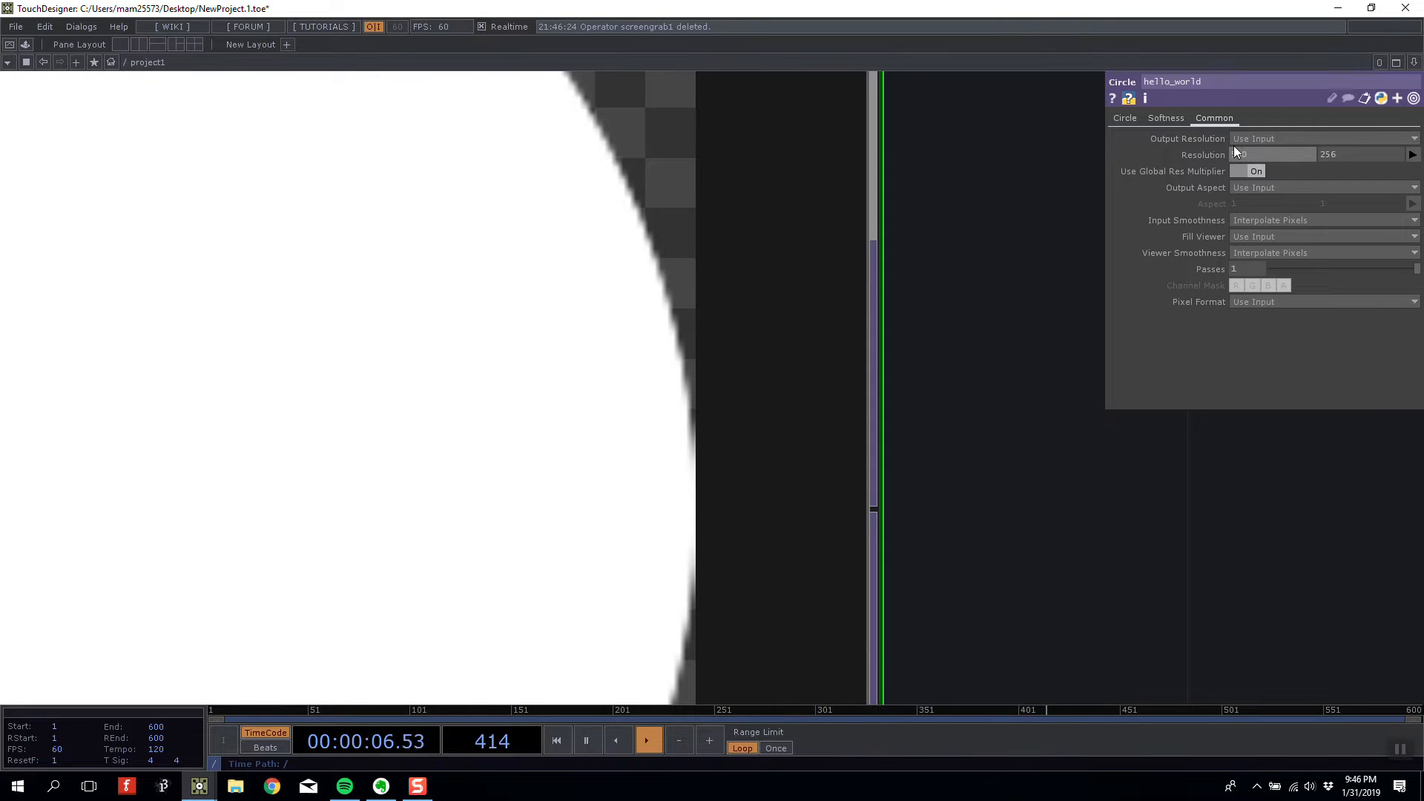
key(Tab)
text(500)
key(Return)
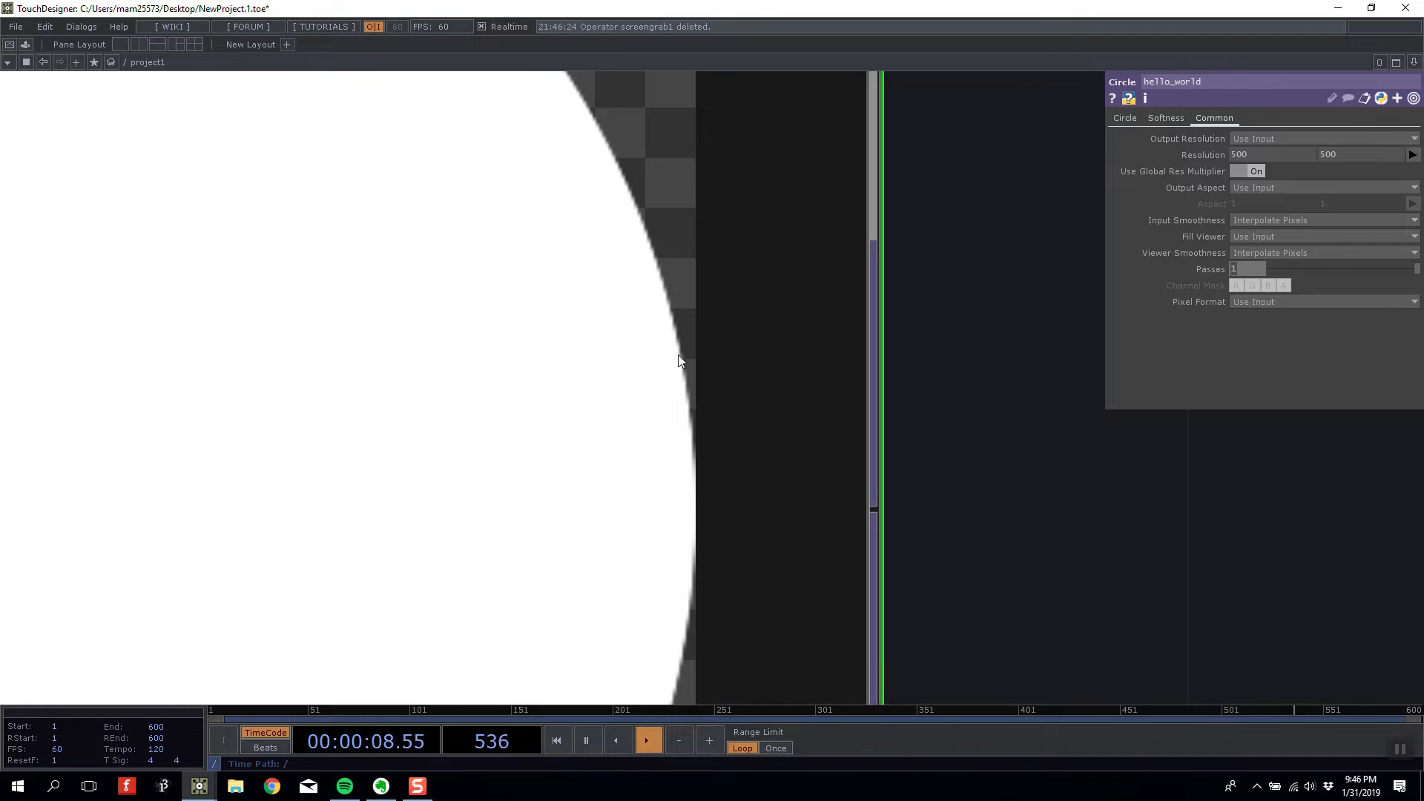
- Set the resolution of the hello_world circle to 1000 by 1000
drag(1252, 155, 1162, 157)
text(1000)
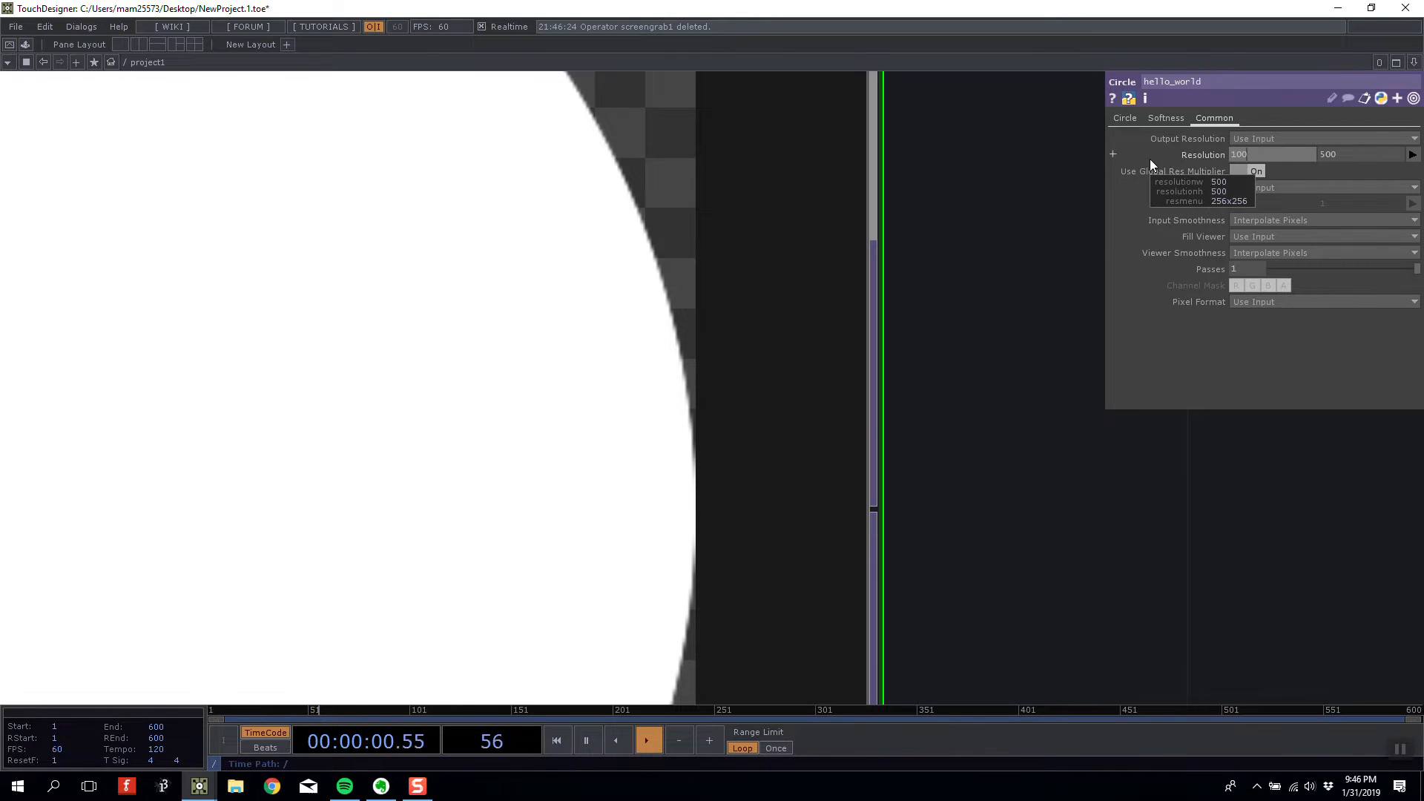
key(Tab)
text(1000)
key(Return)
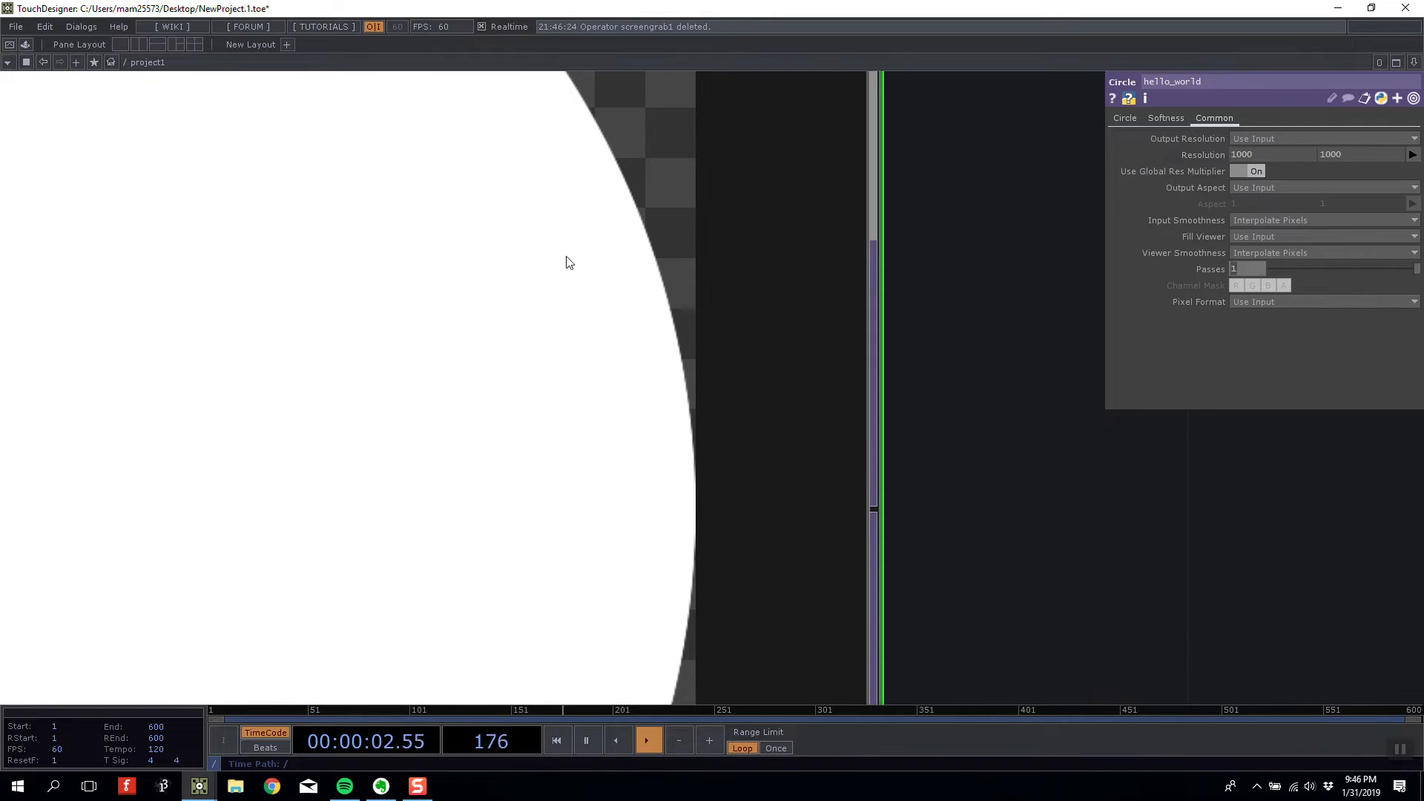
- Examine the edge of the hello_world circle up close and the whole node at the new resolution
scroll(1040, 324, down, 3)
scroll(938, 353, down, 4)
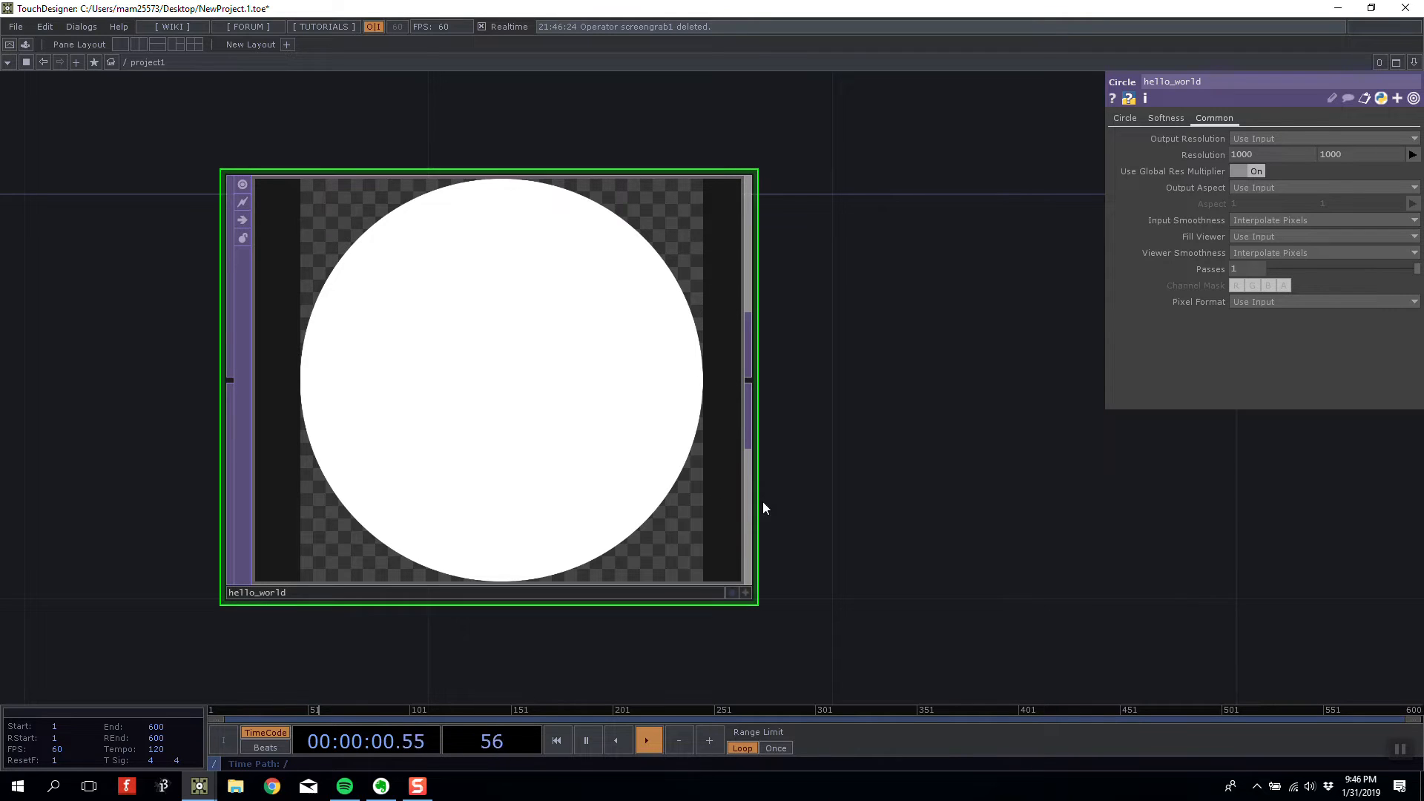
scroll(706, 309, up, 5)
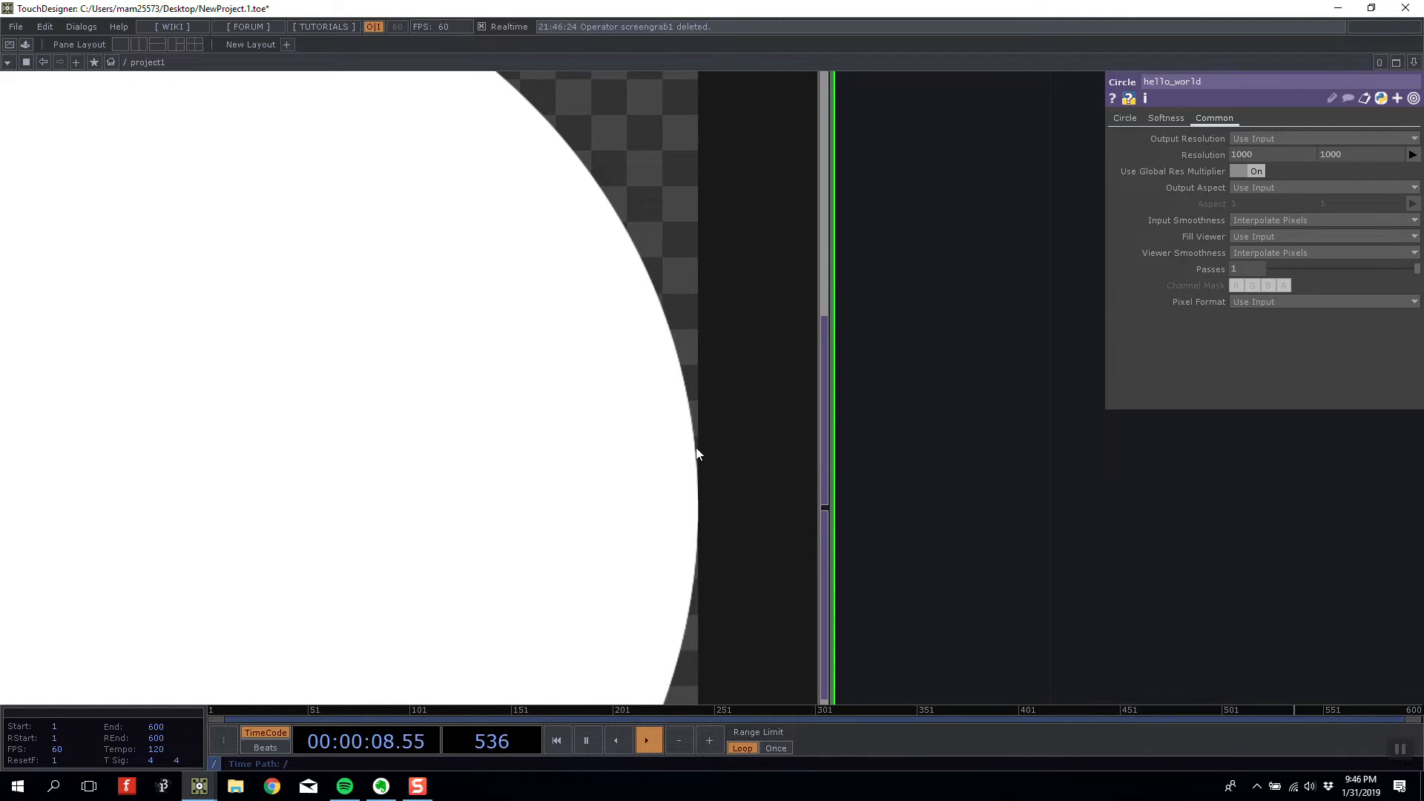
drag(876, 380, 803, 326)
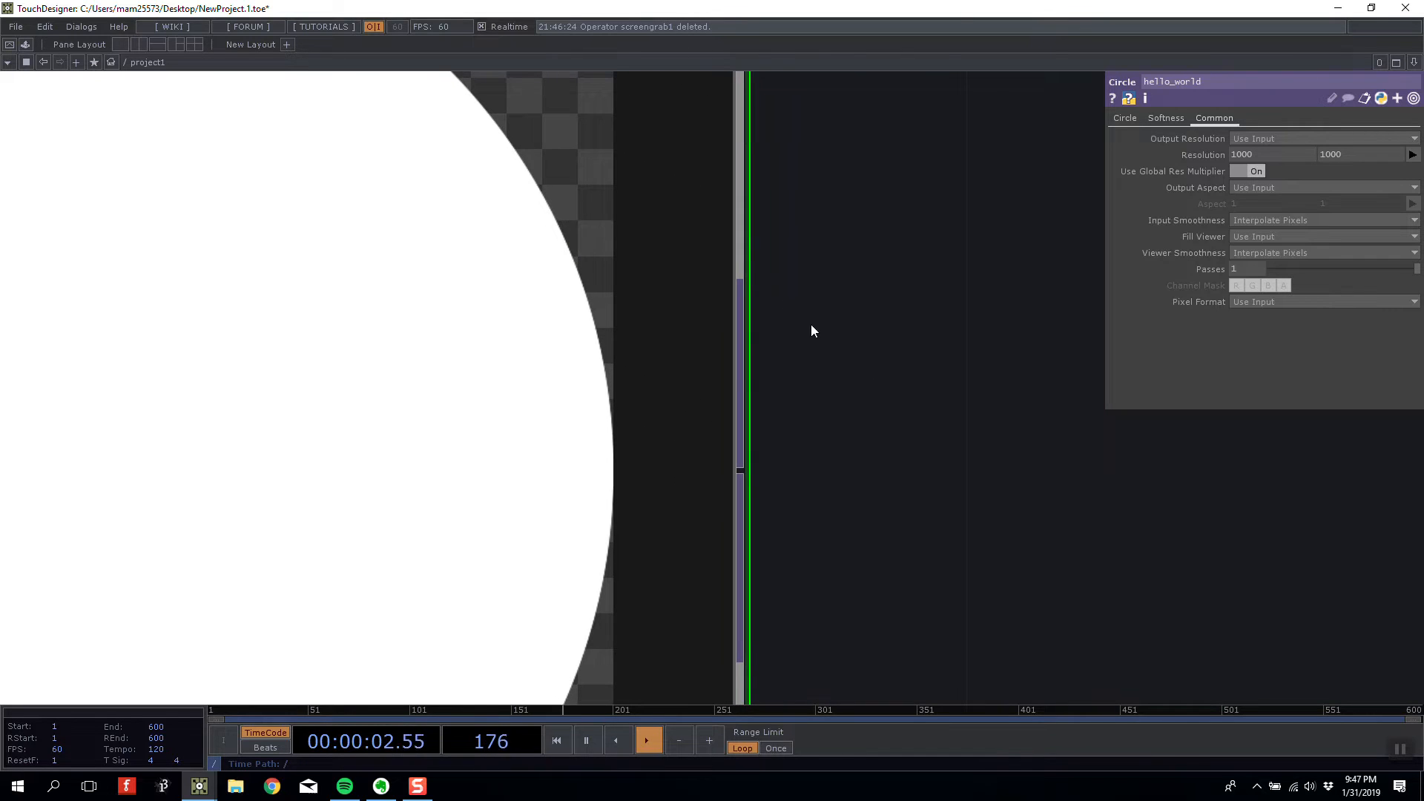
key(h)
scroll(841, 288, down, 2)
drag(816, 329, 666, 365)
drag(419, 374, 349, 375)
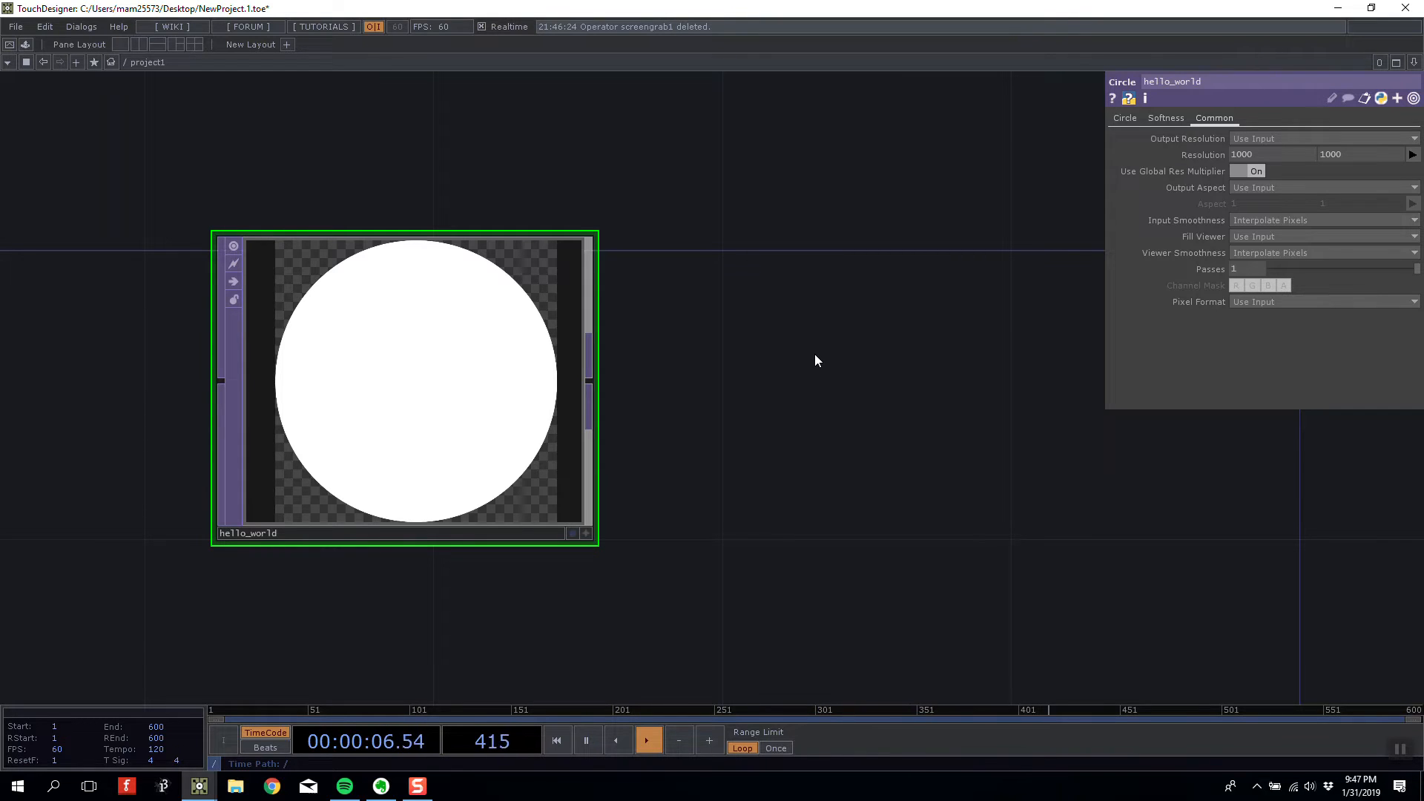
drag(801, 330, 674, 359)
scroll(670, 365, down, 3)
drag(662, 411, 624, 486)
- Show the main Circle parameters of hello_world again and make free network space beside the node
click(1112, 120)
drag(824, 288, 943, 180)
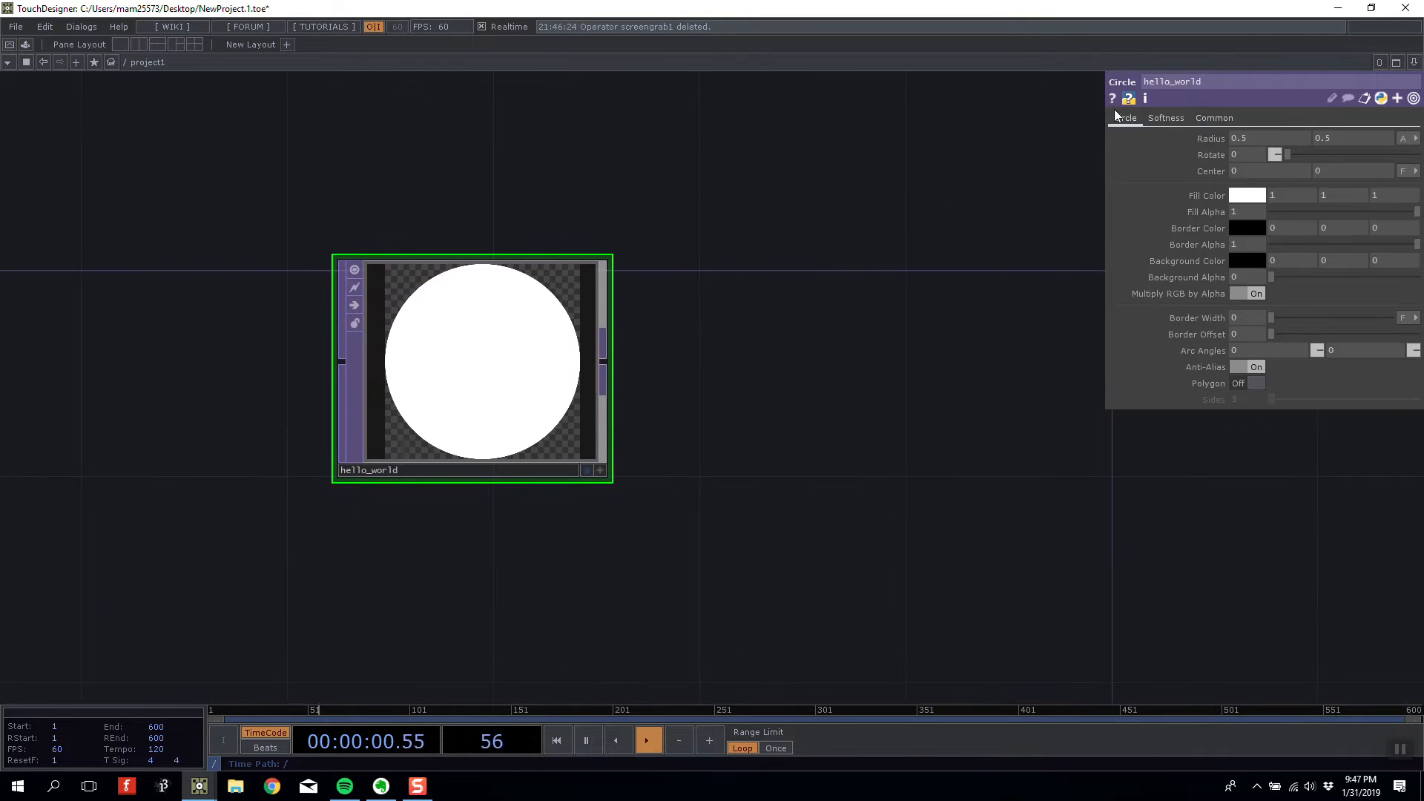
drag(881, 335, 866, 348)
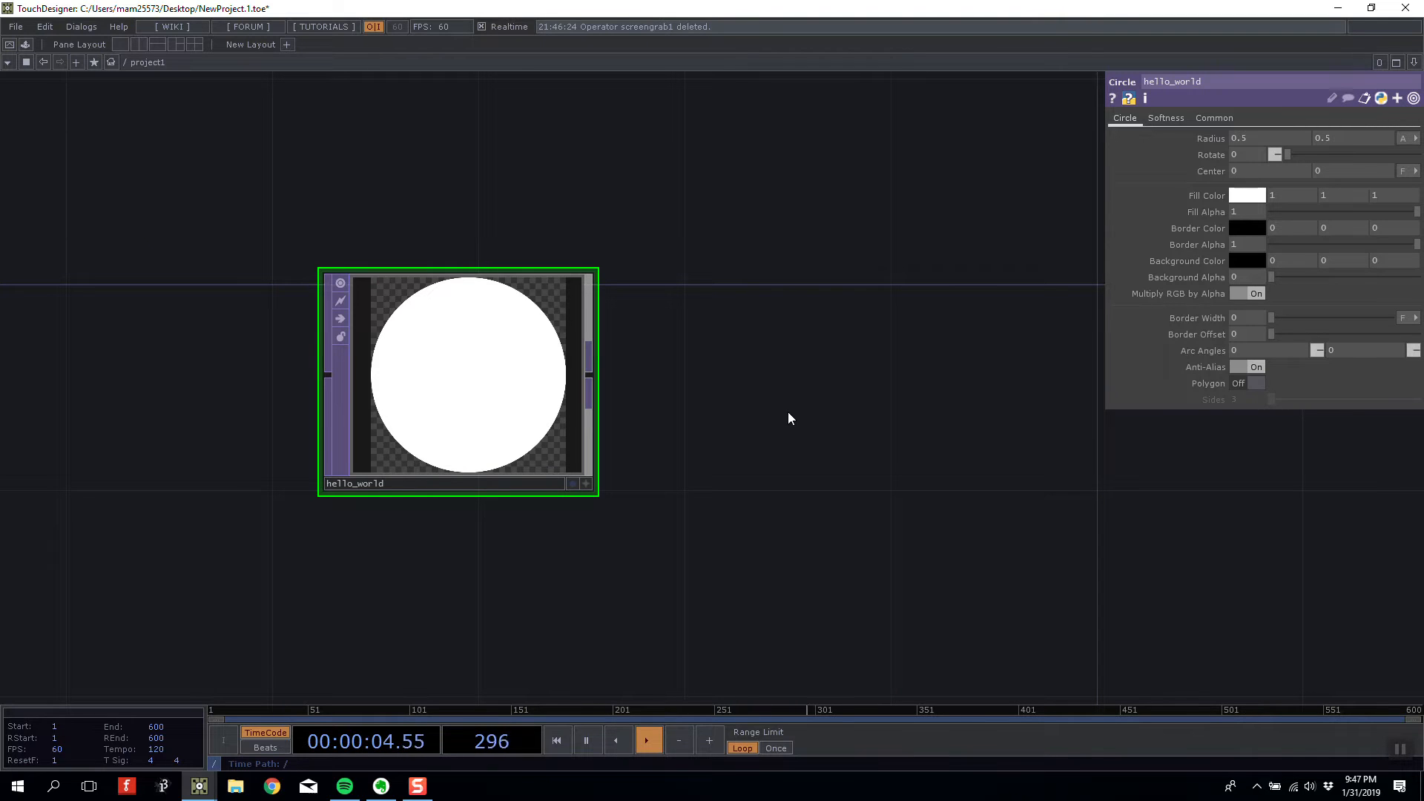
drag(788, 412, 767, 446)
drag(501, 429, 449, 482)
drag(610, 456, 589, 472)
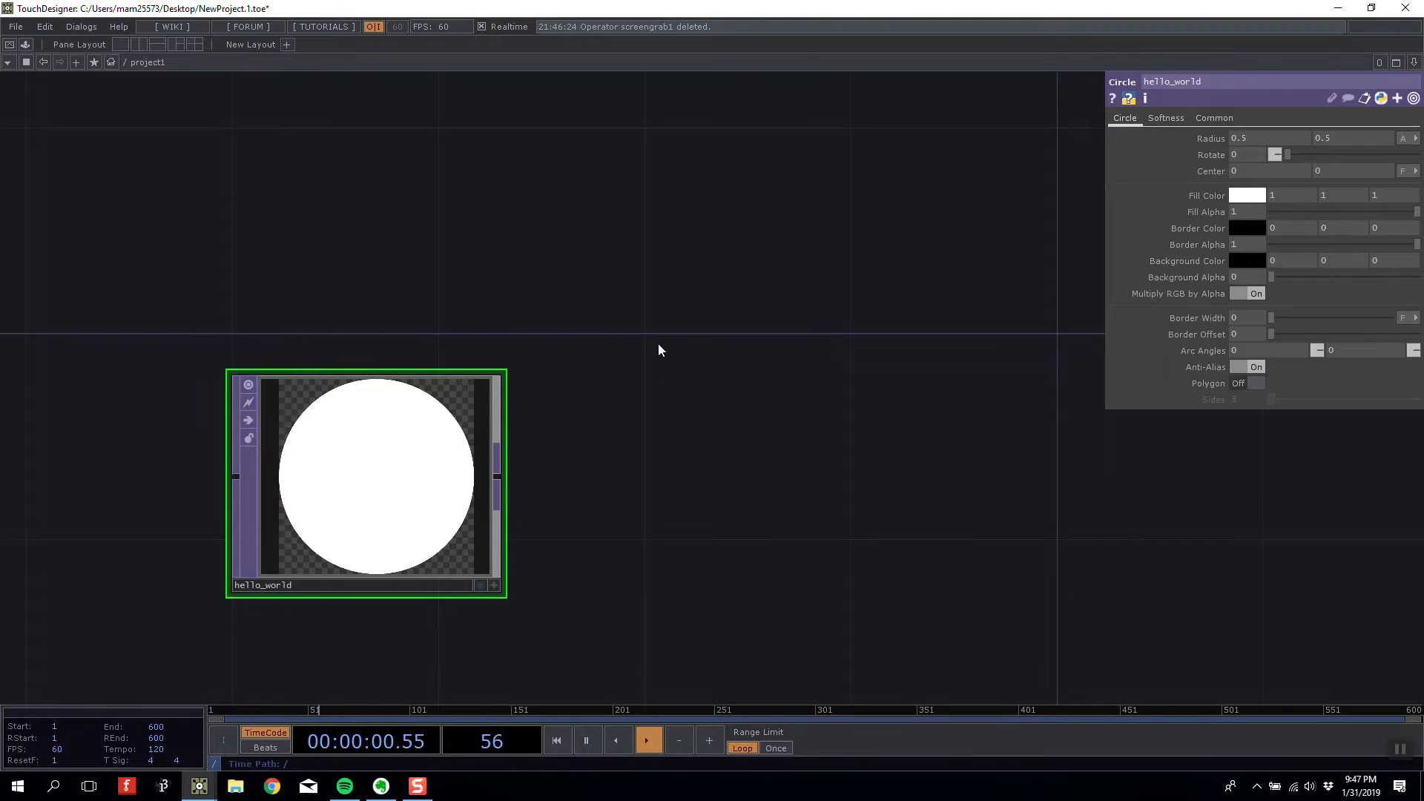
drag(658, 345, 596, 336)
drag(546, 447, 464, 456)
right_click(360, 481)
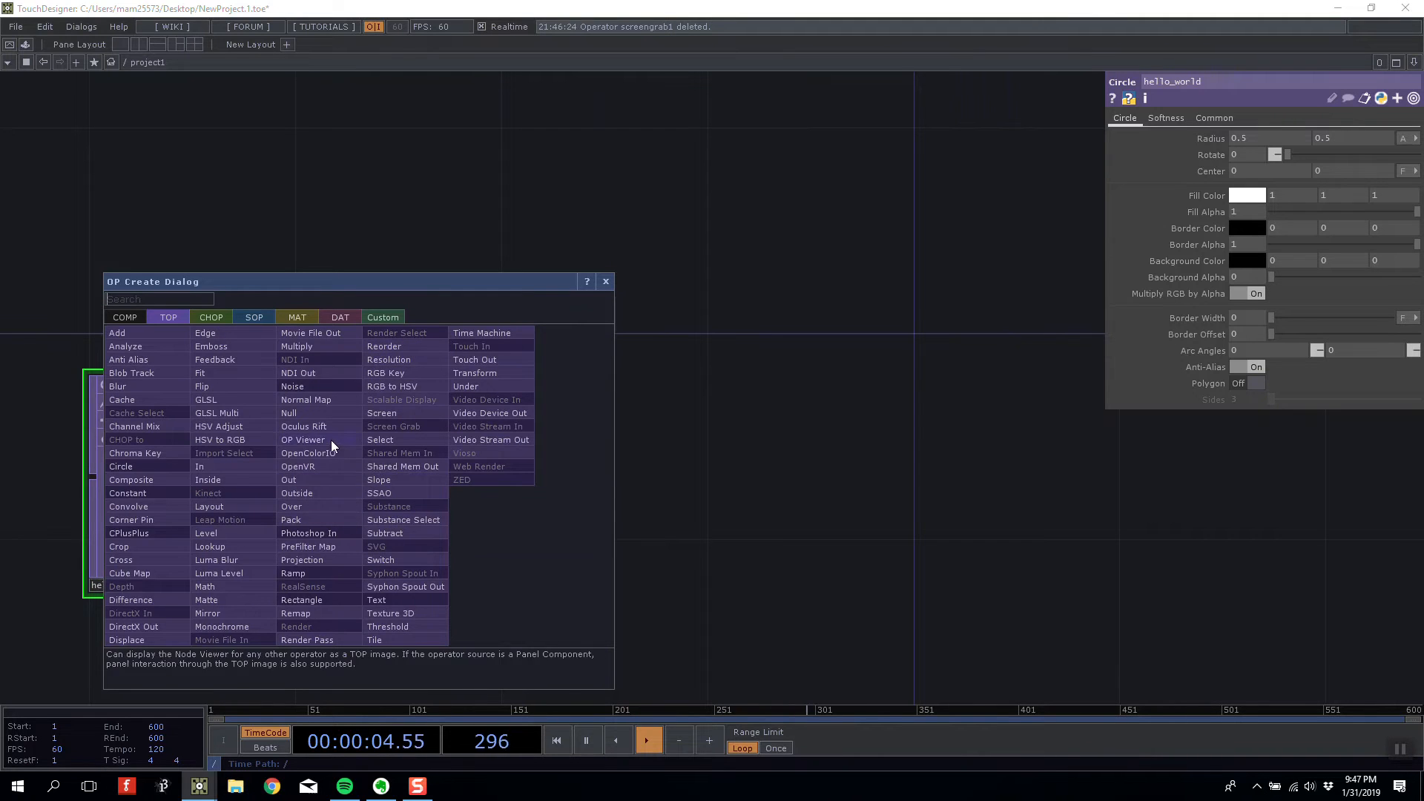
click(327, 413)
key(Escape)
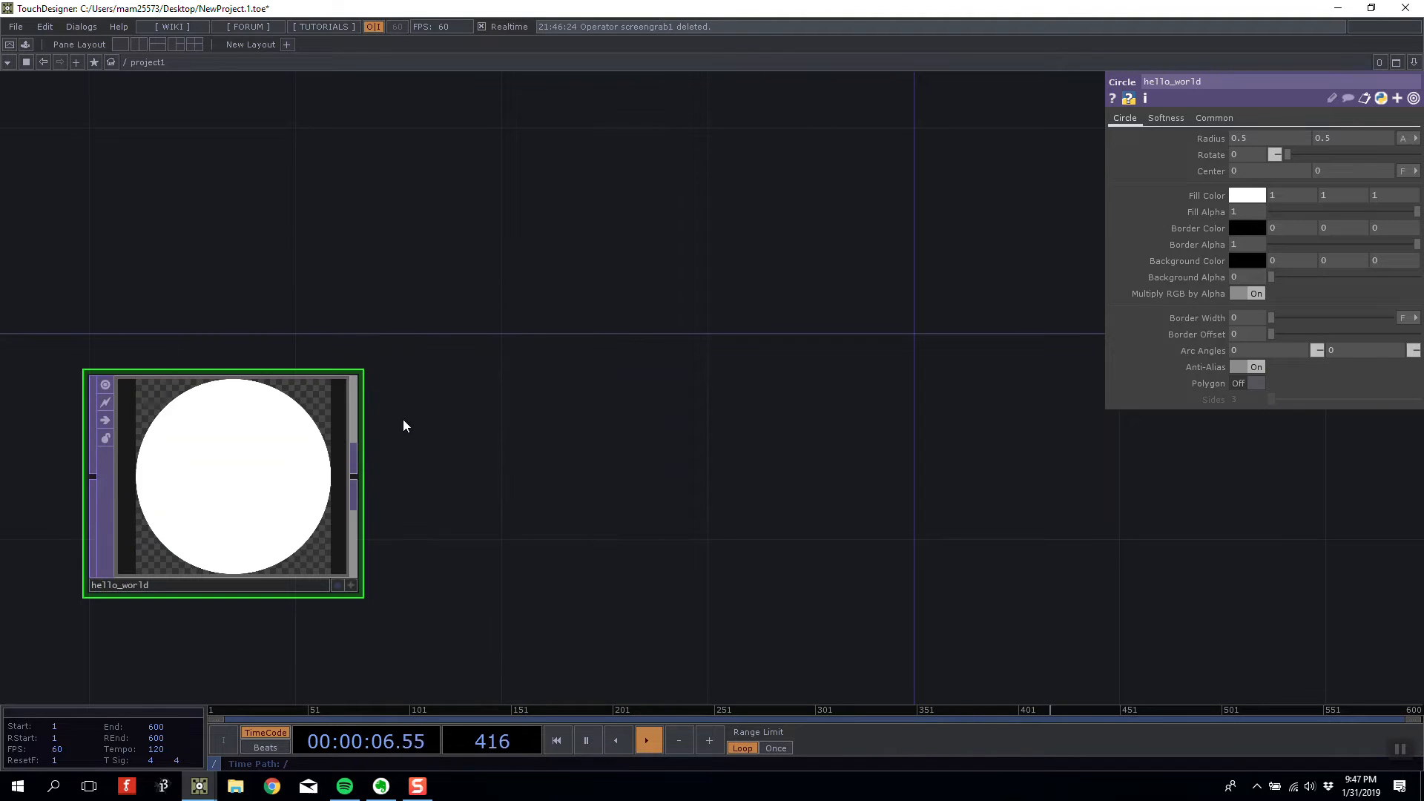
- Append a Null TOP to the output of hello_world, placing it well to the right of that node
right_click(354, 479)
right_click(353, 465)
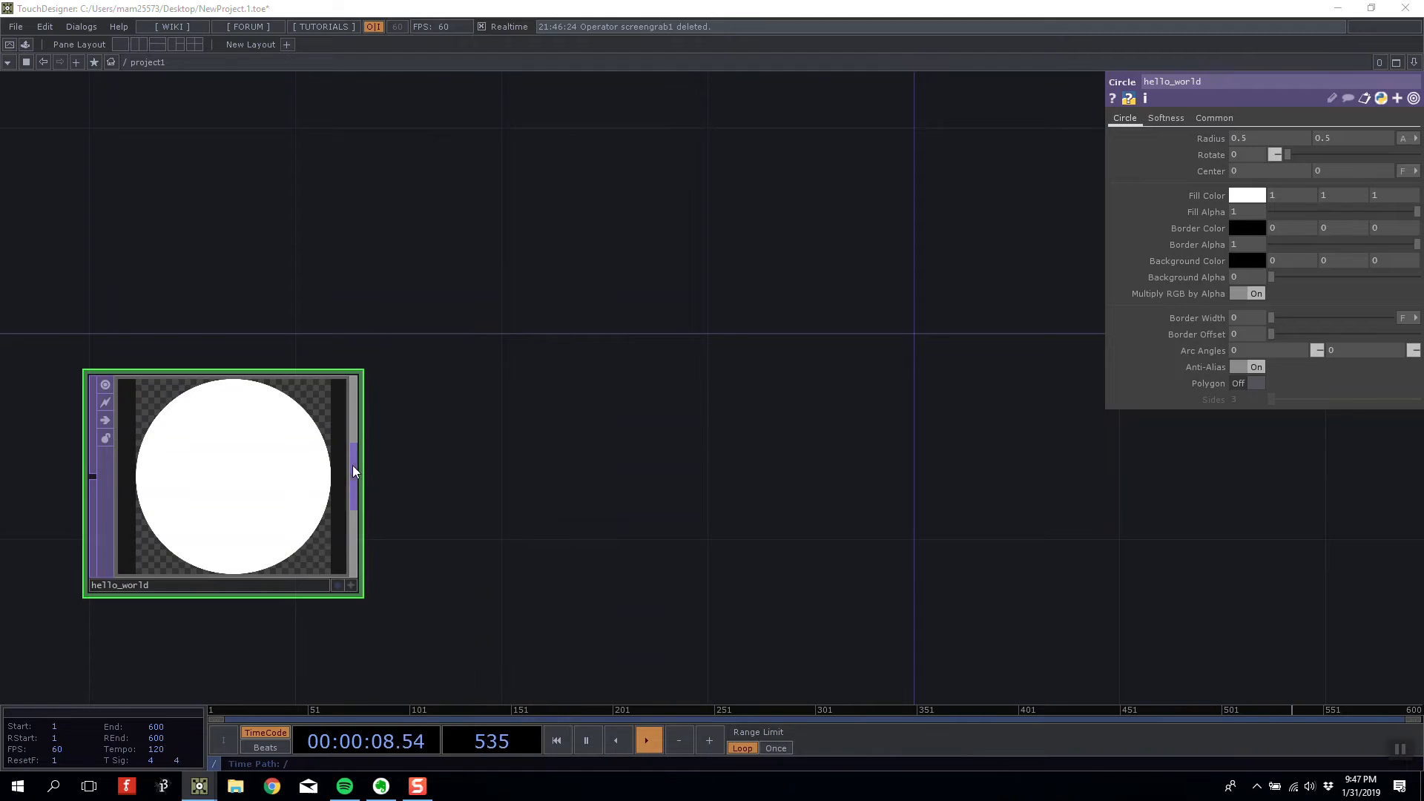
click(331, 402)
click(1221, 429)
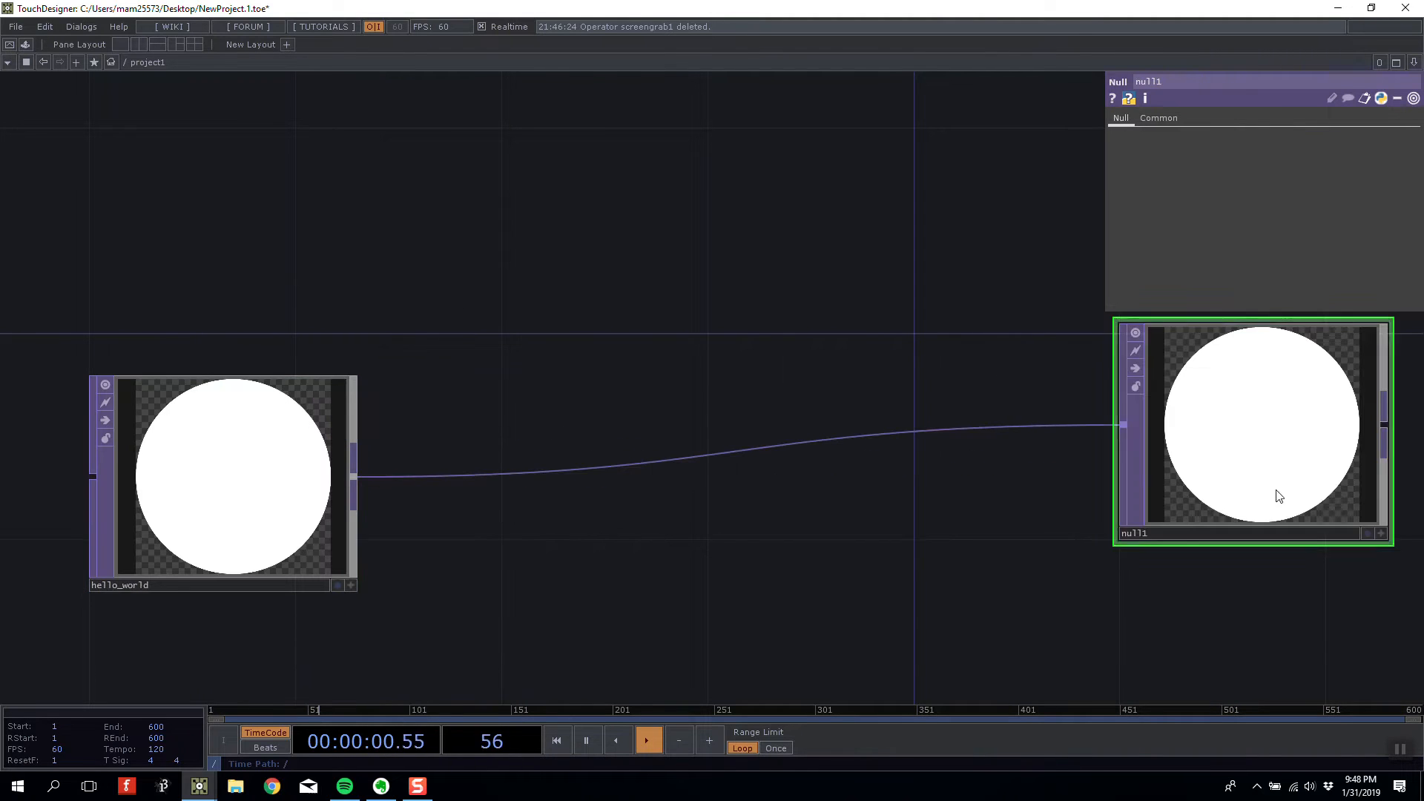
- Turn on the display flag of null1 and move the node level with hello_world
click(1369, 533)
drag(1259, 481, 1292, 527)
drag(836, 344, 644, 310)
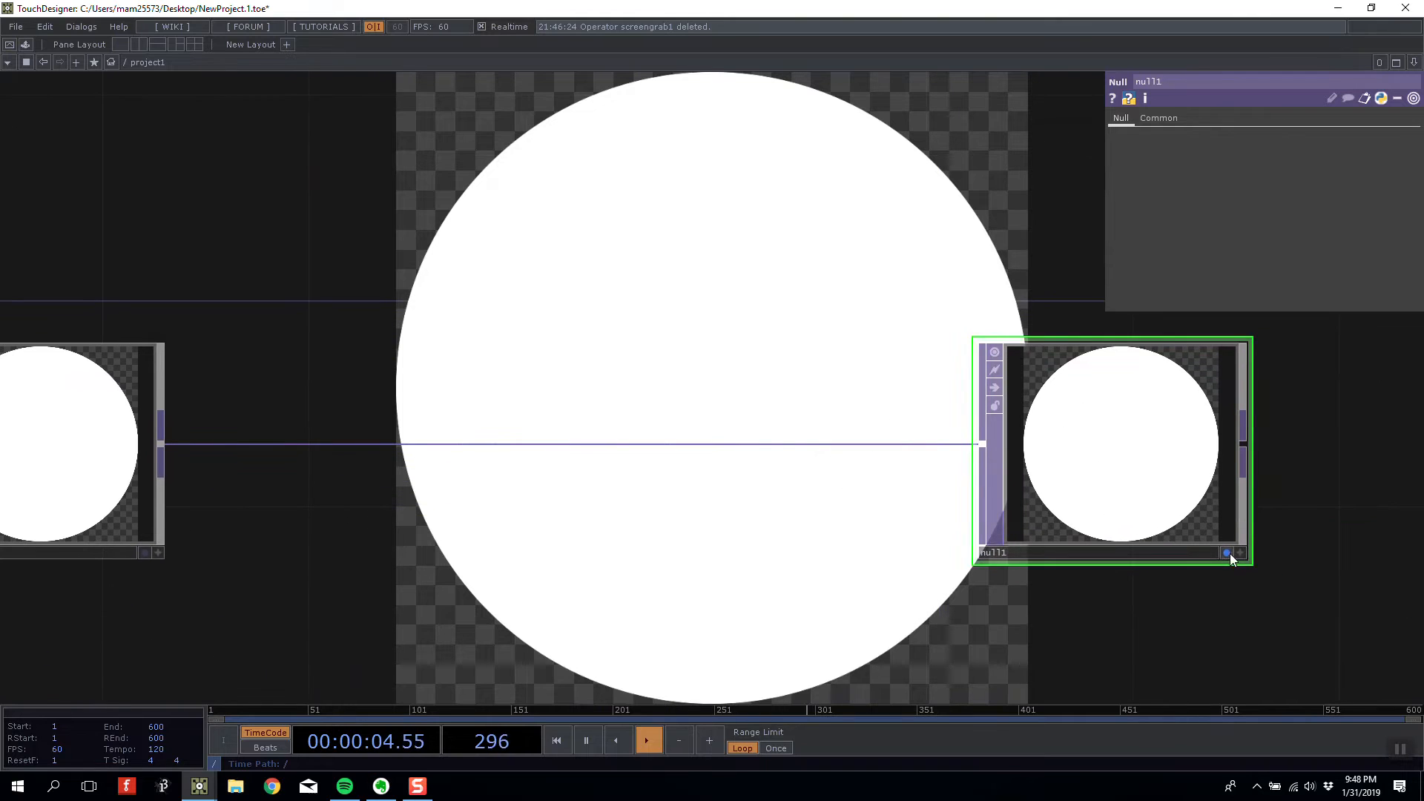
- Insert a Transform TOP into the wire between hello_world and null1 and place it just right of hello_world
drag(713, 445, 1027, 515)
drag(407, 544, 304, 543)
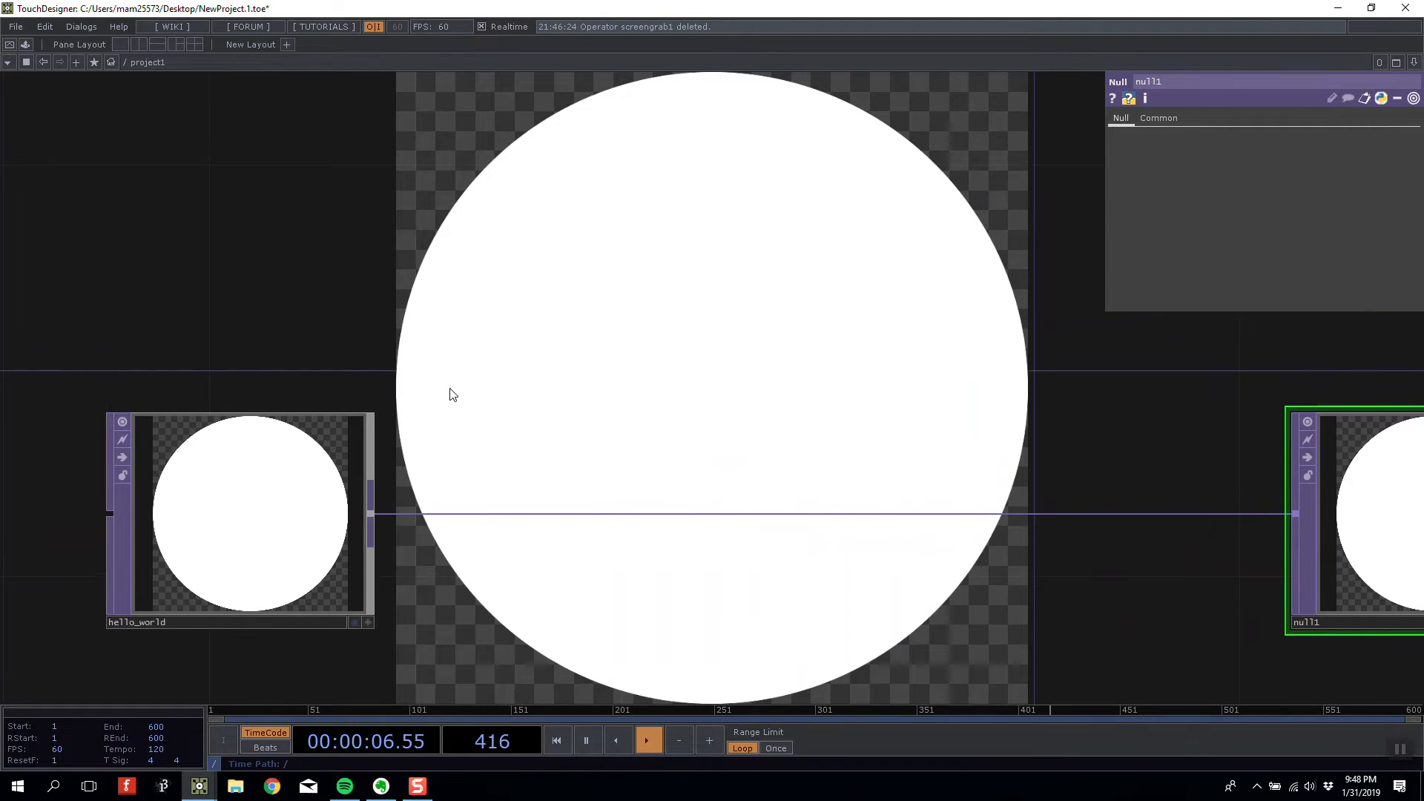
drag(438, 406, 392, 412)
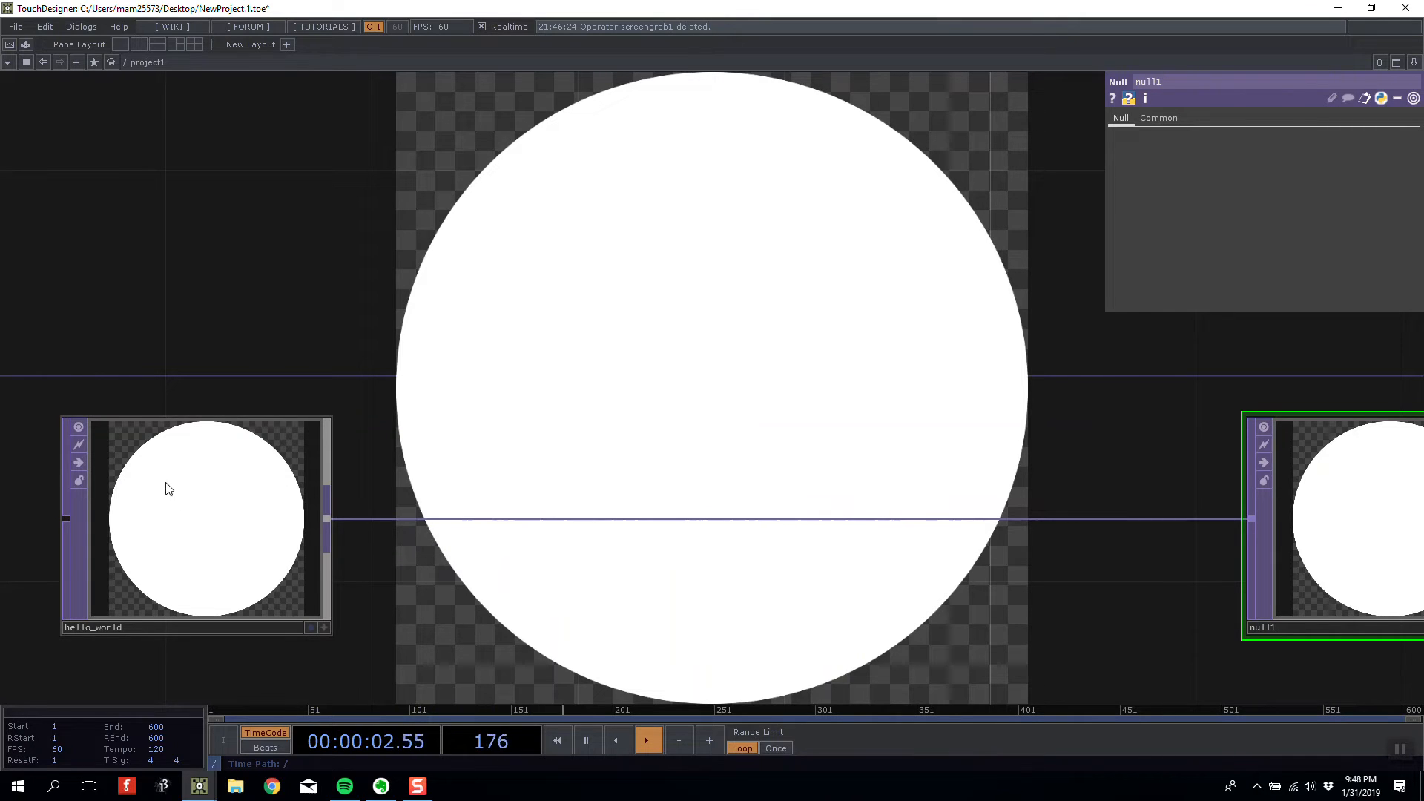
right_click(458, 519)
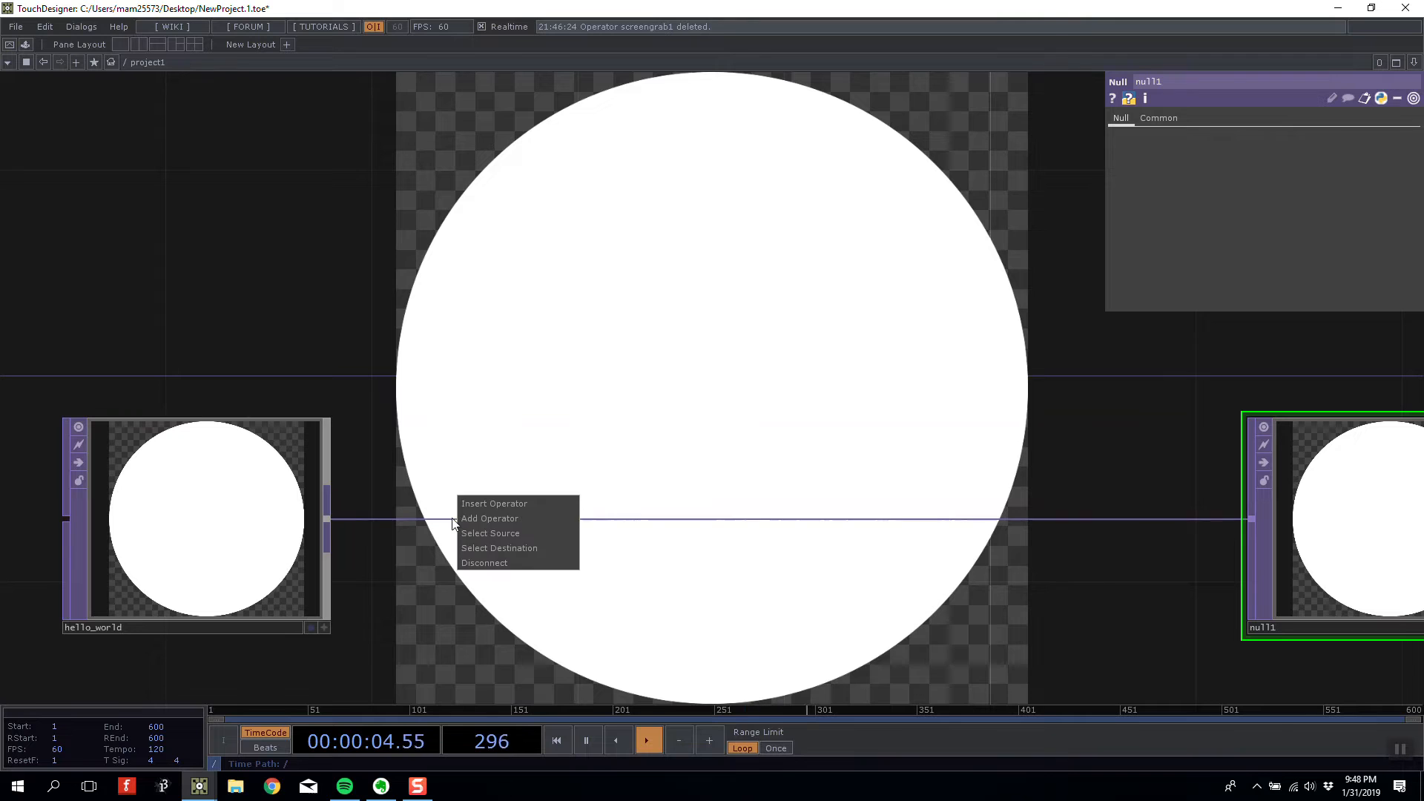
click(482, 505)
text(tra)
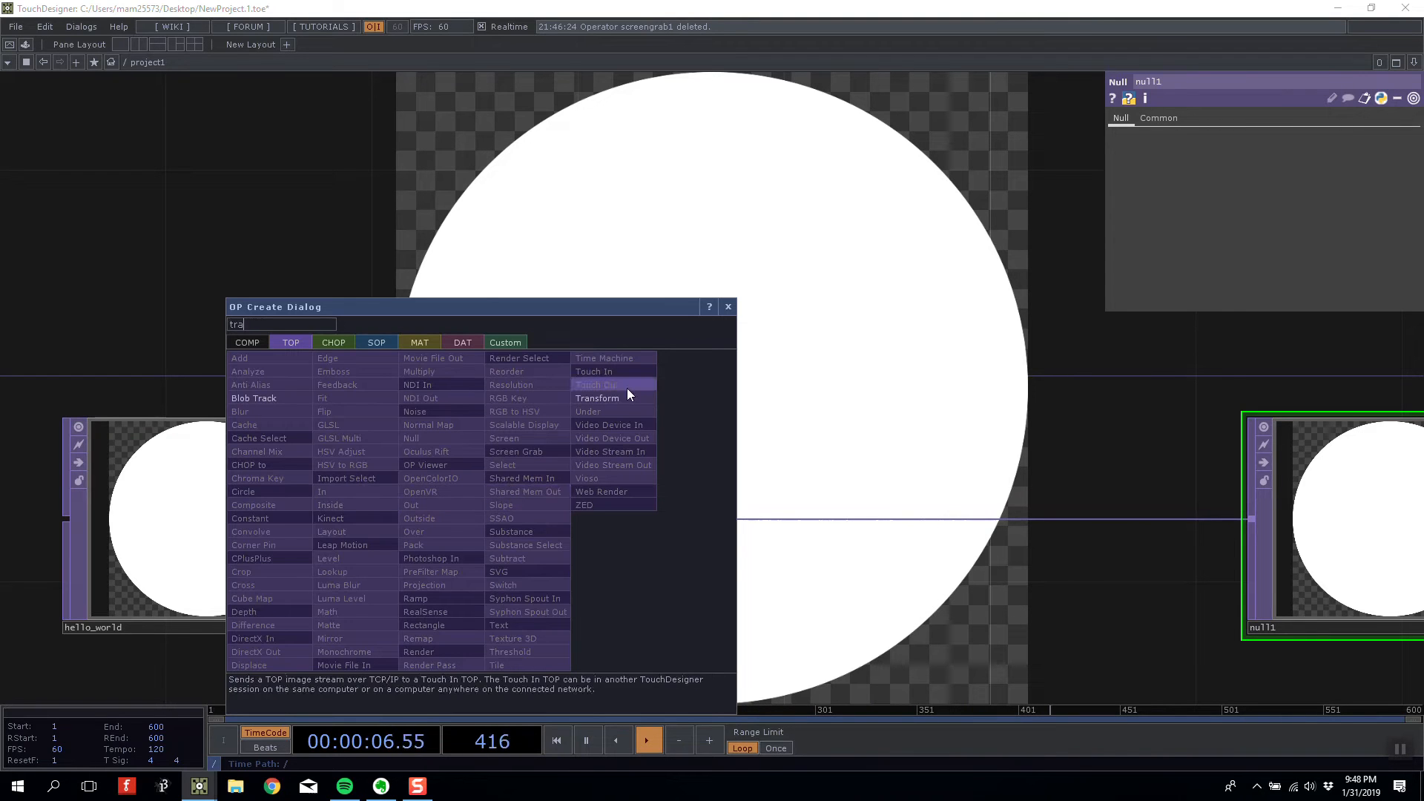
click(627, 398)
click(605, 353)
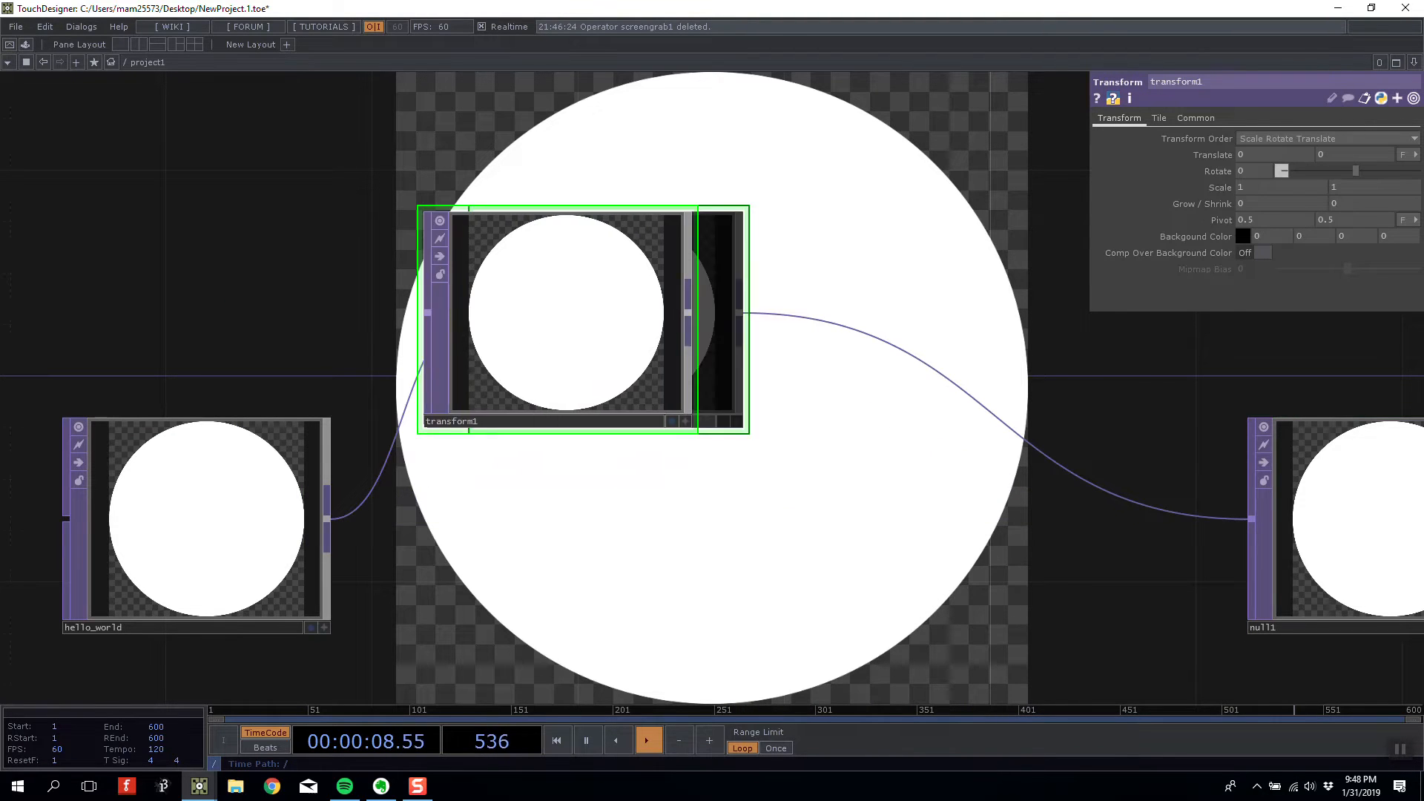
drag(538, 336, 542, 439)
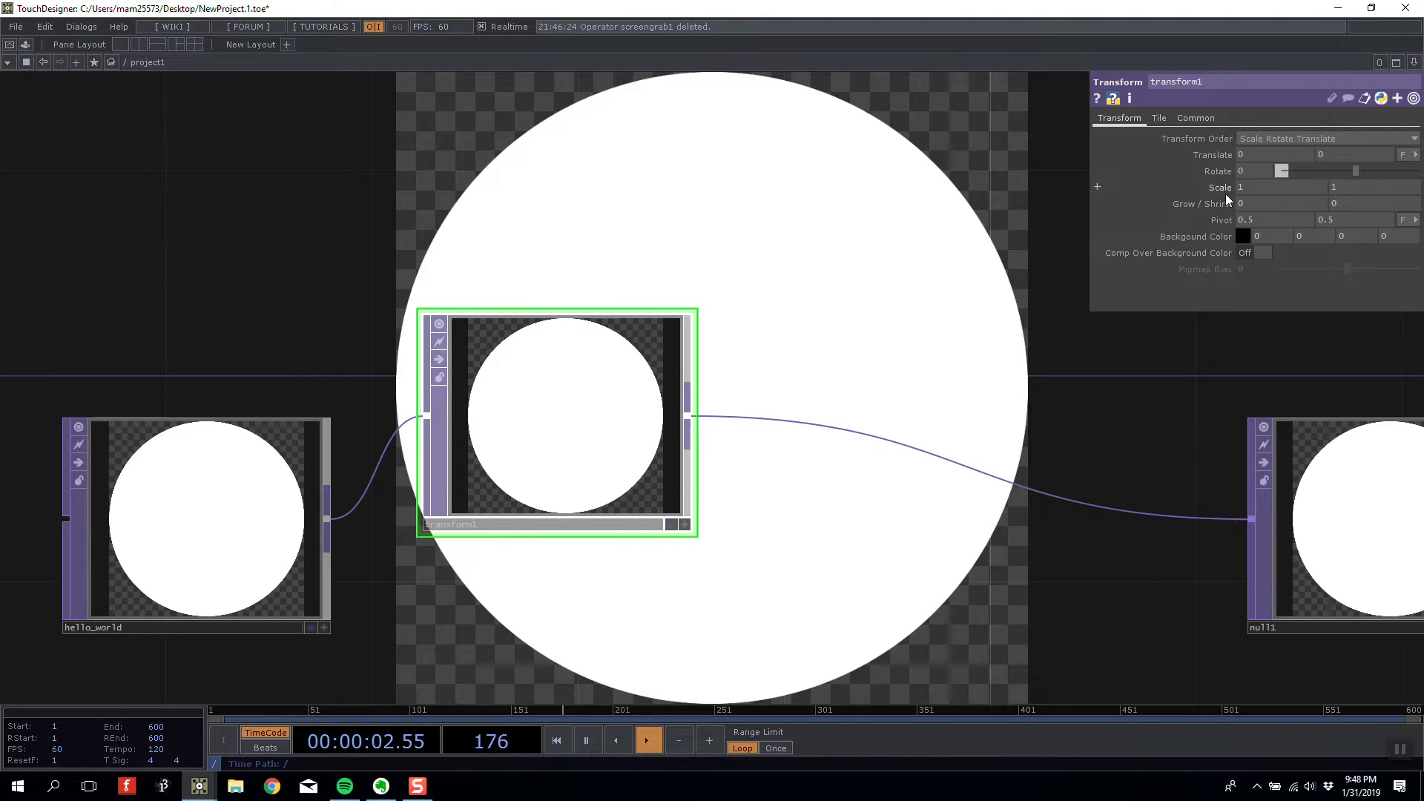
- Bring up the value ladders on transform1's Translate and Scale parameters and examine their step sizes
mouse_move(1214, 185)
middle_down()
mouse_move(1181, 184)
mouse_move(1213, 184)
mouse_move(1234, 202)
mouse_move(1202, 202)
mouse_move(1221, 203)
middle_up()
mouse_move(1217, 150)
middle_down()
mouse_move(1232, 139)
mouse_move(1217, 138)
middle_up()
drag(998, 186, 1004, 193)
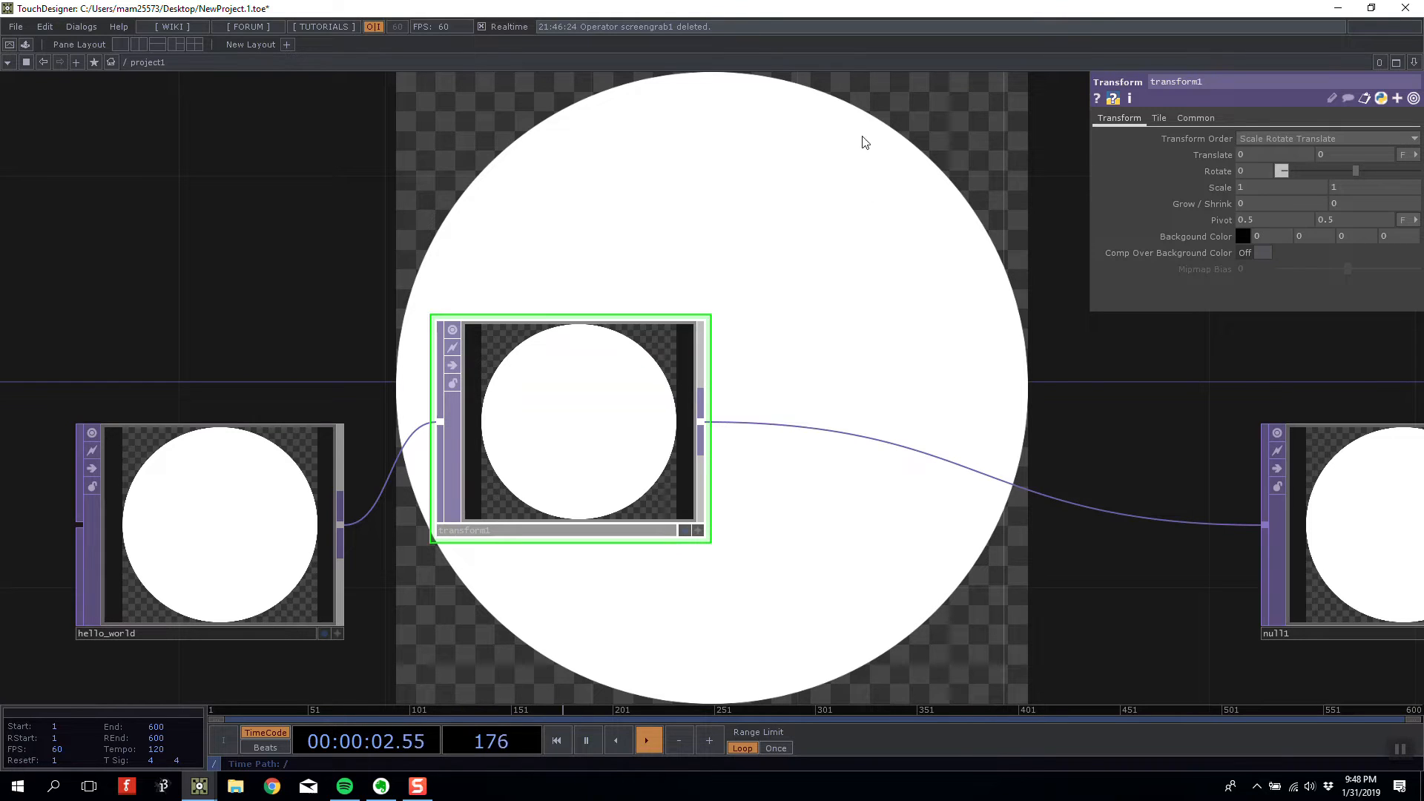
middle_drag(1252, 151, 1252, 151)
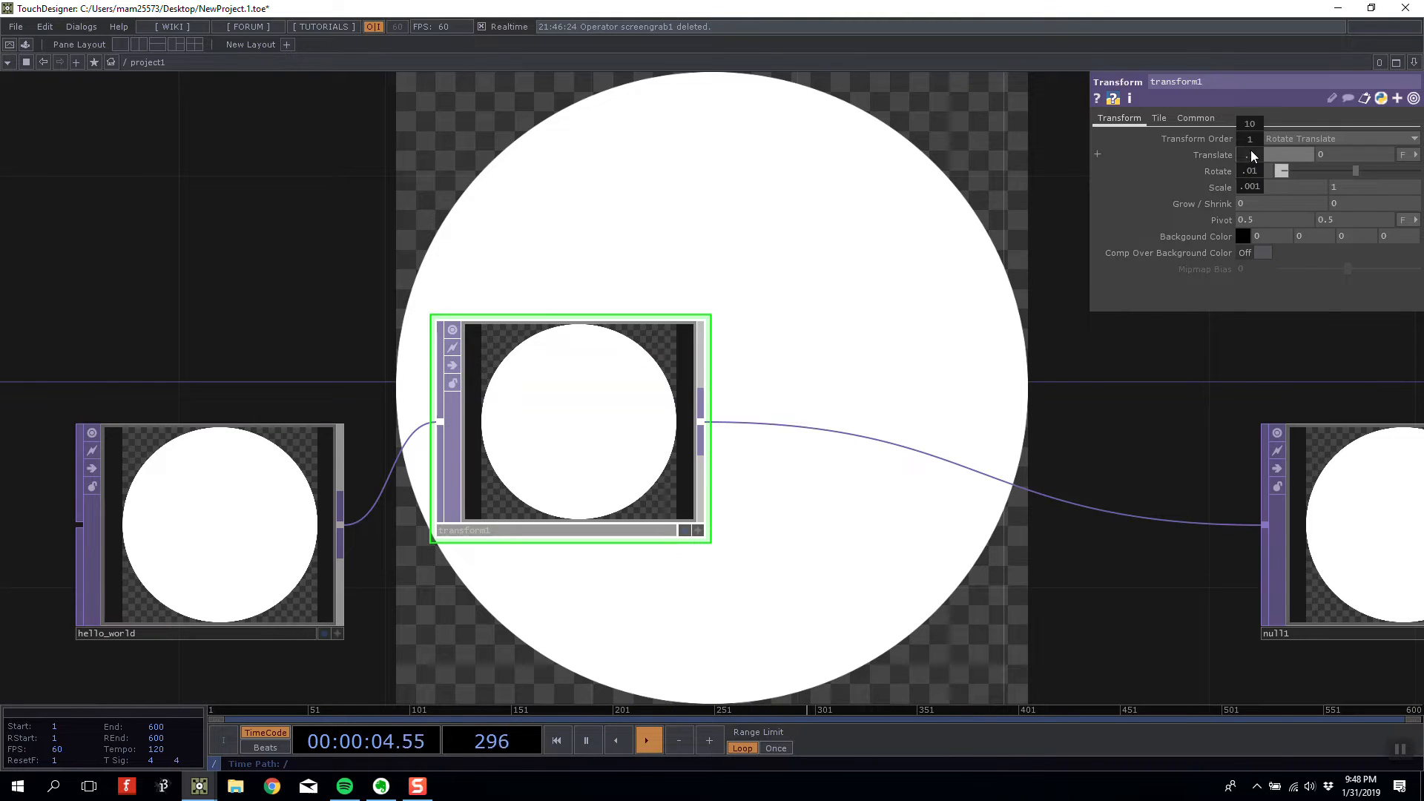
mouse_move(1250, 139)
middle_down()
mouse_move(1195, 139)
mouse_move(1306, 139)
mouse_move(1252, 146)
middle_up()
middle_drag(1253, 123, 1252, 141)
middle_drag(1252, 191, 1291, 182)
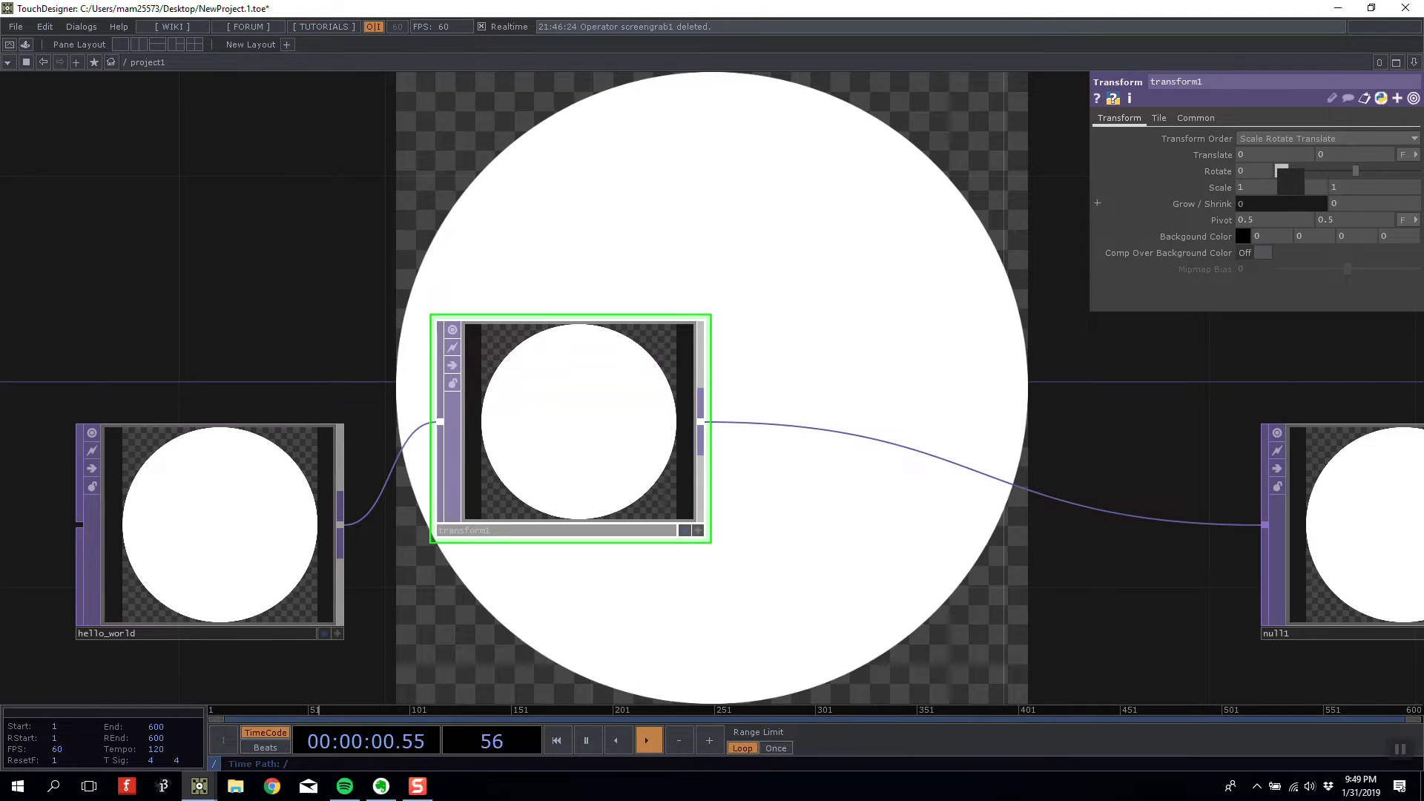
- Move the transform1 node higher above hello_world and null1
scroll(861, 267, down, 3)
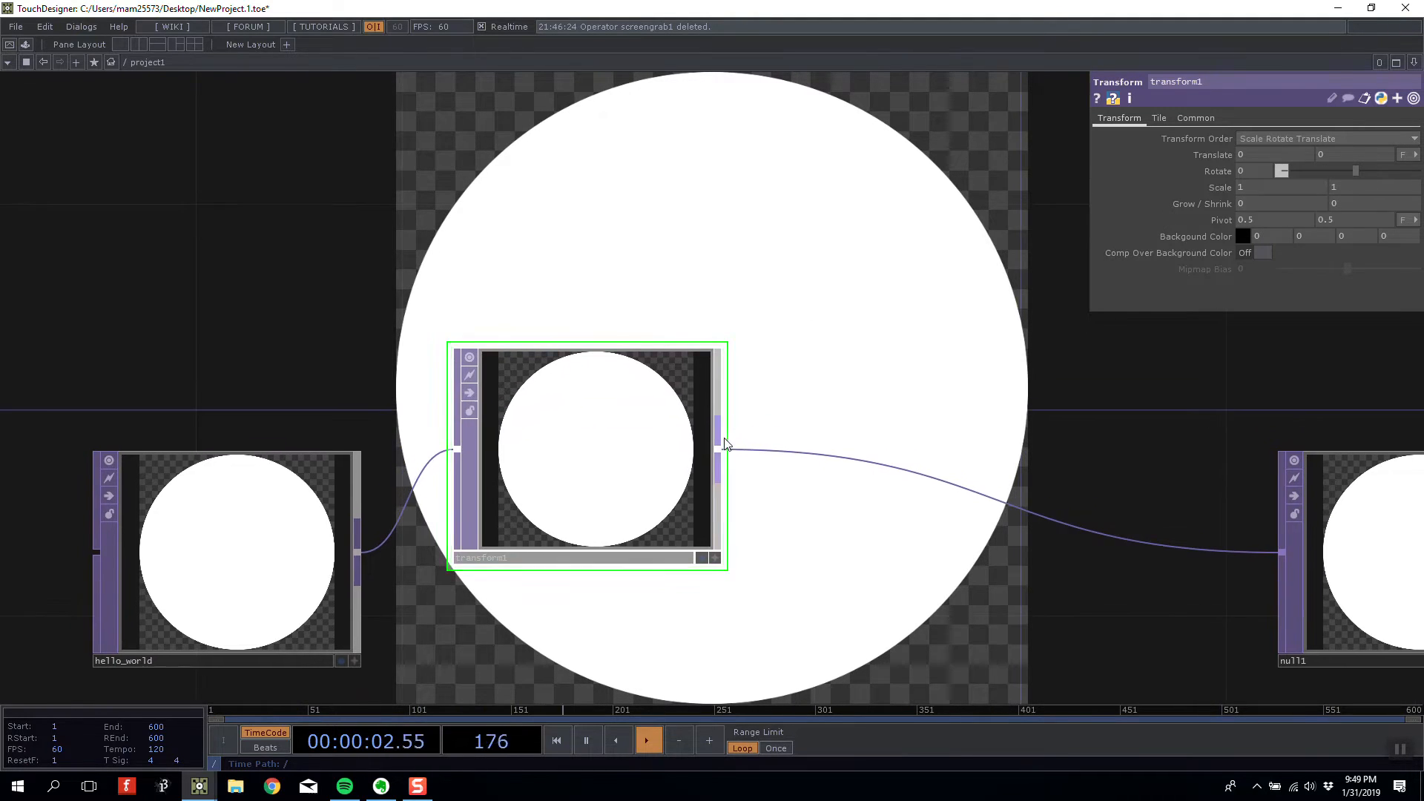
drag(562, 334, 511, 232)
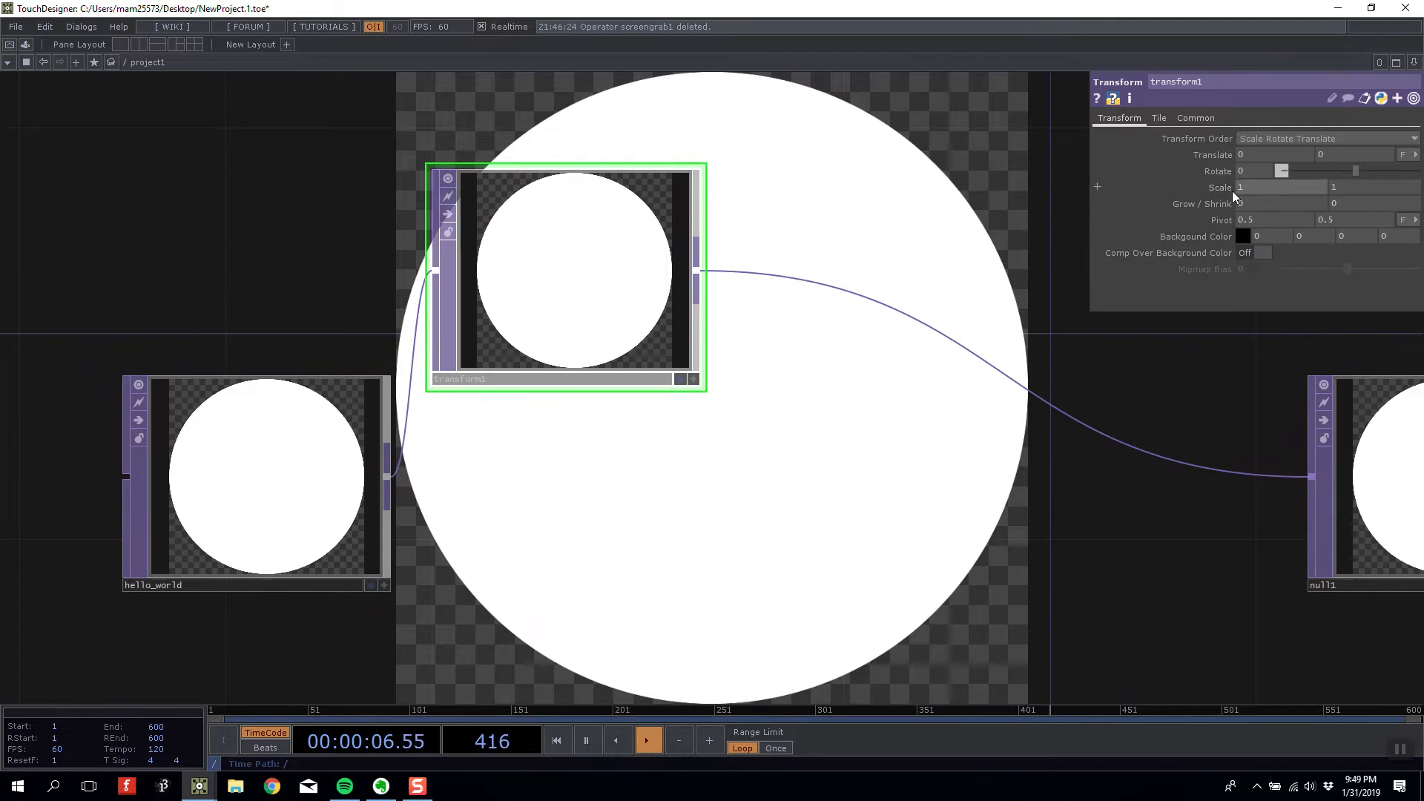
- Scale the circle in transform1 down uniformly to 0.1 on both X and Y
middle_drag(1223, 189, 1168, 199)
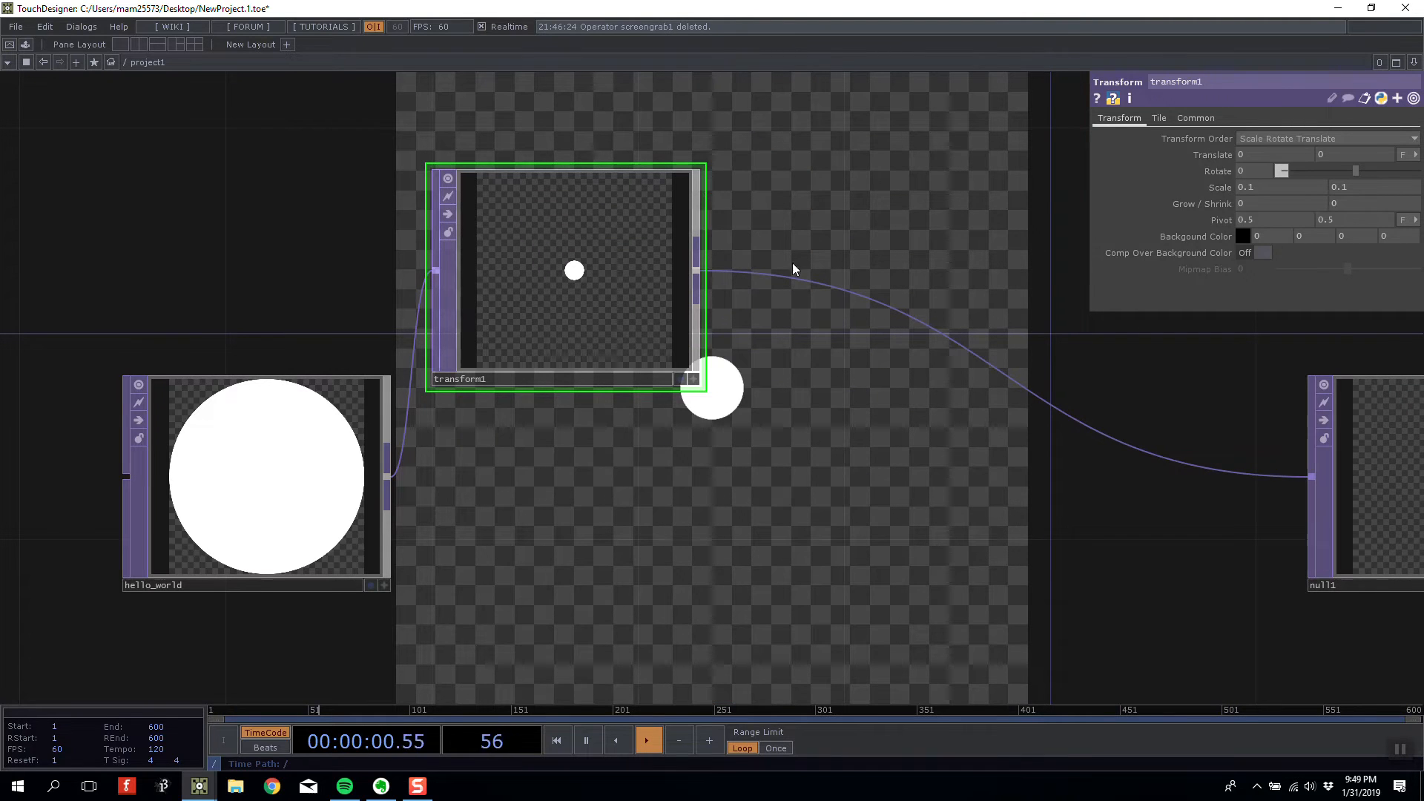
drag(538, 287, 590, 242)
drag(588, 455, 452, 541)
scroll(452, 536, down, 3)
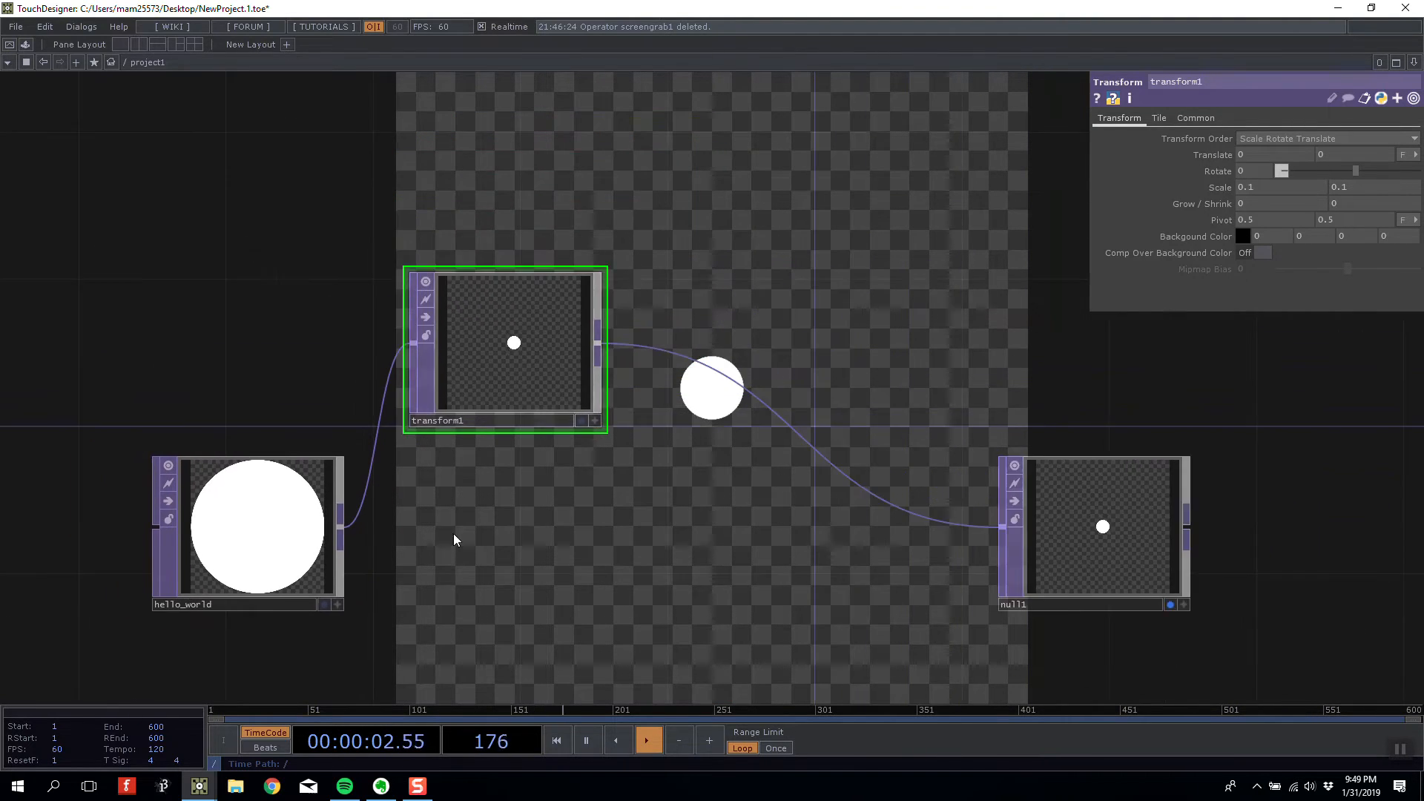
scroll(454, 535, up, 2)
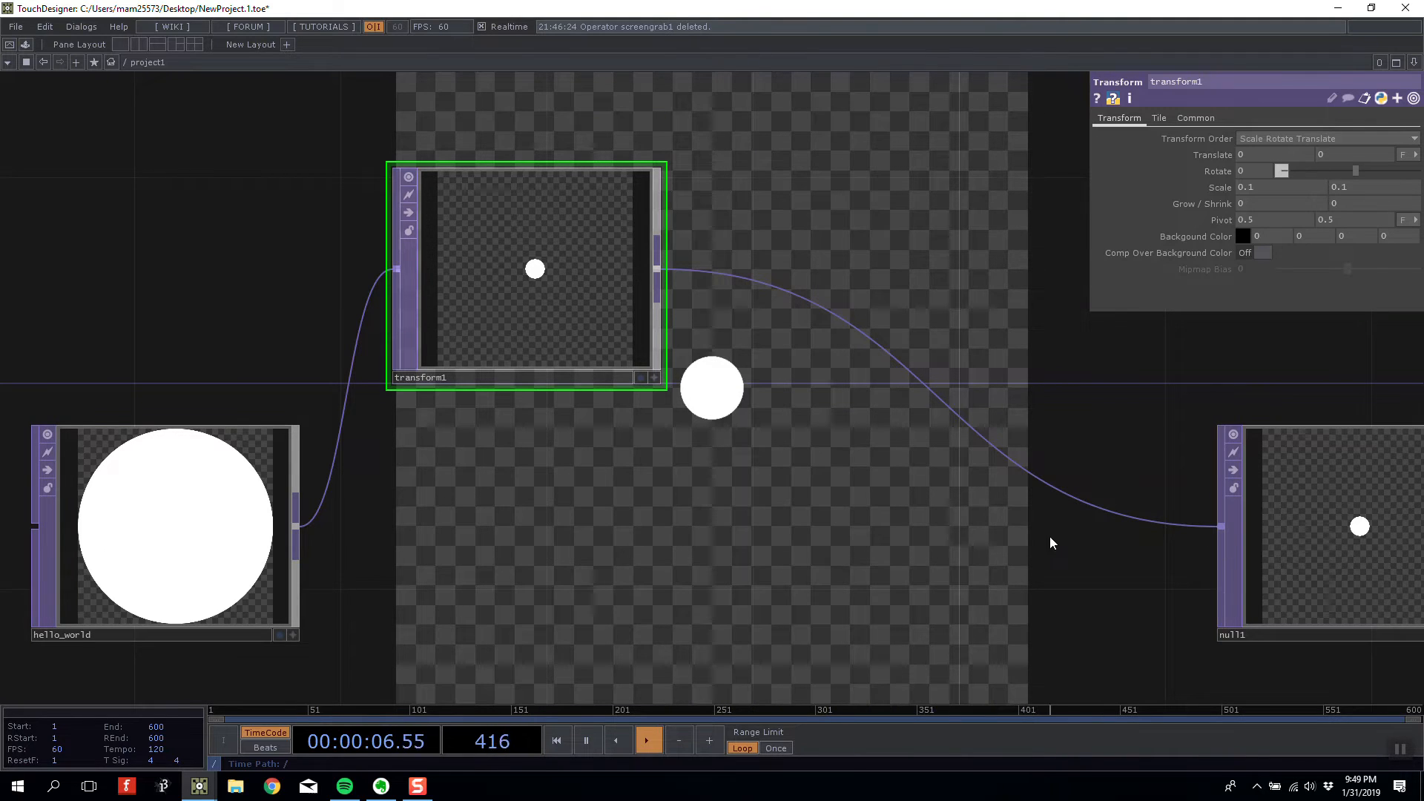
drag(1002, 538, 916, 506)
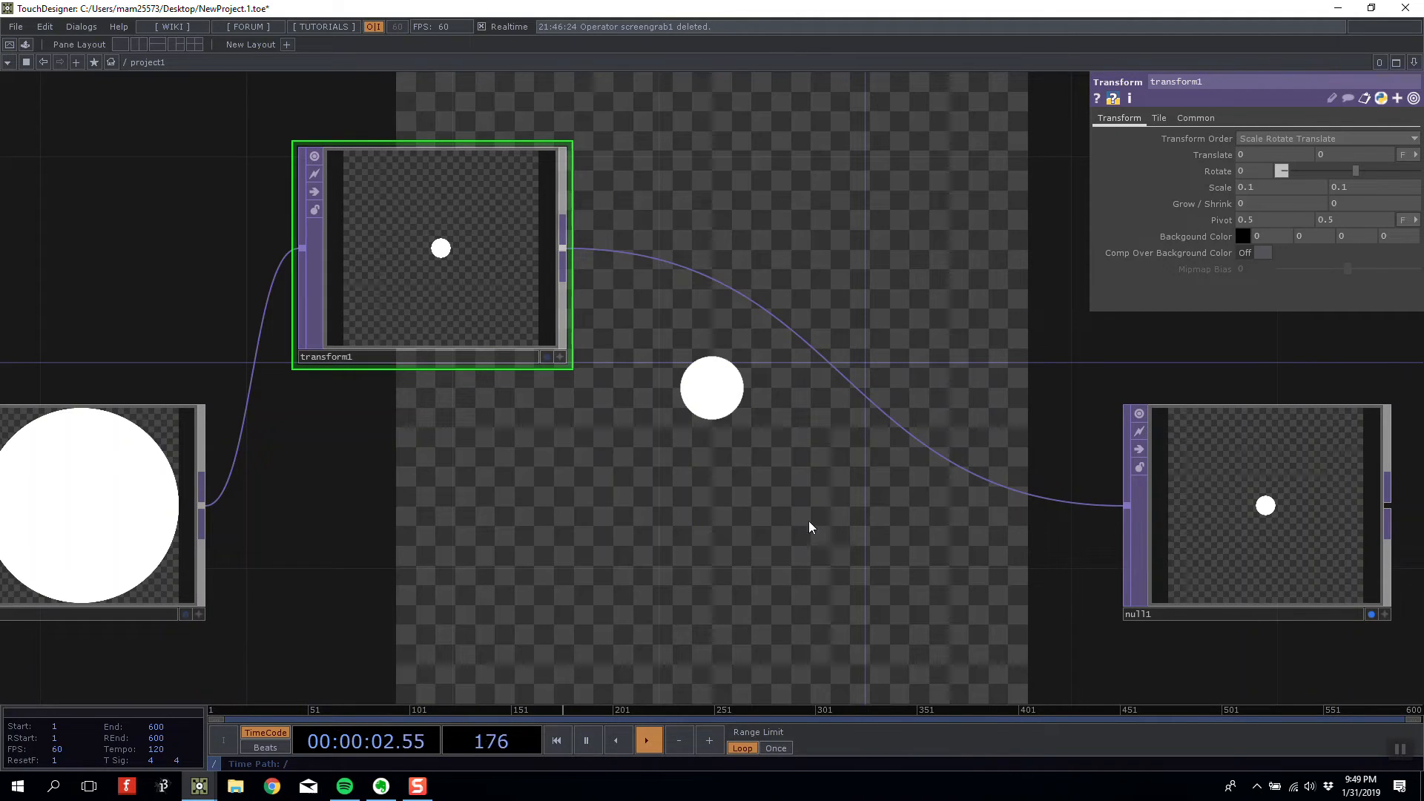
- Add a Composite TOP below transform1 and open its list of Operation modes
key(Tab)
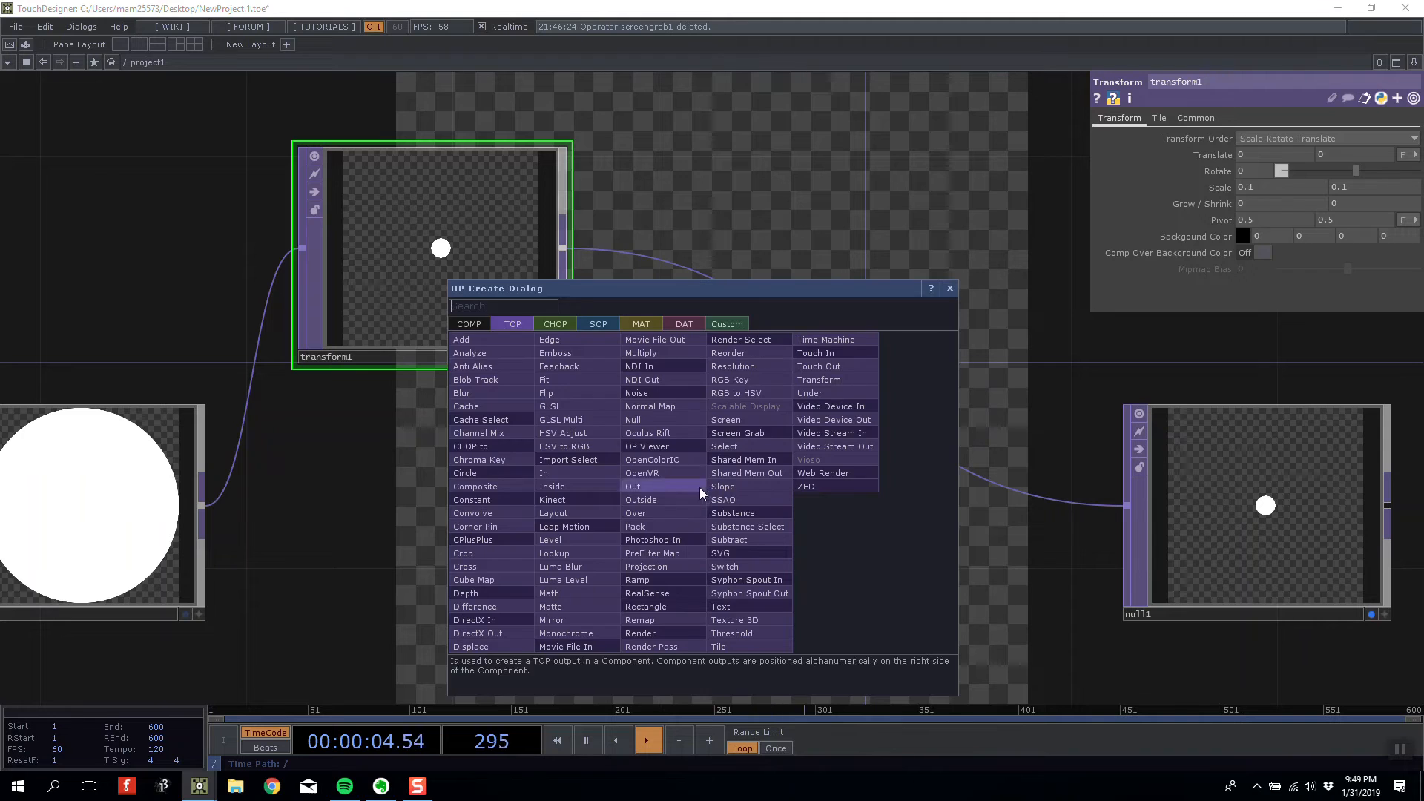
drag(645, 291, 266, 153)
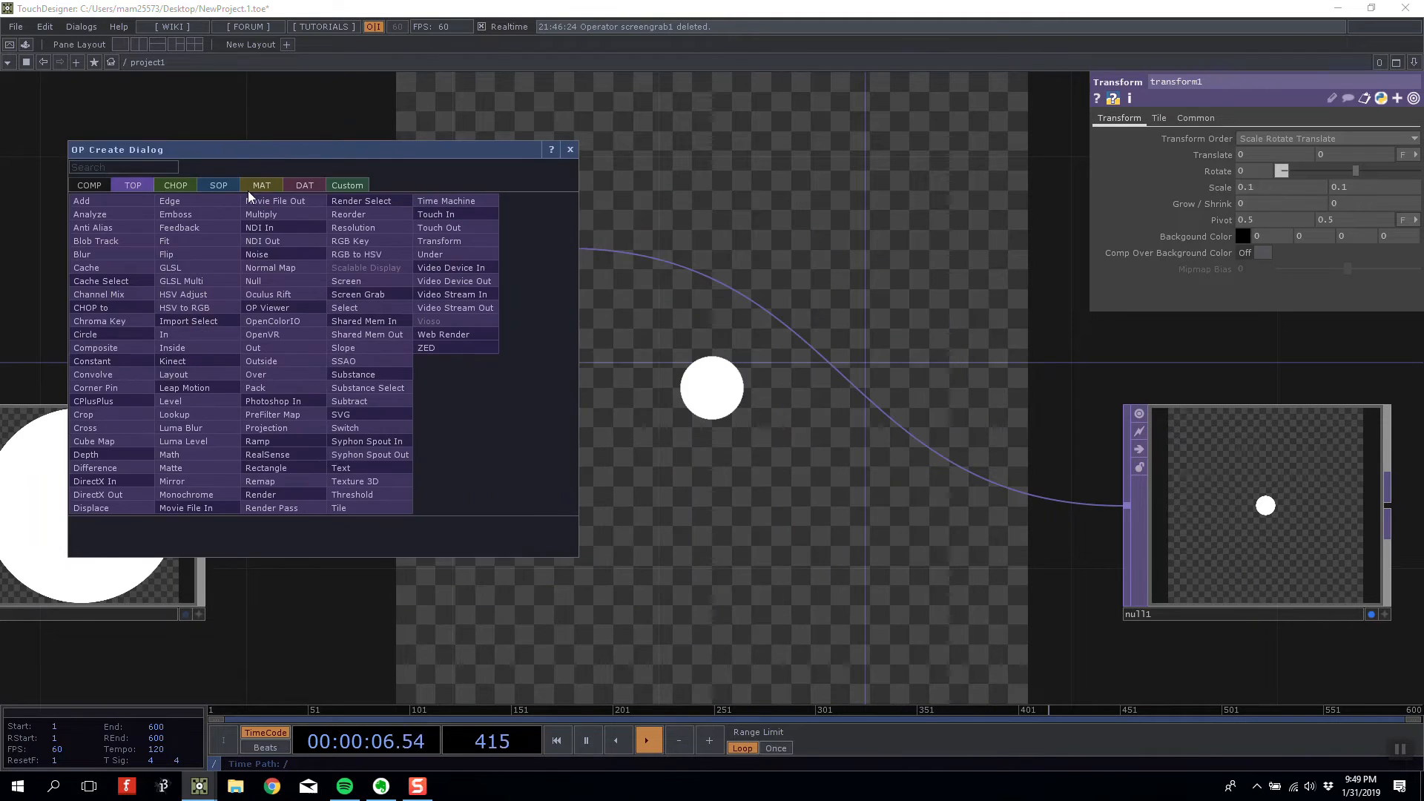
click(122, 347)
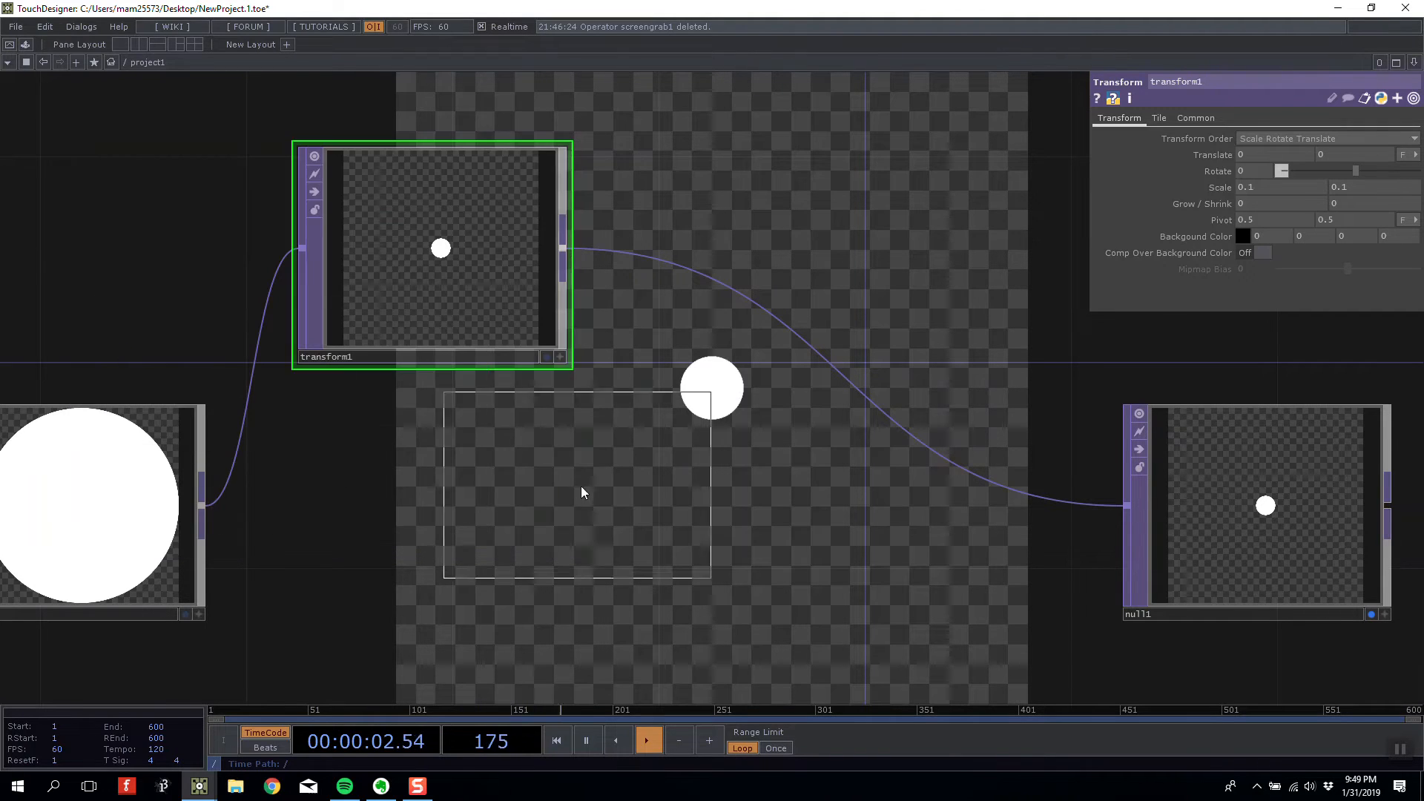
click(586, 462)
click(1250, 204)
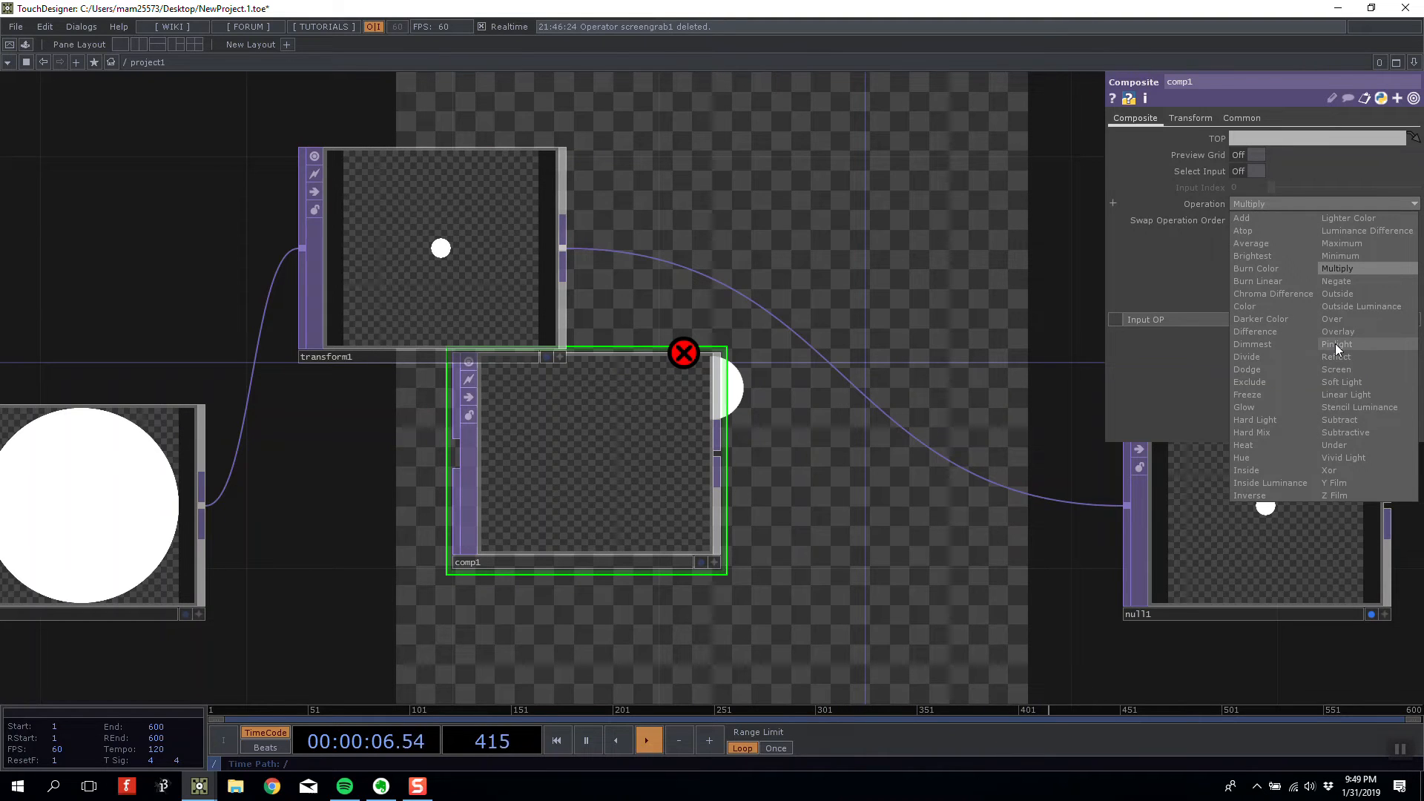
- Place an Over TOP and a Multiply TOP, one above the other, between the Composite node and null1
key(Tab)
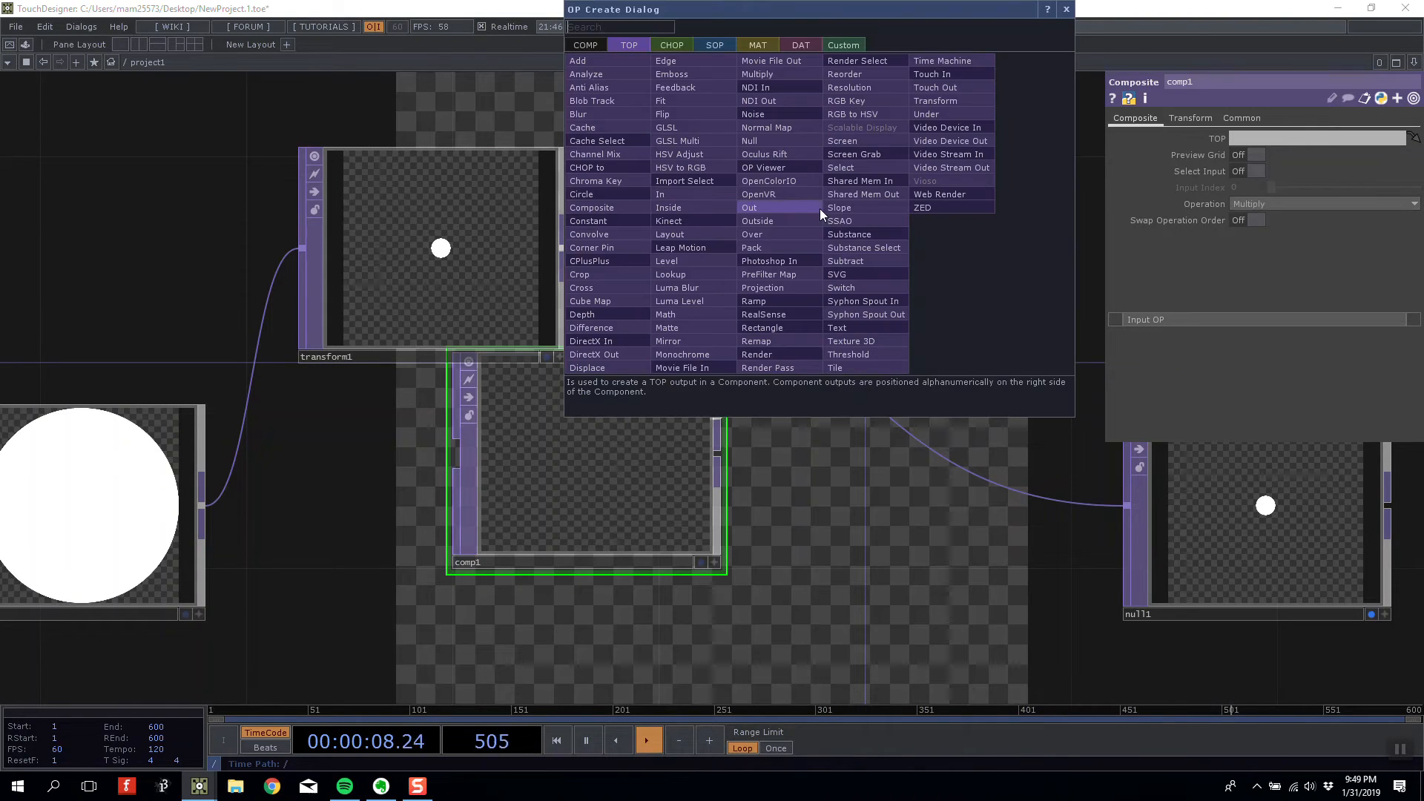
click(790, 235)
click(896, 195)
key(Tab)
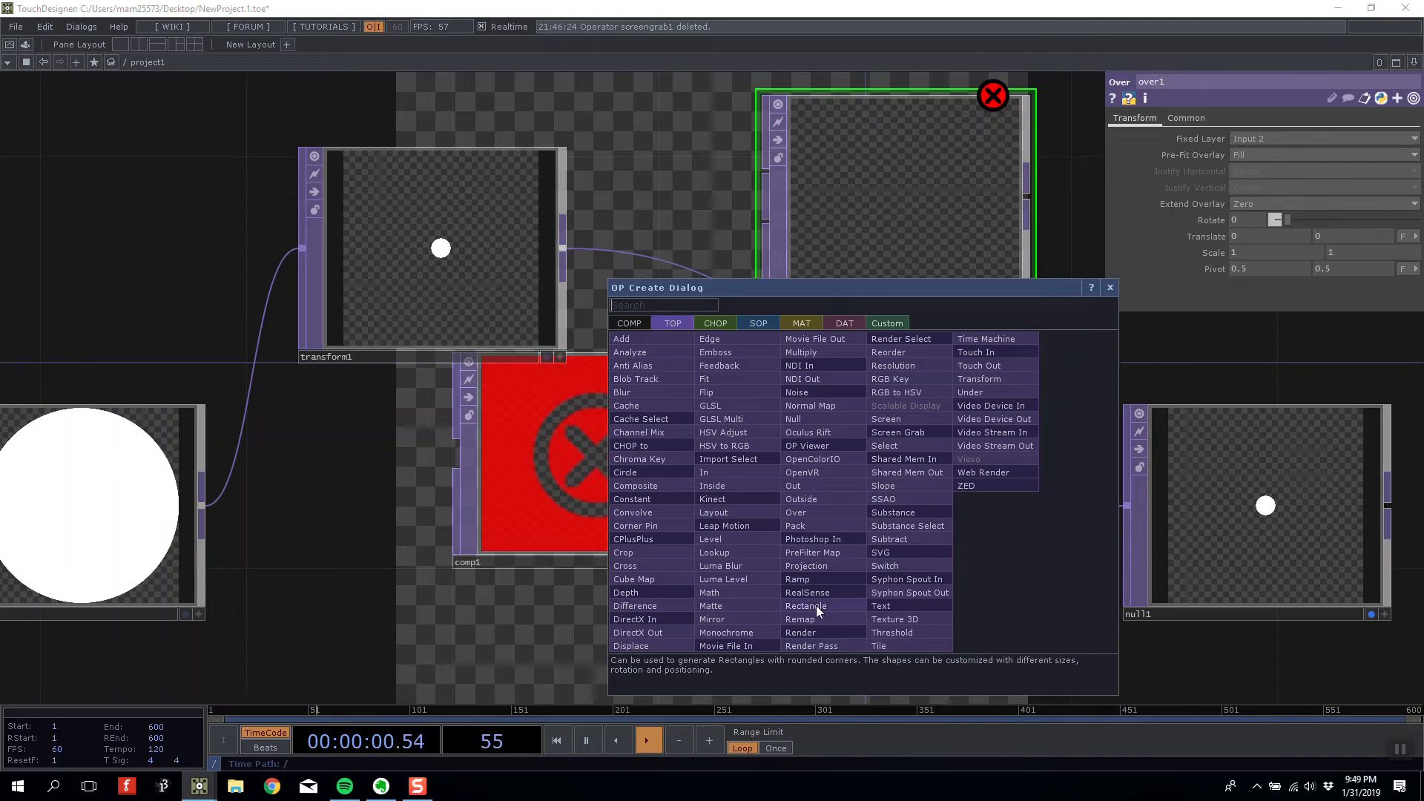
click(801, 352)
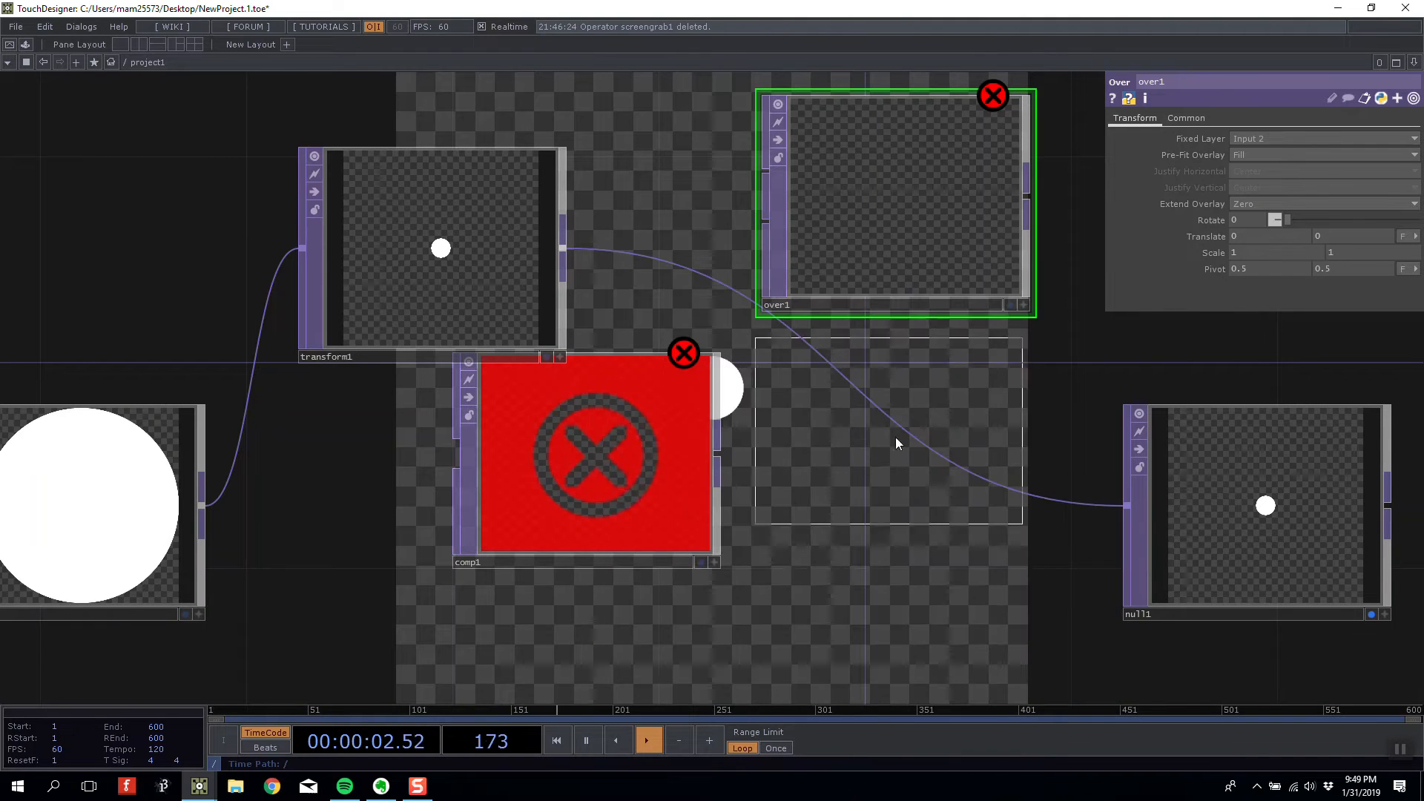
click(897, 439)
- Place an Add TOP directly below the Multiply node
drag(804, 626, 638, 295)
key(Tab)
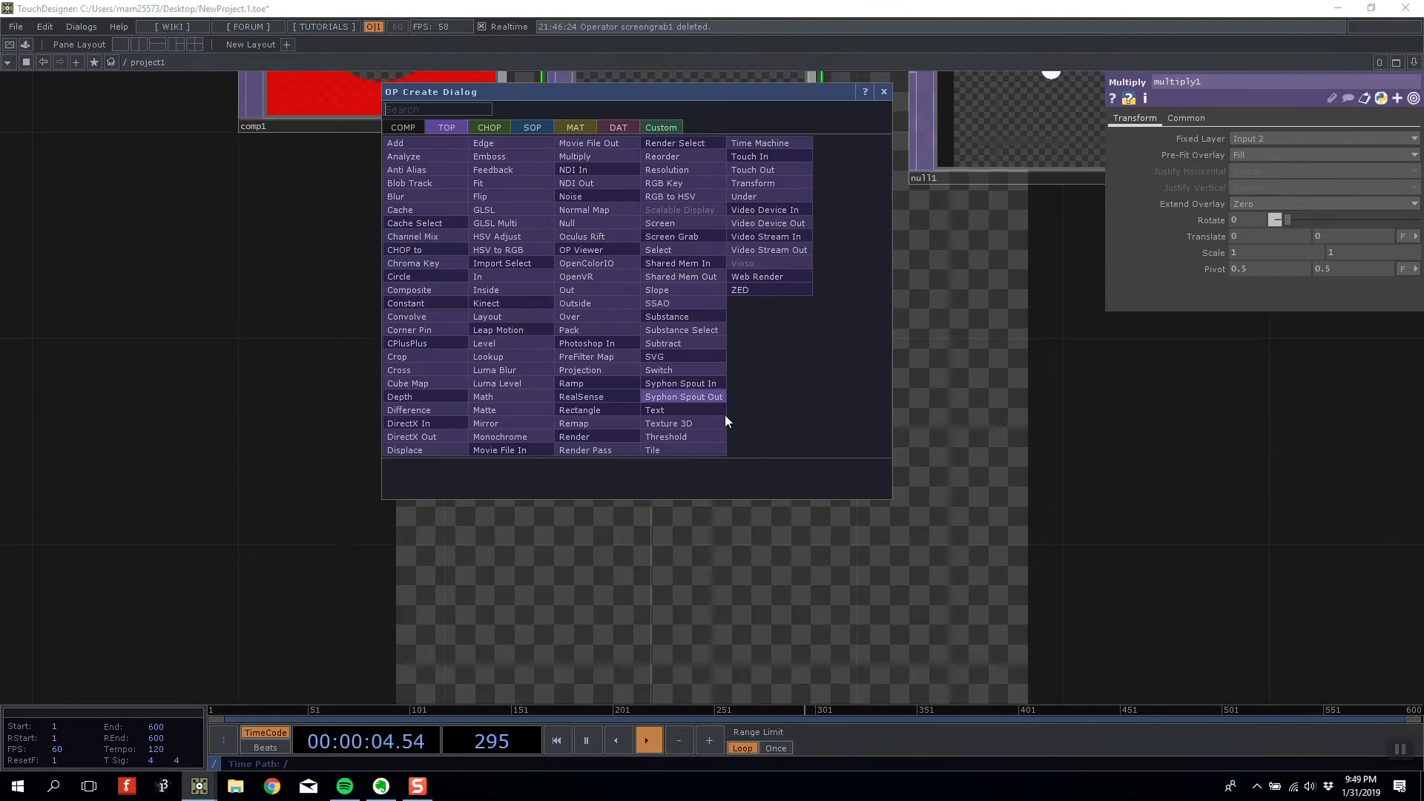
click(412, 143)
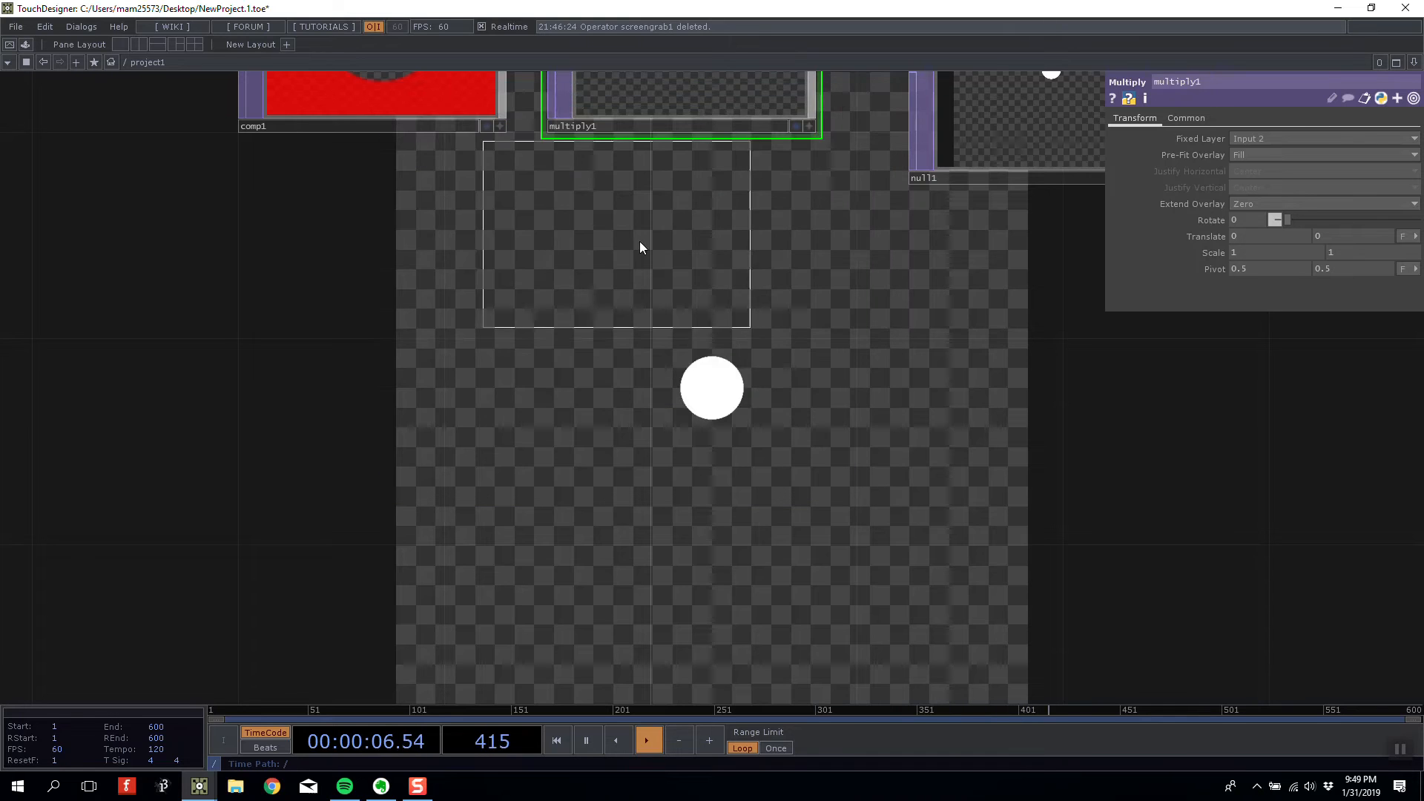
click(698, 280)
drag(979, 385, 839, 534)
scroll(938, 560, down, 2)
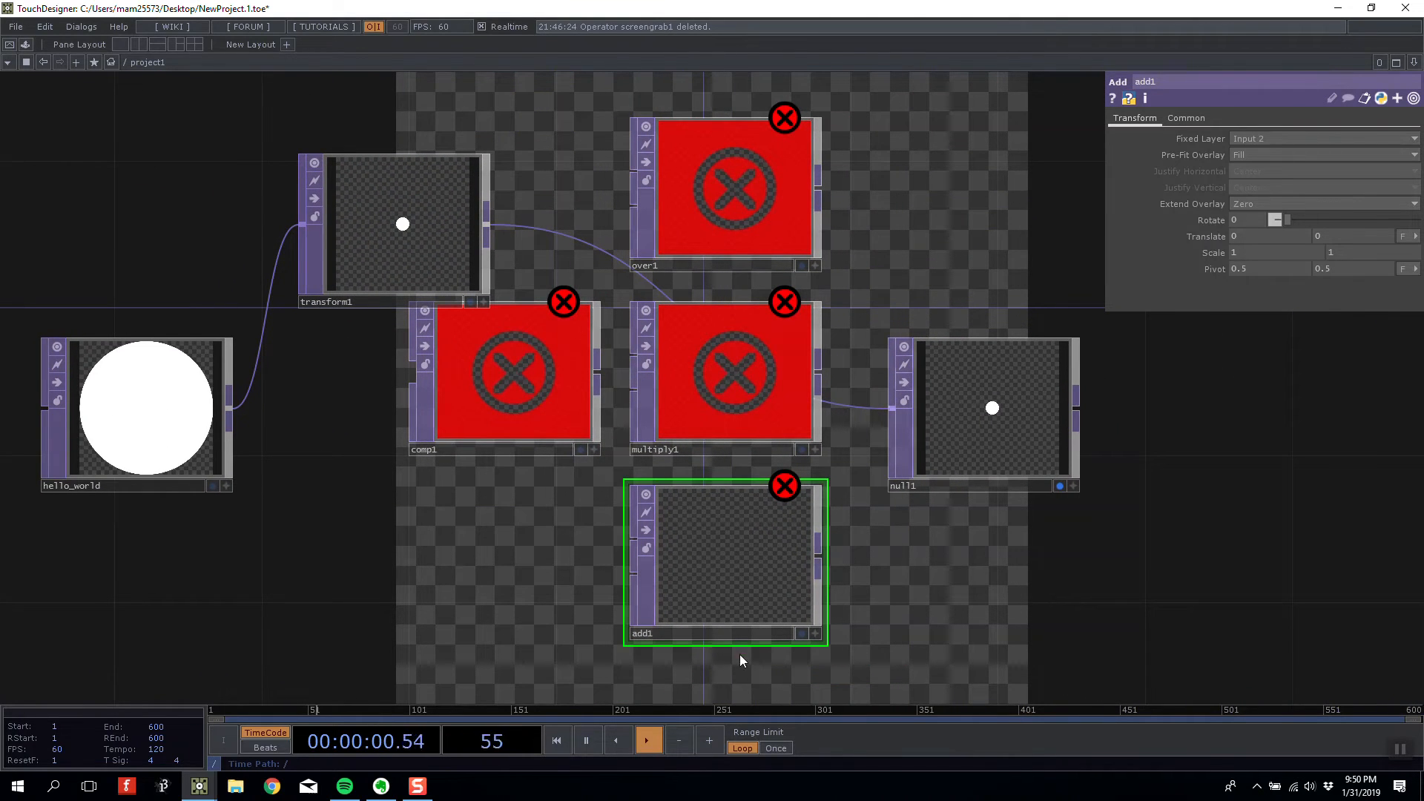
- Delete the over1, multiply1 and add1 nodes
drag(633, 578, 502, 512)
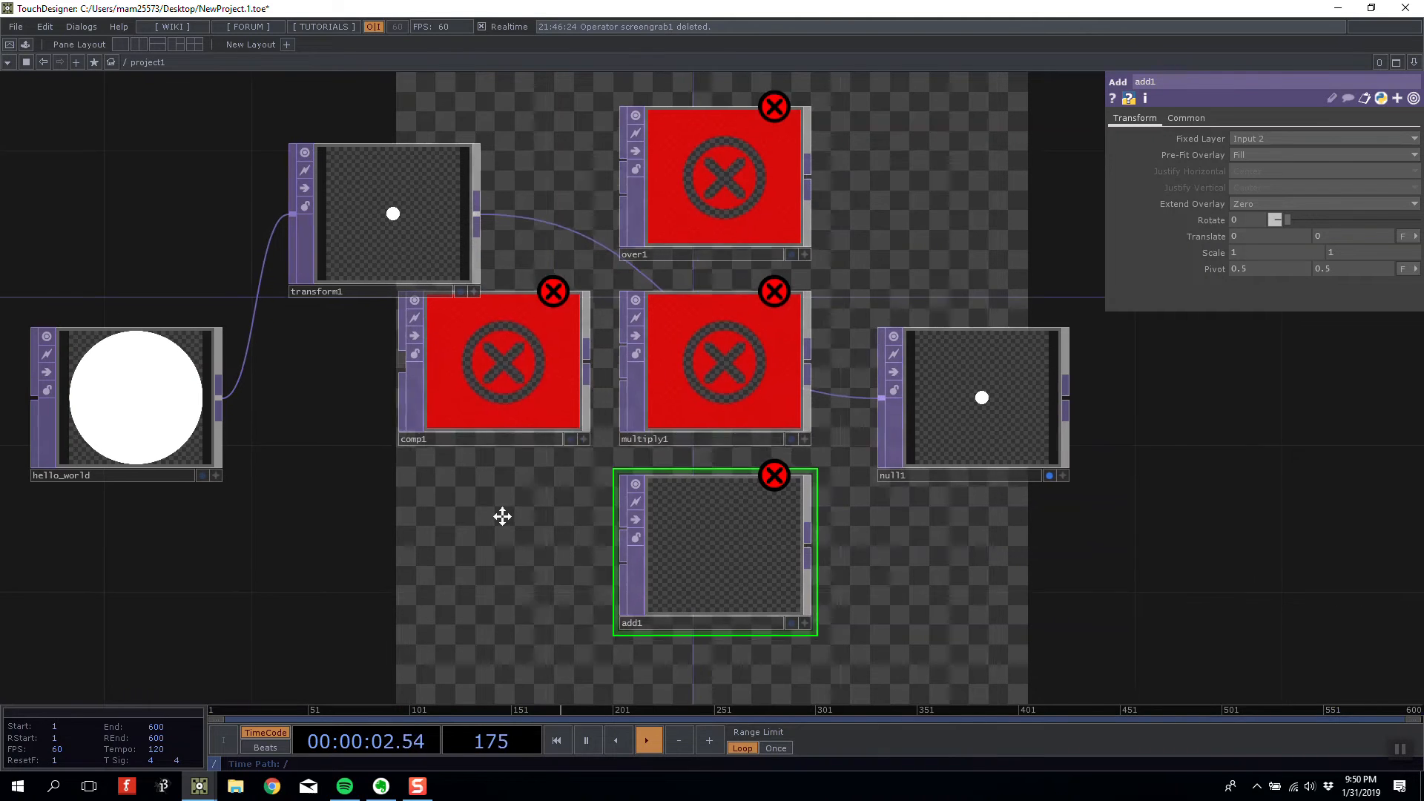
ctrl+click(705, 326)
ctrl+click(667, 127)
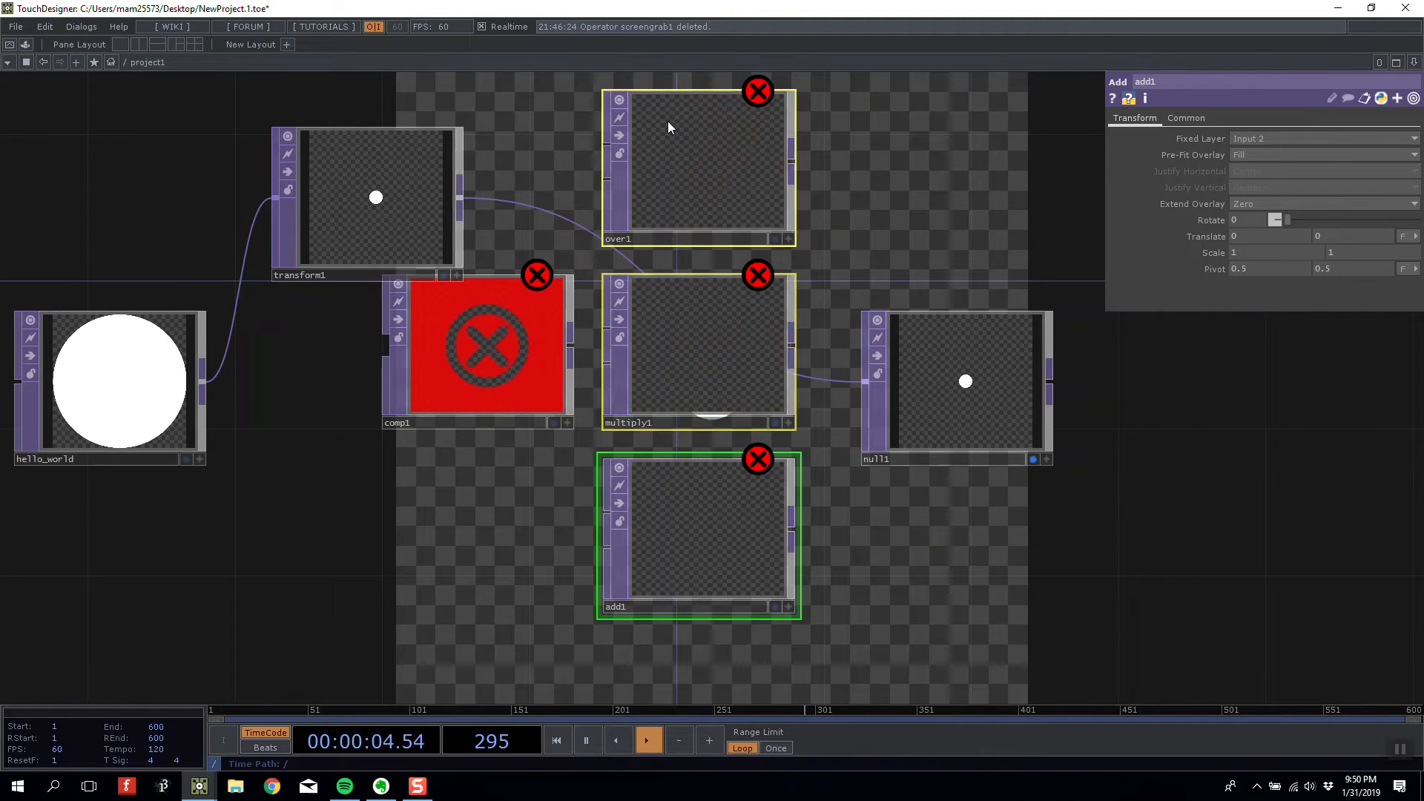
key(Delete)
- Move comp1 just left of null1 at the same level and raise transform1 a little higher
drag(528, 350, 689, 363)
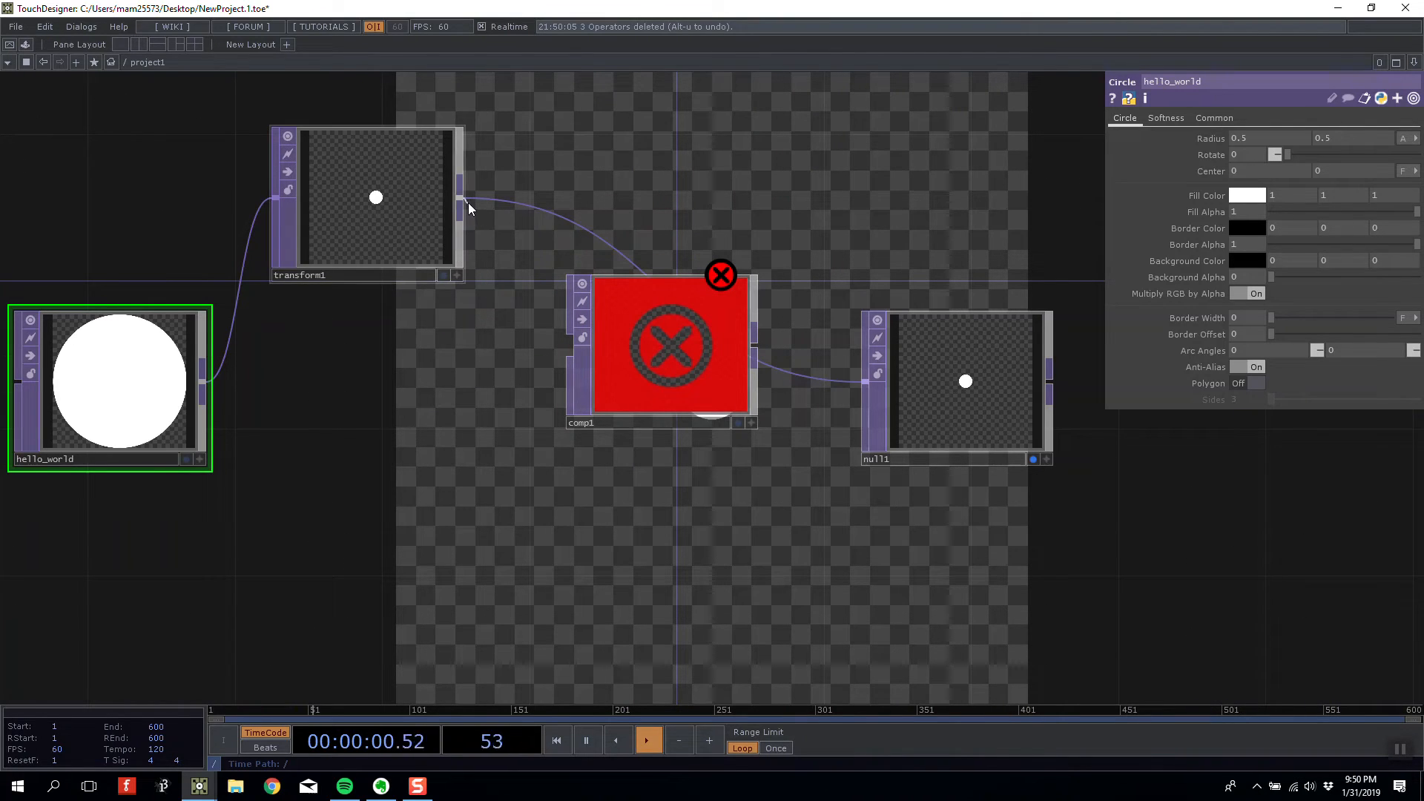
drag(425, 188, 421, 153)
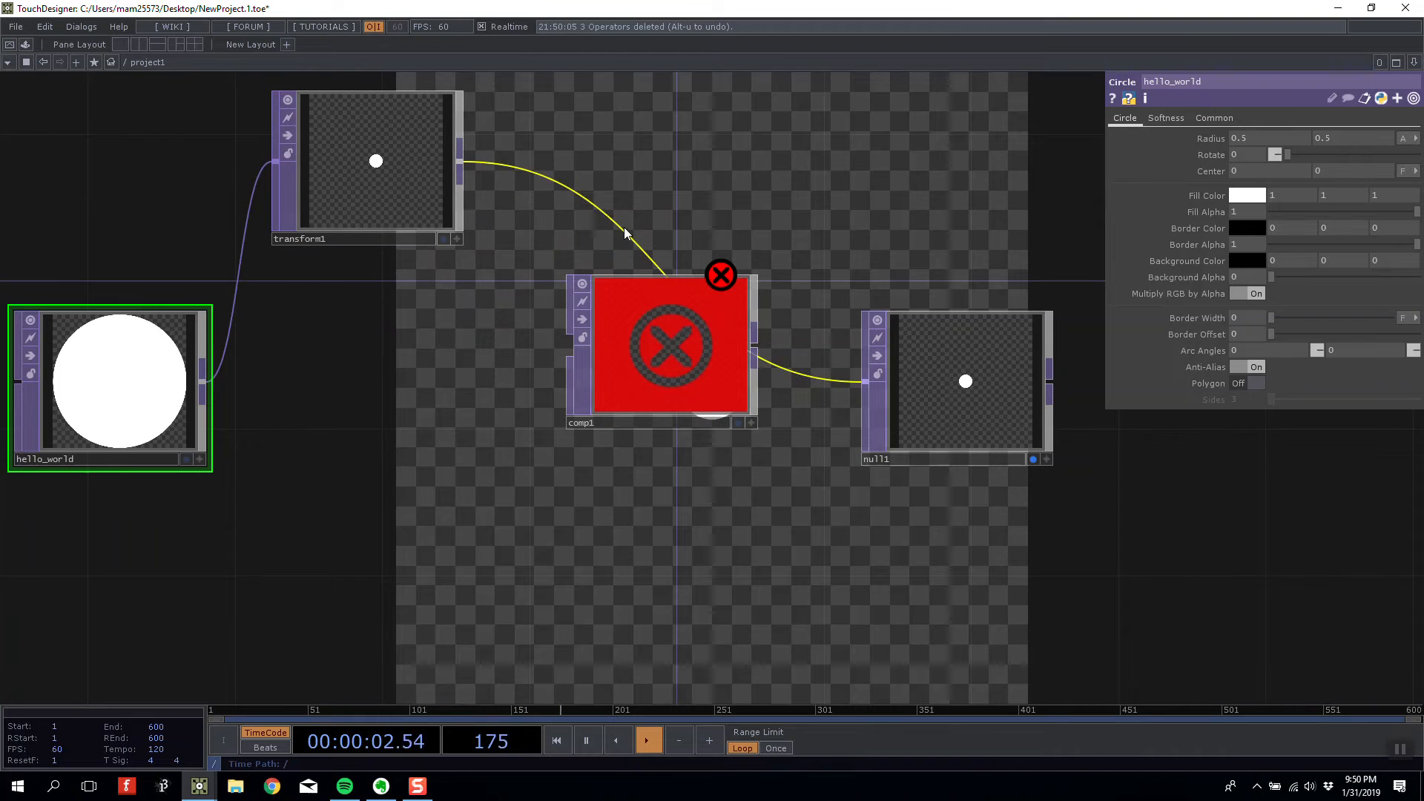
drag(712, 376, 750, 411)
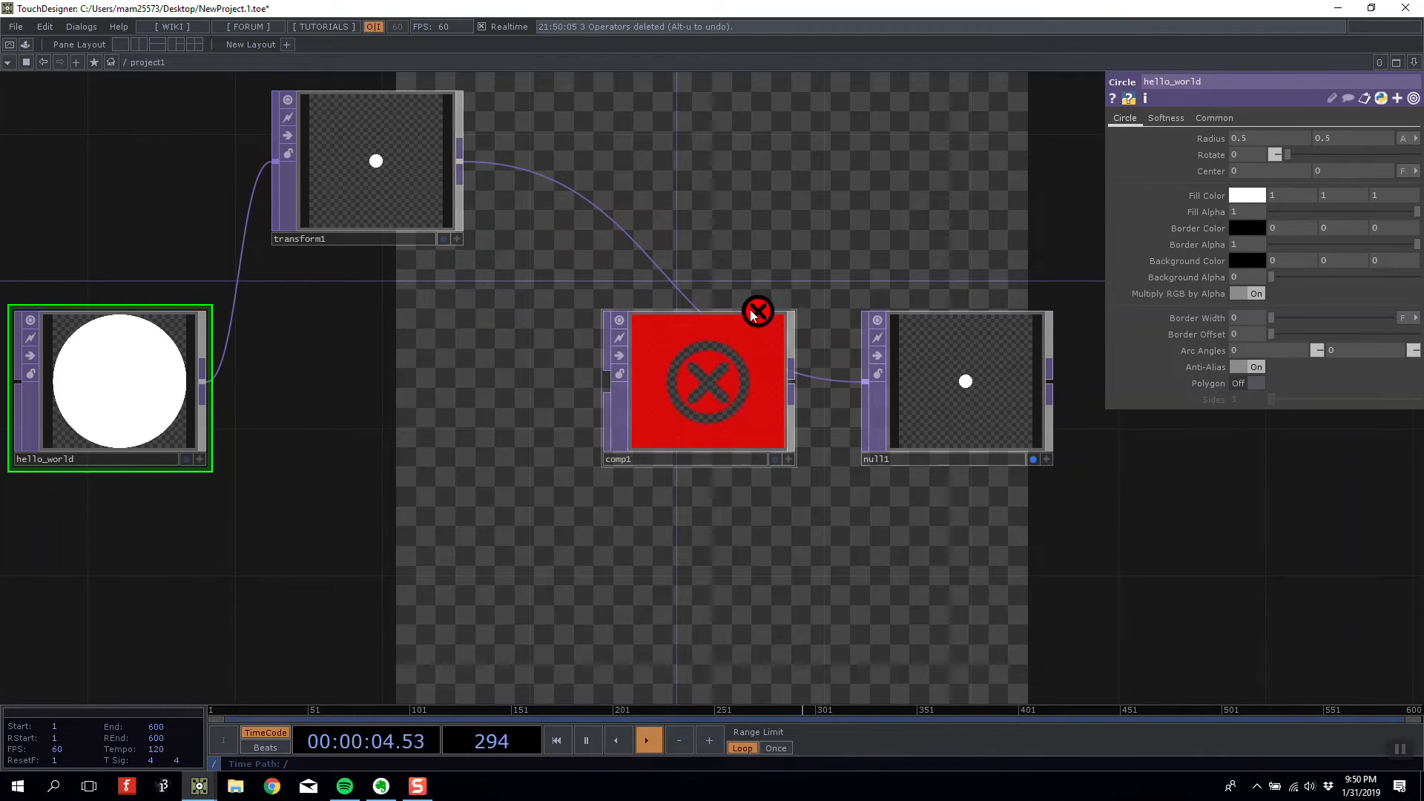
- Check comp1's error details, and wire the outputs of transform1 and hello_world into comp1 as its first and second inputs
mouse_move(757, 312)
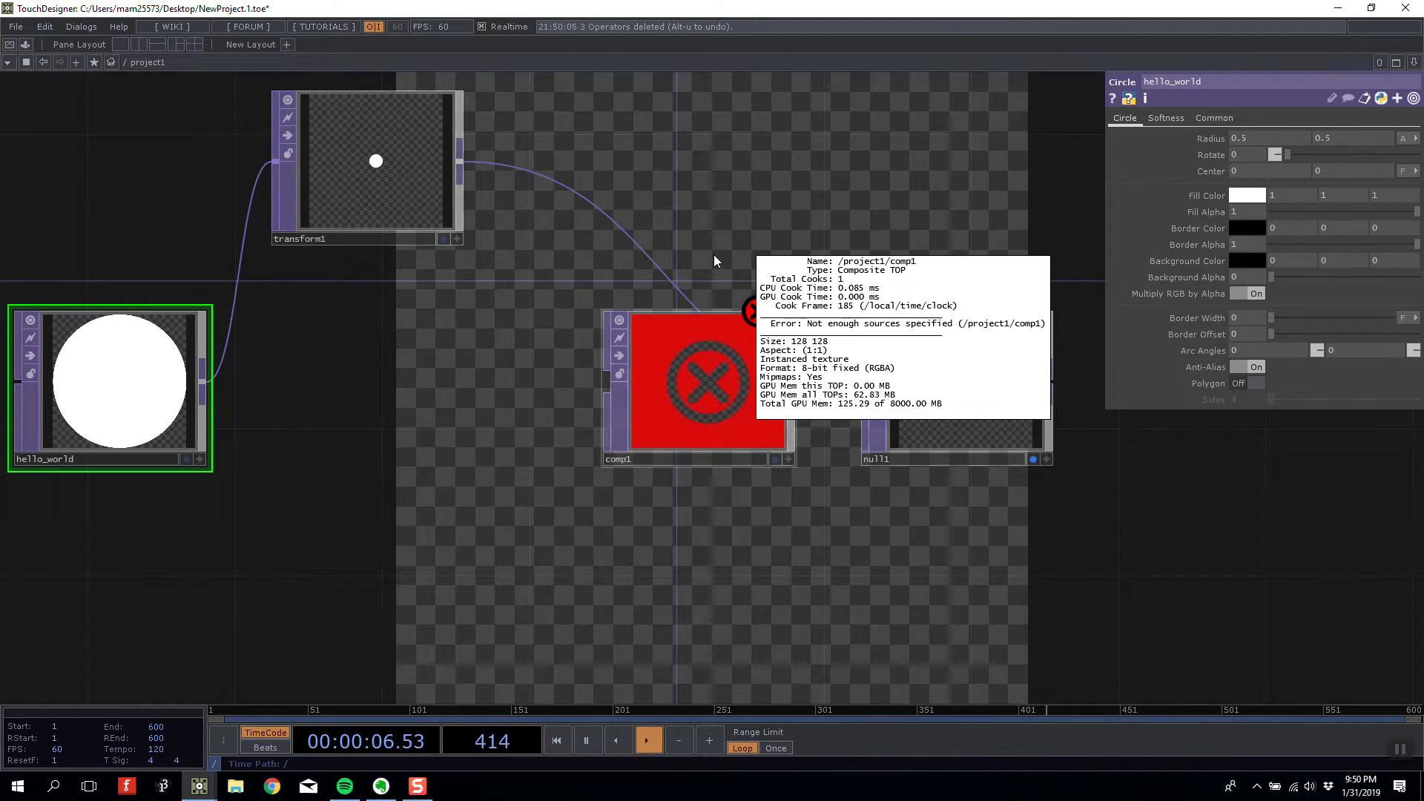
drag(460, 158, 607, 382)
drag(203, 382, 605, 386)
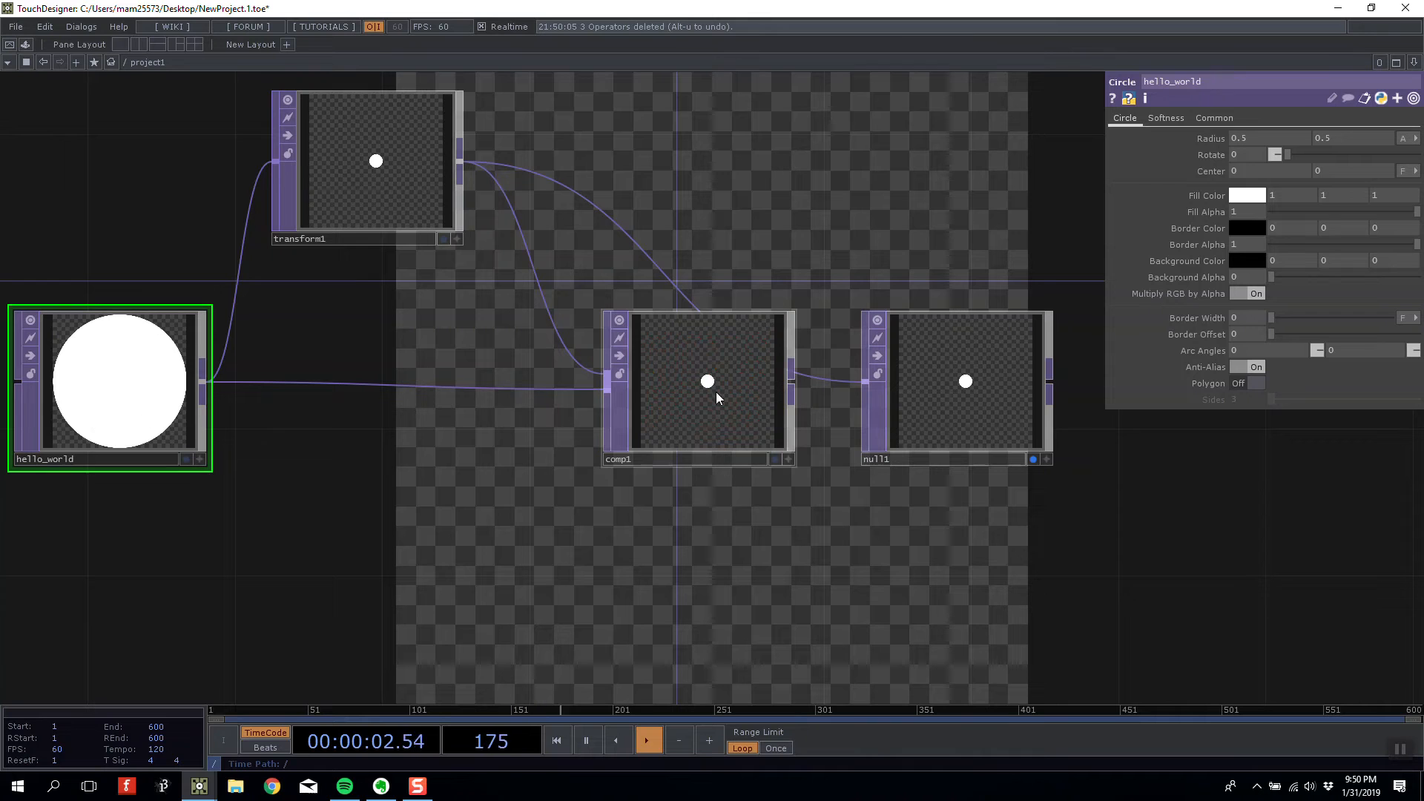
- Set the Operation of comp1 to Over
click(711, 415)
middle_drag(700, 410, 687, 409)
drag(744, 150, 699, 206)
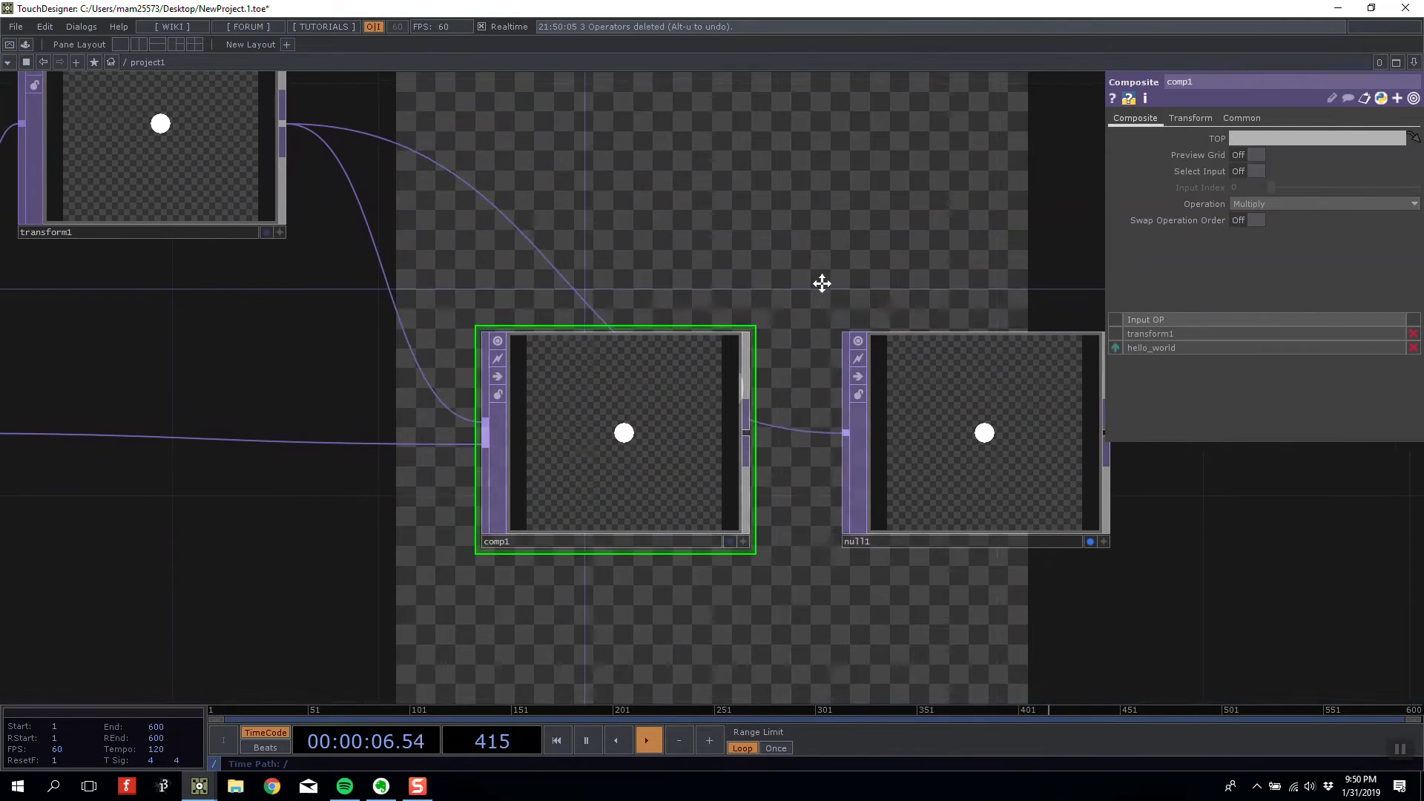
drag(820, 283, 941, 285)
click(1251, 205)
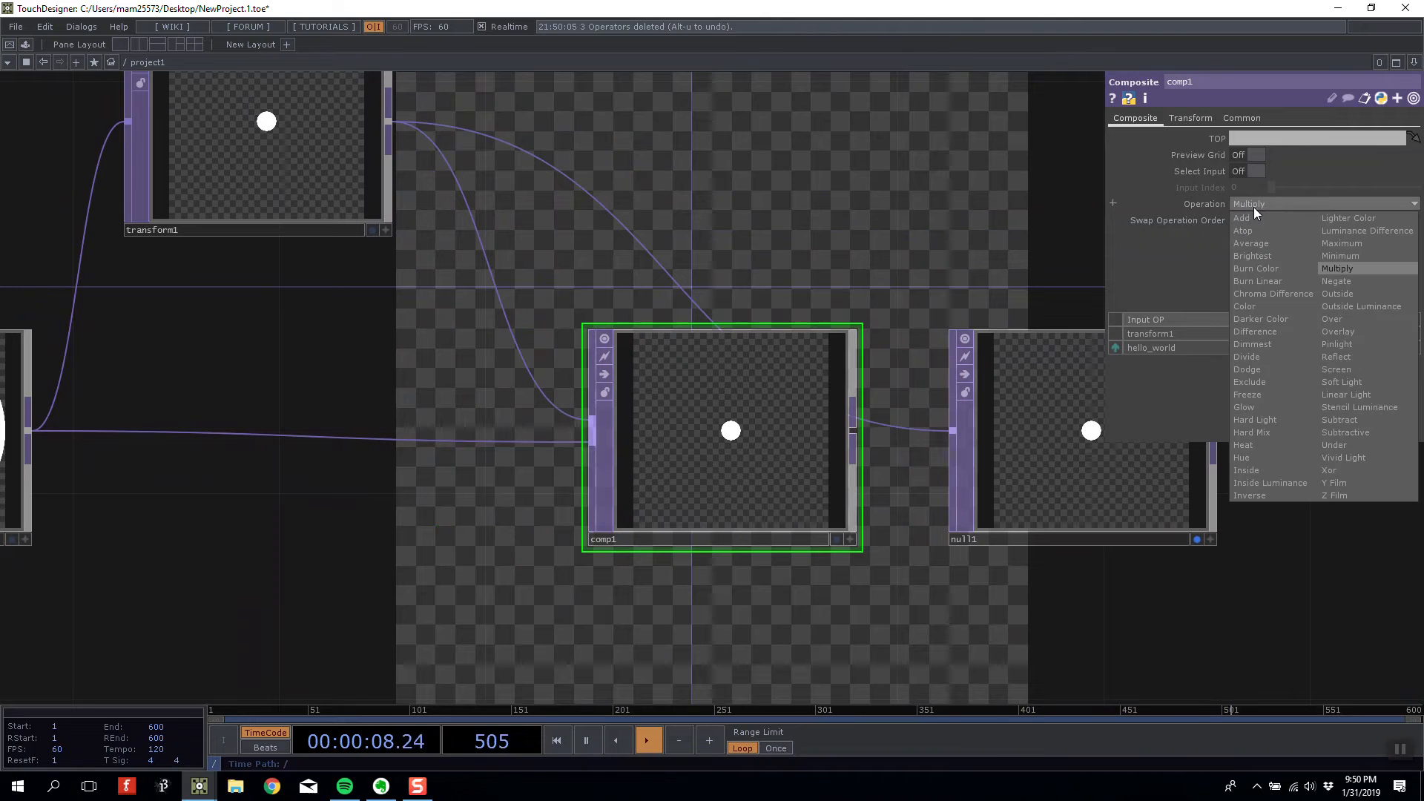
click(1367, 319)
- Connect comp1's output to null1 in place of transform1 and move comp1 closer to null1
drag(685, 262, 734, 272)
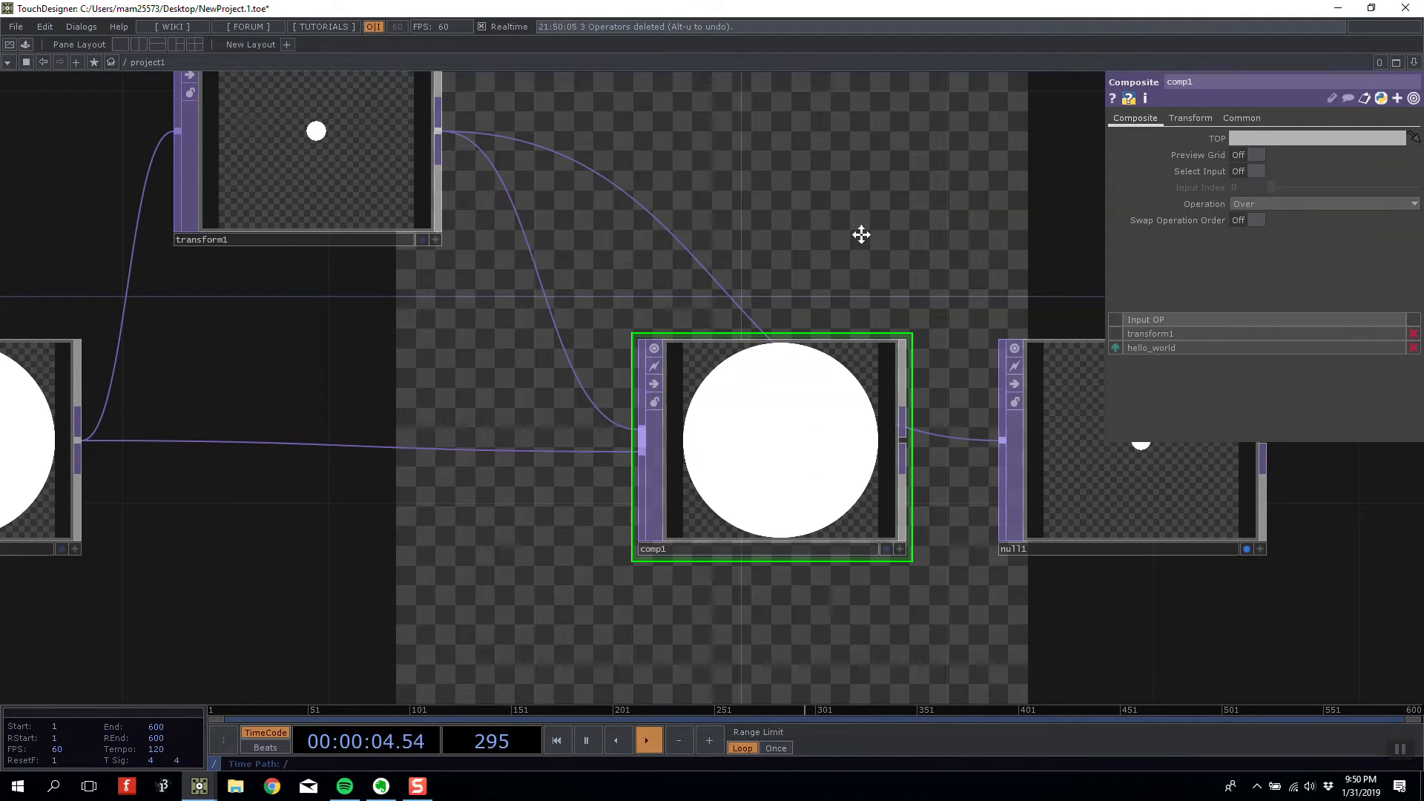
drag(861, 234, 843, 244)
drag(730, 203, 754, 280)
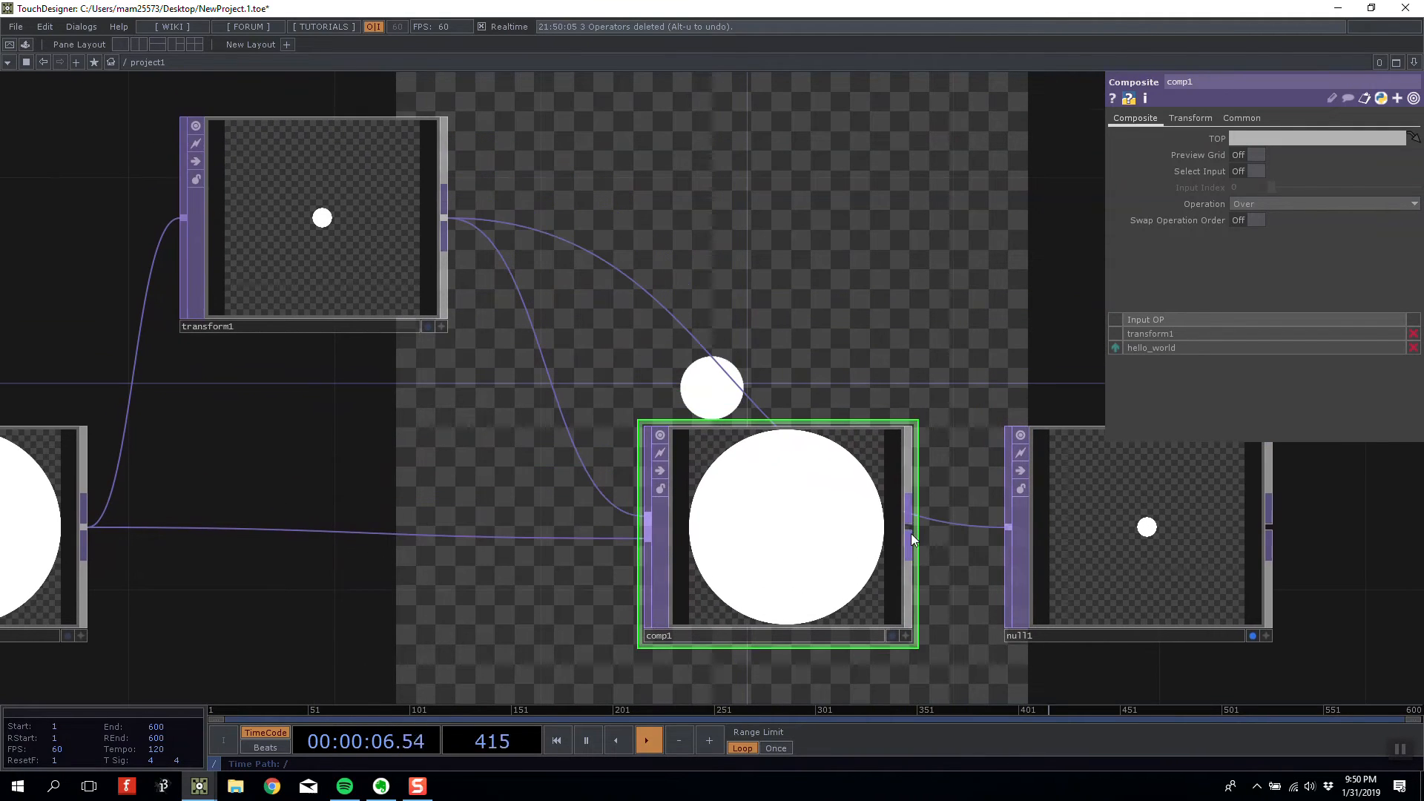
drag(911, 532, 1007, 528)
drag(885, 470, 935, 468)
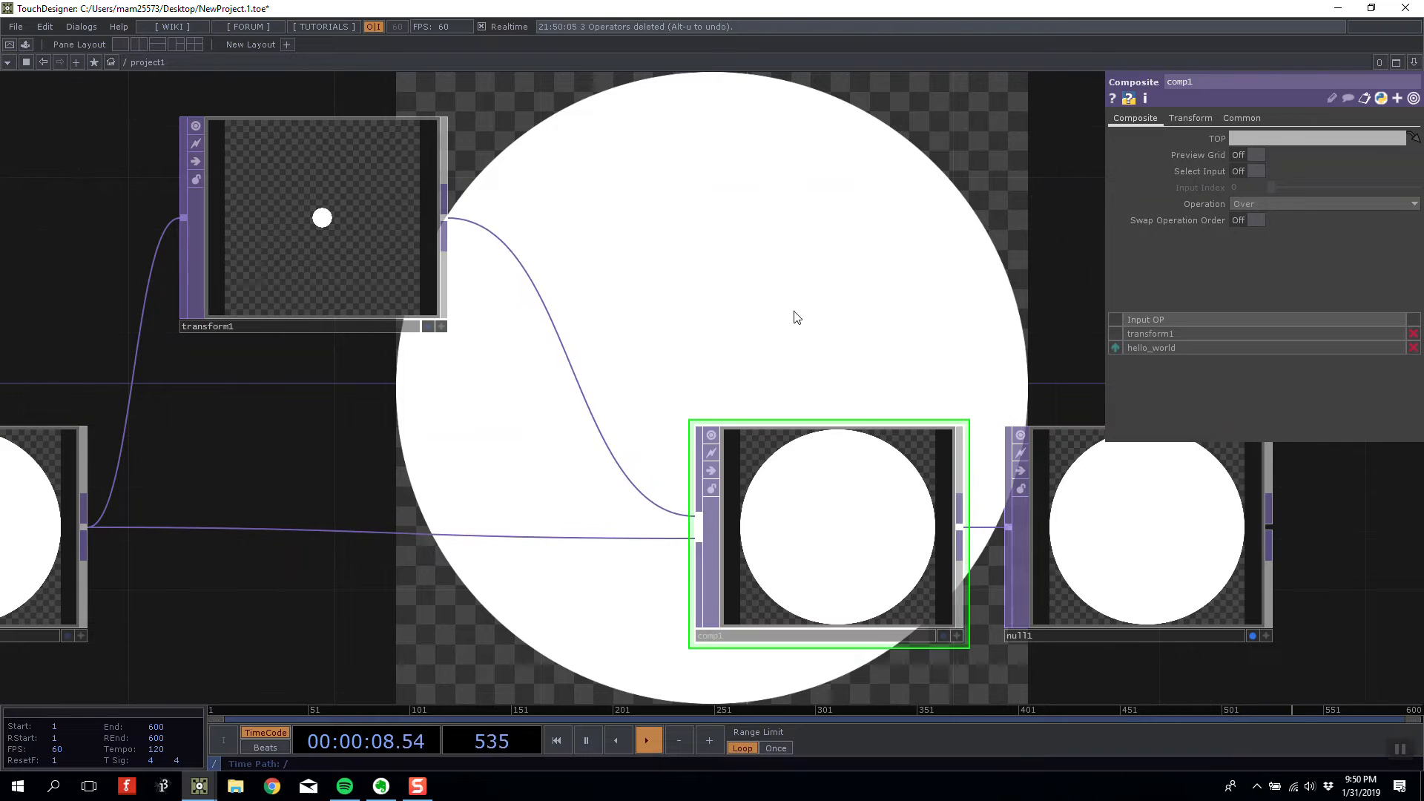
- Shift transform1 slightly to the right, between hello_world and comp1
drag(796, 317, 1032, 393)
drag(520, 274, 587, 284)
drag(350, 225, 400, 242)
drag(629, 265, 621, 301)
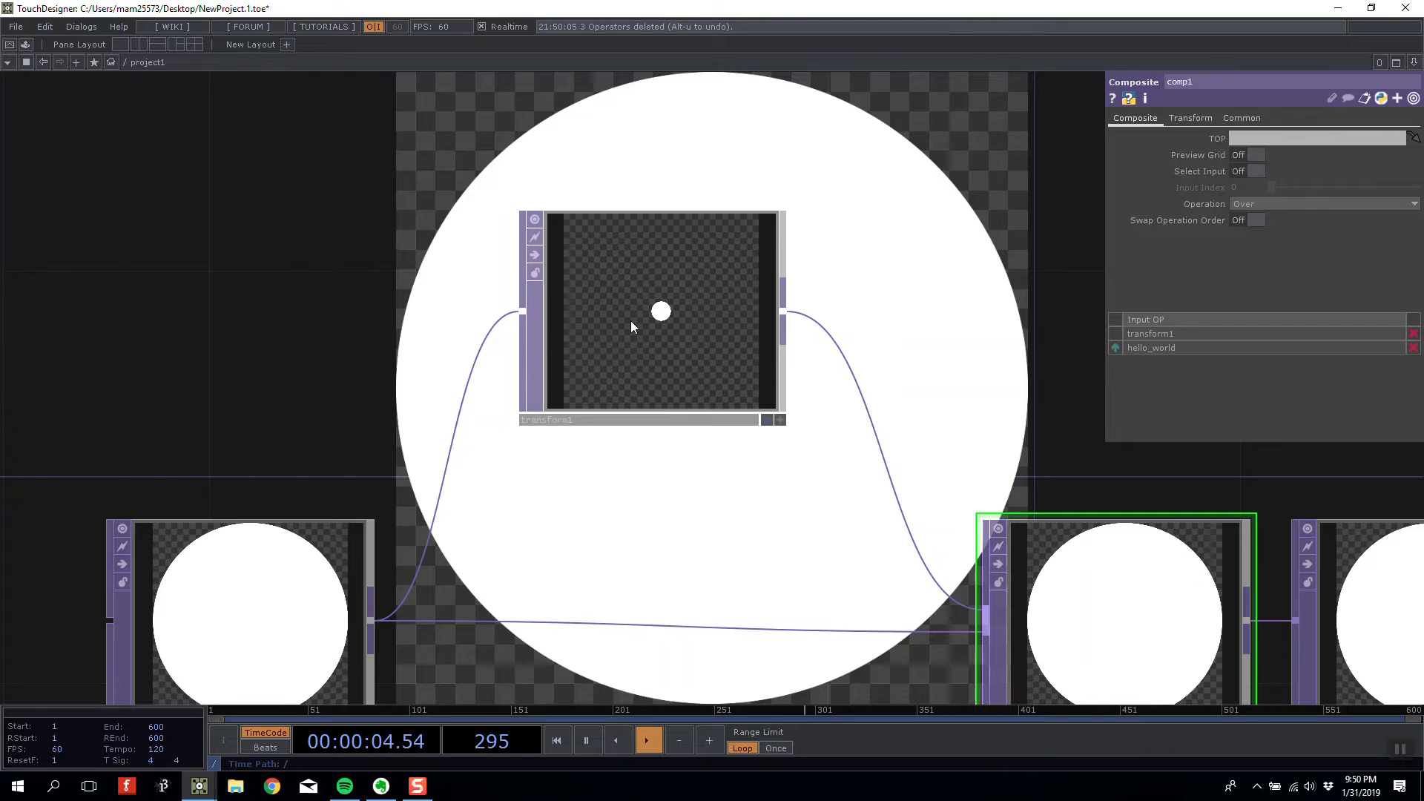
- Add a Constant TOP above hello_world, level with transform1
drag(287, 175, 354, 206)
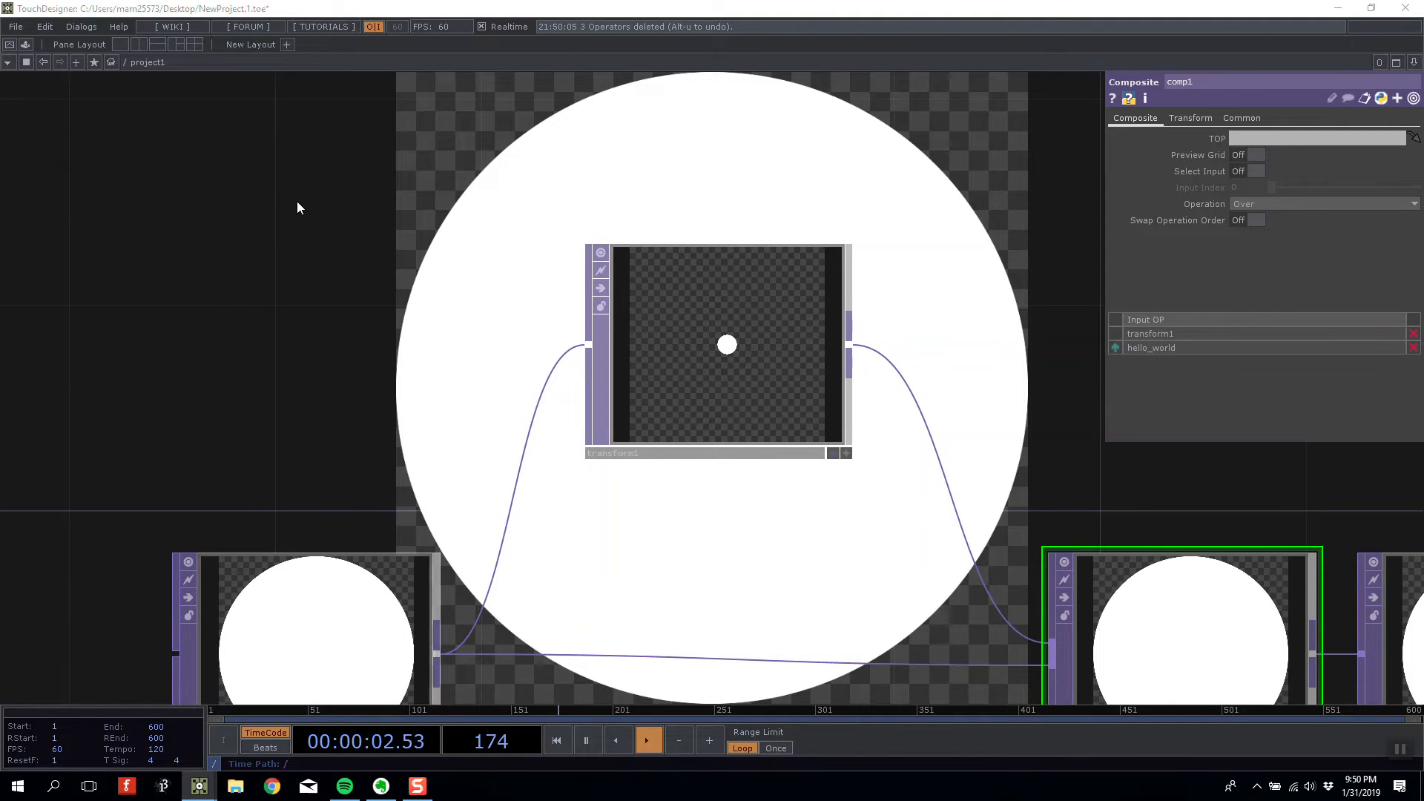
click(297, 201)
key(Delete)
key(Tab)
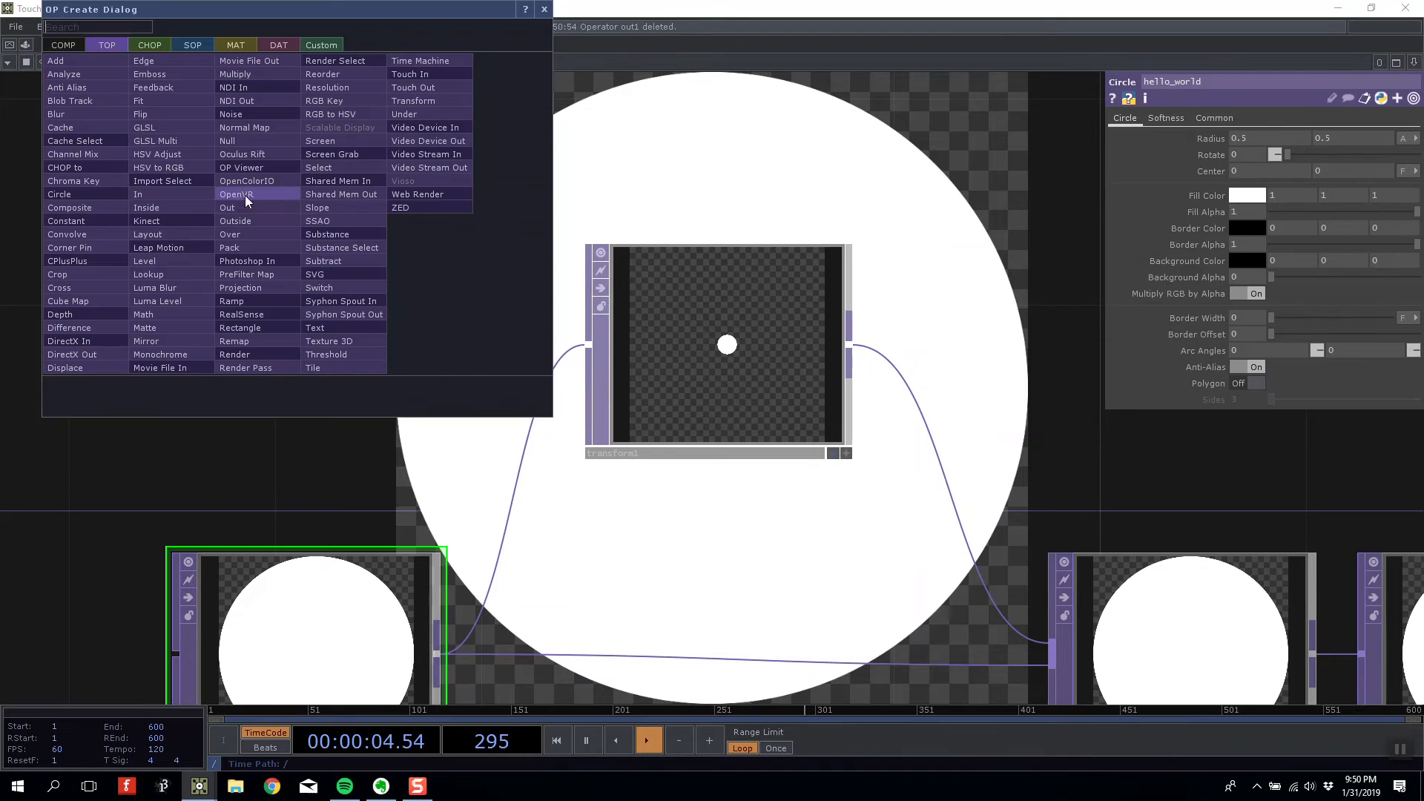
click(100, 222)
click(315, 278)
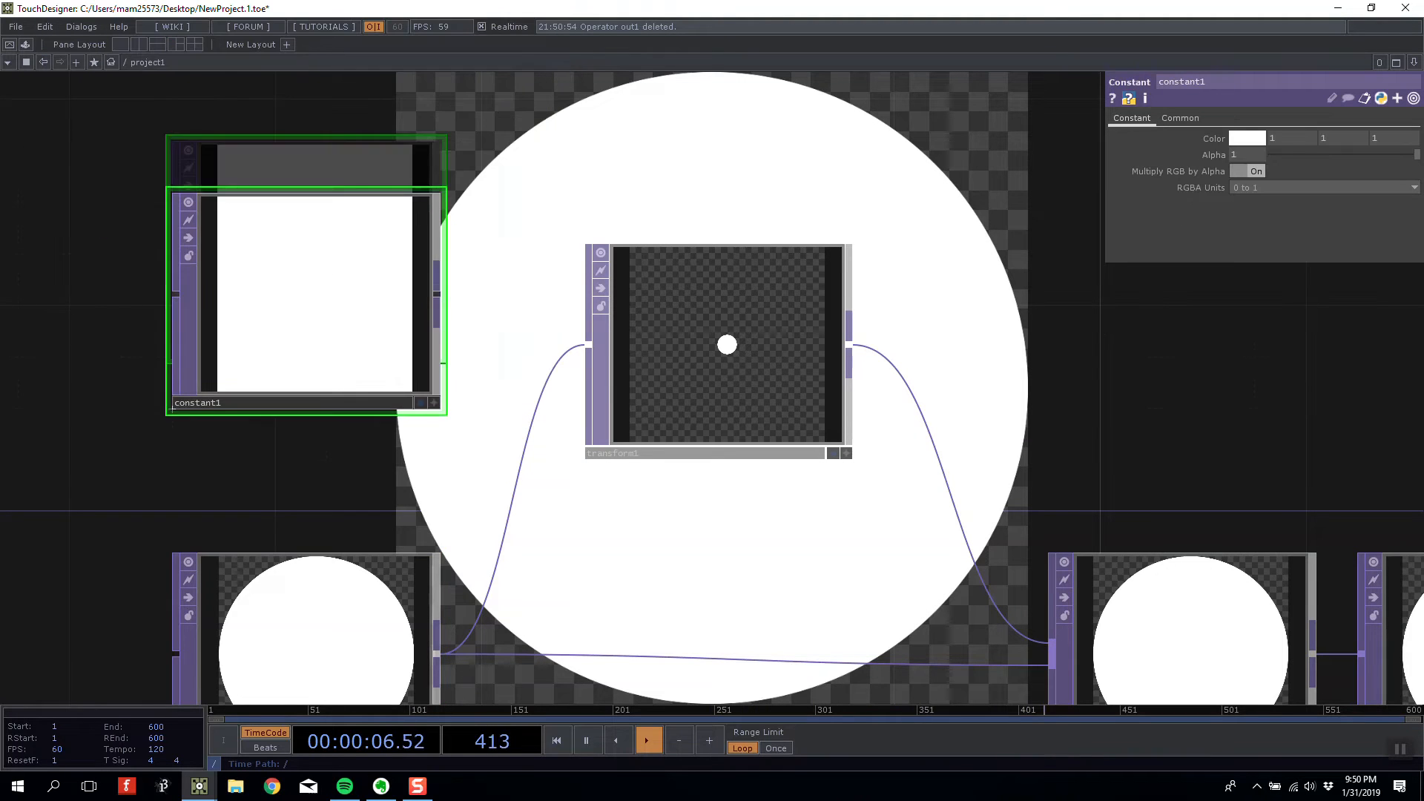
middle_drag(350, 225, 435, 195)
drag(435, 194, 431, 230)
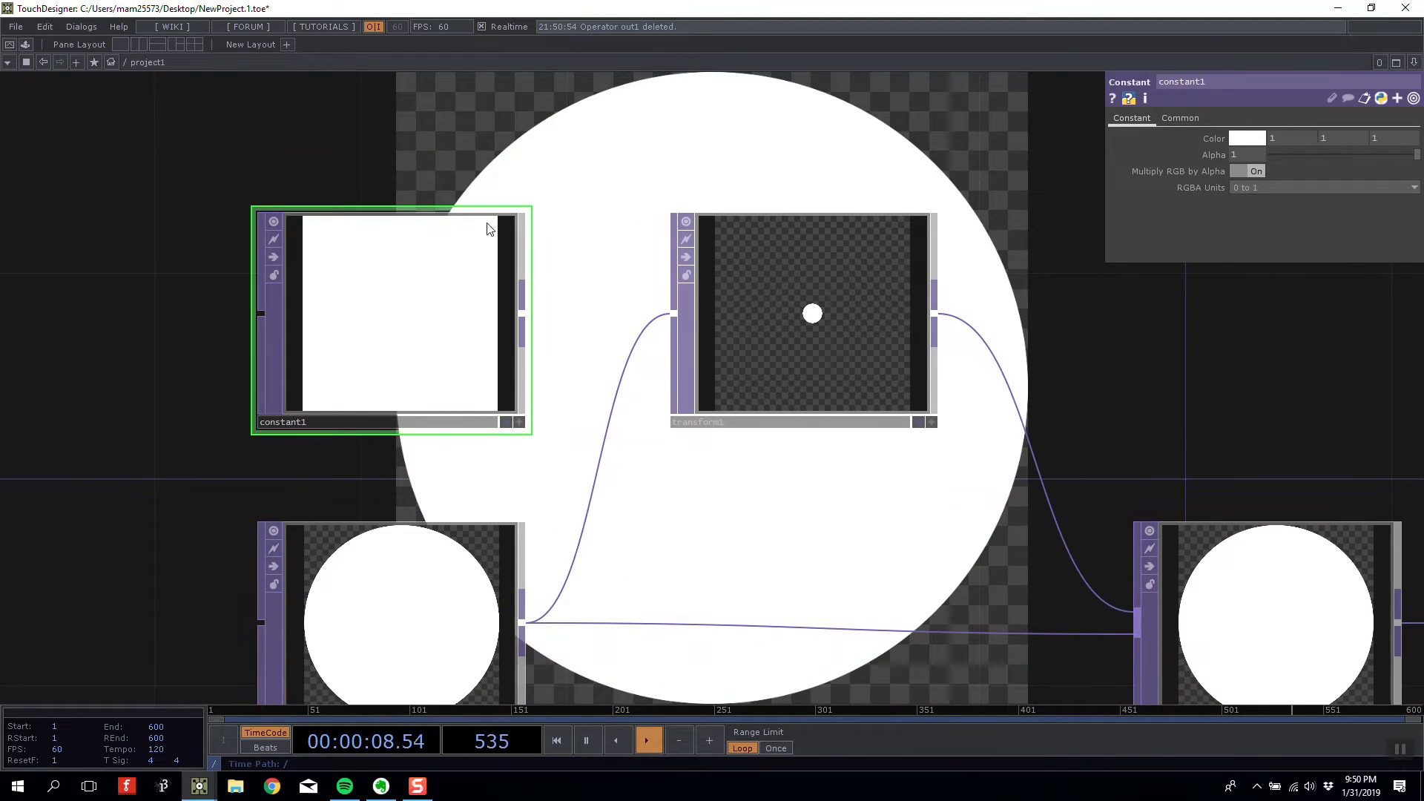
- Set constant1's color to black by lowering its Value to 0
click(1180, 118)
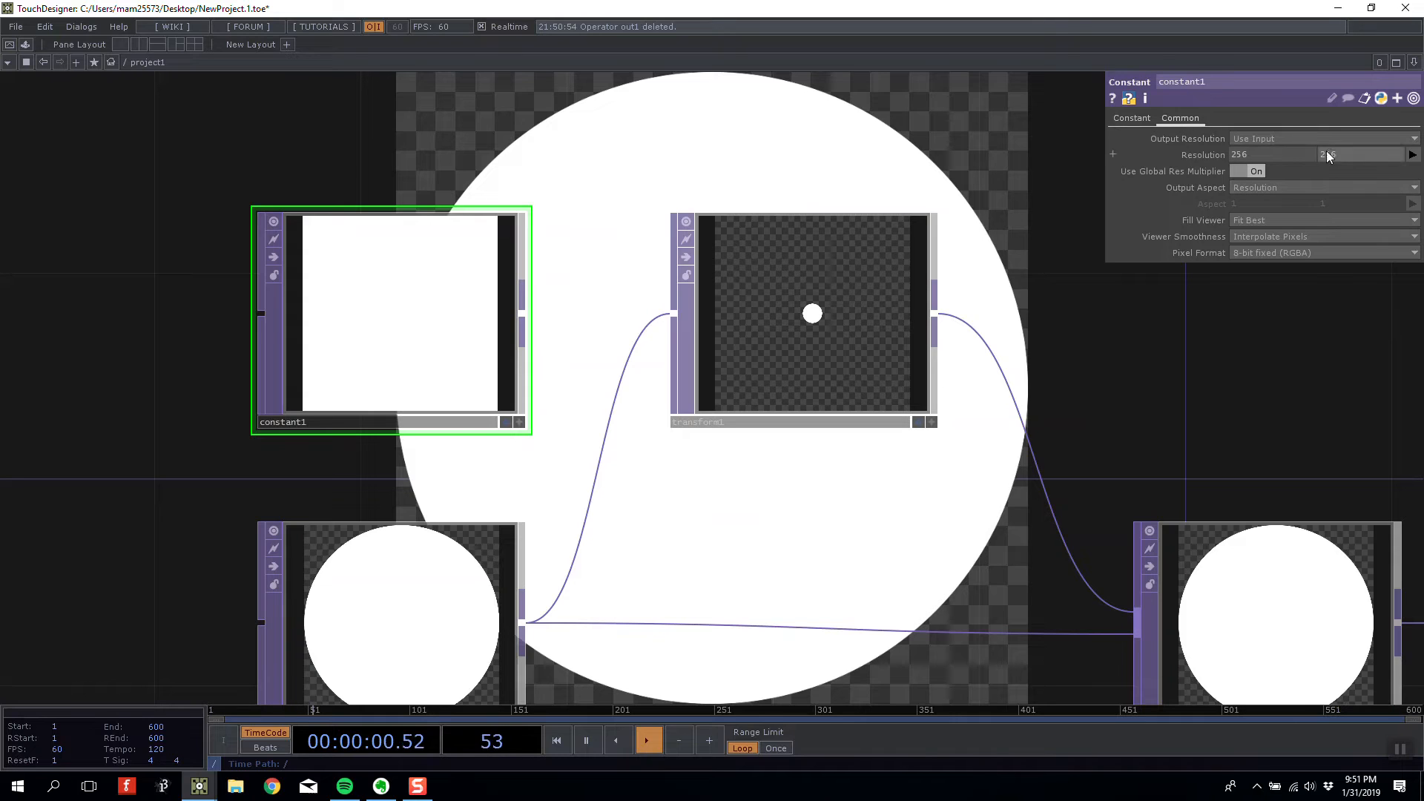
click(1128, 120)
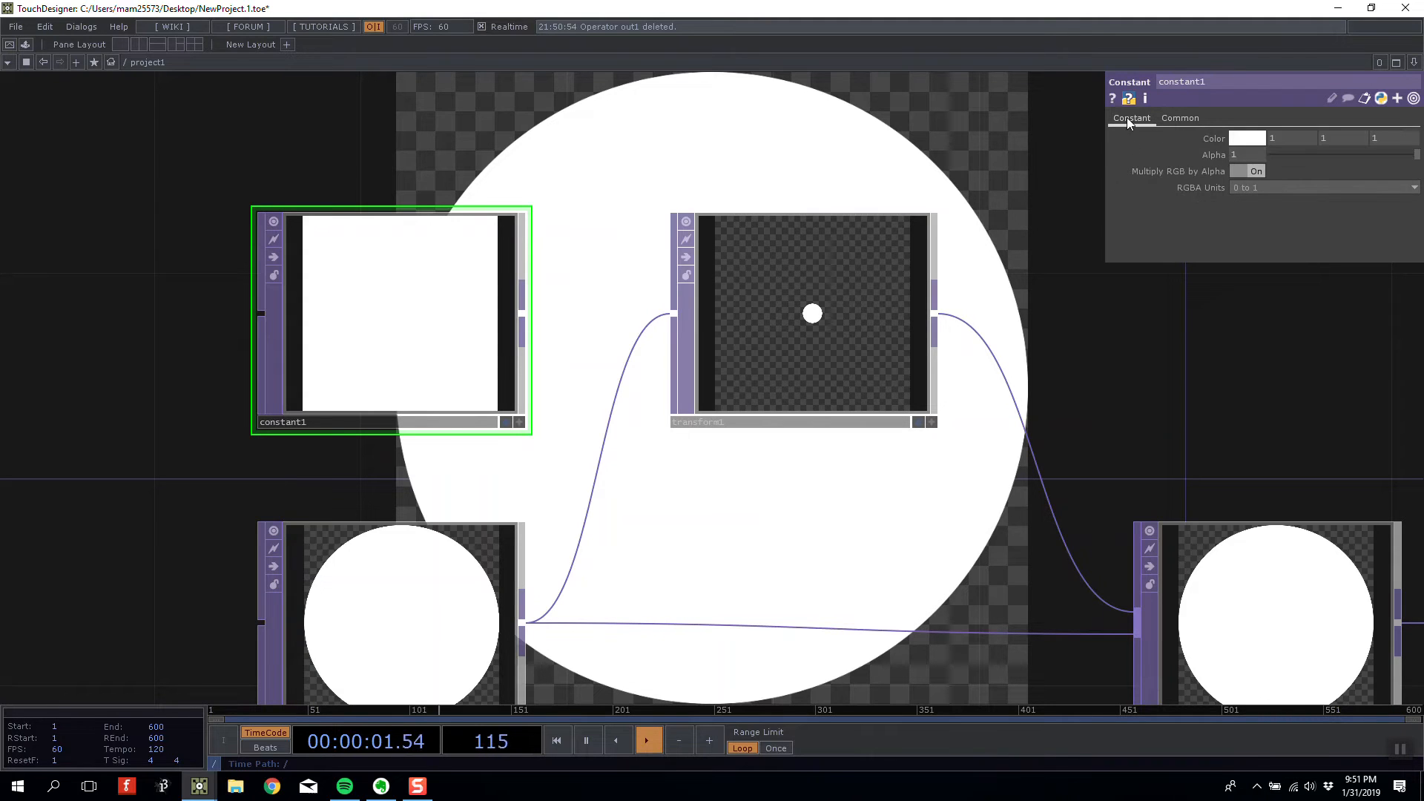
click(1253, 140)
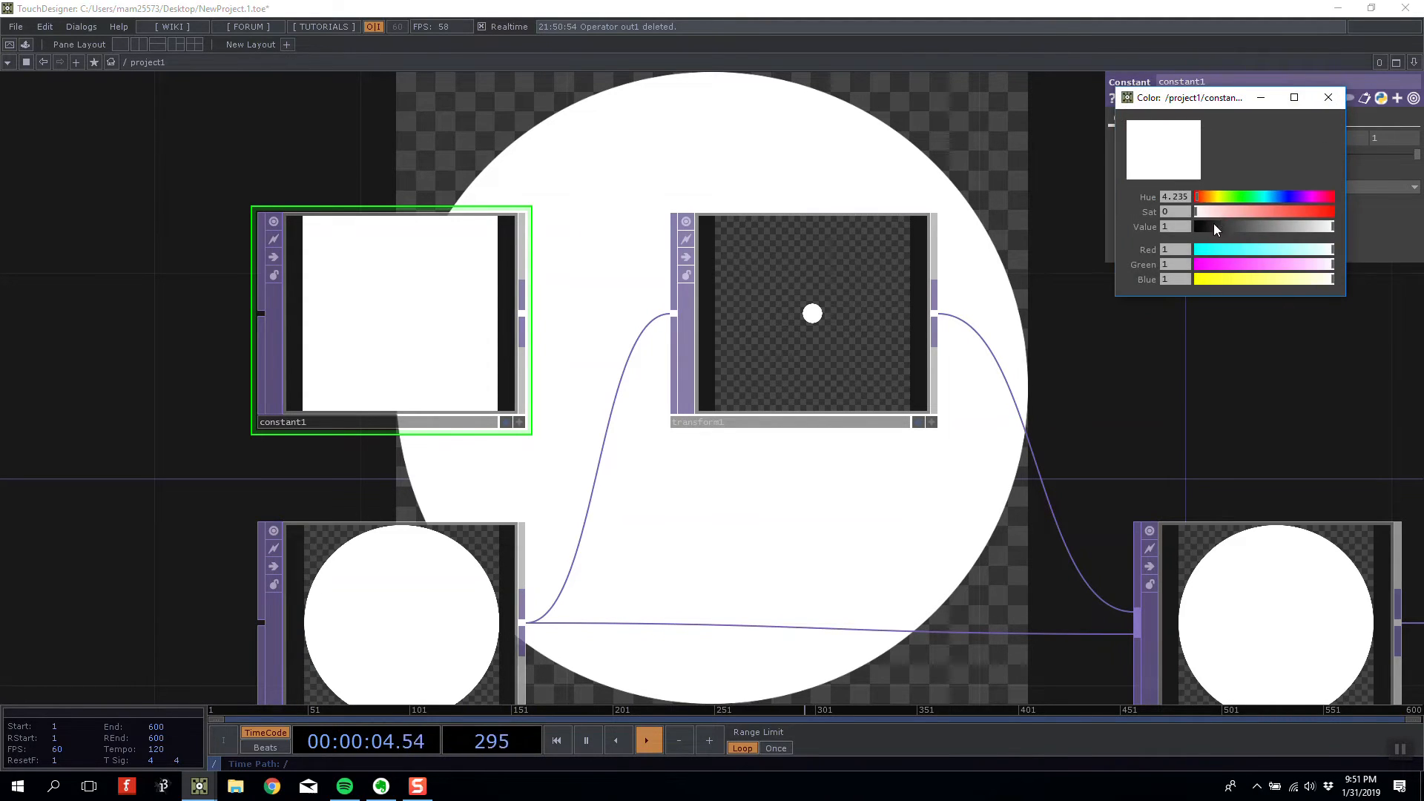
drag(1214, 226, 1192, 226)
click(1333, 105)
- Move constant1 farther up, directly above hello_world and higher than transform1
drag(778, 152, 718, 161)
drag(352, 316, 352, 161)
drag(638, 183, 636, 300)
drag(424, 271, 425, 168)
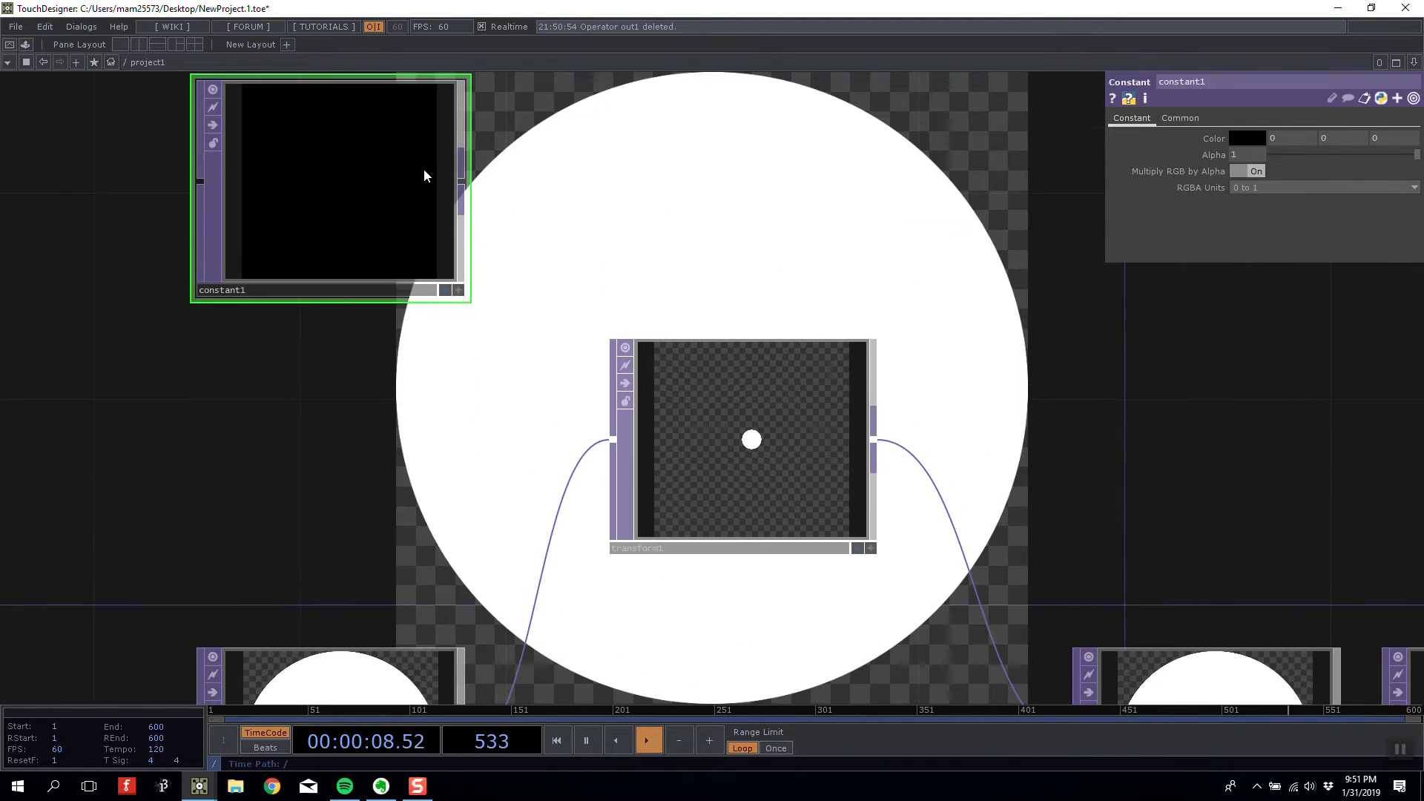
- Add a Multiply TOP level with constant1, up and to the right of transform1
click(708, 389)
drag(916, 418, 728, 411)
drag(569, 410, 516, 410)
drag(698, 476, 602, 435)
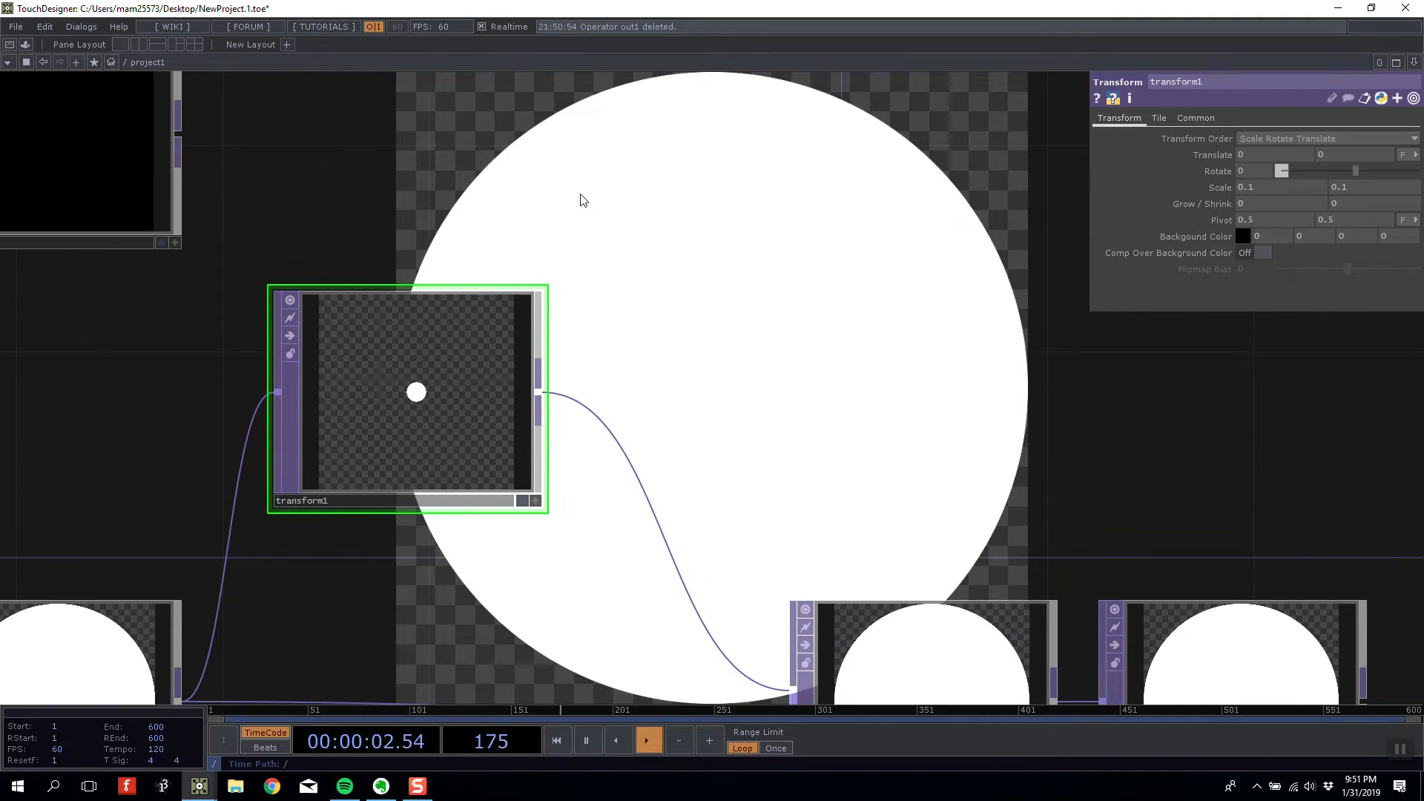
drag(603, 169, 695, 202)
key(Tab)
key(Escape)
key(Tab)
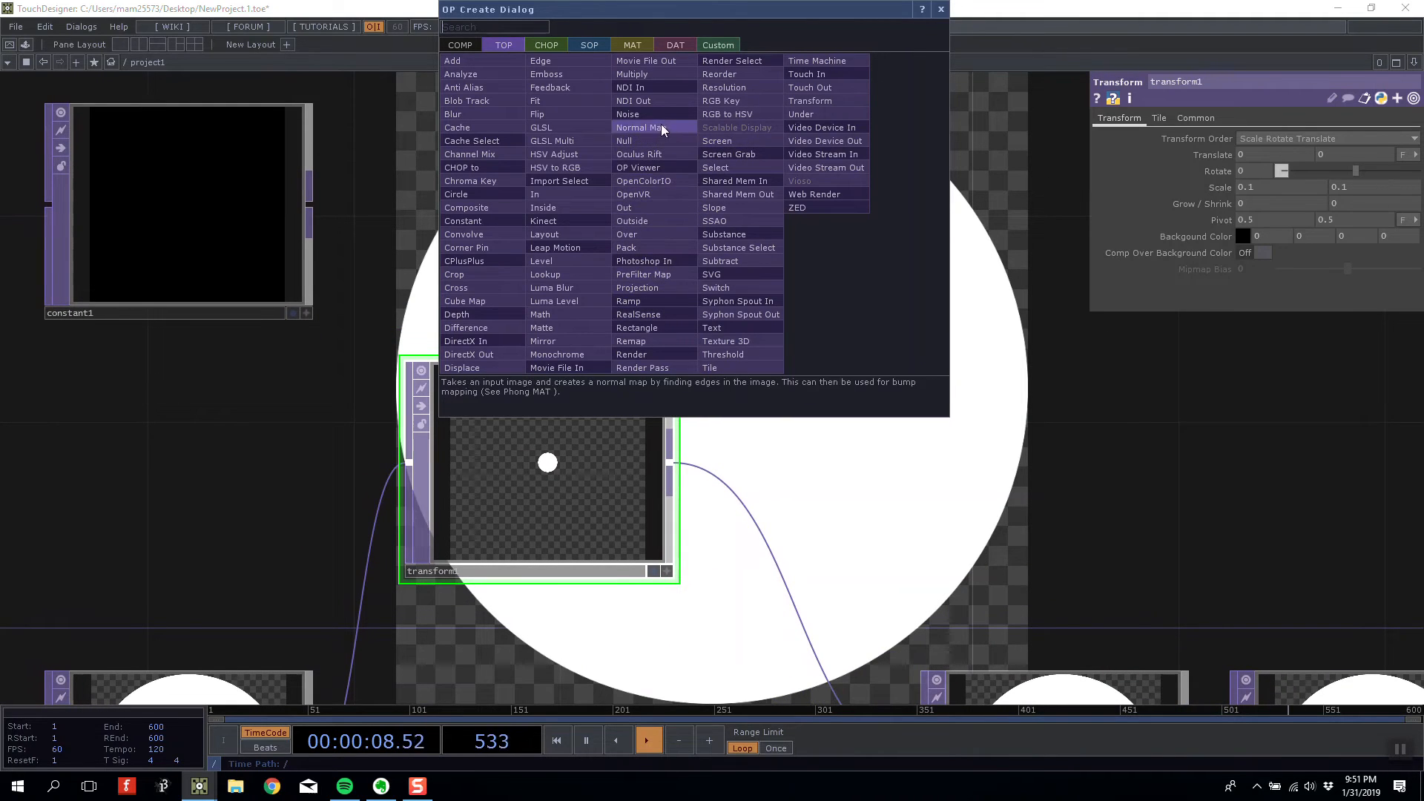
click(652, 74)
click(794, 200)
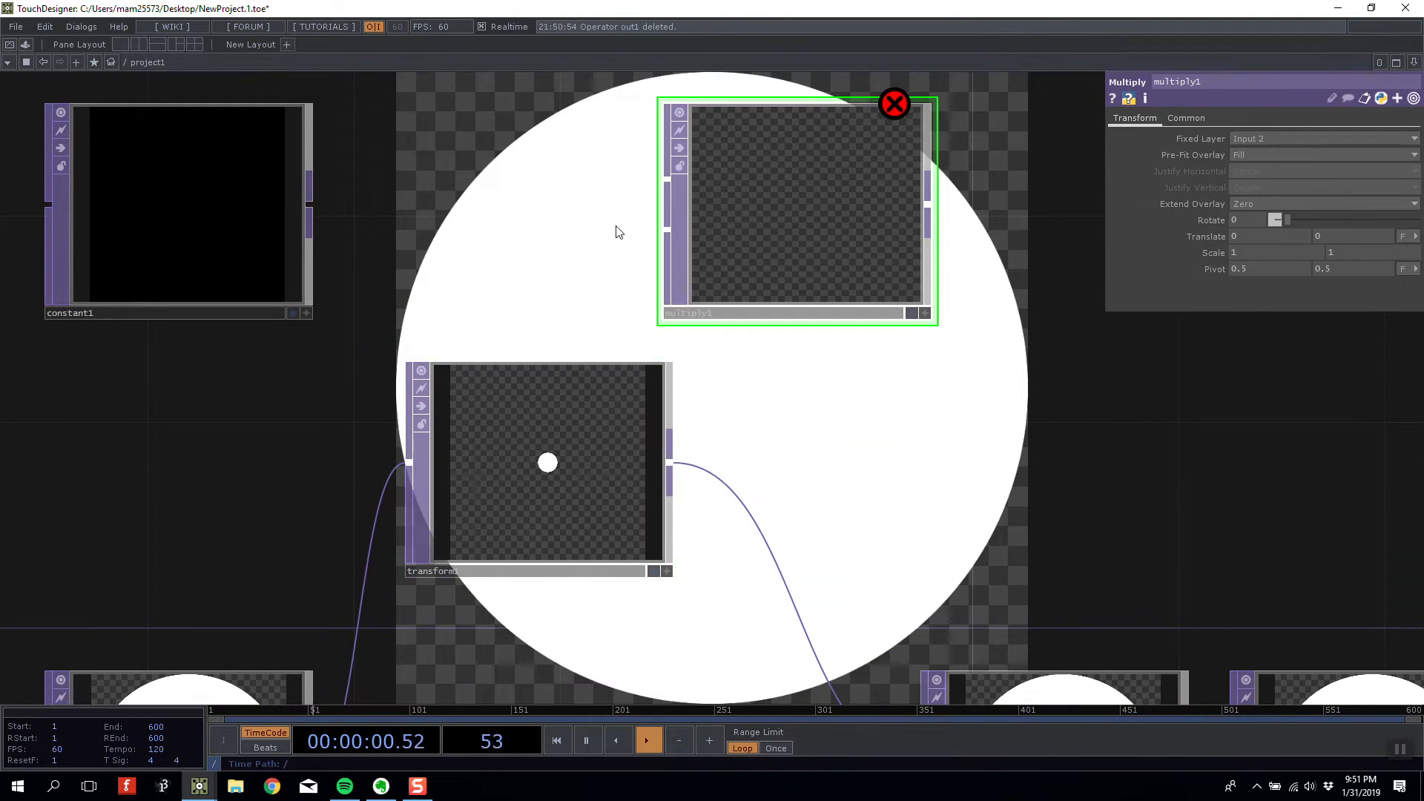
- Add a Composite TOP above multiply1 with Operation Multiply, fed by constant1 and transform1
drag(617, 233, 642, 460)
key(Tab)
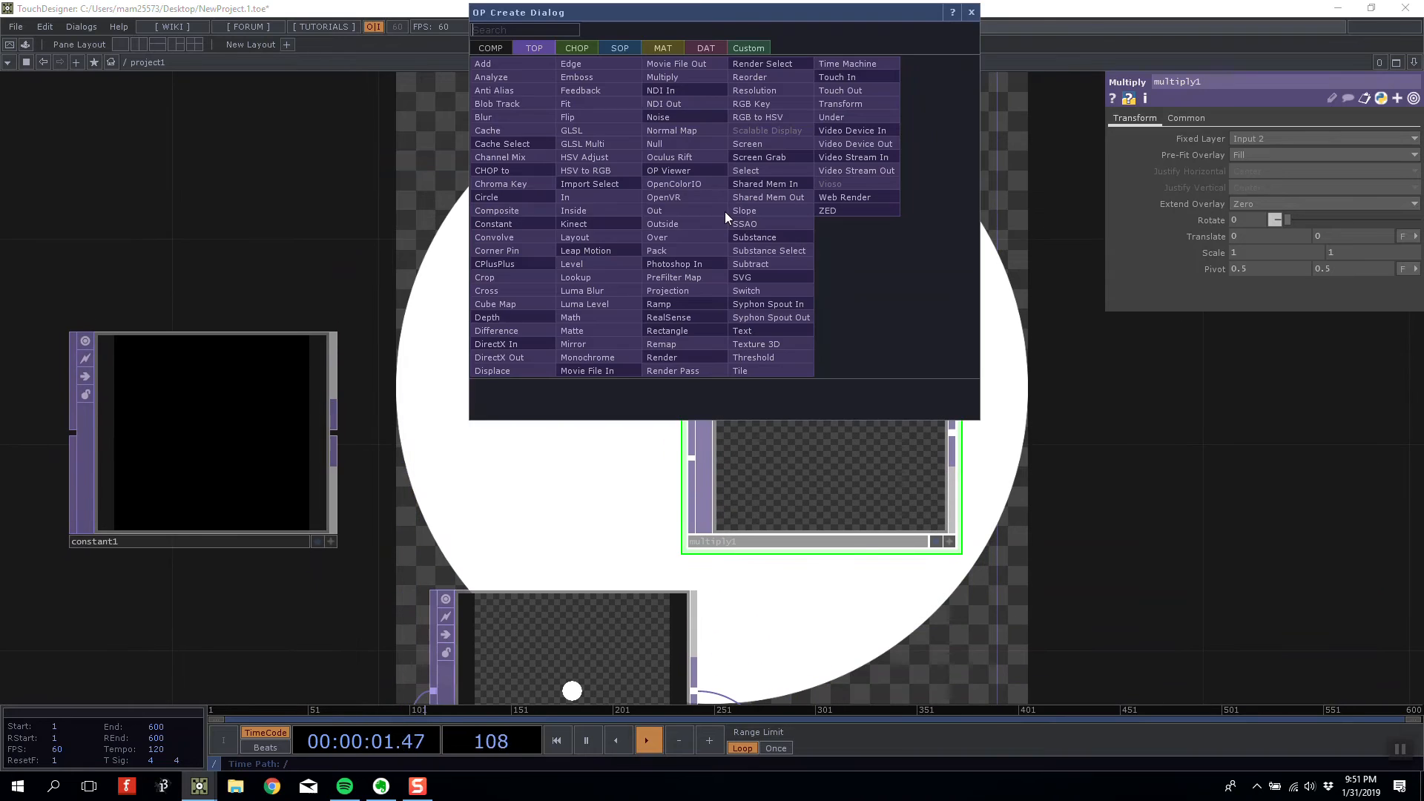
click(528, 211)
click(846, 167)
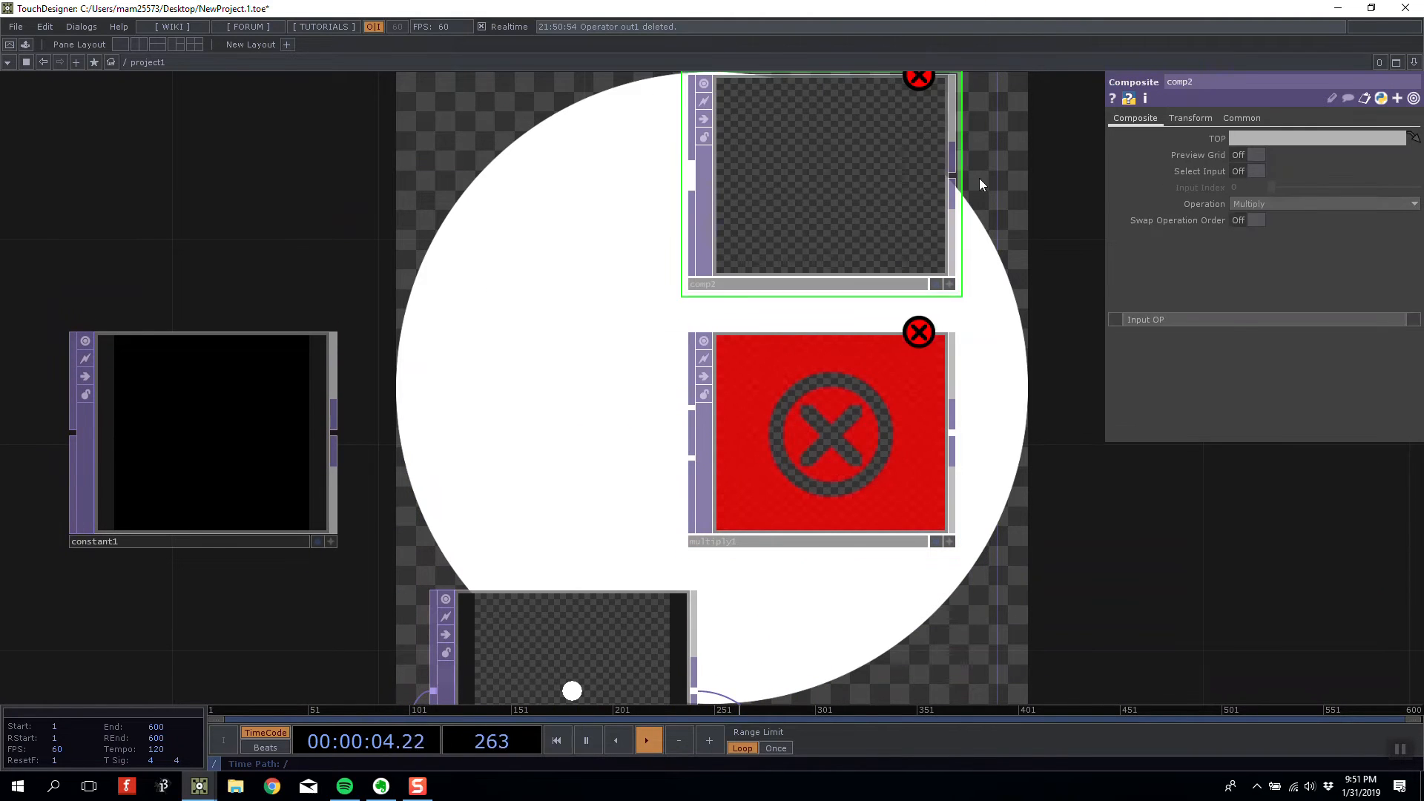
click(1311, 205)
drag(335, 433, 690, 178)
drag(717, 620, 696, 427)
- Connect constant1 to multiply1's first input and transform1 to its second input
drag(653, 506, 650, 276)
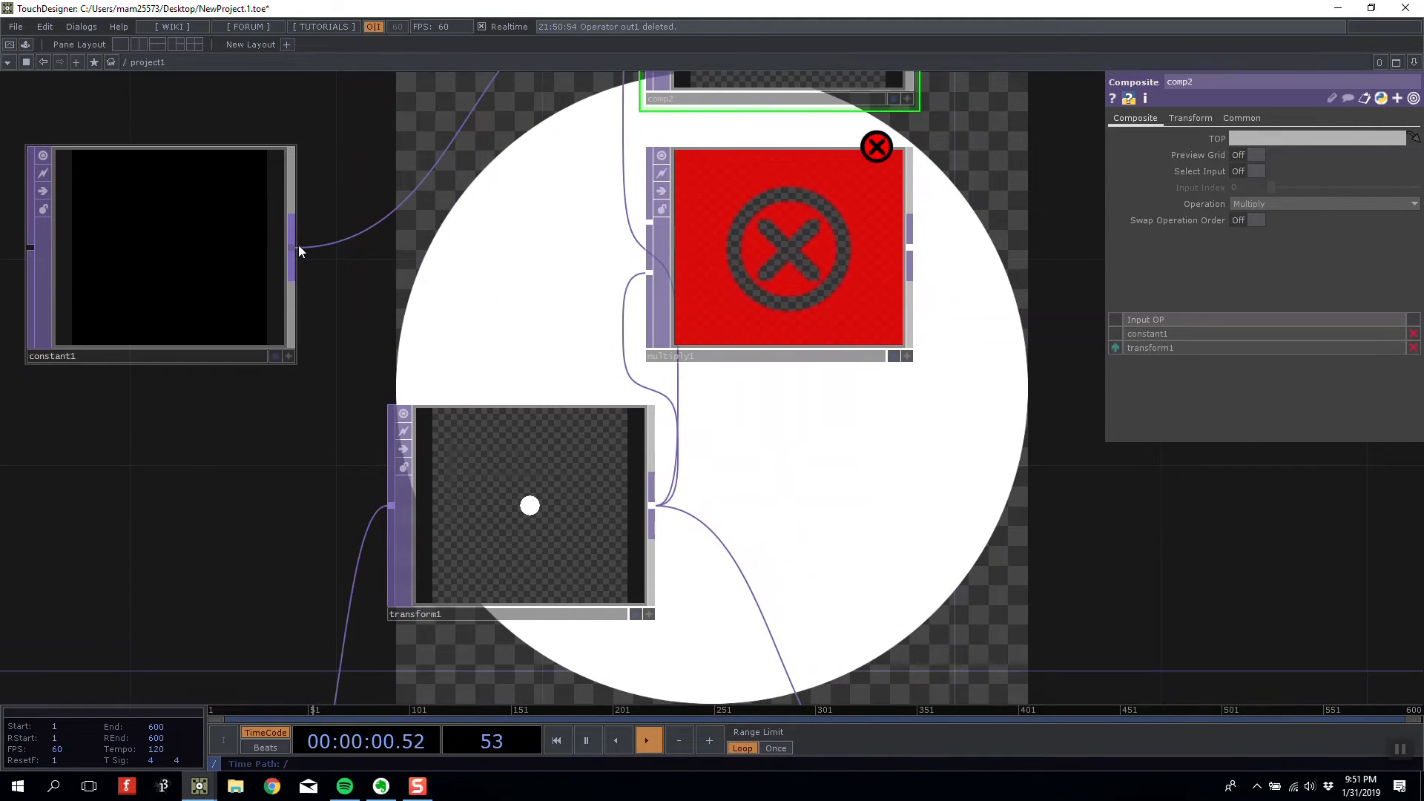
drag(298, 245, 650, 222)
drag(920, 490, 871, 504)
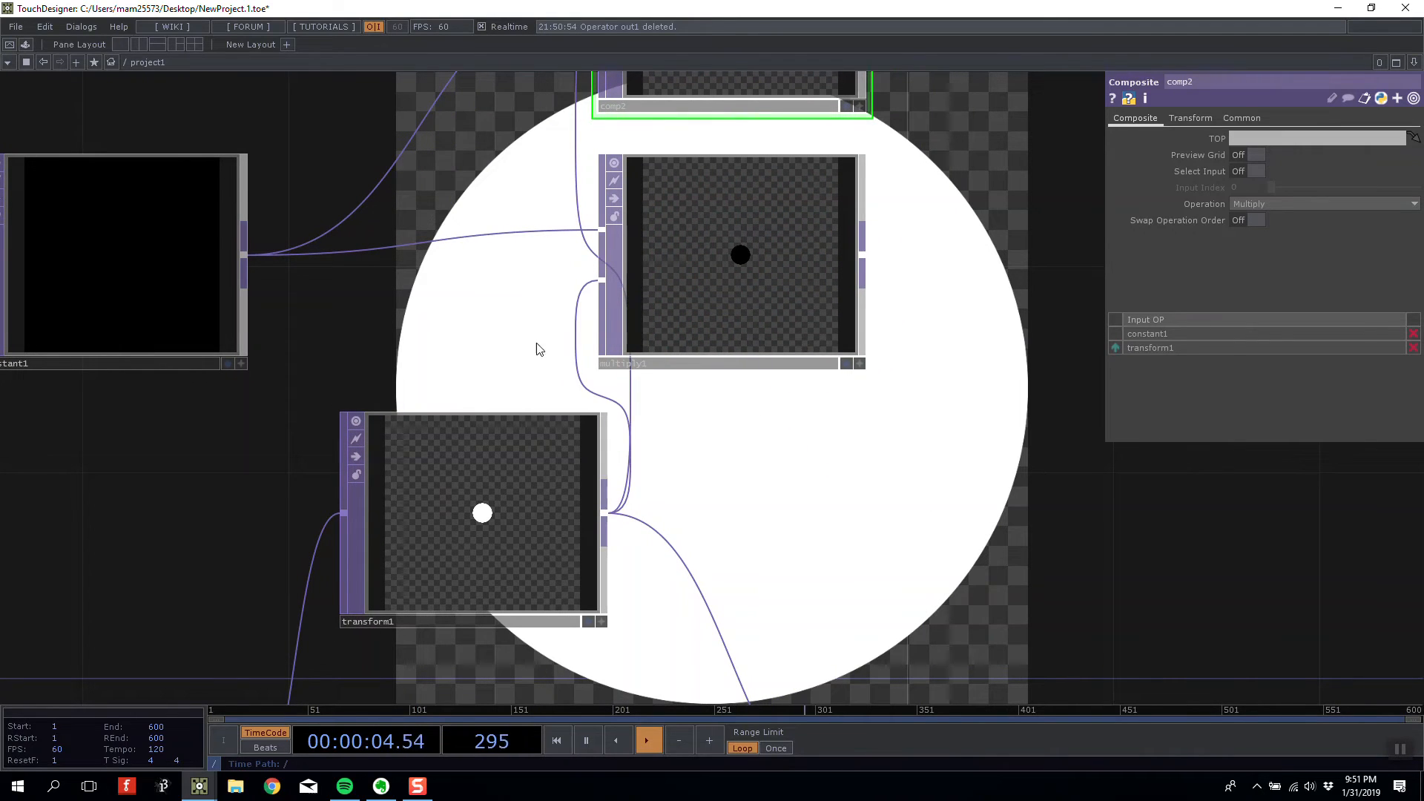
drag(697, 404, 758, 462)
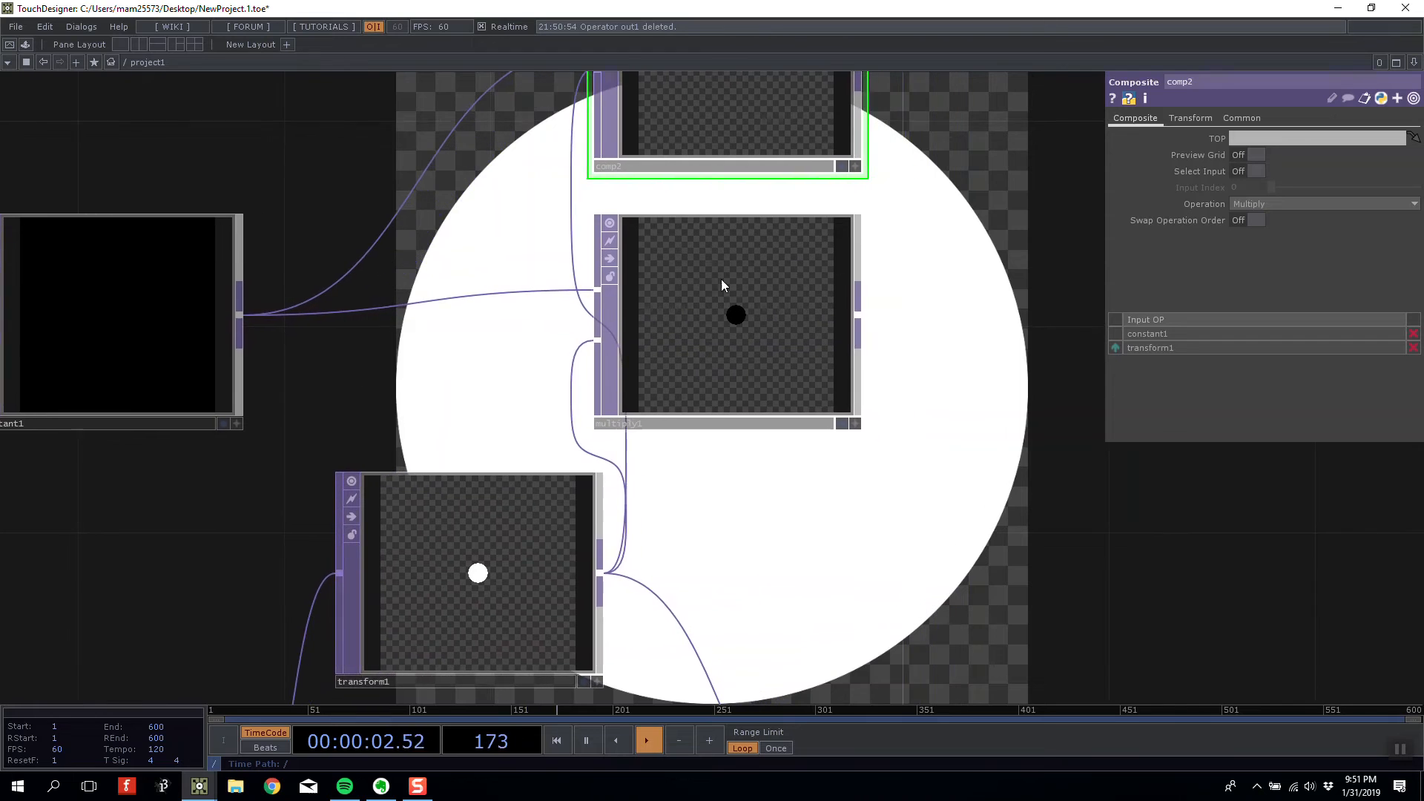
- Compare the output of comp2 with that of multiply1
scroll(721, 279, up, 5)
scroll(725, 292, down, 3)
drag(739, 531, 658, 535)
drag(7, 357, 197, 381)
drag(503, 423, 465, 432)
scroll(583, 419, down, 3)
drag(892, 297, 816, 315)
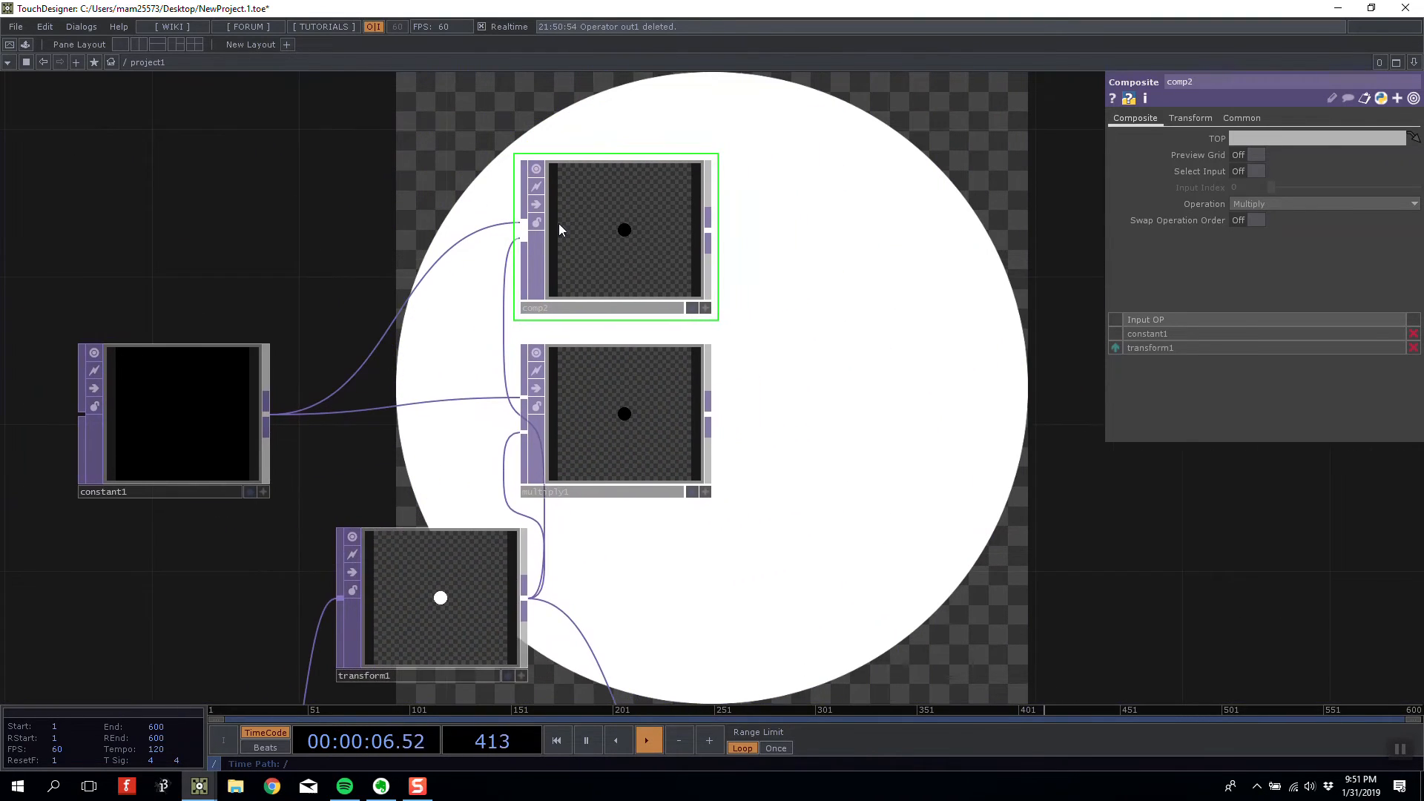
scroll(613, 227, up, 3)
drag(706, 440, 671, 399)
drag(627, 233, 600, 201)
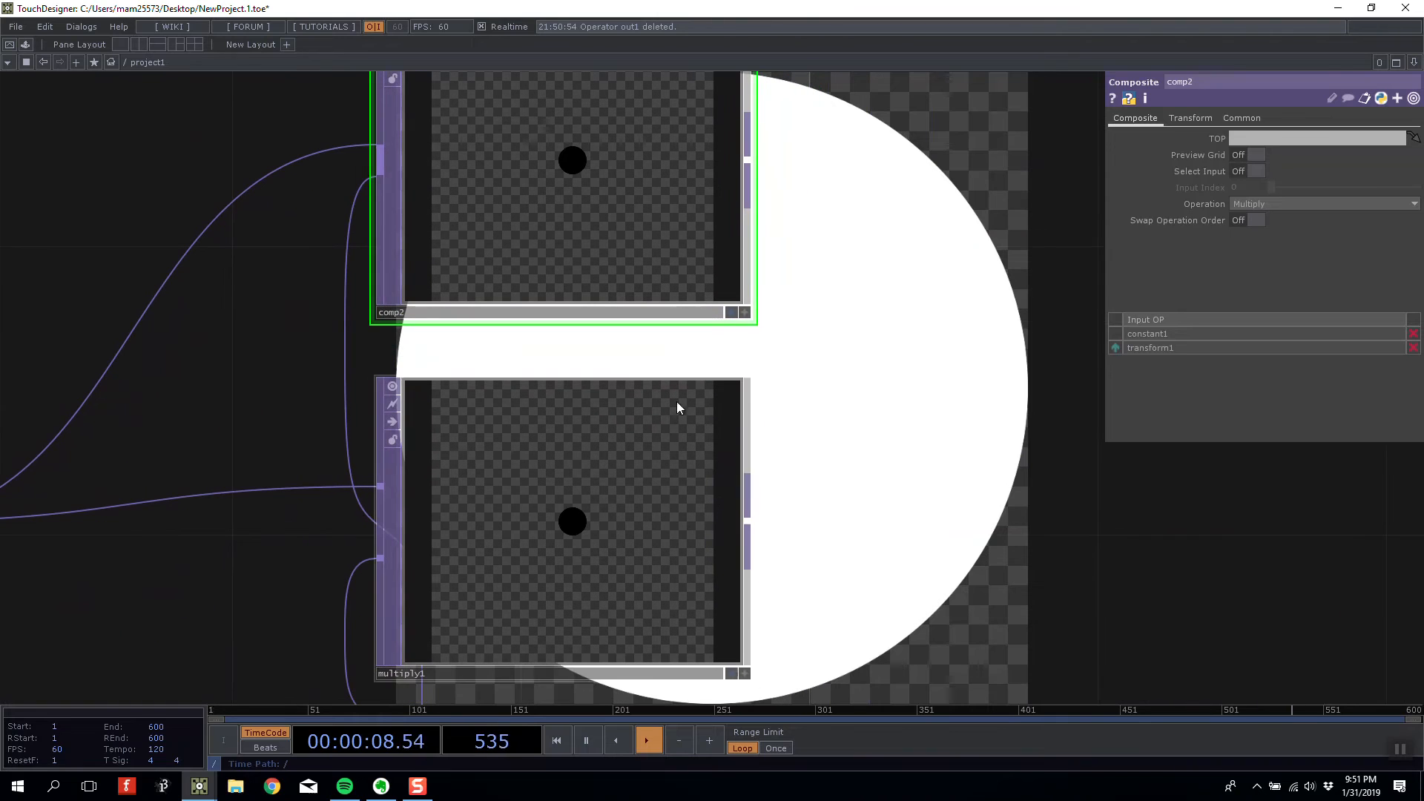
- Delete the comp2 node above multiply1
click(677, 402)
click(612, 219)
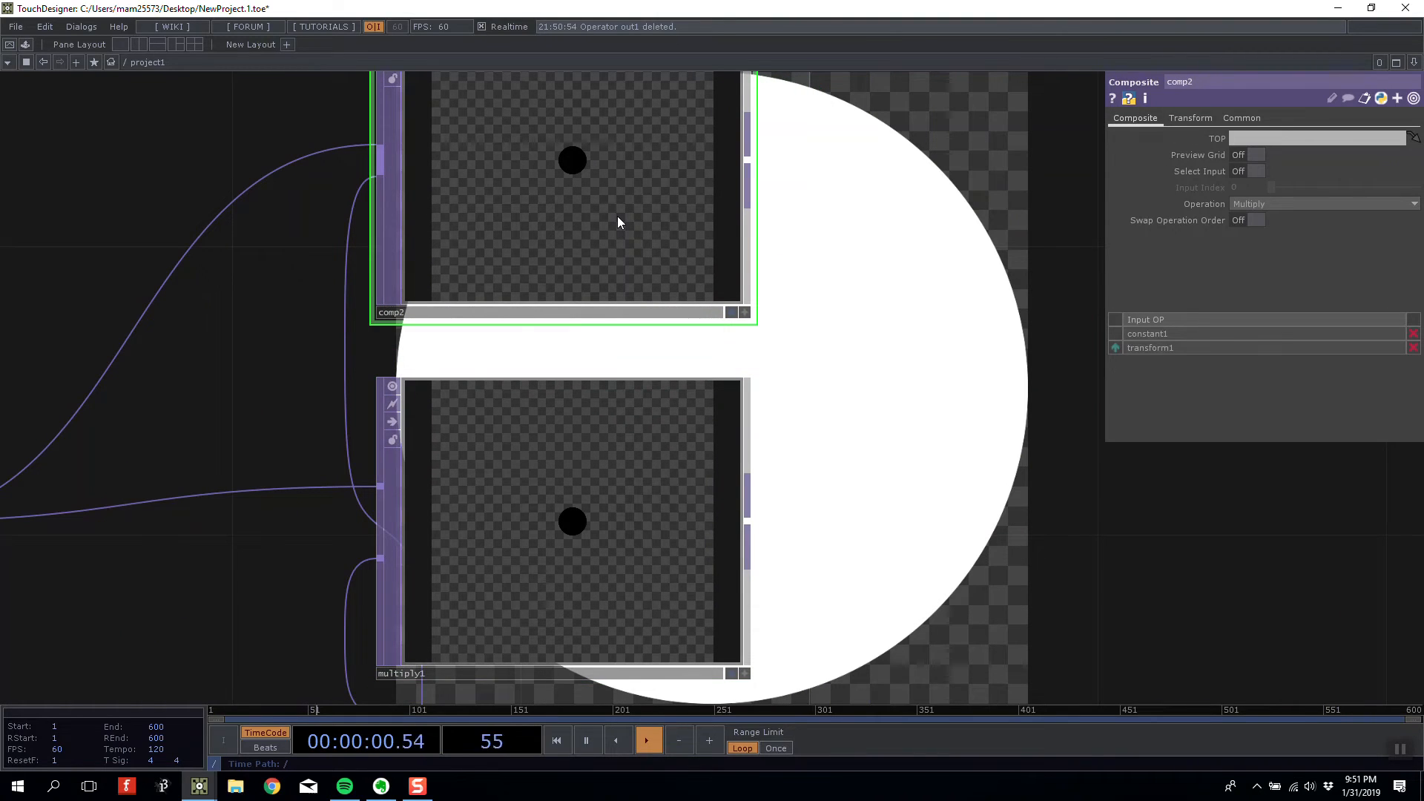
key(Delete)
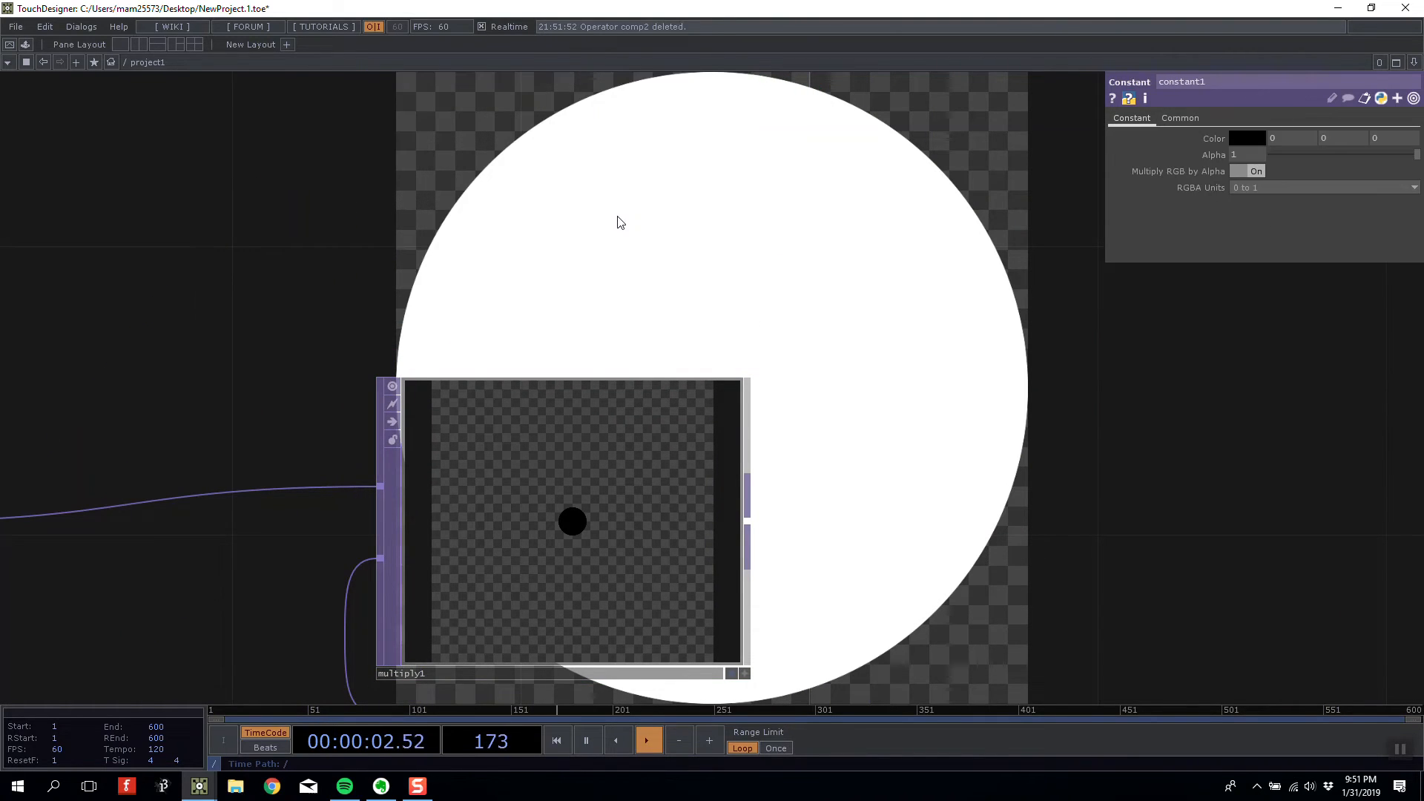
- Feed multiply1's output into comp1 in place of the transform1 connection
scroll(620, 222, down, 6)
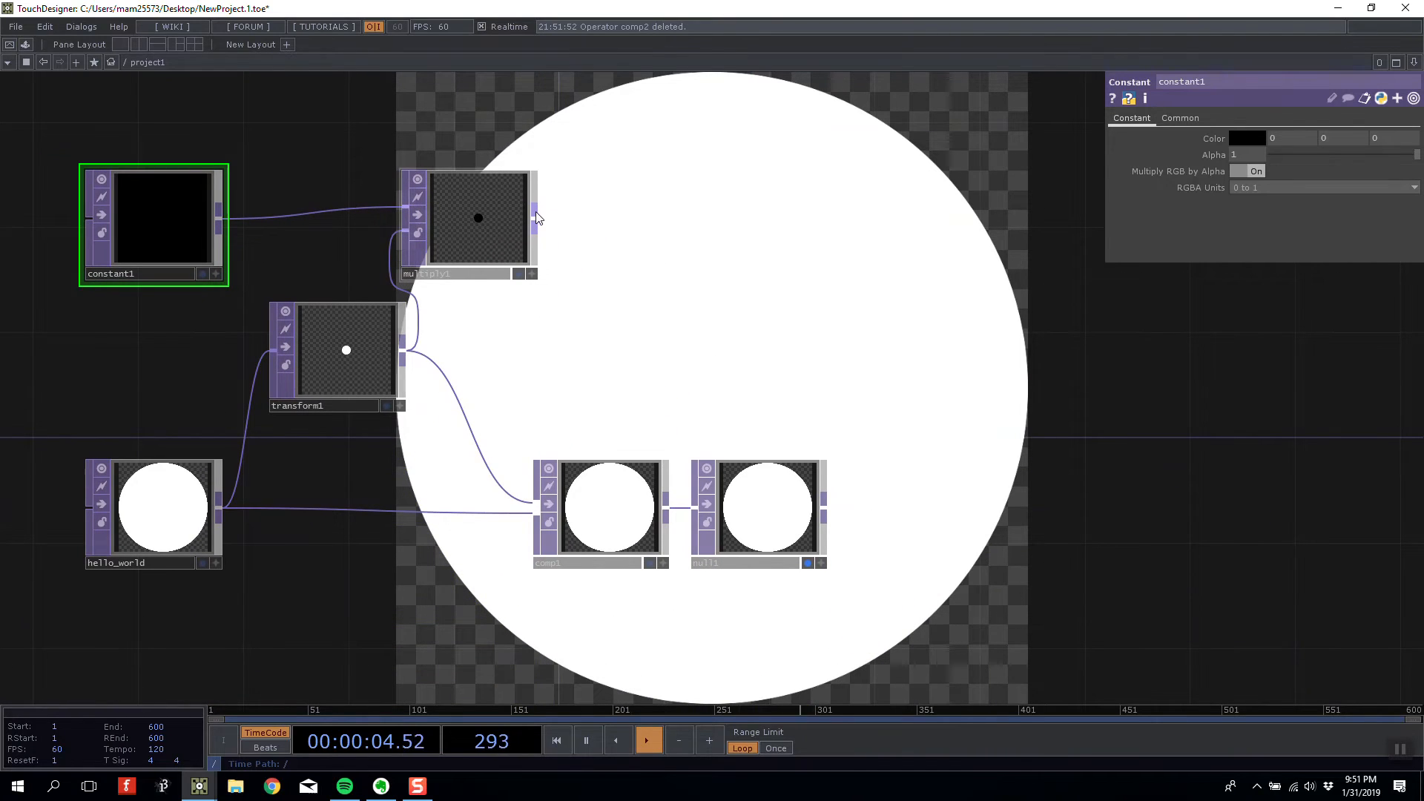
click(536, 217)
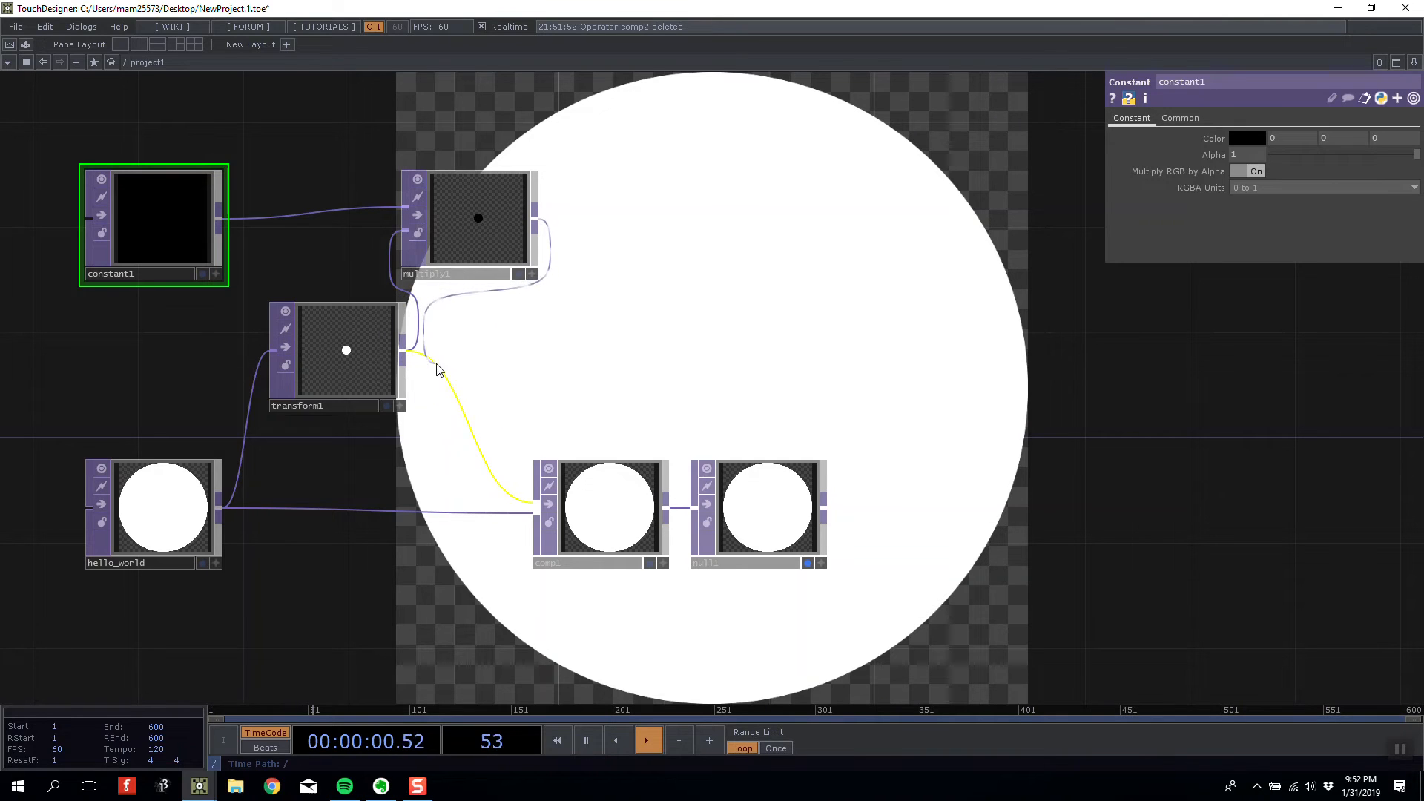
click(465, 410)
- Shift transform1 slightly left, line multiply1 up beside it, and move comp1 and null1 down together
drag(346, 355, 321, 355)
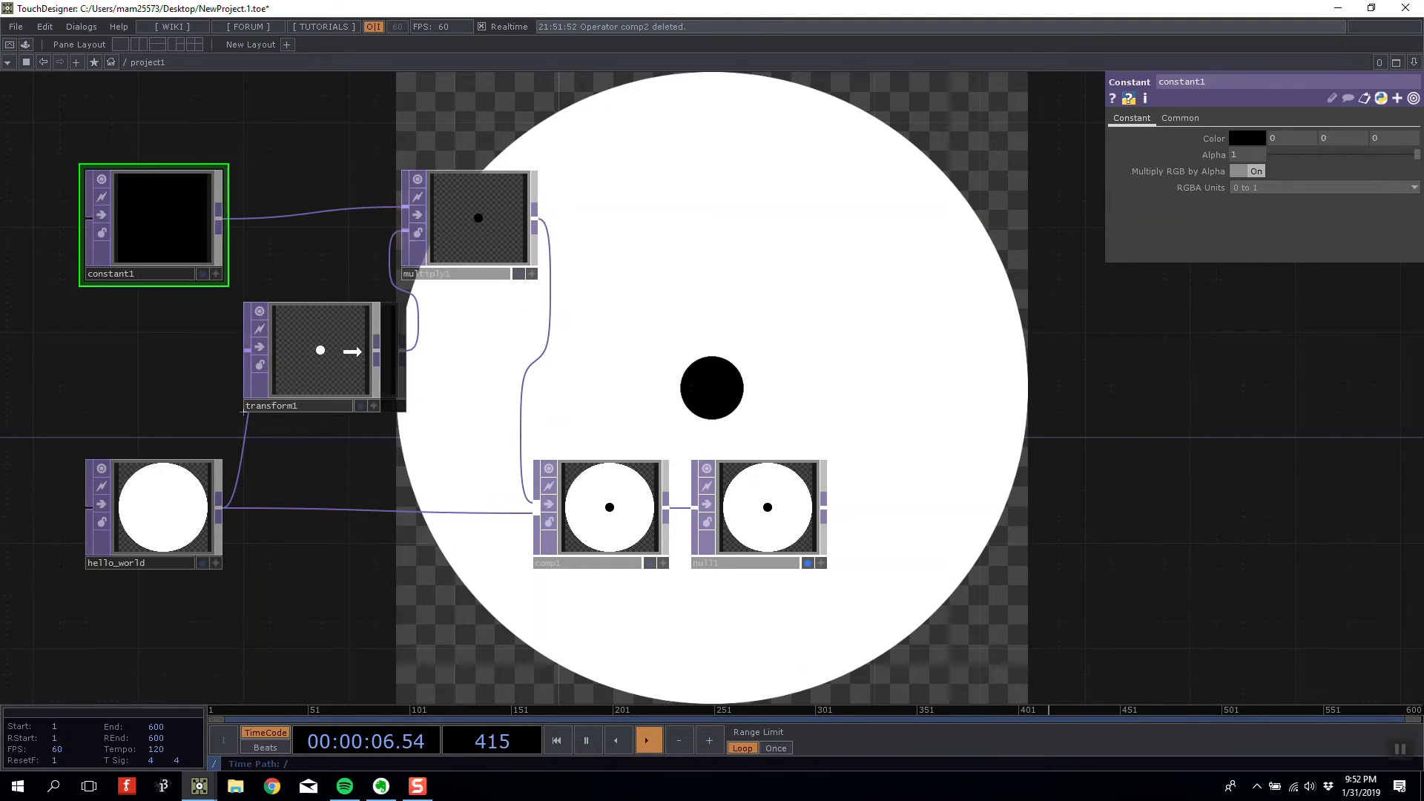
drag(476, 215, 476, 348)
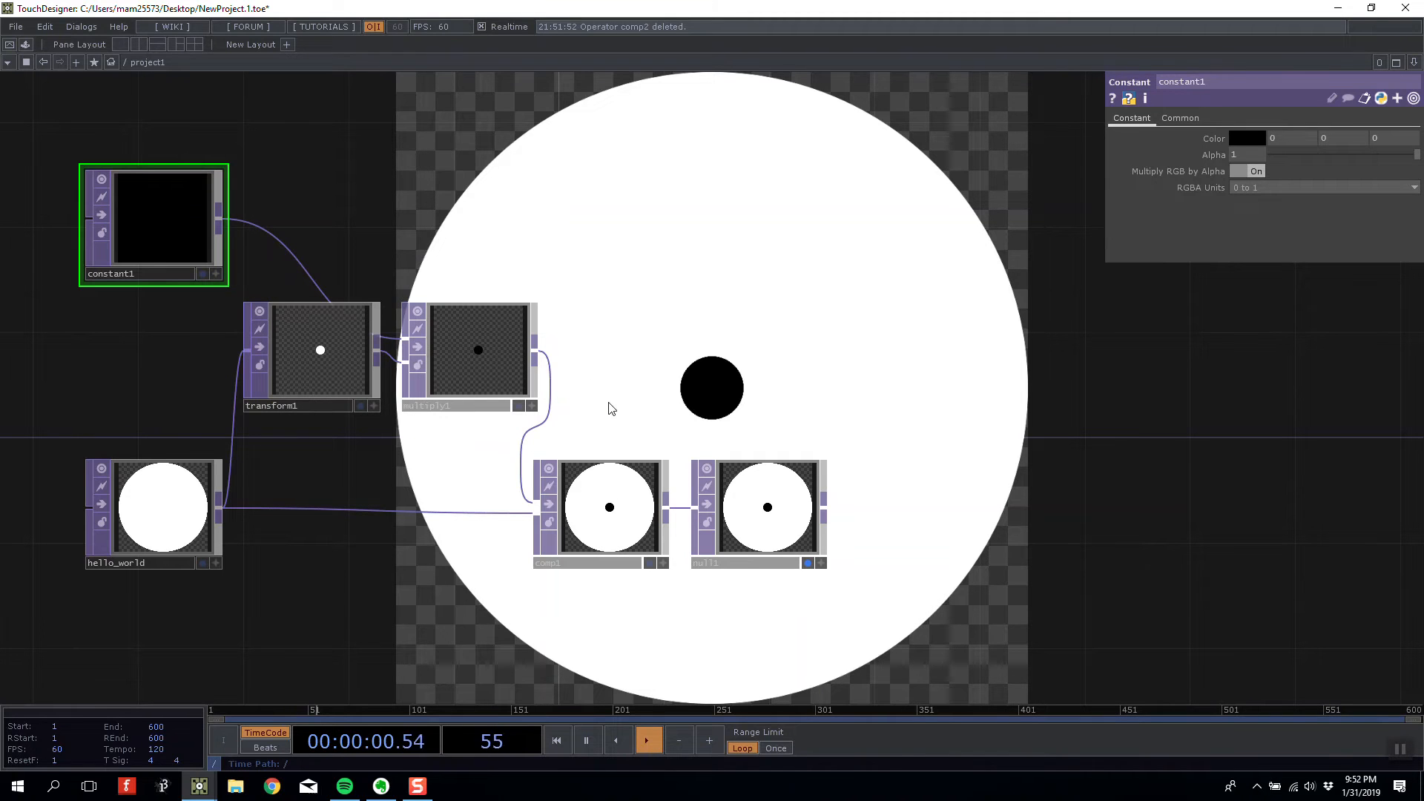
right_drag(610, 409, 834, 575)
drag(764, 482, 764, 535)
drag(980, 661, 1018, 613)
right_drag(1018, 613, 175, 134)
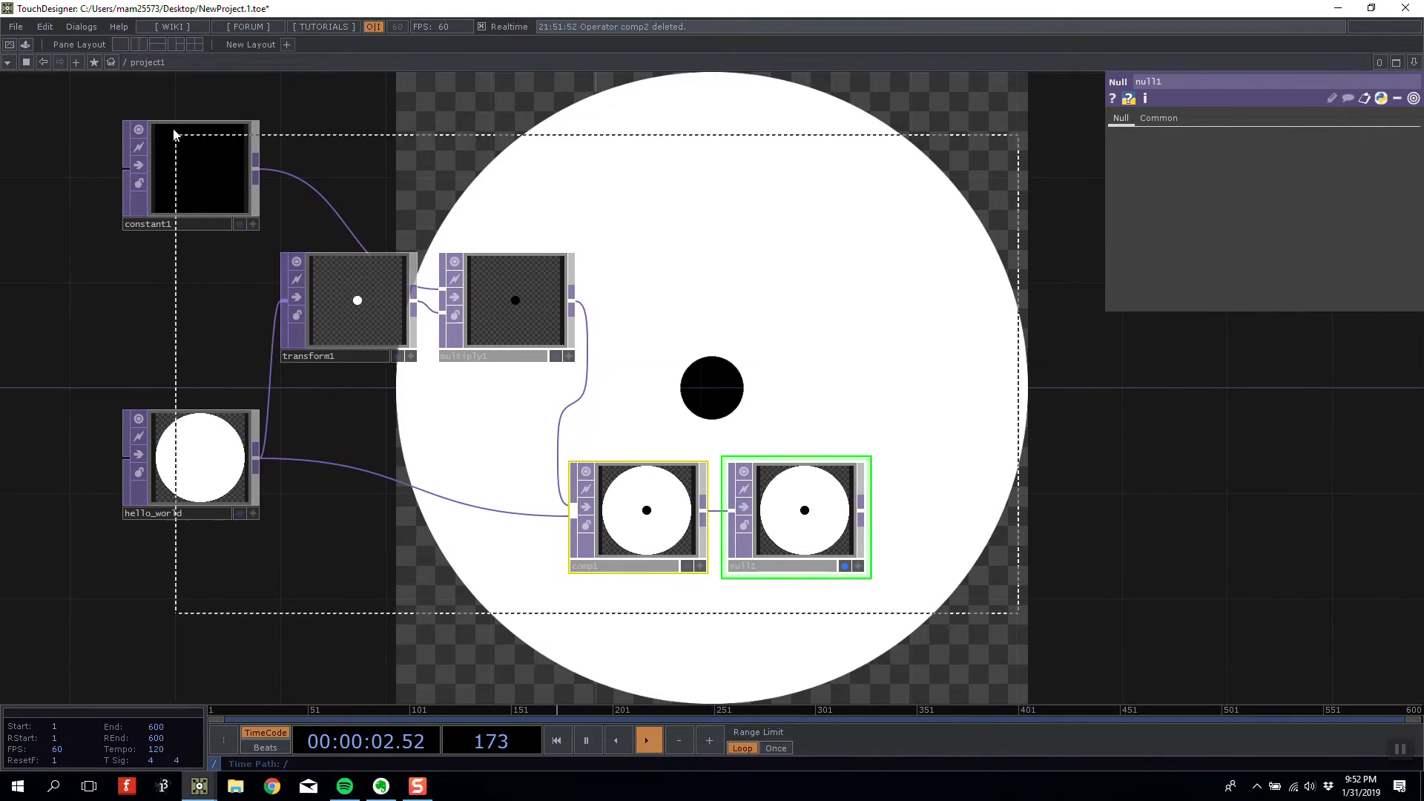
drag(593, 163, 739, 167)
- Set transform1's Scale to 0.07 on both axes and its Translate to -0.2 and 0.1
click(548, 289)
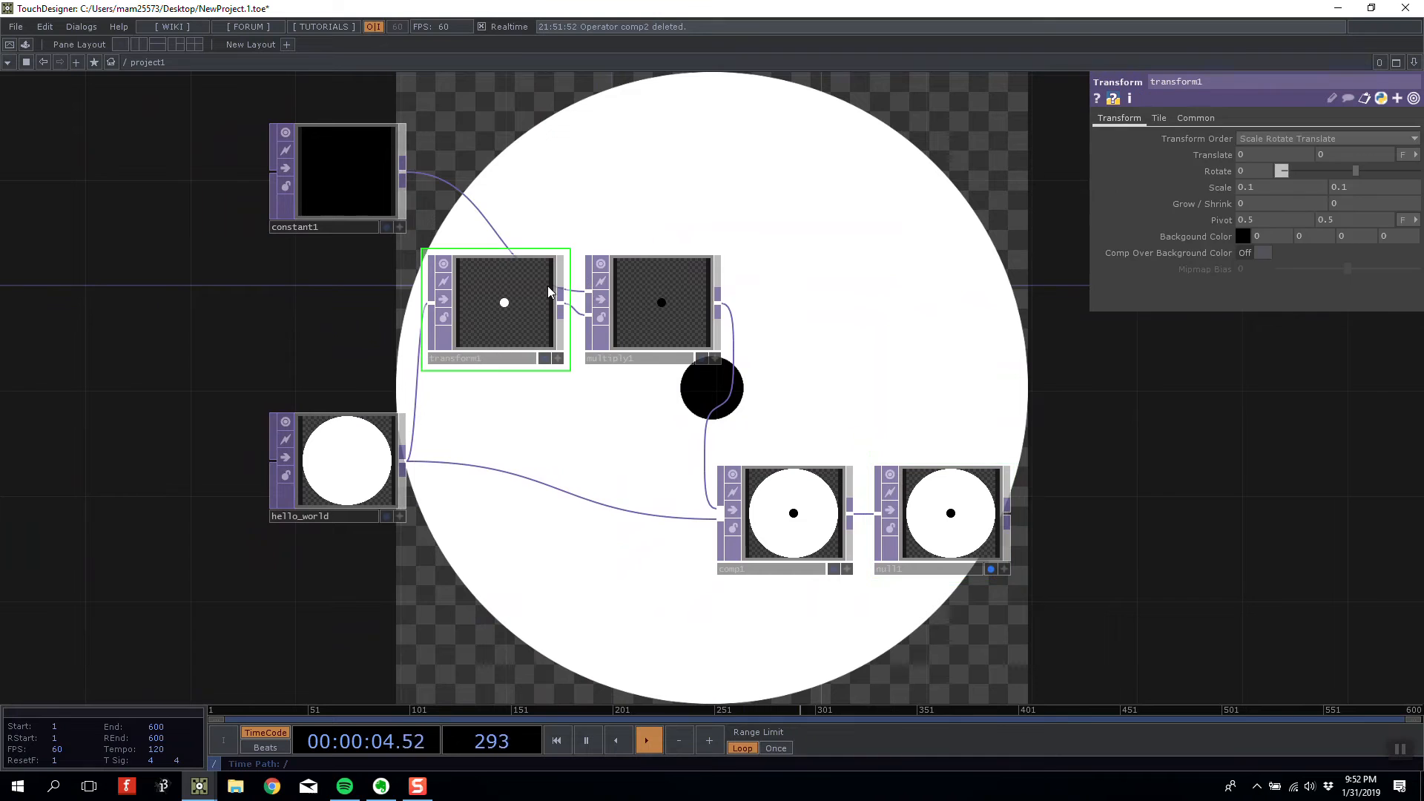
middle_drag(1217, 187, 1261, 145)
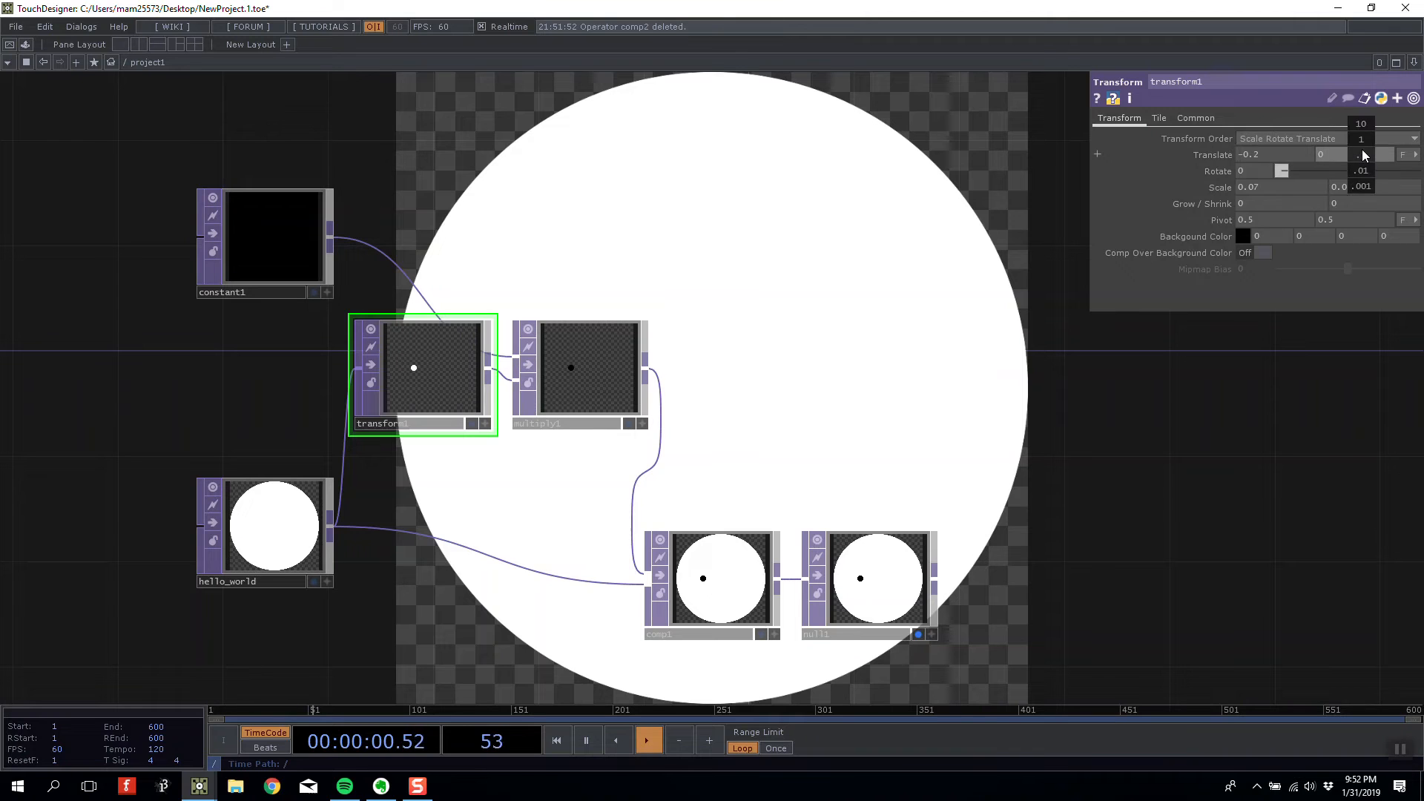
mouse_move(1363, 156)
middle_down()
mouse_move(1335, 154)
mouse_move(1388, 154)
mouse_move(1371, 156)
middle_up()
middle_drag(877, 290, 739, 378)
- Spread the source nodes apart by moving constant1 up and hello_world down, both slightly left
scroll(681, 366, down, 2)
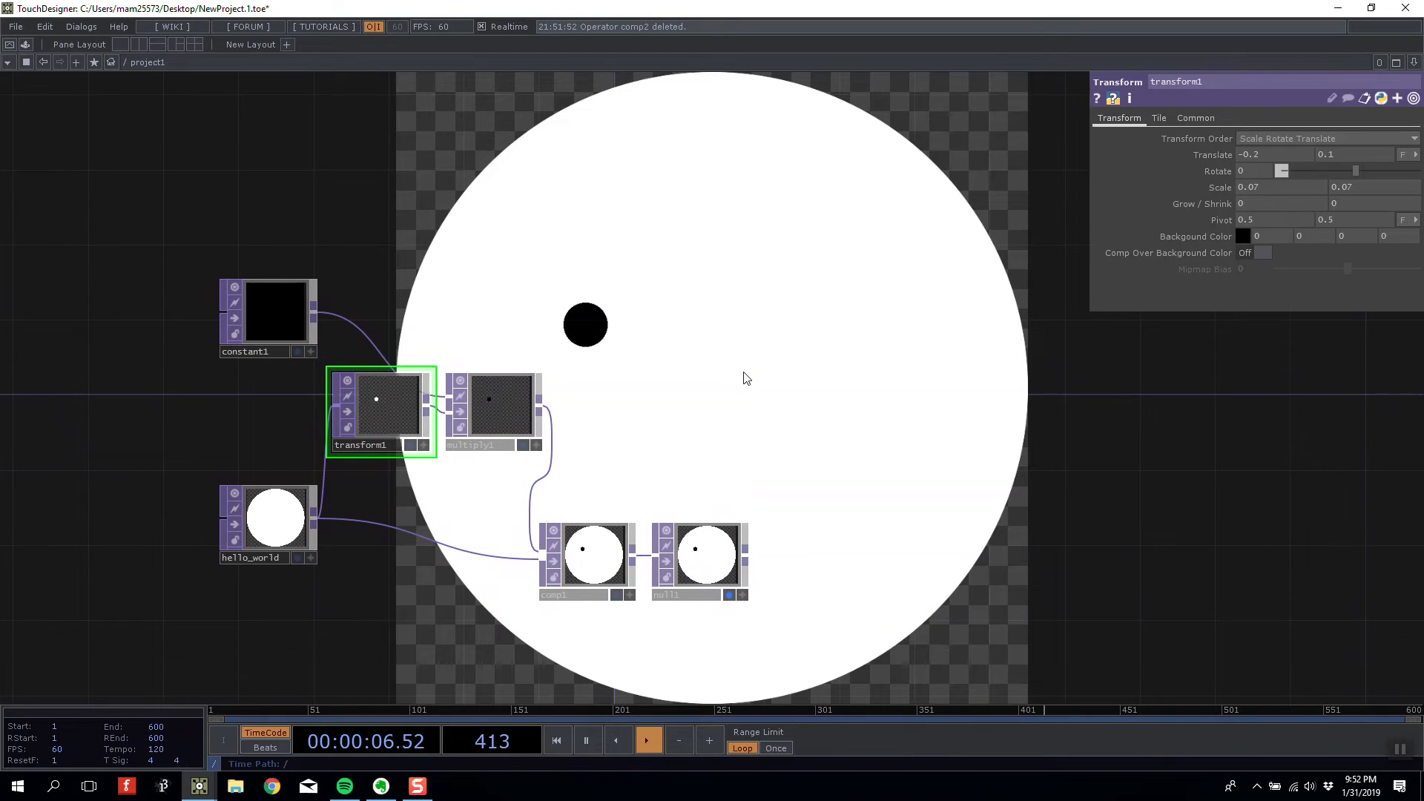
drag(296, 309, 245, 230)
drag(271, 519, 253, 576)
- Copy transform1 and multiply1 together and paste the pair directly above the originals
drag(728, 426, 367, 409)
key(ctrl+c)
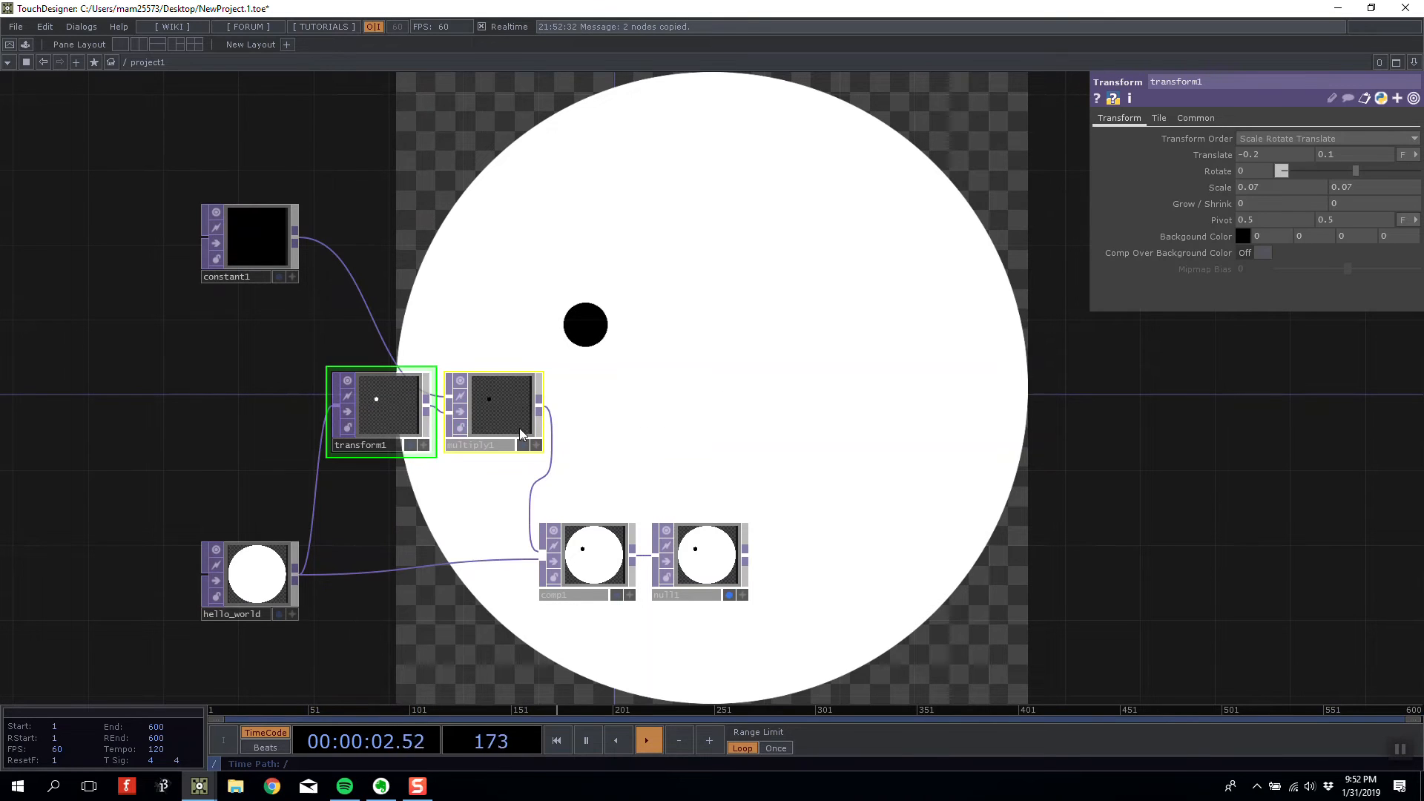
key(ctrl+v)
click(492, 291)
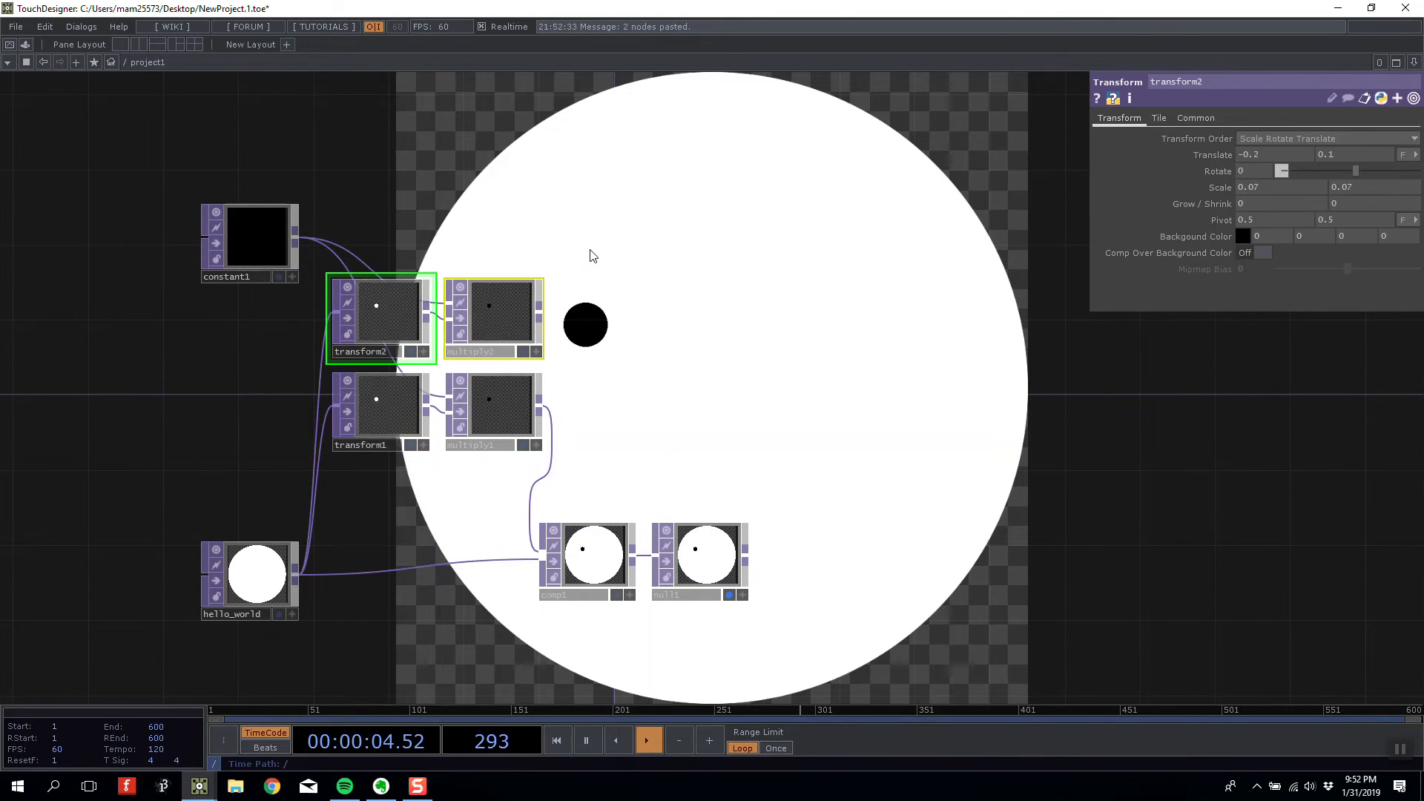
- Examine the pasted transform2 and multiply2 nodes, their wiring and parameters
scroll(520, 204, up, 4)
scroll(473, 367, down, 5)
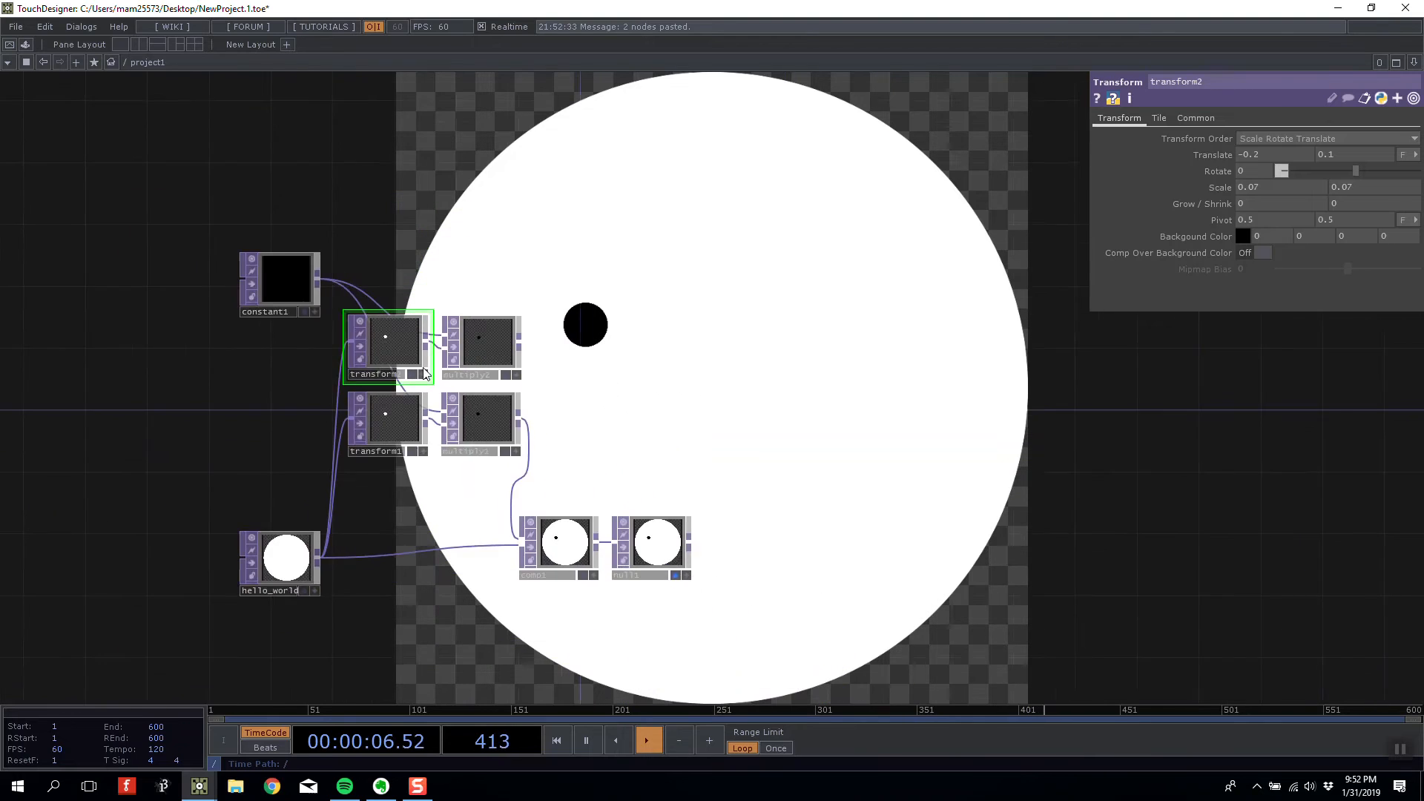
scroll(386, 334, up, 6)
scroll(601, 318, up, 1)
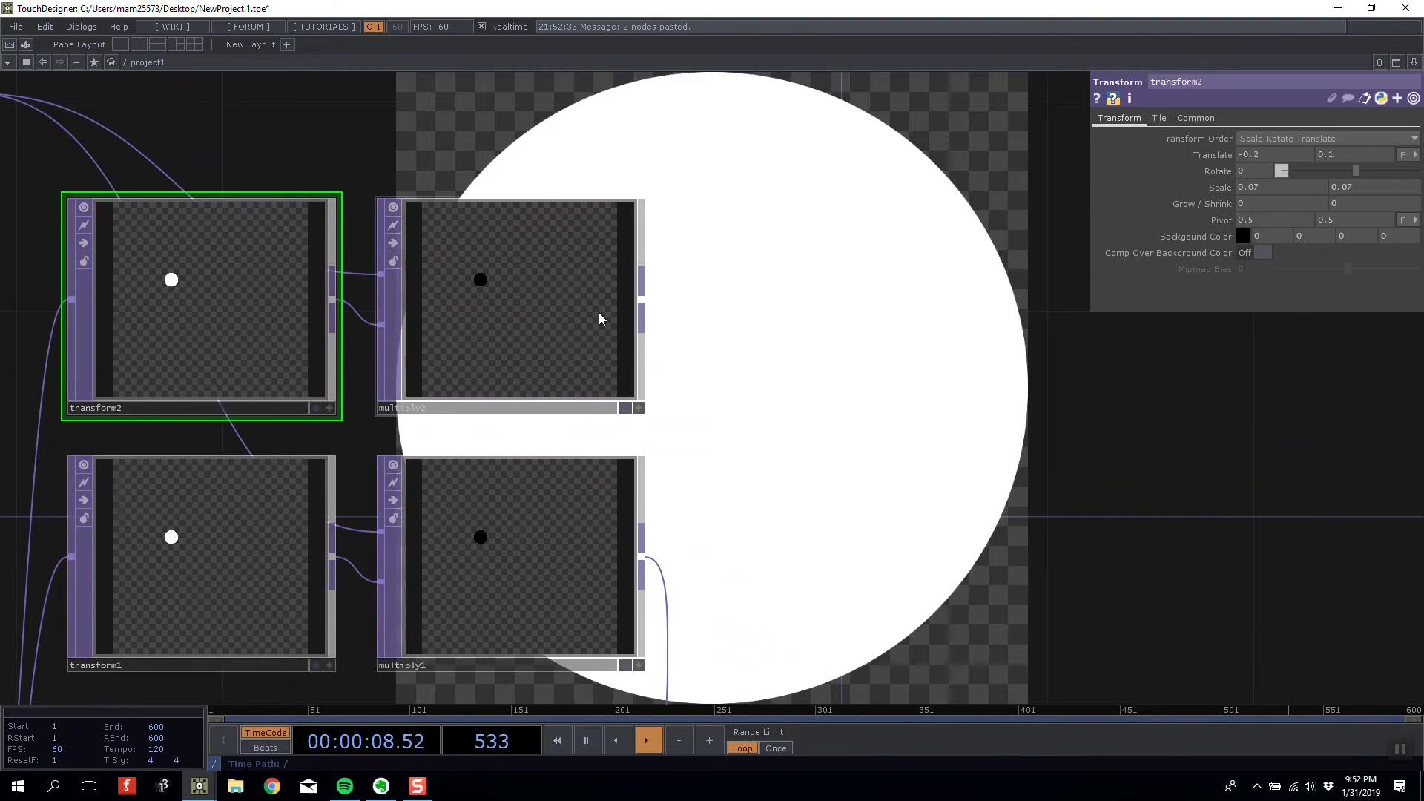
click(601, 318)
click(242, 315)
click(528, 296)
scroll(708, 376, down, 2)
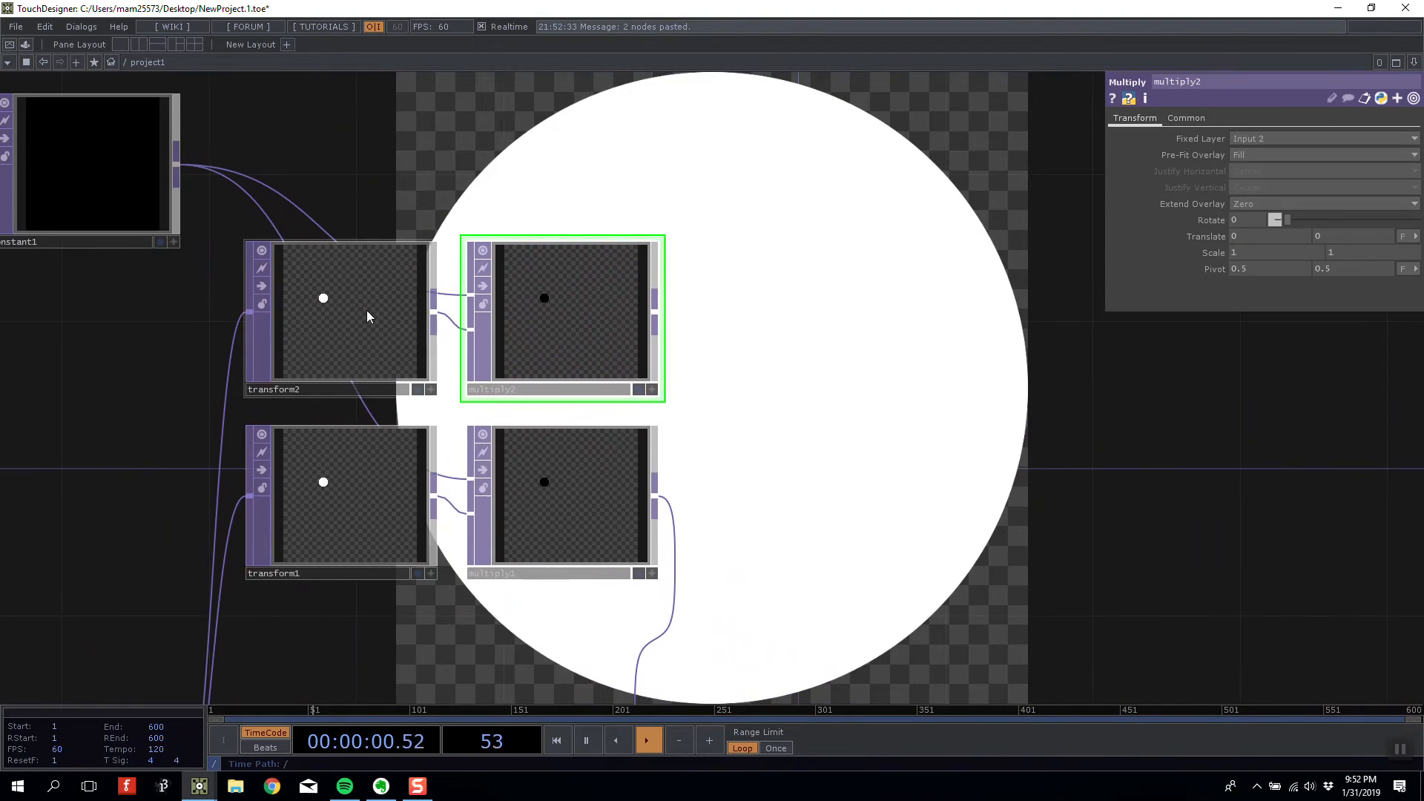
- Connect multiply2's output to comp1 and align transform2 level with multiply2
drag(367, 310, 401, 310)
drag(788, 284, 513, 145)
scroll(493, 175, down, 3)
click(412, 178)
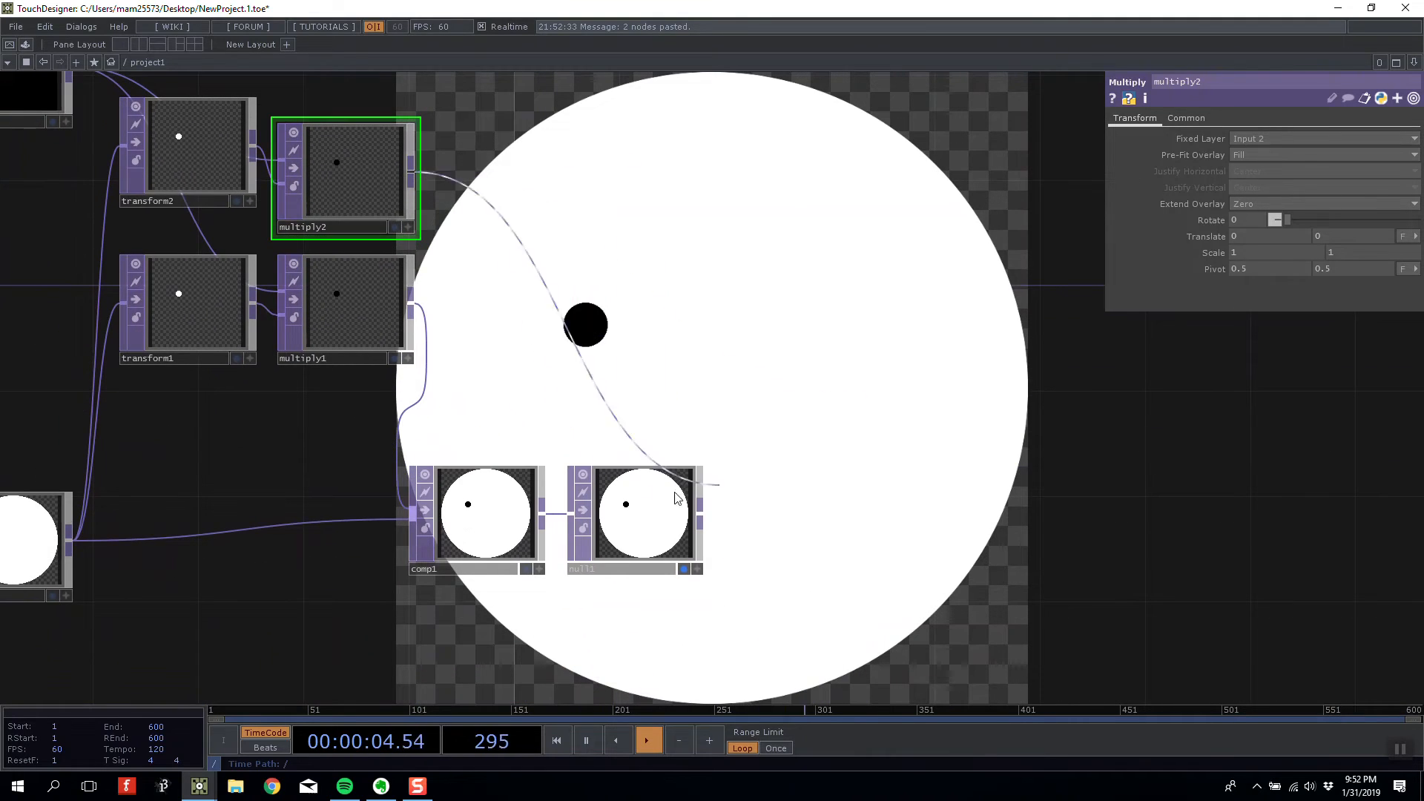
click(414, 512)
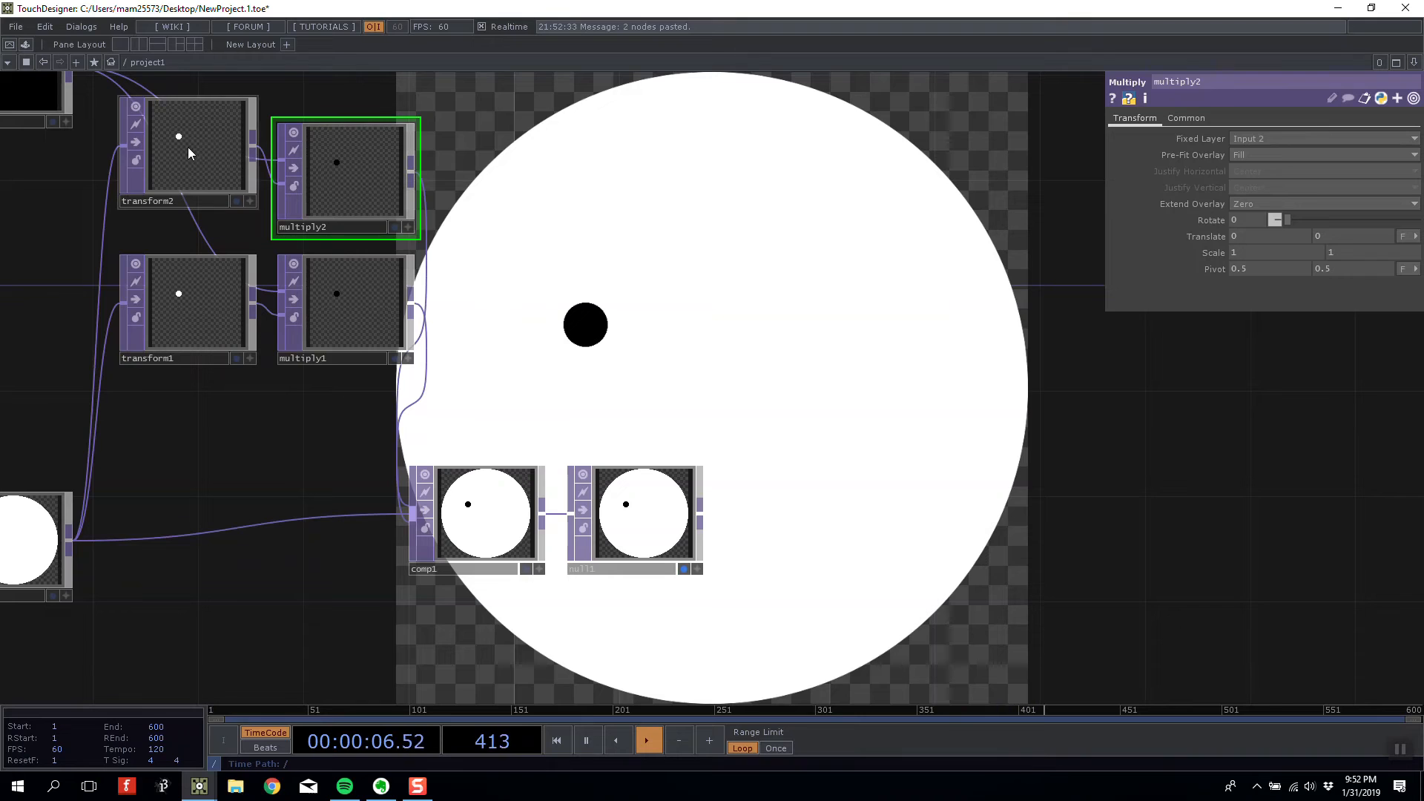
drag(189, 147, 185, 171)
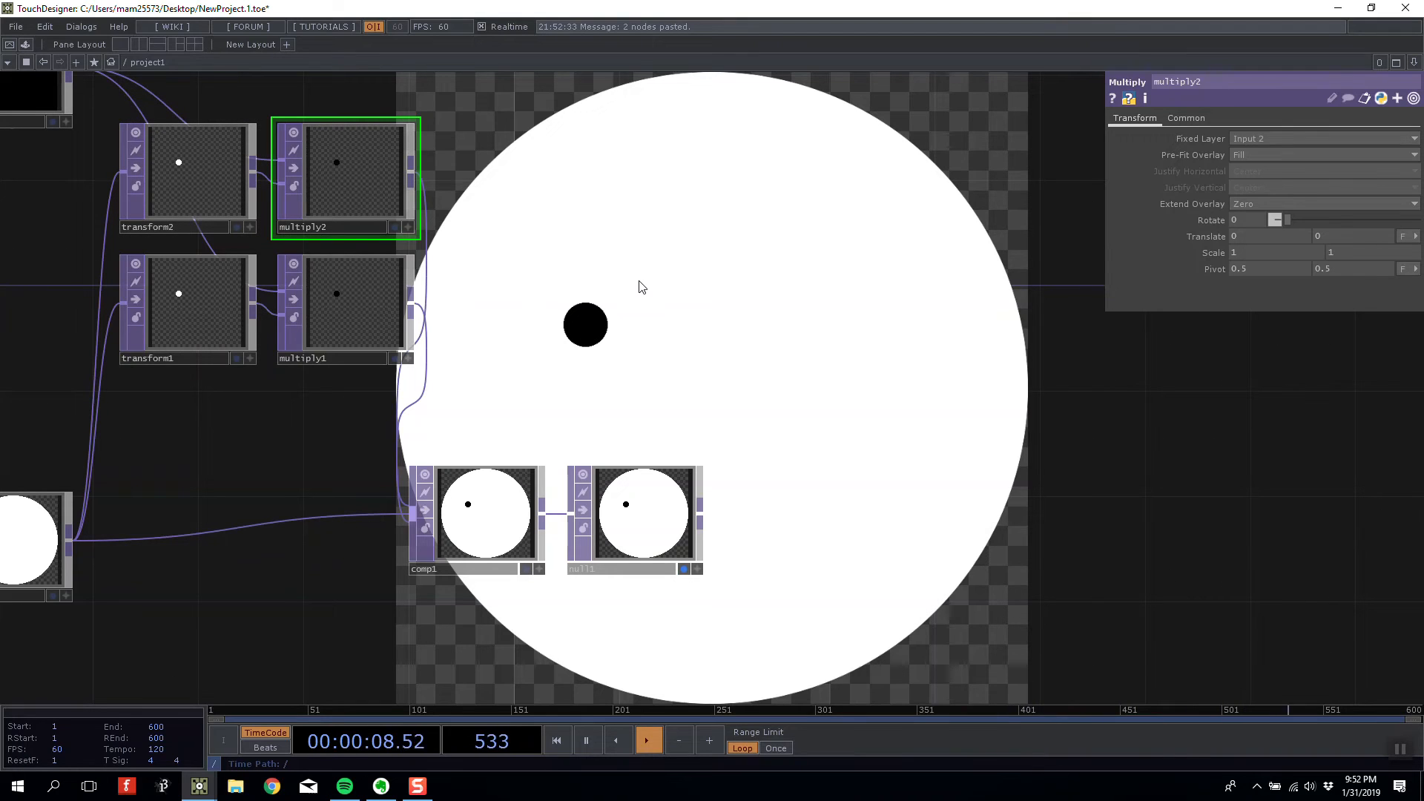
- Reorder comp1's inputs so that multiply2 comes before hello_world
click(475, 538)
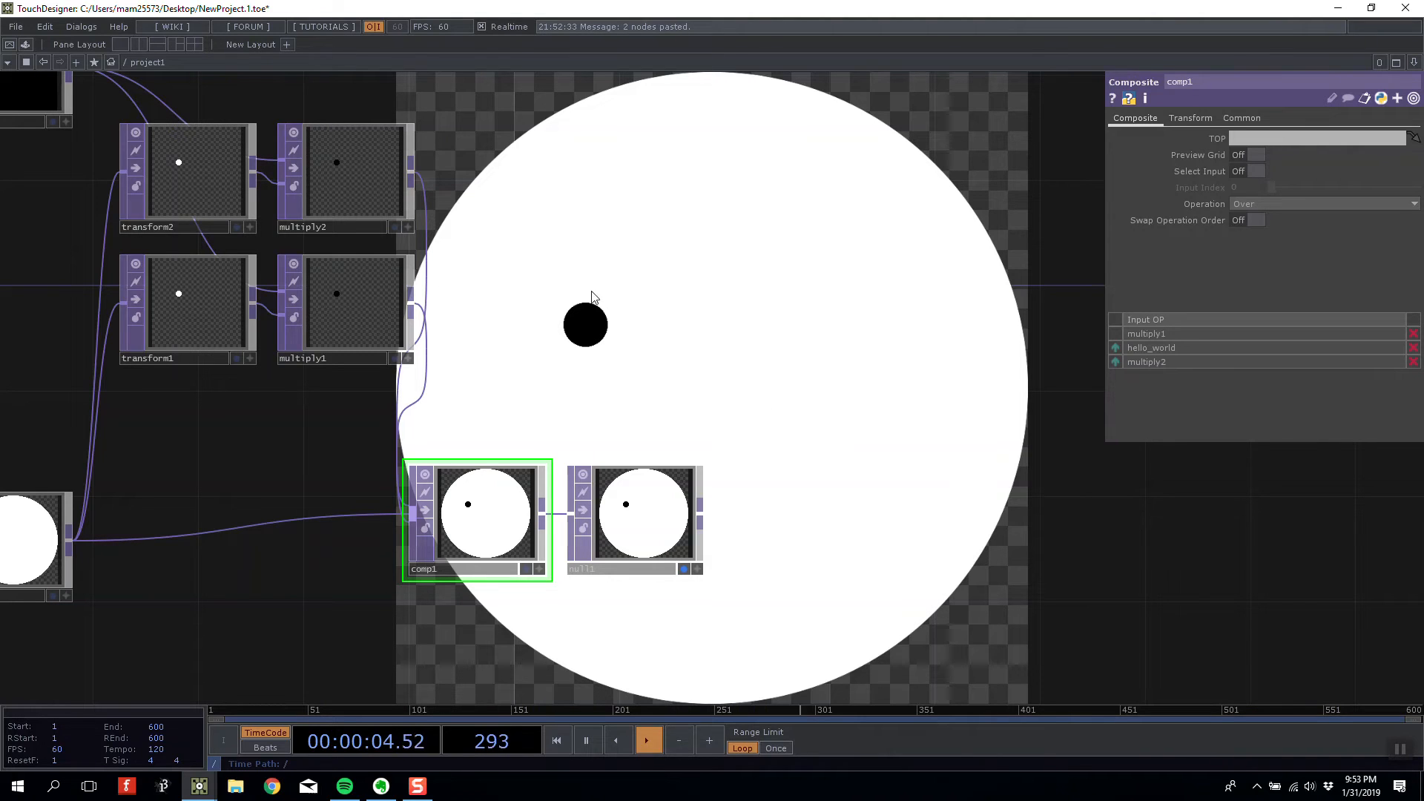
click(1119, 367)
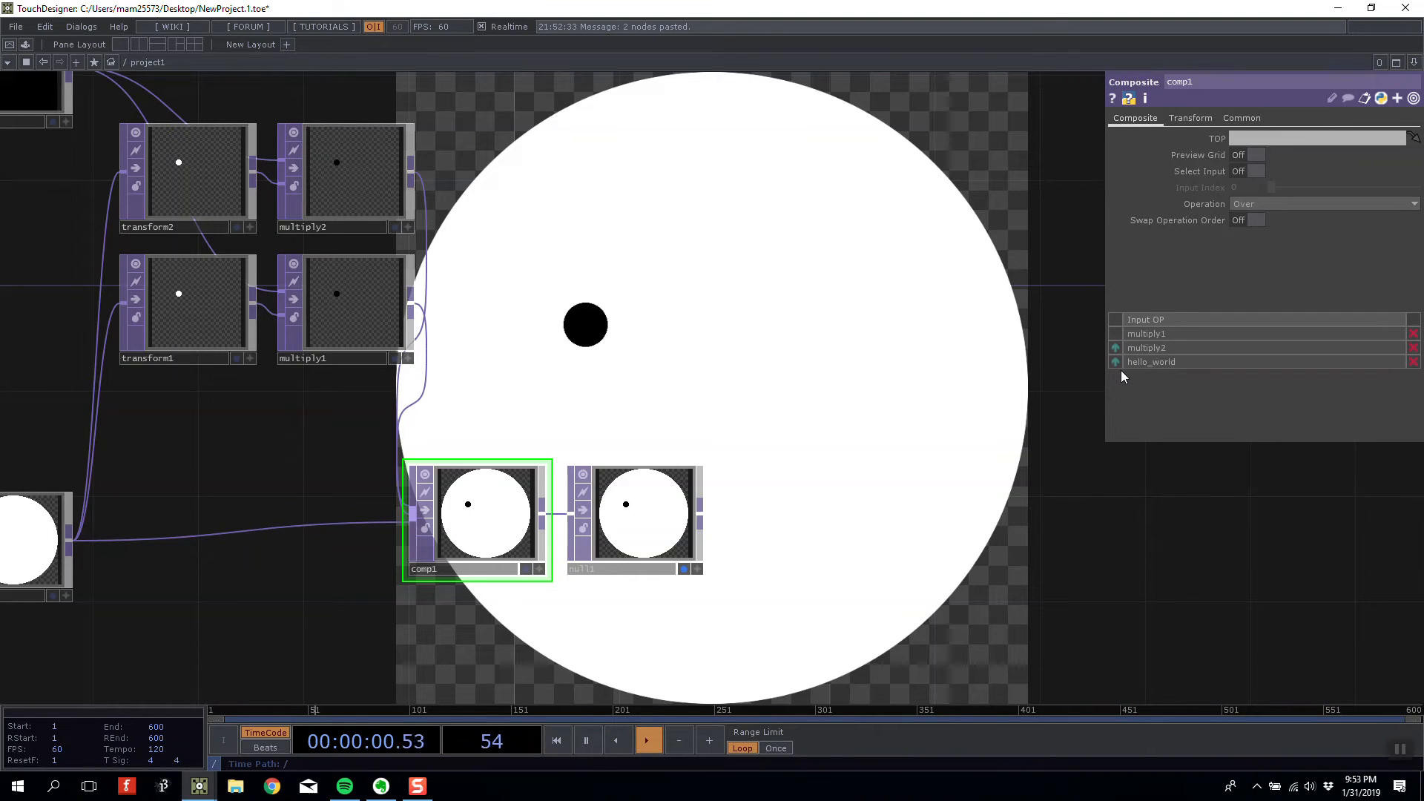
- Set transform2's horizontal Translate to 0.2 to place the second black circle opposite the first
click(189, 175)
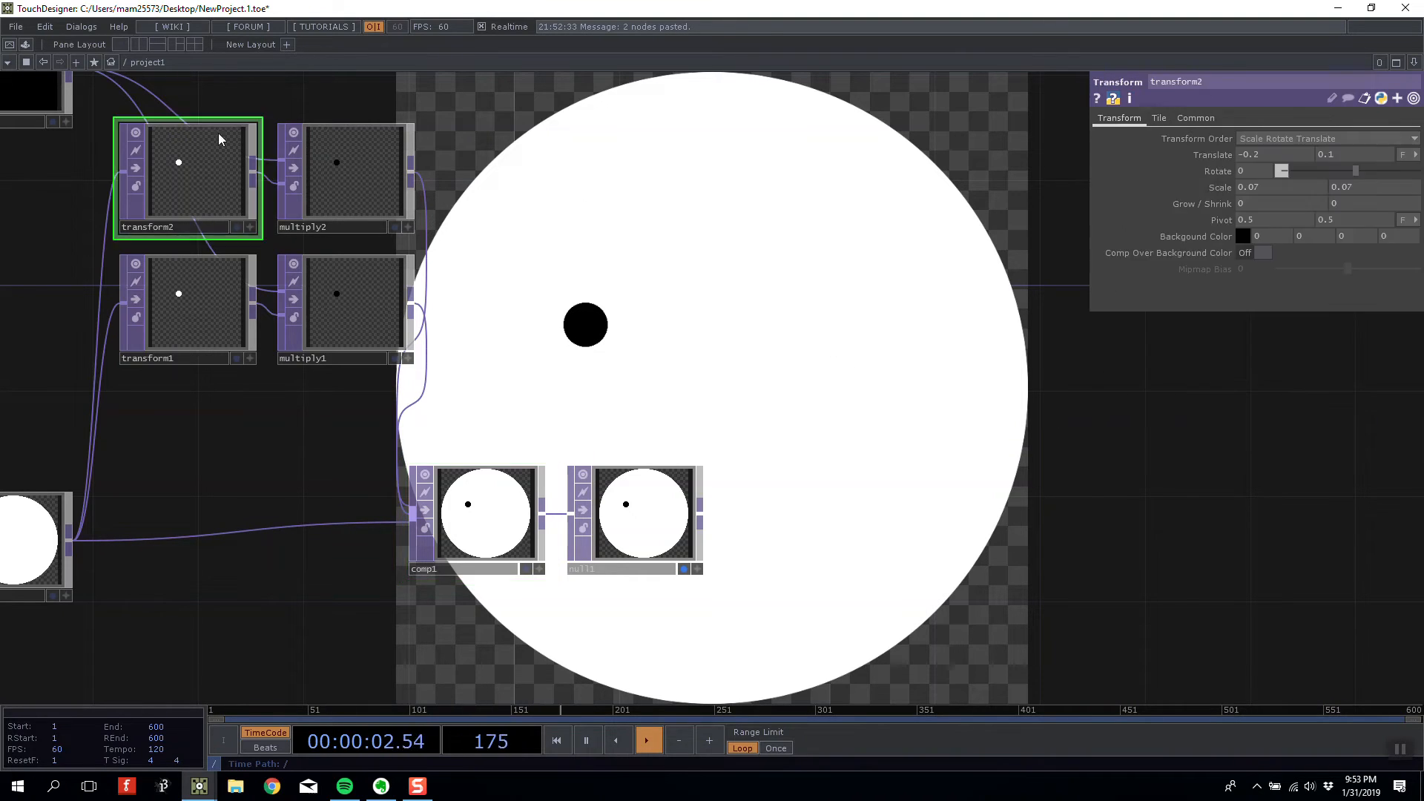
middle_drag(1285, 160, 1328, 140)
drag(794, 300, 785, 341)
scroll(696, 270, down, 3)
scroll(778, 336, up, 2)
scroll(785, 341, up, 1)
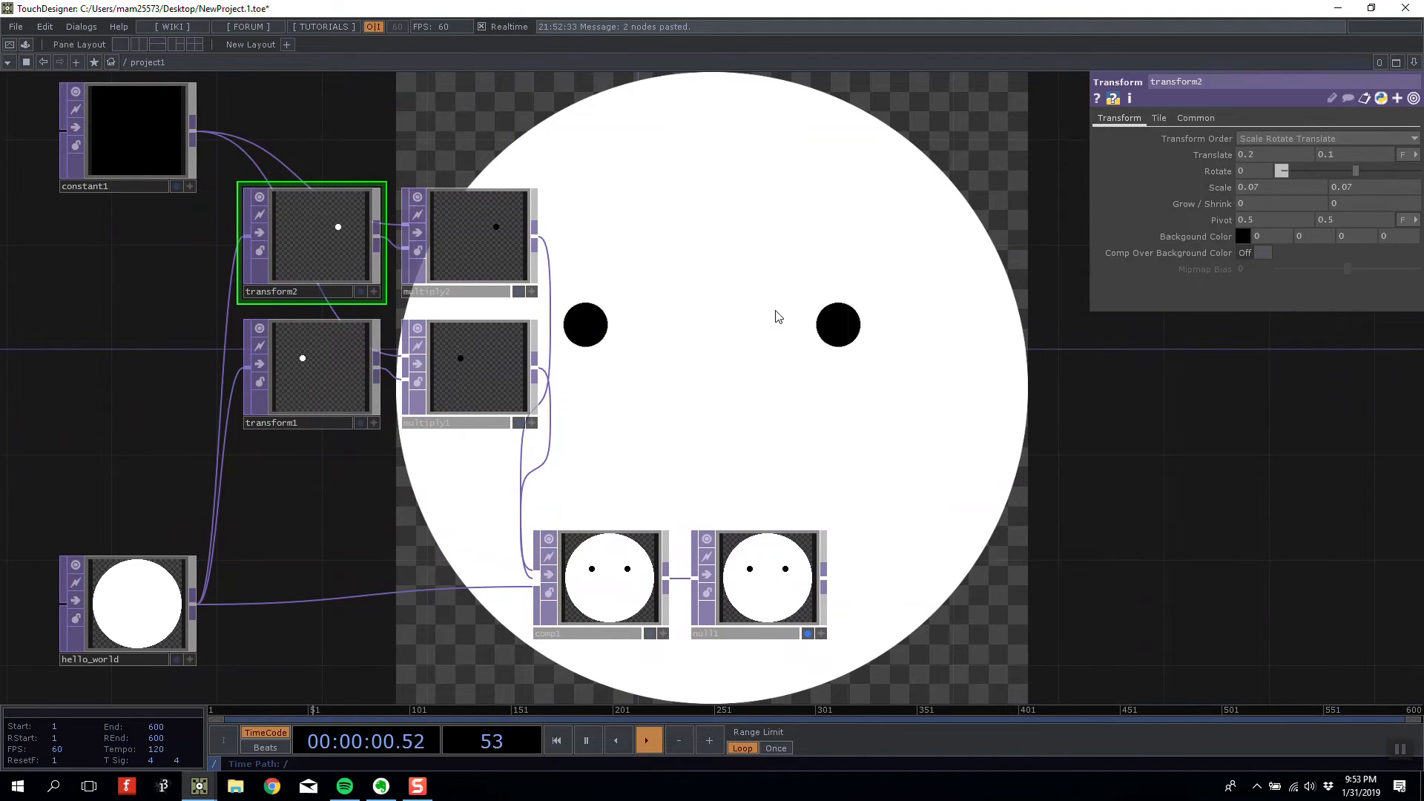
- Move constant1 farther up above the Transform nodes and hello_world farther left
drag(776, 313, 779, 327)
scroll(779, 330, down, 3)
drag(679, 330, 479, 303)
drag(115, 160, 117, 103)
drag(299, 169, 480, 184)
drag(302, 523, 264, 523)
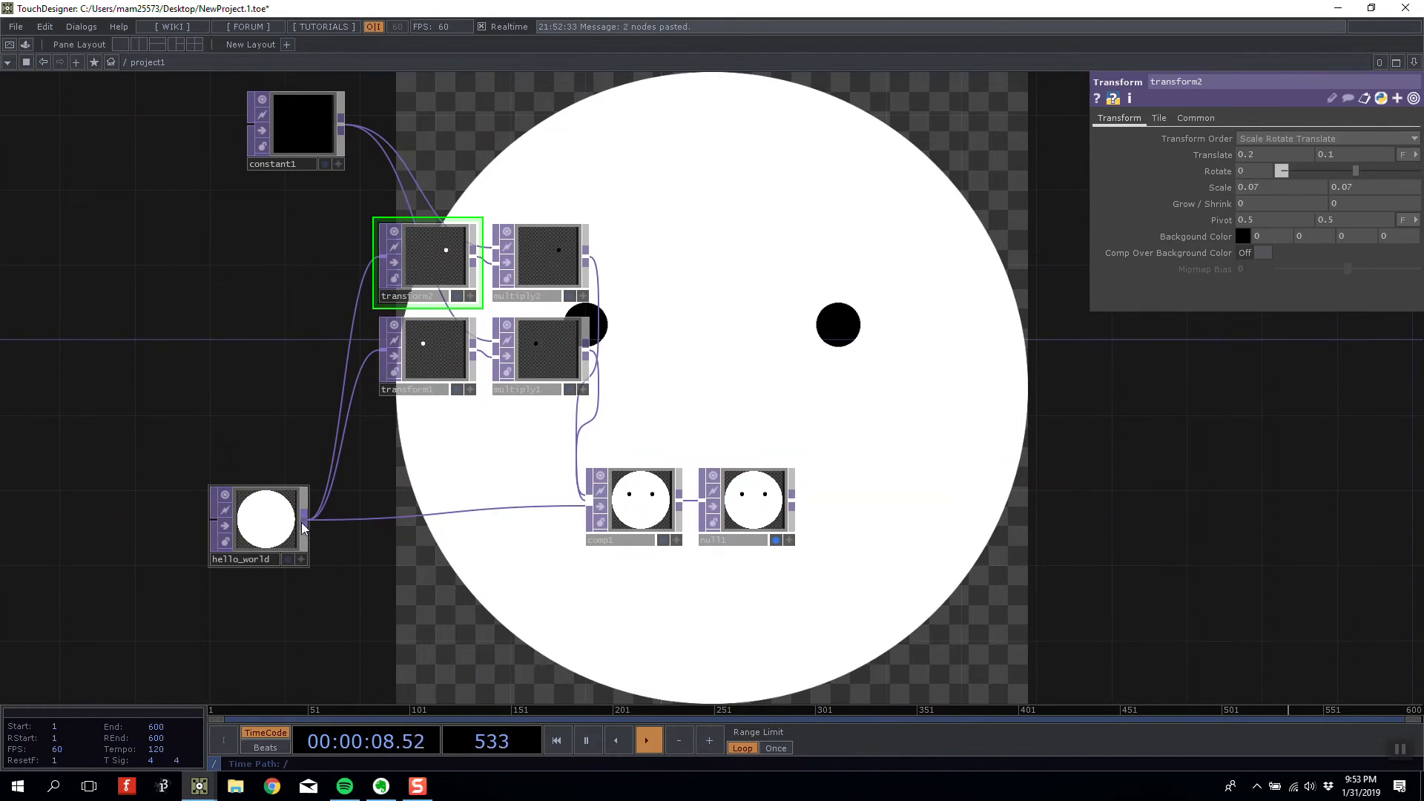
- Insert a Transform TOP between hello_world and all its downstream nodes, placed level with hello_world
key(Tab)
text(tr)
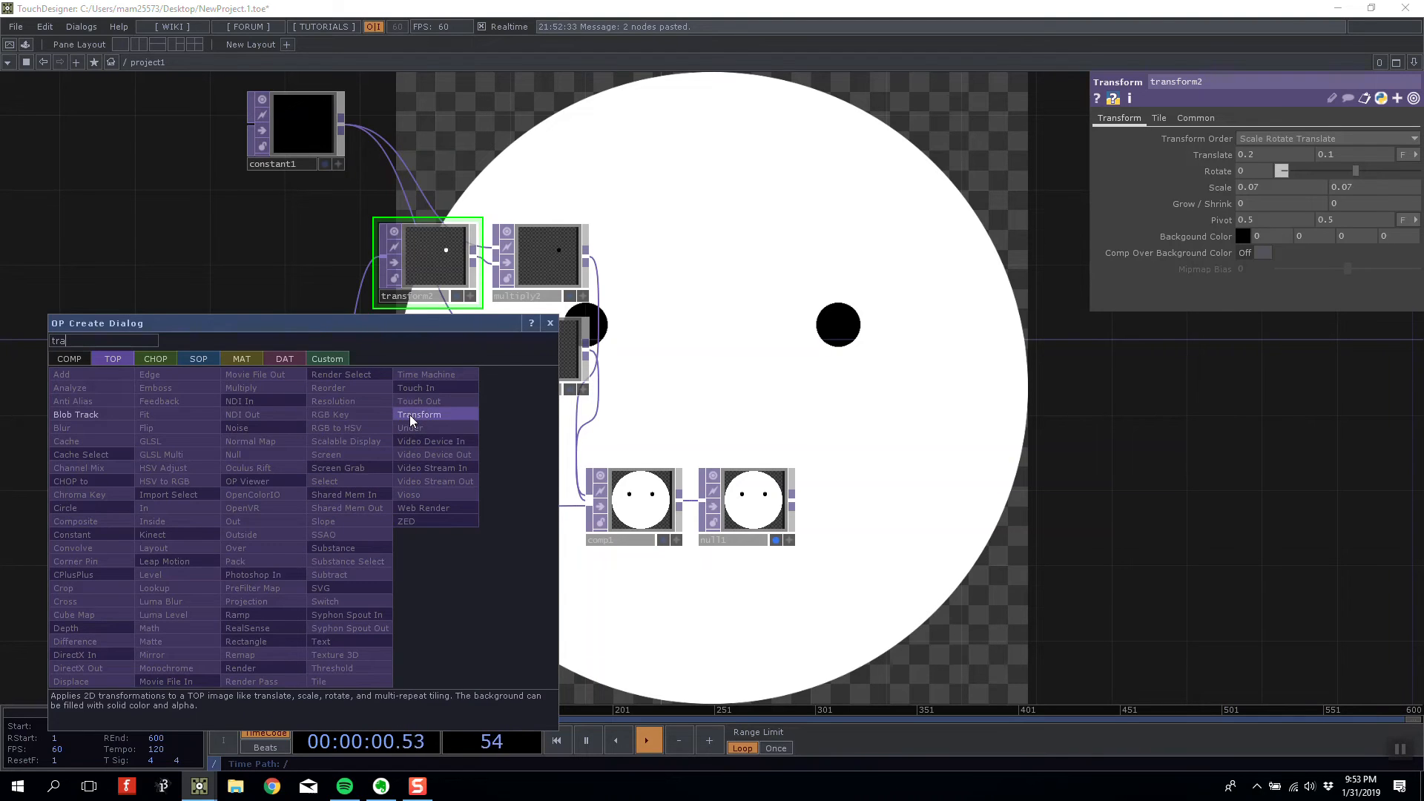
click(410, 416)
click(398, 579)
drag(399, 578, 399, 522)
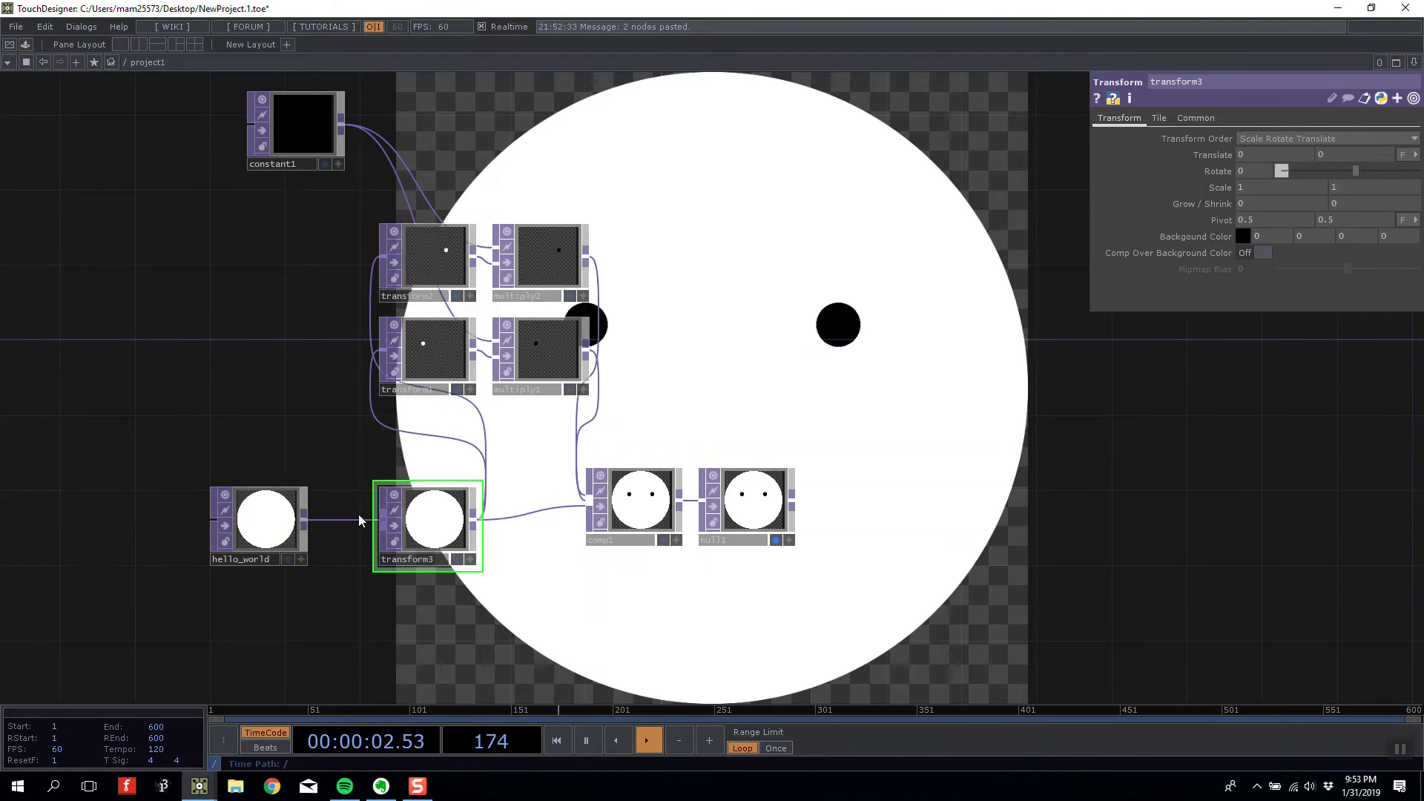
- Wire hello_world directly to transform1, transform2 and comp1, and place transform3 aligned below transform1
drag(310, 518, 367, 350)
drag(307, 515, 378, 258)
drag(417, 508, 429, 448)
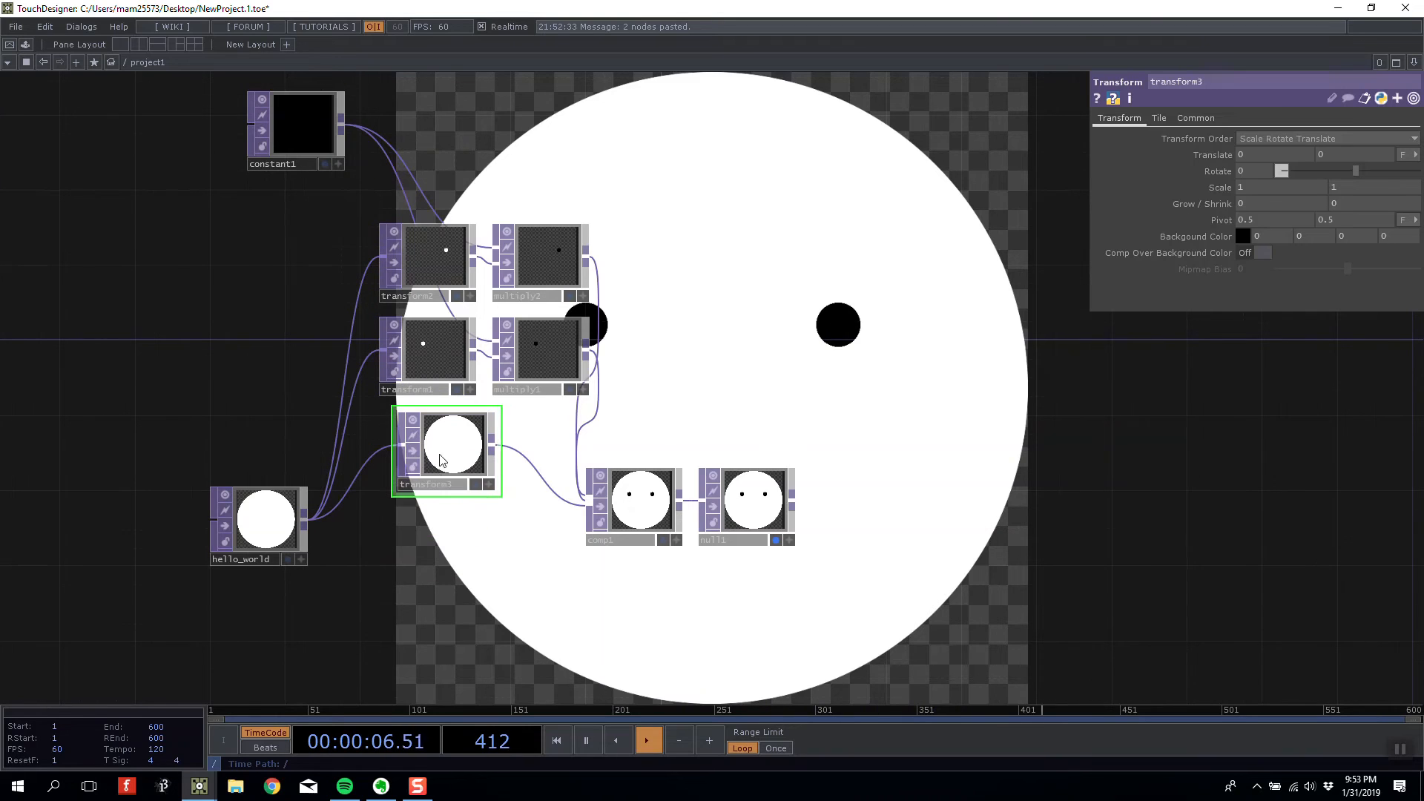
drag(306, 519, 552, 494)
drag(552, 441, 557, 399)
drag(477, 416, 459, 416)
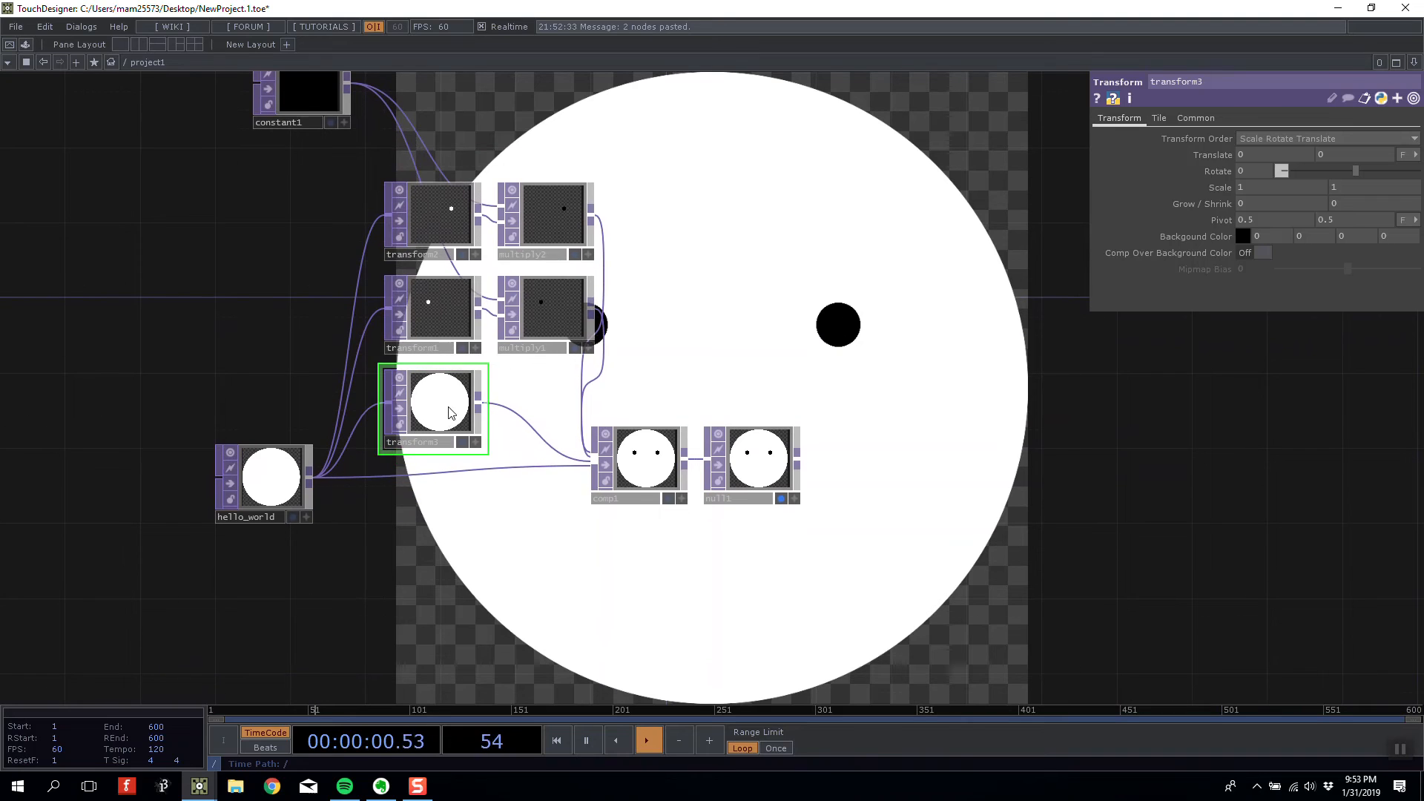
- Duplicate multiply1, place the copy below comp1 and feed transform3 into it
click(550, 315)
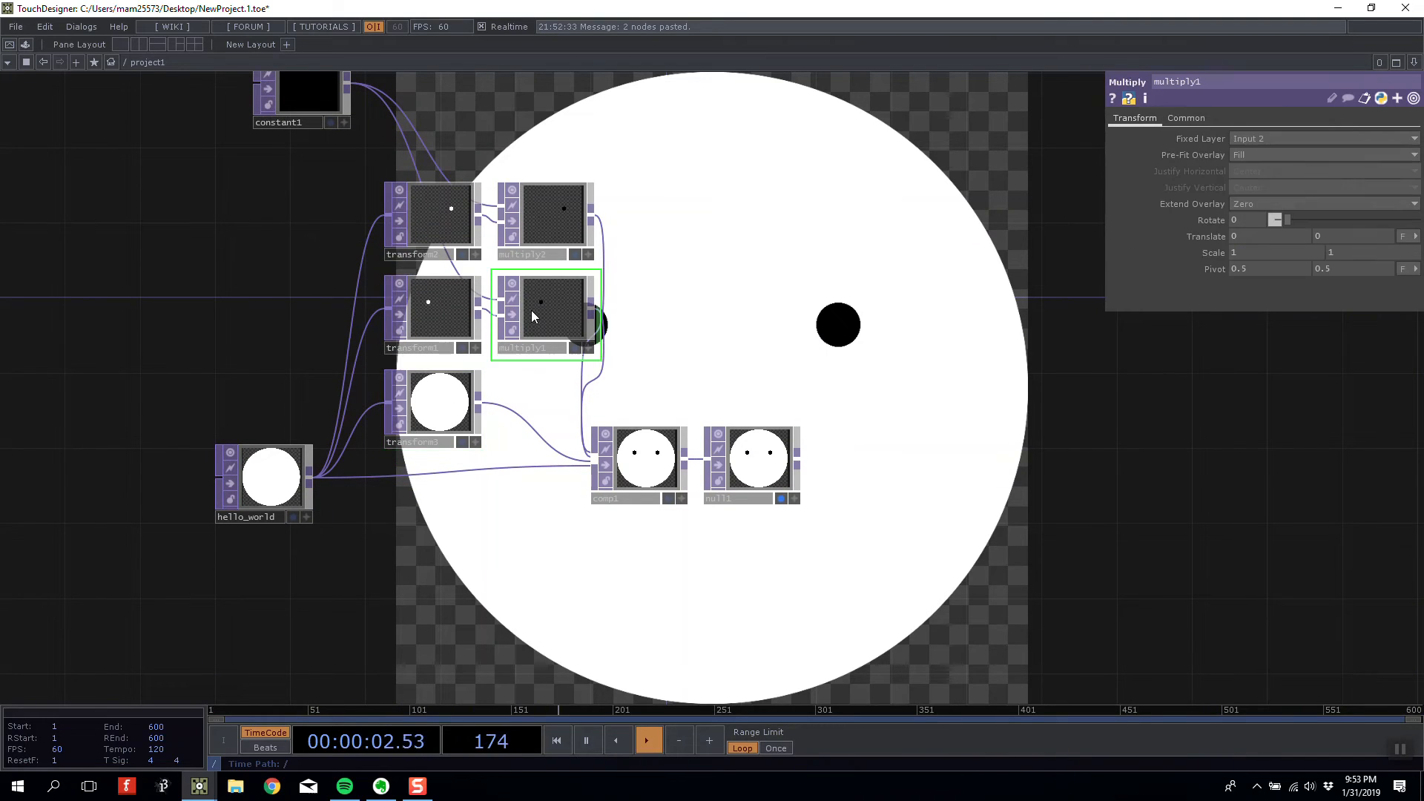
key(ctrl+c)
key(ctrl+v)
mouse_move(490, 417)
mouse_down()
mouse_move(477, 564)
mouse_move(479, 404)
mouse_up()
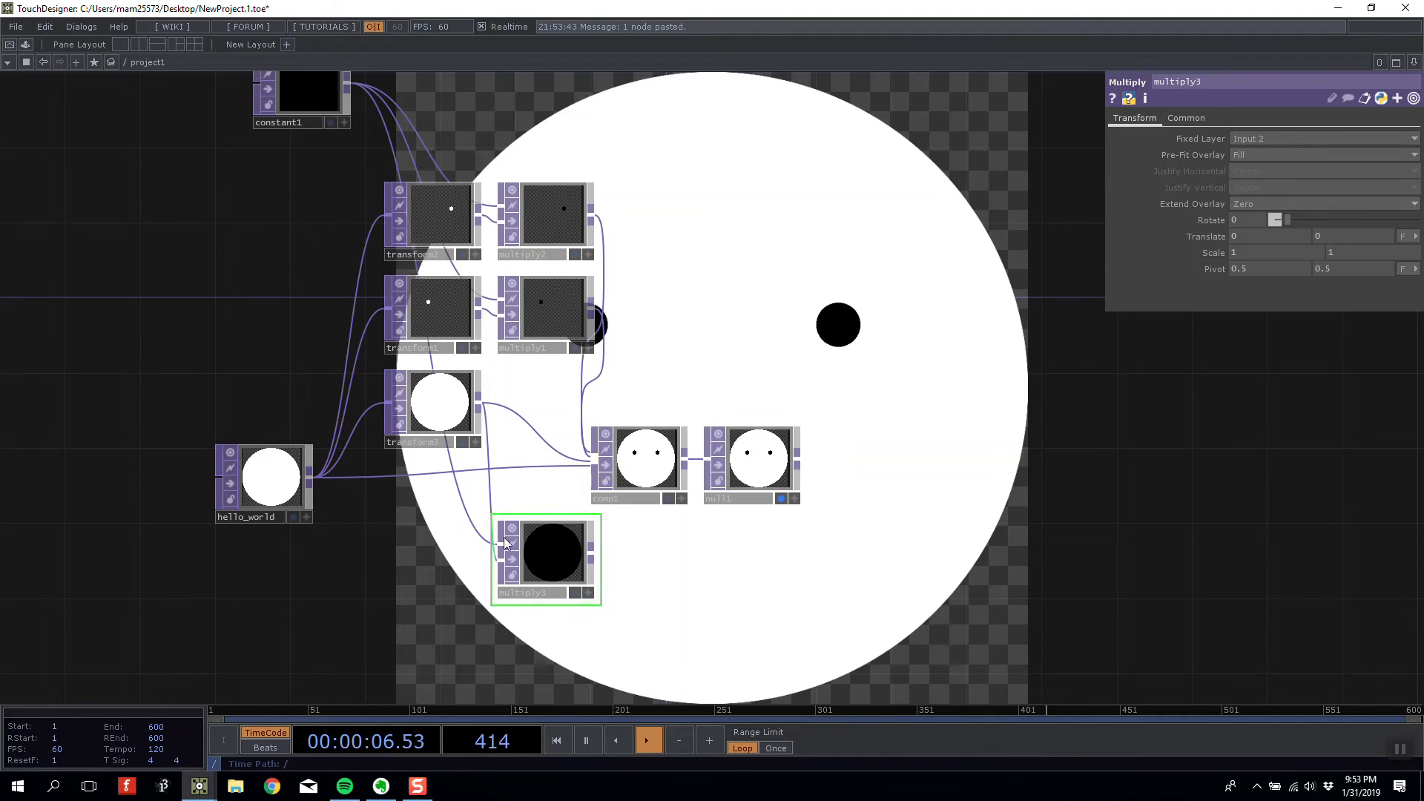
drag(553, 552, 570, 497)
- Duplicate constant1 and place the copy below hello_world
click(311, 74)
key(ctrl+c)
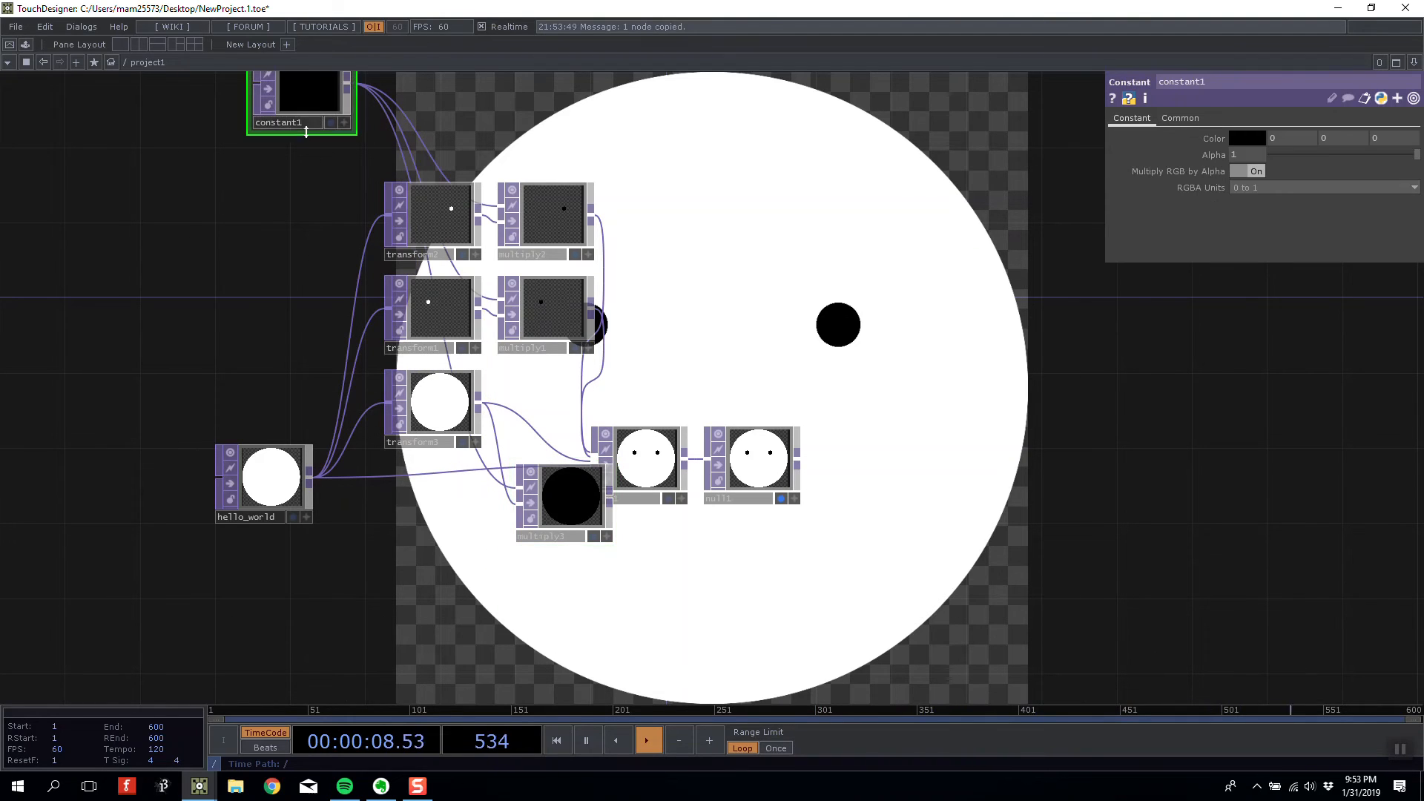
key(ctrl+v)
drag(323, 181, 377, 599)
- Set constant2's color to red with RGB values 0.805, 0.09177 and 0.09177
click(1239, 139)
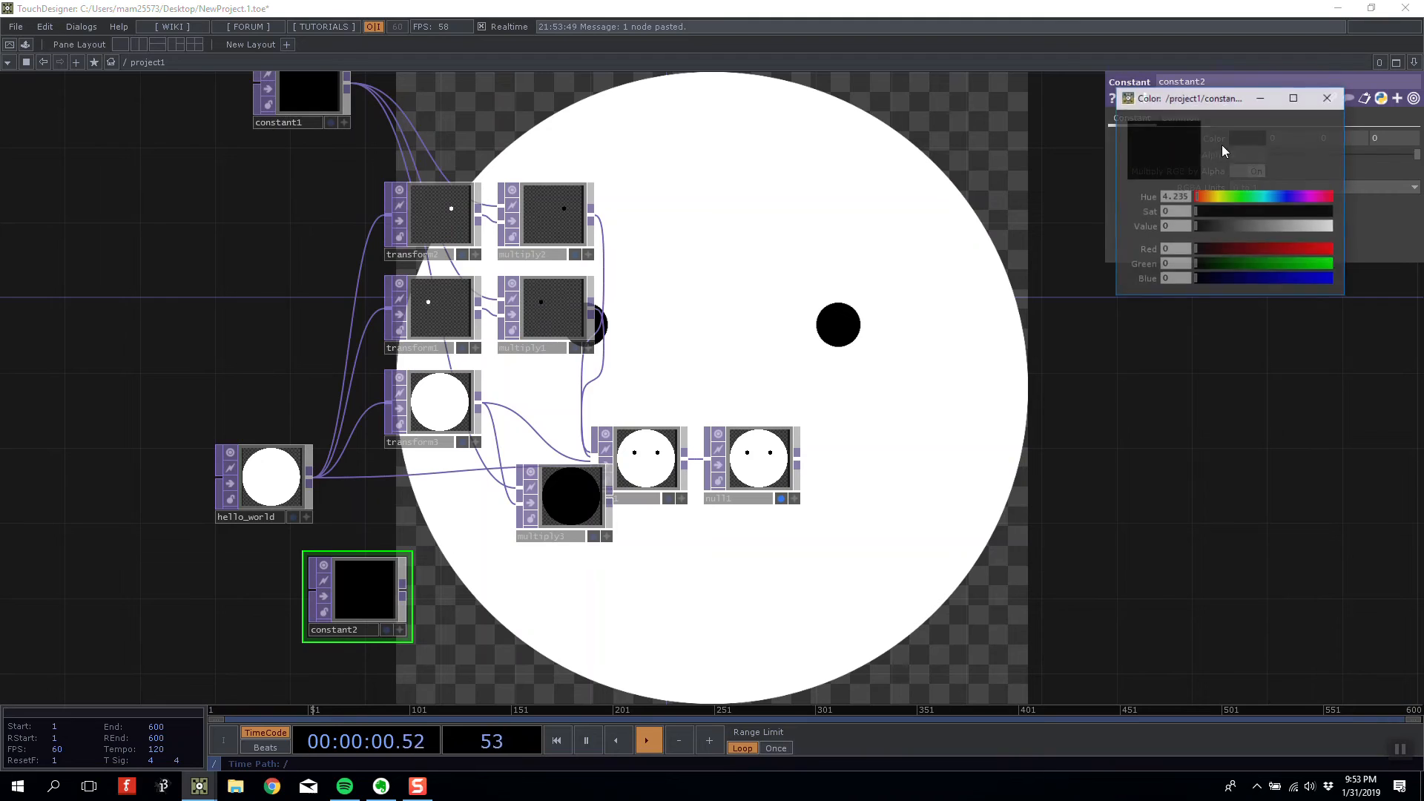
drag(1242, 250, 1319, 212)
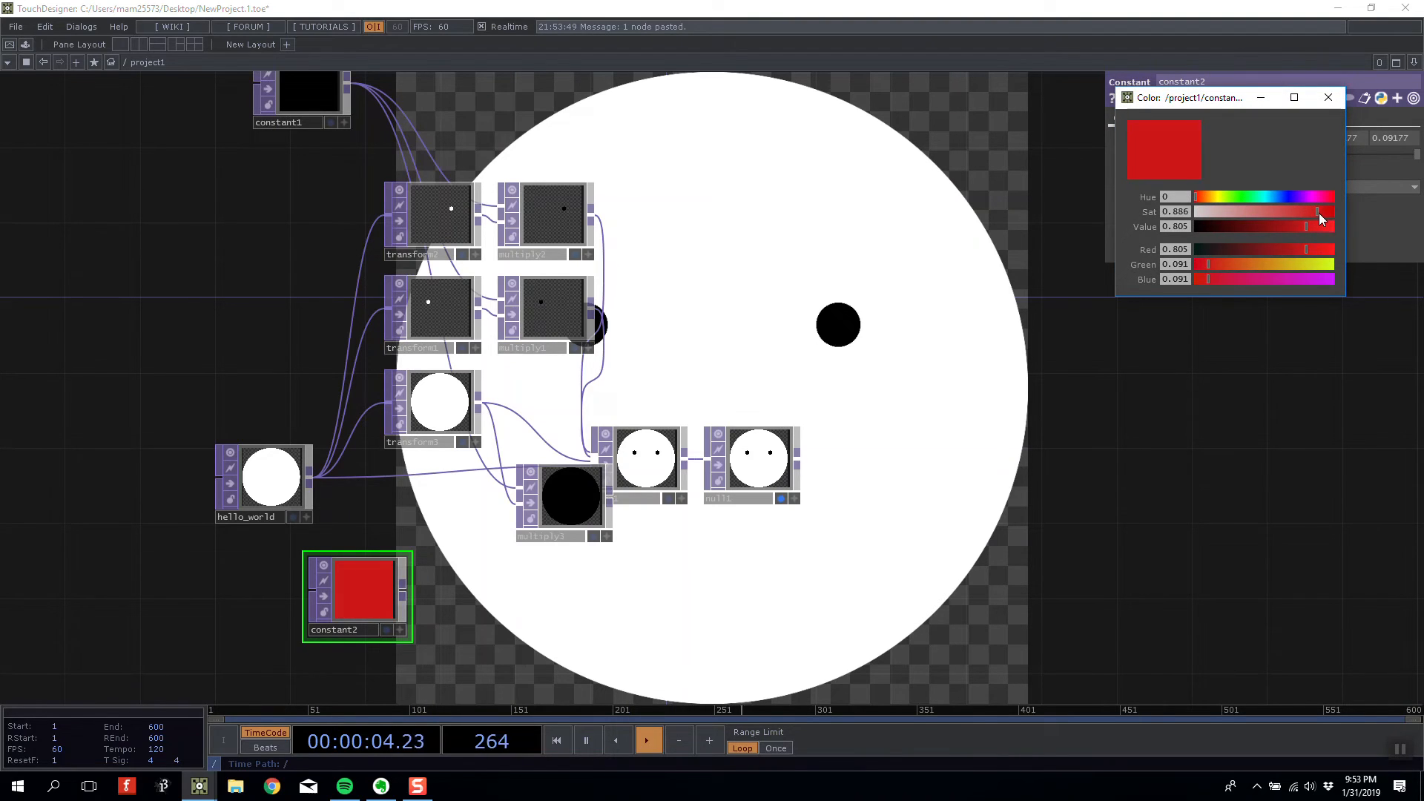
click(1326, 102)
- Wire transform3 into multiply3's first input and constant2 into its second input
click(404, 587)
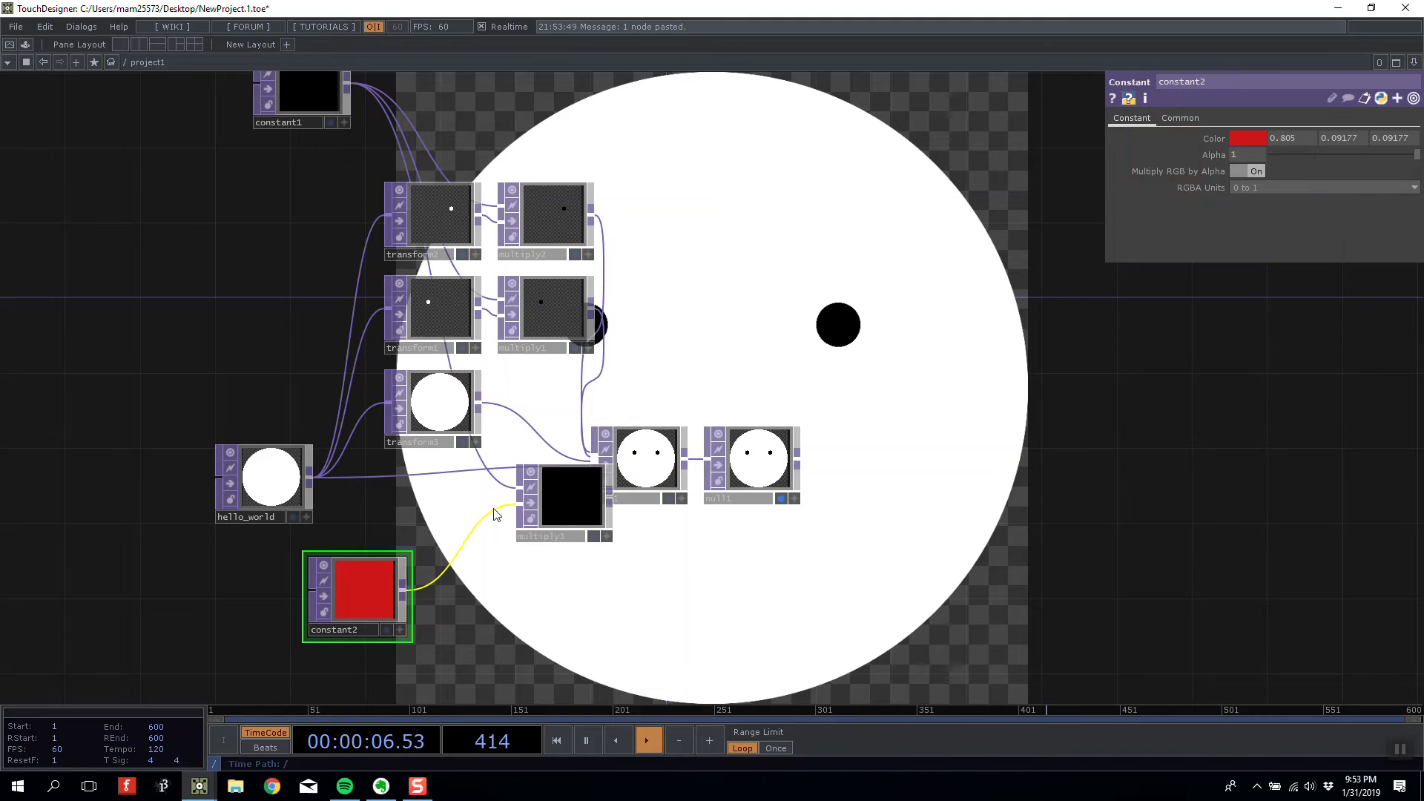
key(ctrl+z)
drag(405, 591, 558, 559)
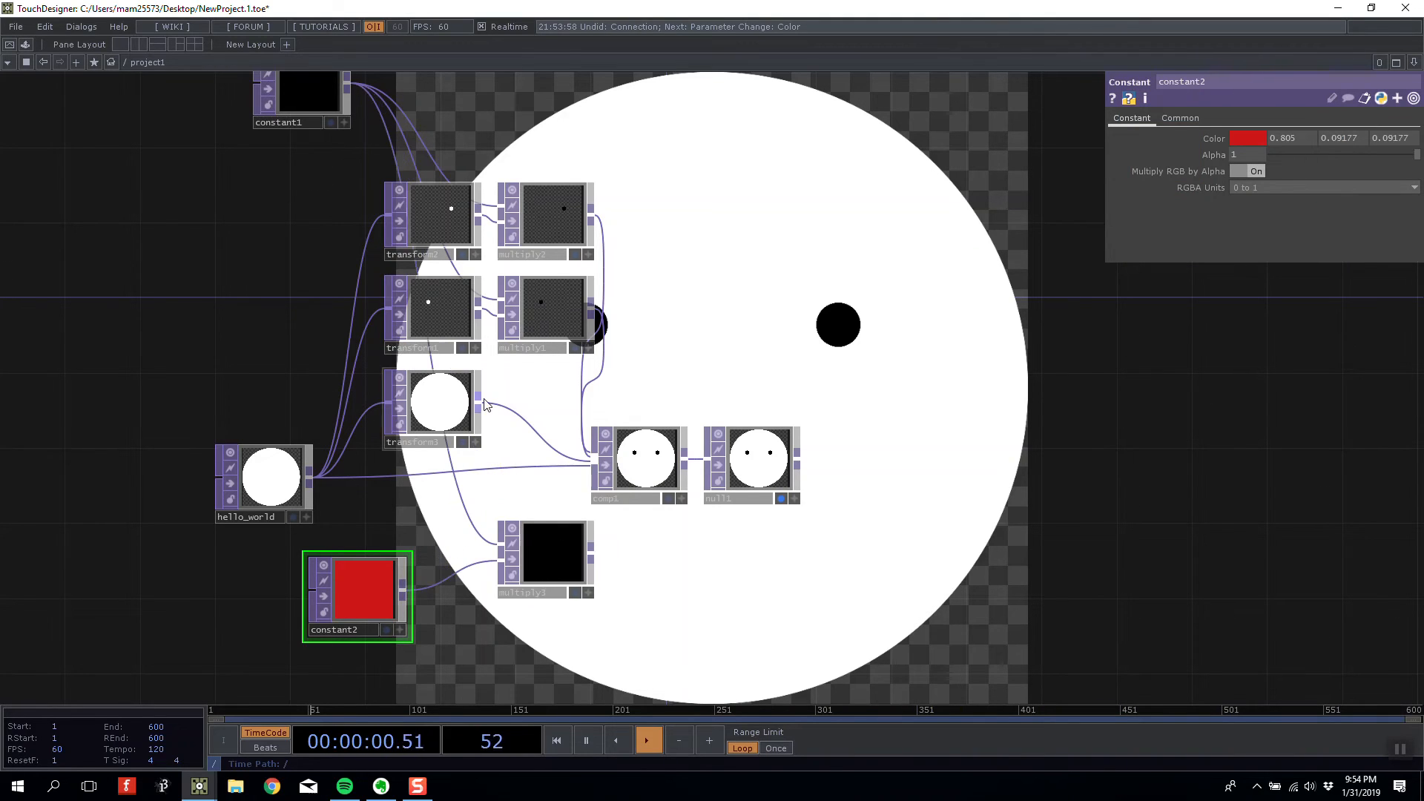
drag(478, 403, 540, 532)
drag(437, 406, 418, 407)
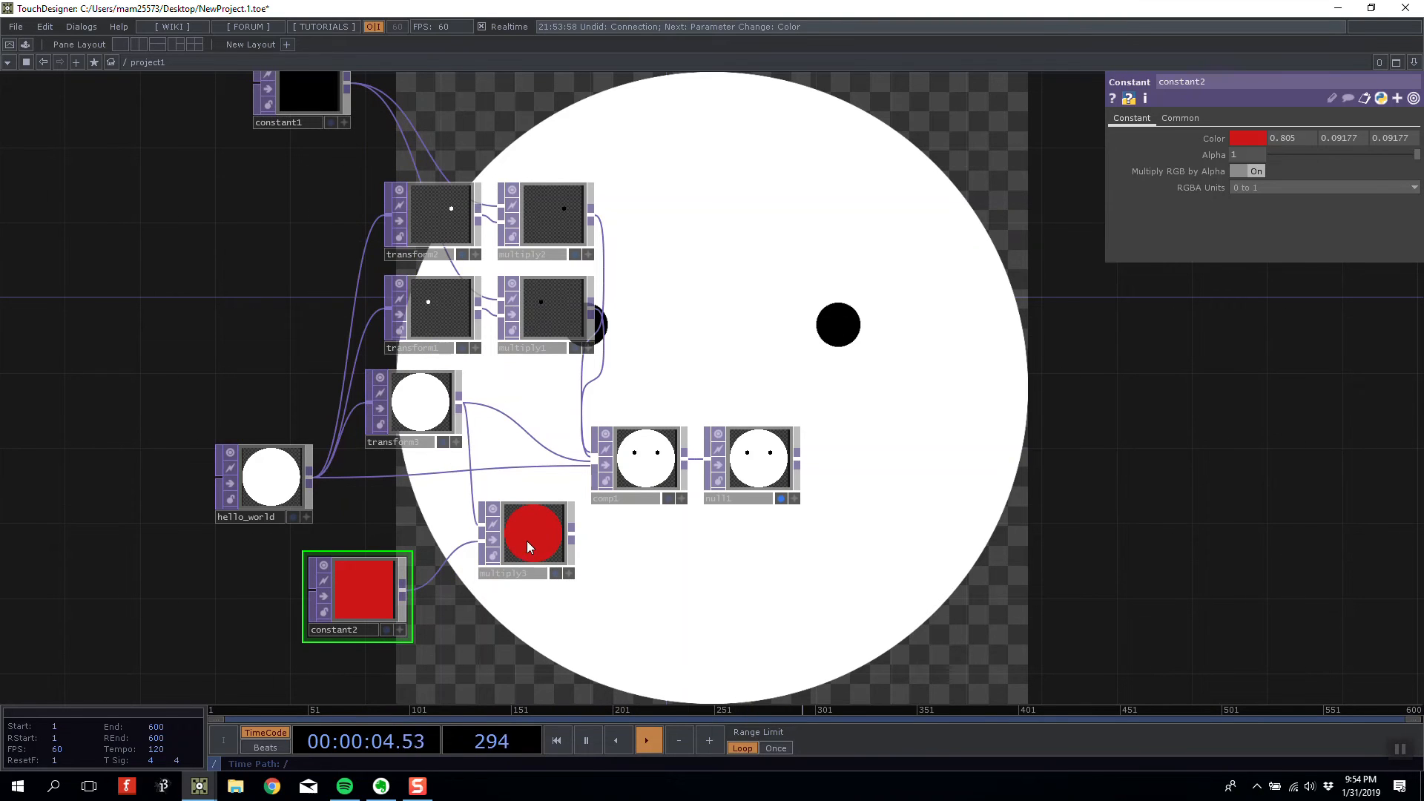
- Connect multiply3 to comp1 and remove the direct wire from transform3 to comp1
scroll(527, 541, up, 3)
scroll(528, 541, down, 3)
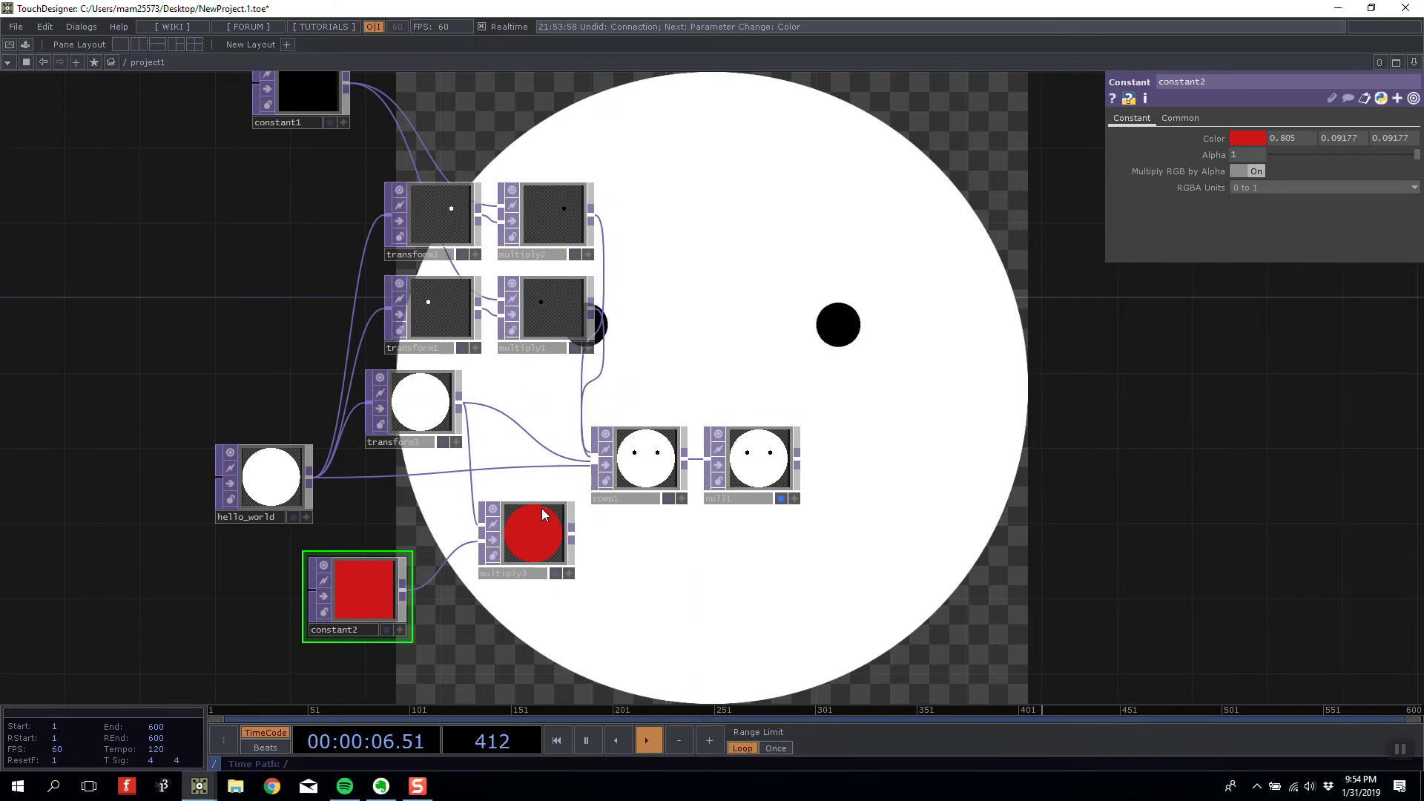
scroll(528, 541, up, 5)
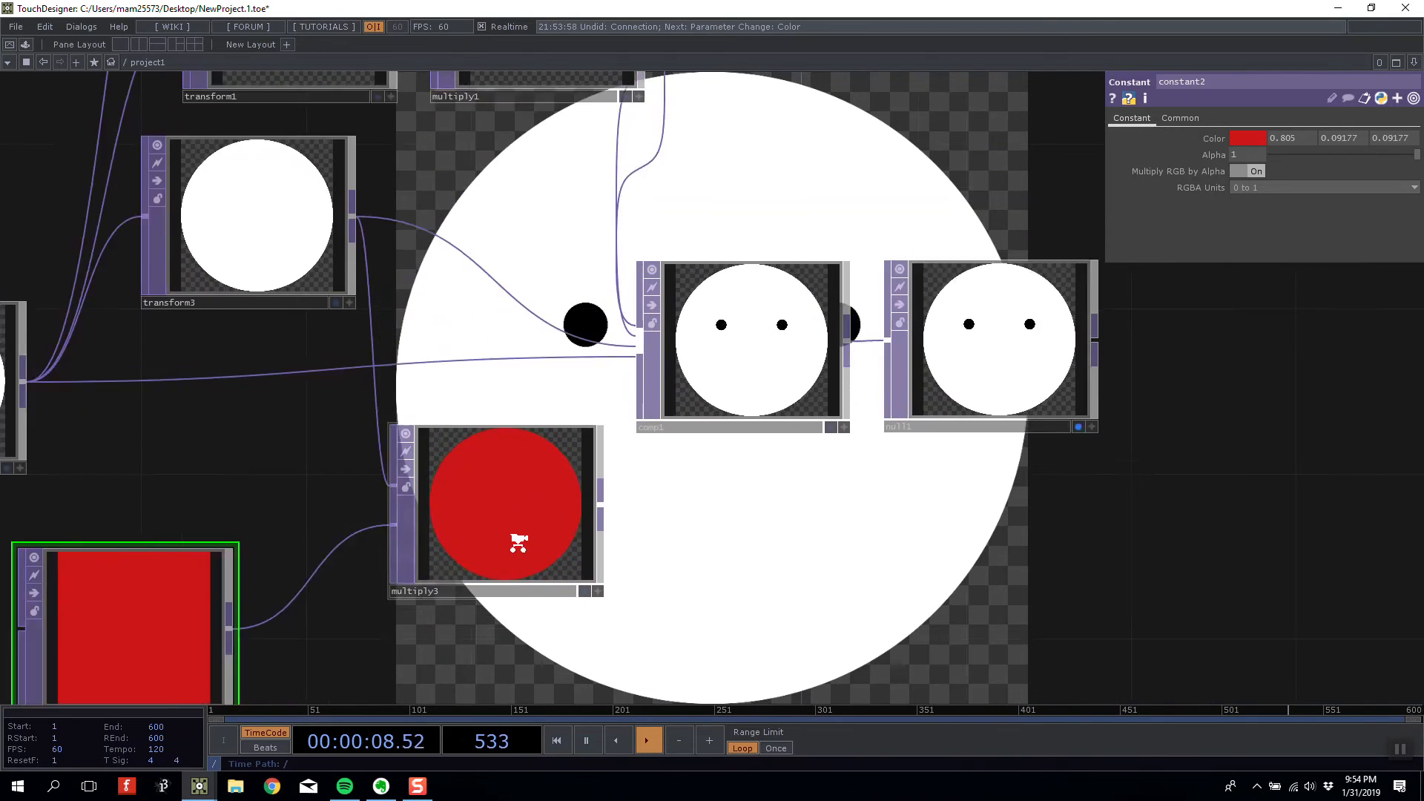
scroll(522, 543, down, 5)
scroll(493, 534, up, 3)
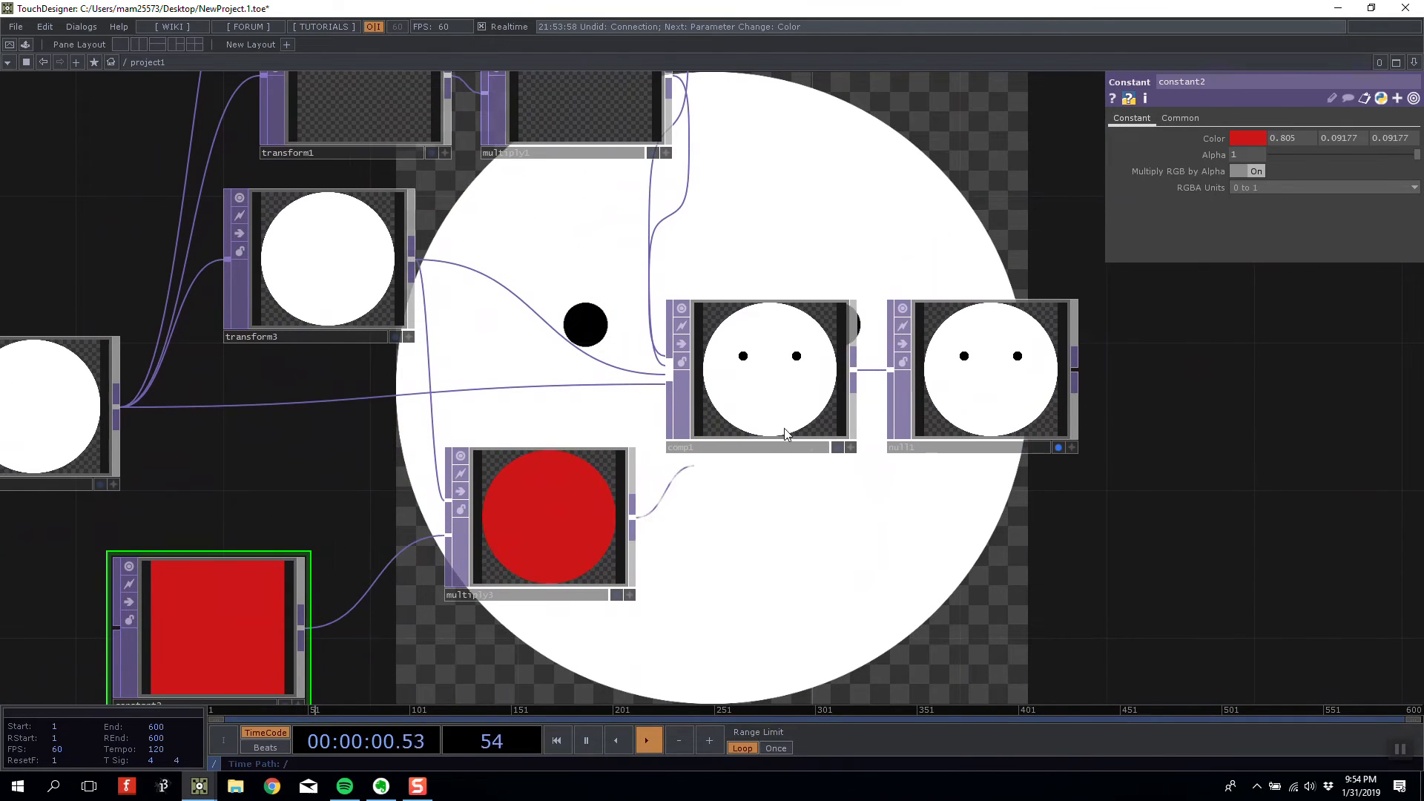
click(549, 326)
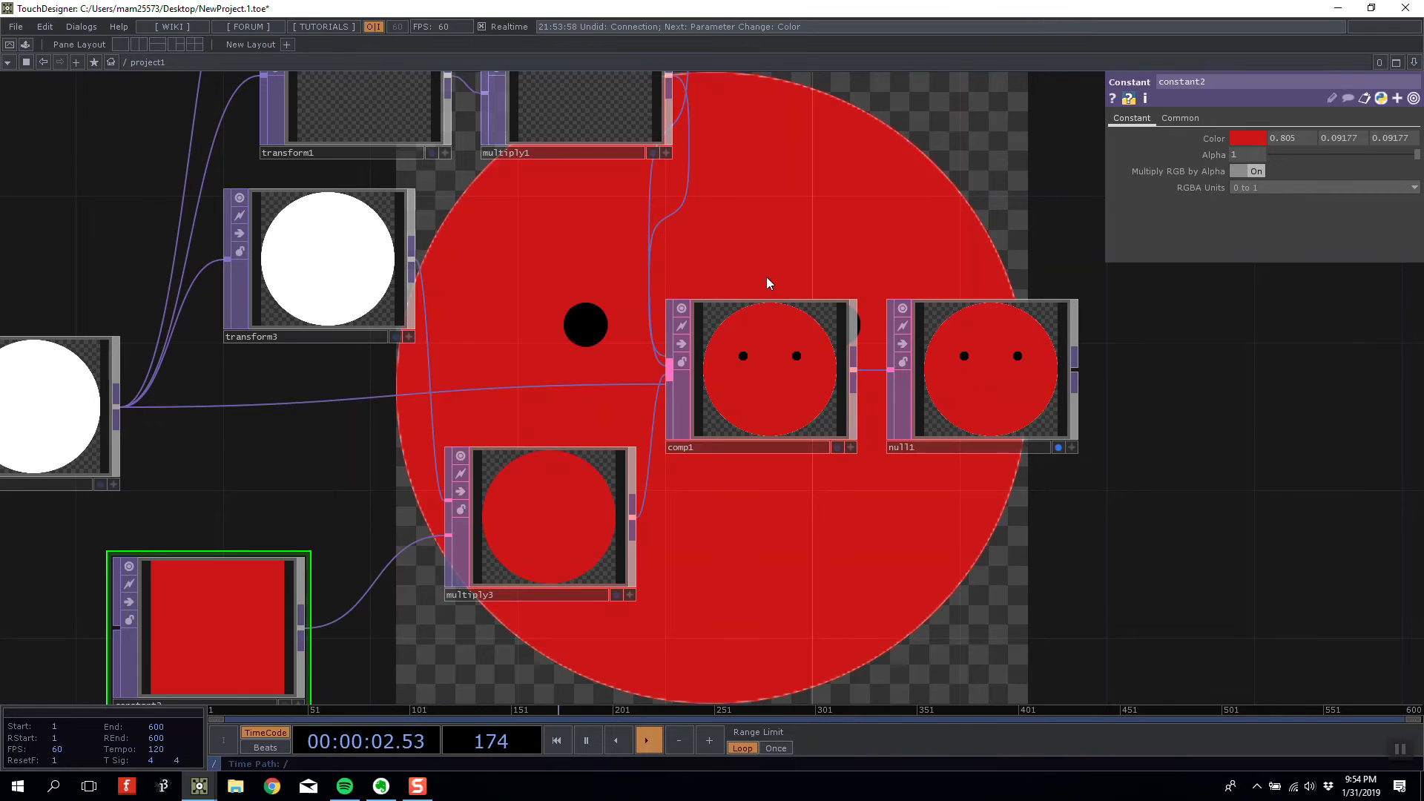
- Set transform3's Translate to -0.2, -0.3 and its Scale to 0.2 on both axes
scroll(772, 267, down, 3)
click(460, 302)
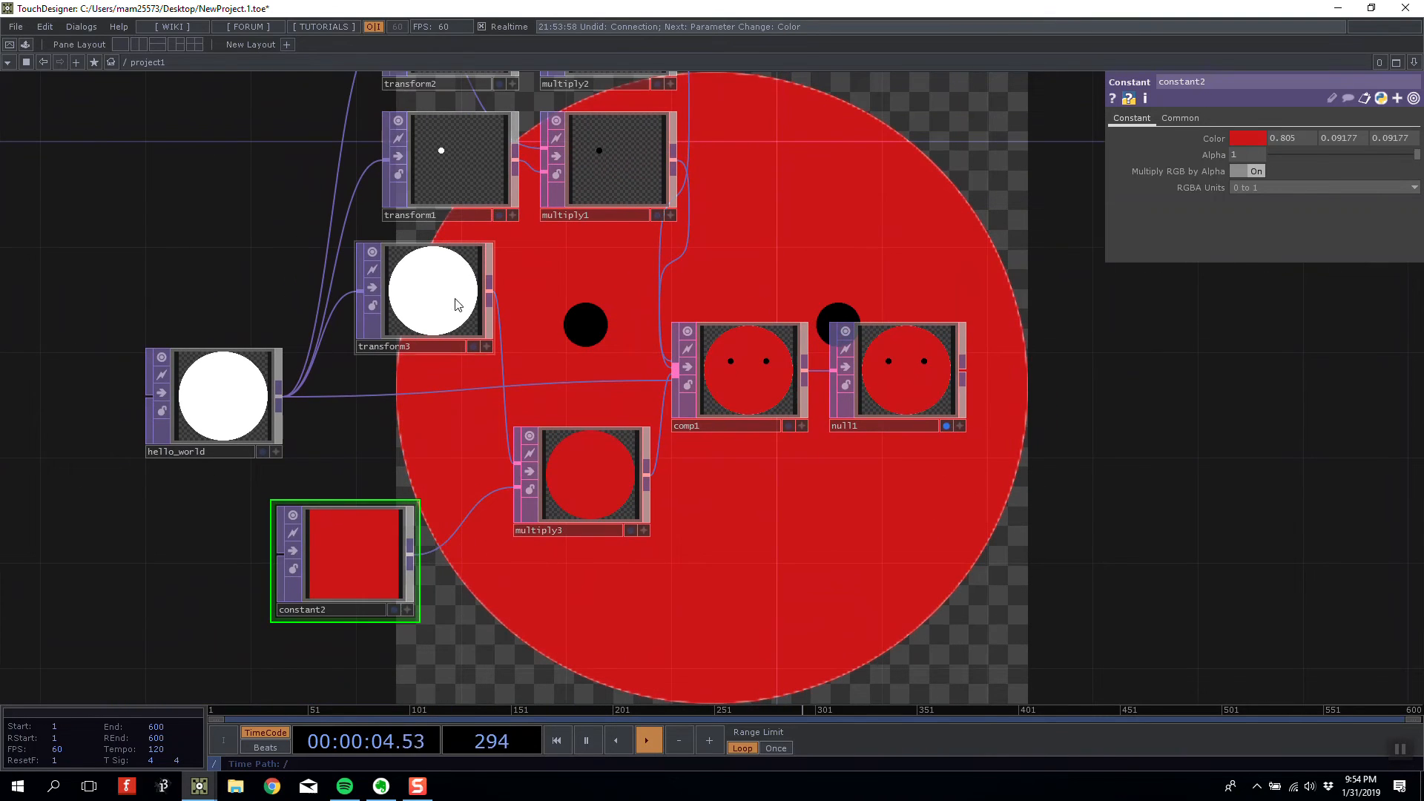
middle_drag(1223, 190, 1223, 190)
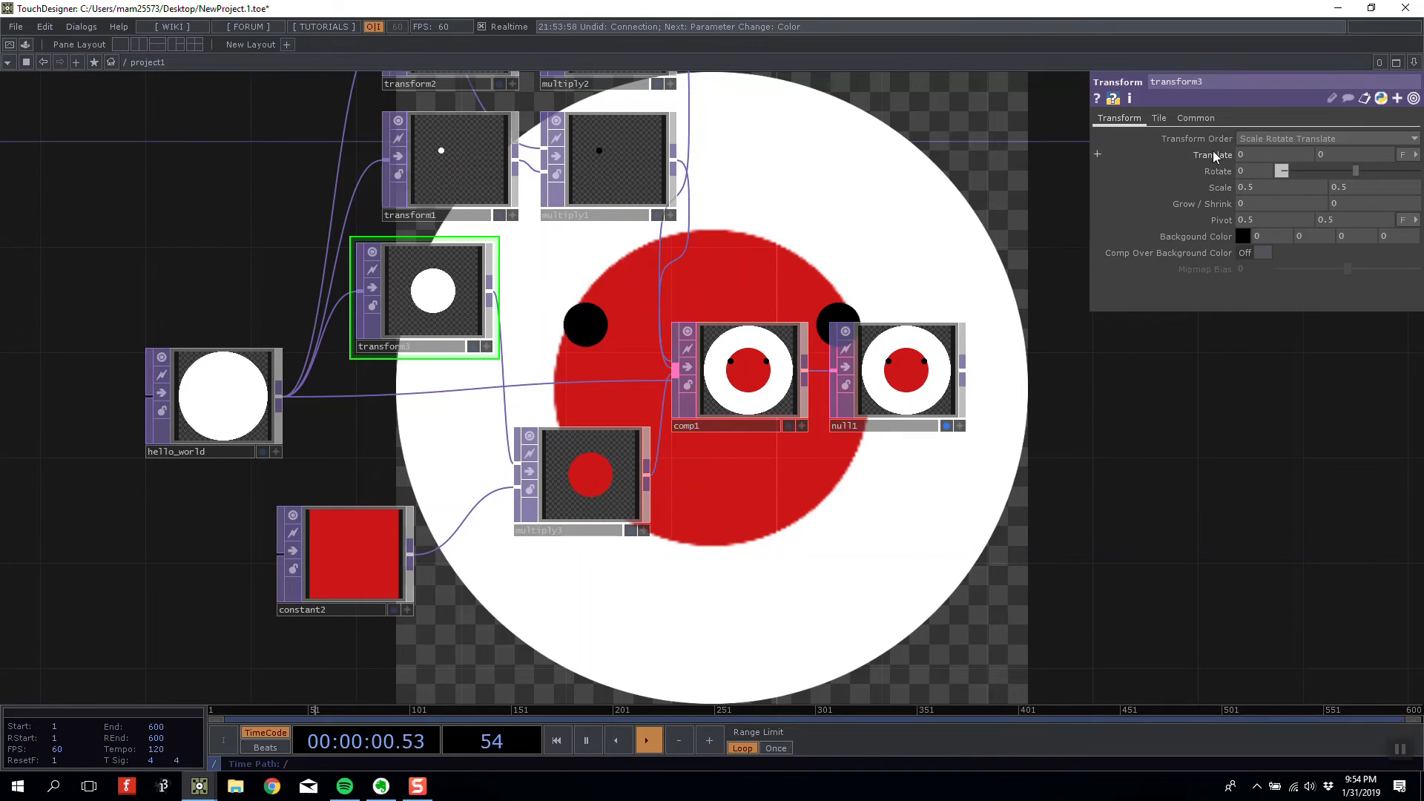
middle_drag(1215, 155, 1232, 155)
middle_drag(1338, 156, 1328, 128)
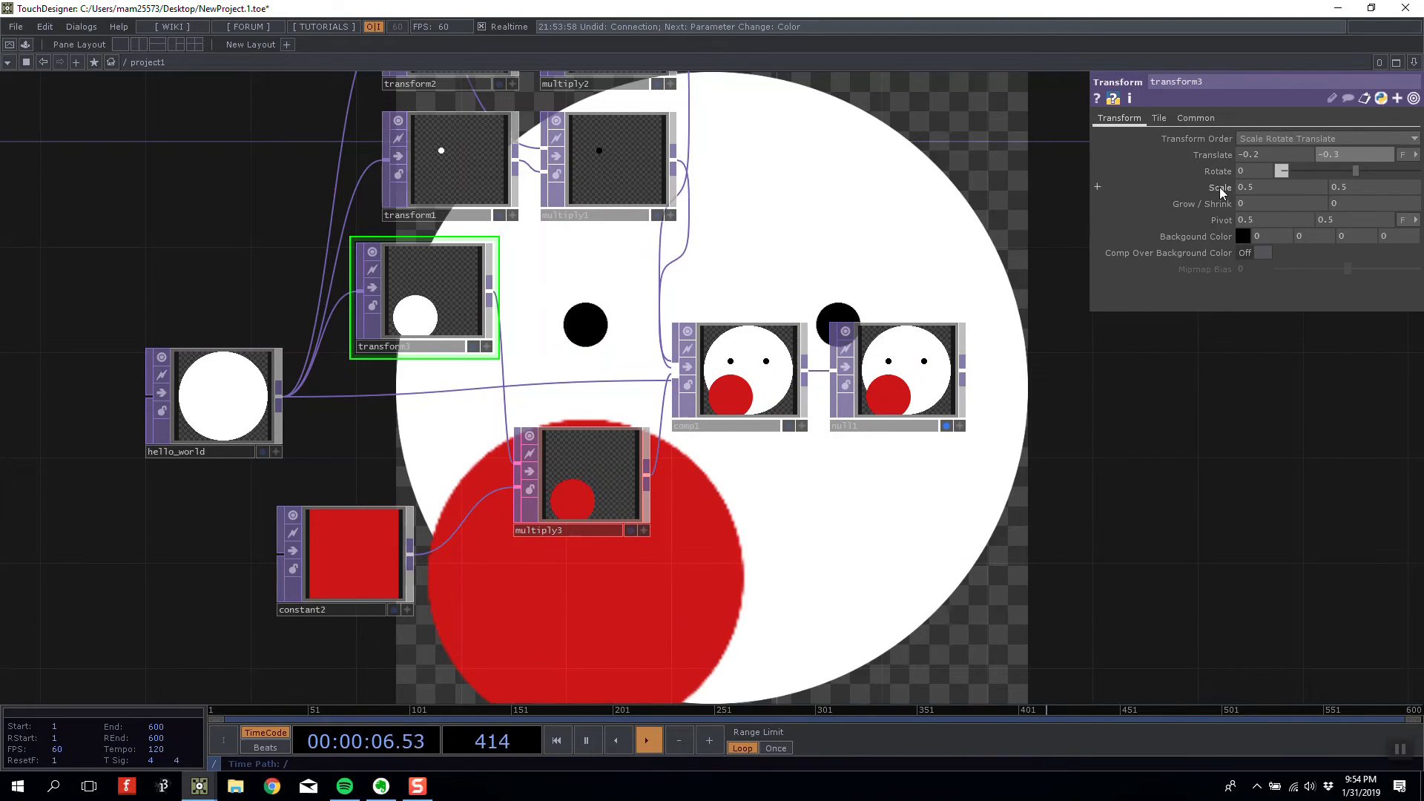
middle_drag(1220, 189, 1197, 189)
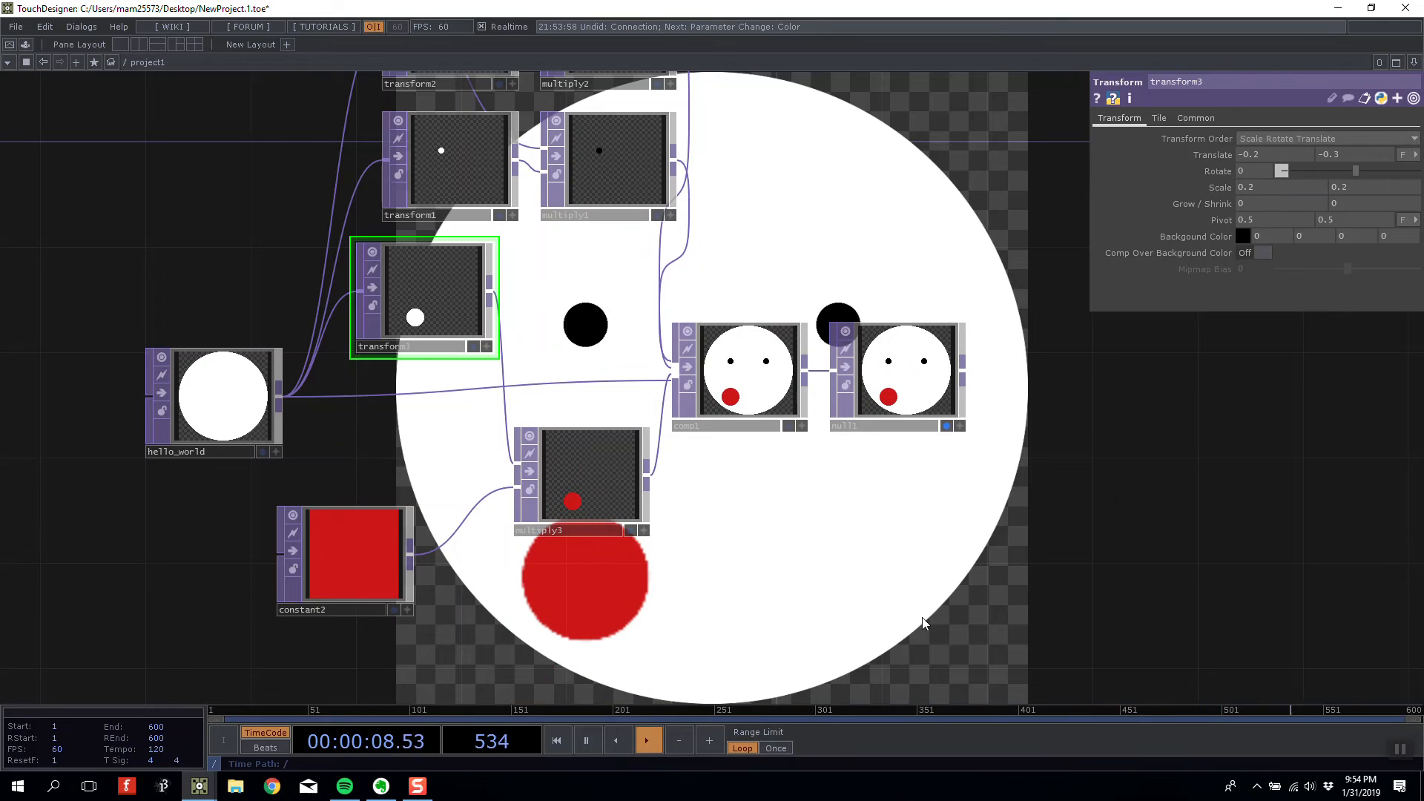
- Examine how hello_world branches through transform3 and multiply3 into comp1 and null1
drag(922, 618, 660, 588)
scroll(631, 590, down, 3)
scroll(415, 376, up, 15)
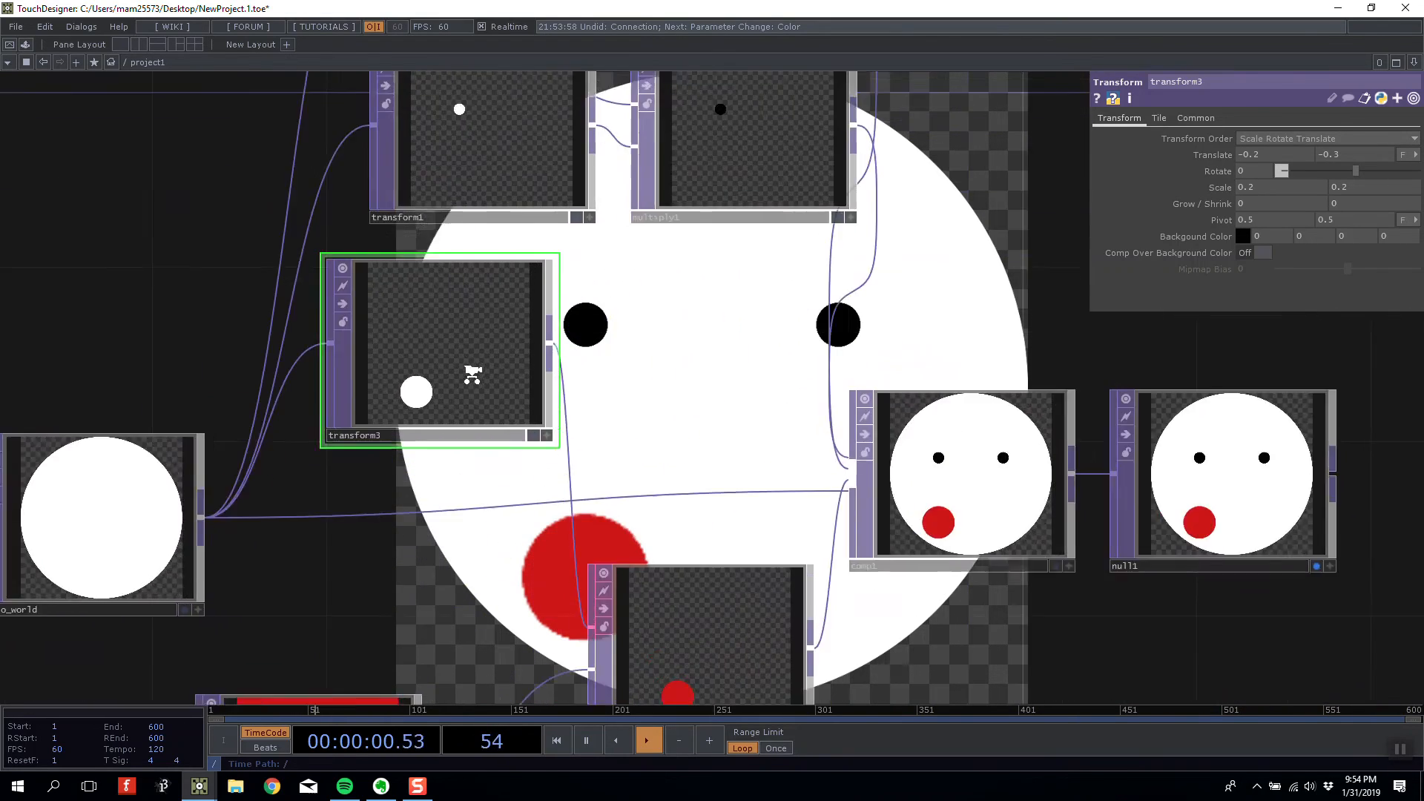
scroll(400, 393, down, 10)
click(167, 477)
scroll(167, 478, up, 15)
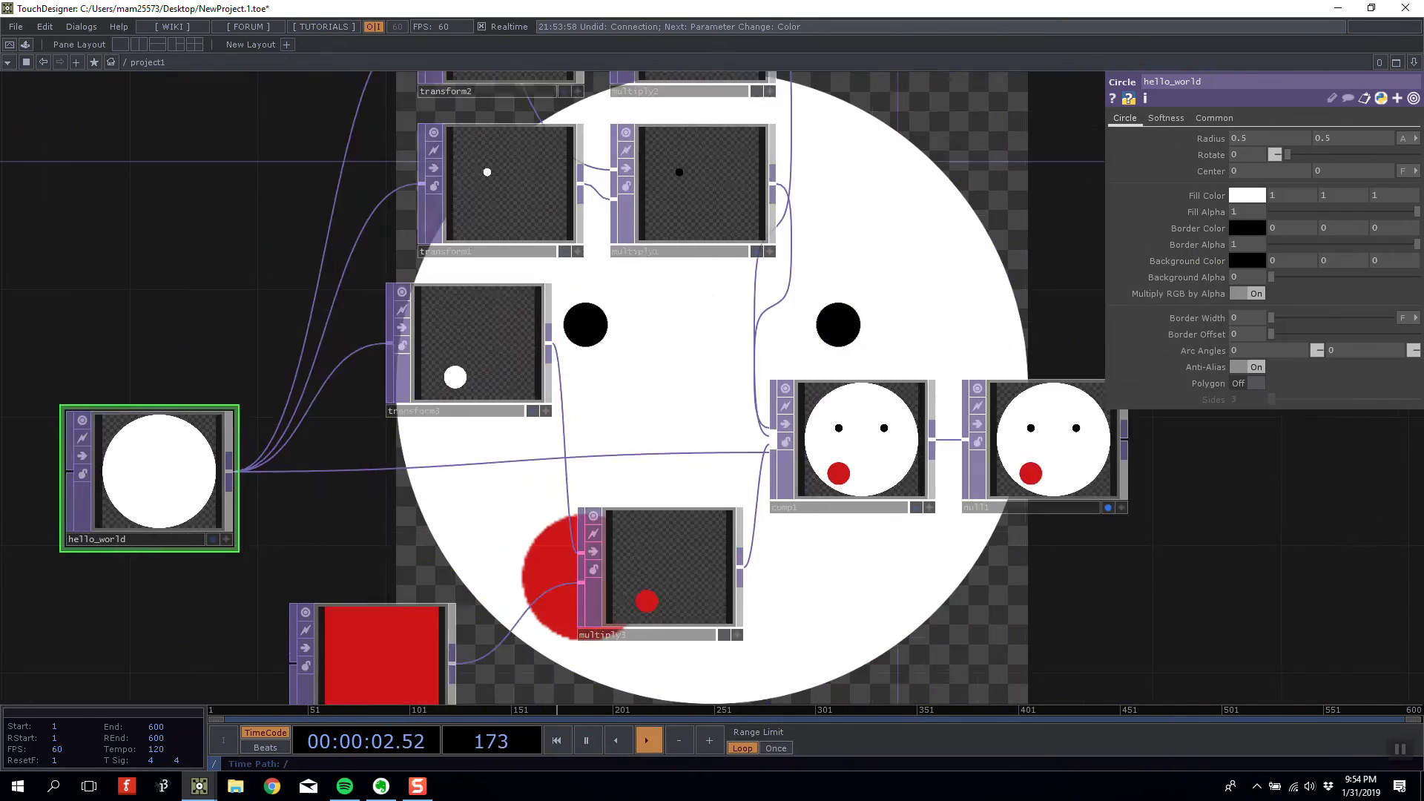
scroll(166, 477, down, 10)
scroll(388, 455, up, 6)
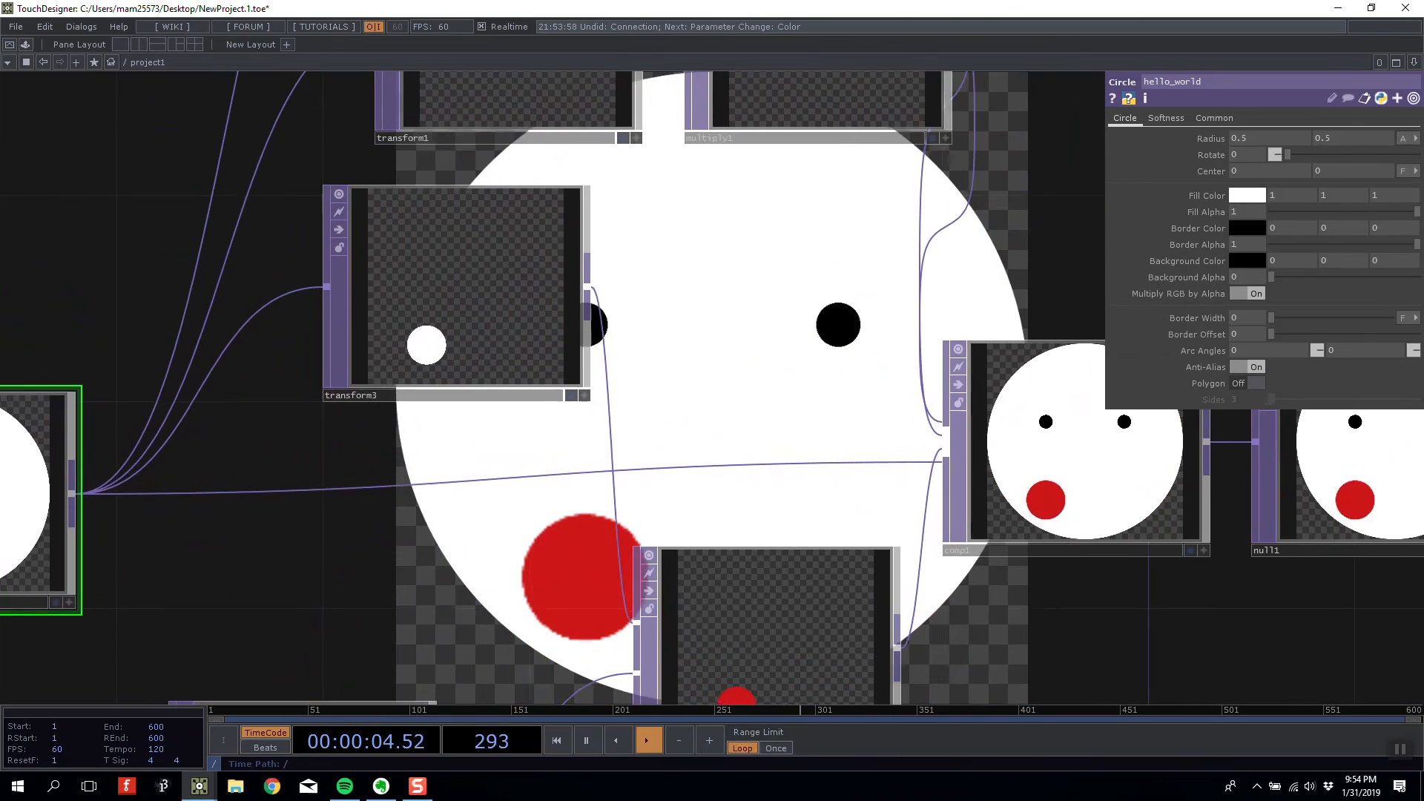
scroll(483, 334, down, 10)
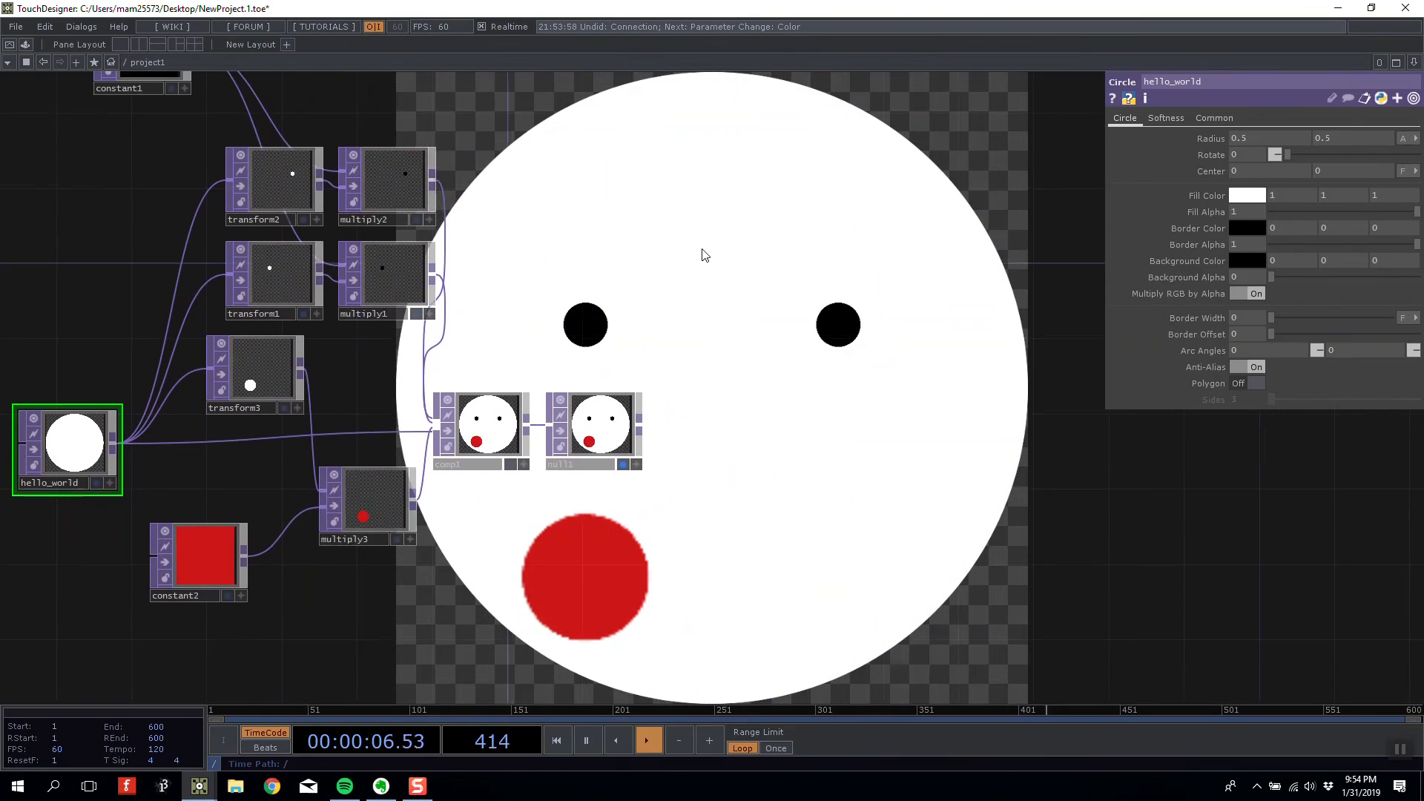
- Compare the red circle's edge with the black circles' edges and check the parameters of multiply3 and transform3
drag(759, 270, 661, 319)
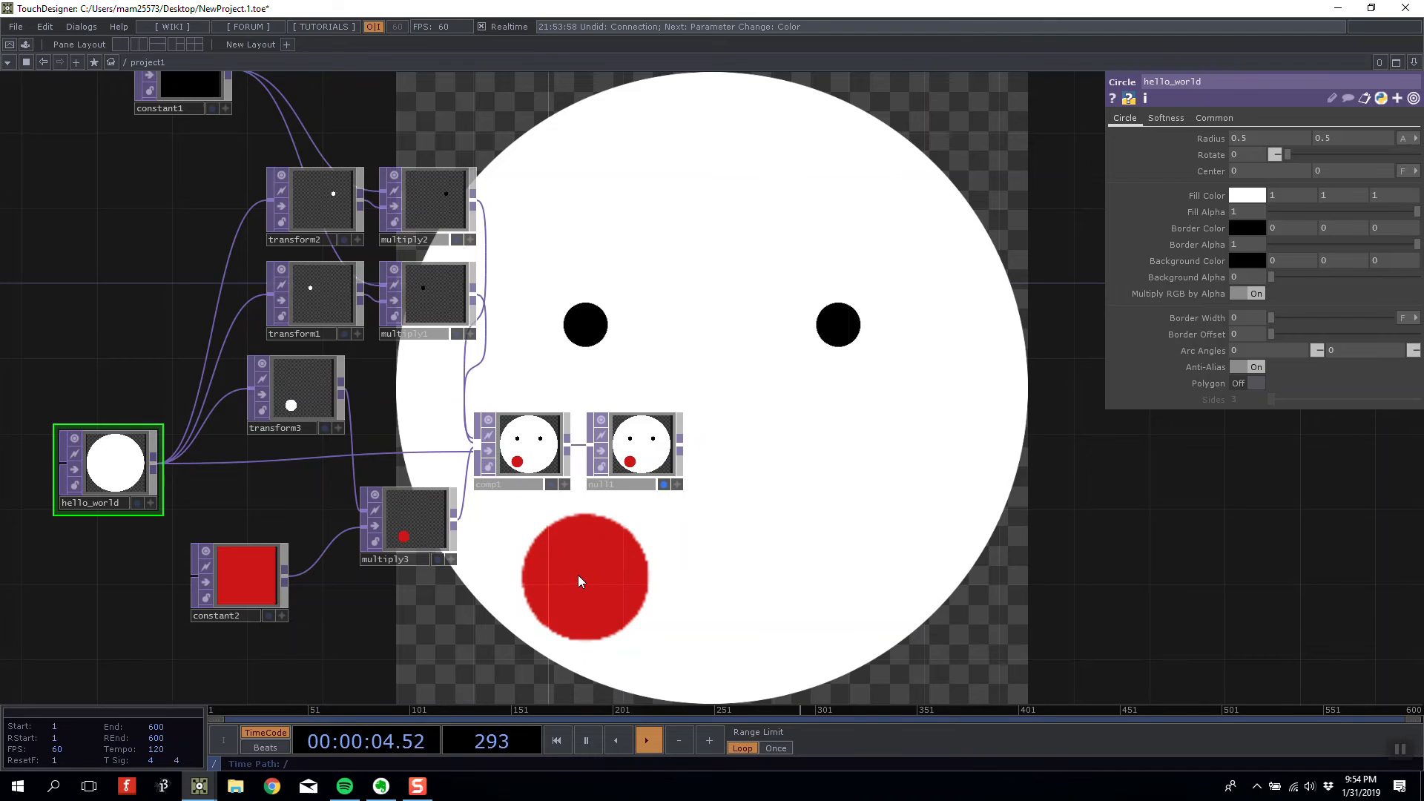
scroll(636, 556, up, 5)
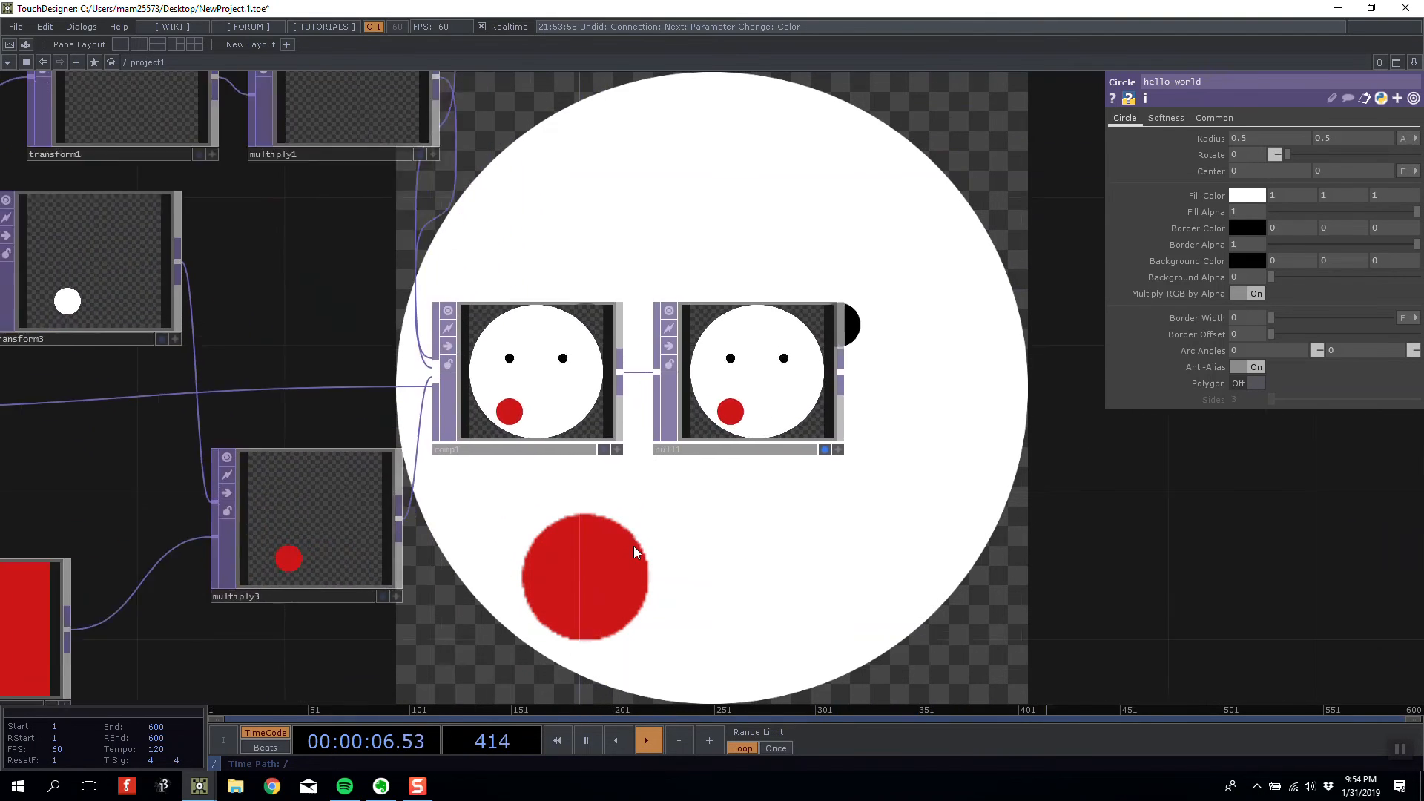
scroll(634, 546, down, 4)
scroll(634, 547, up, 3)
drag(231, 350, 264, 343)
click(335, 481)
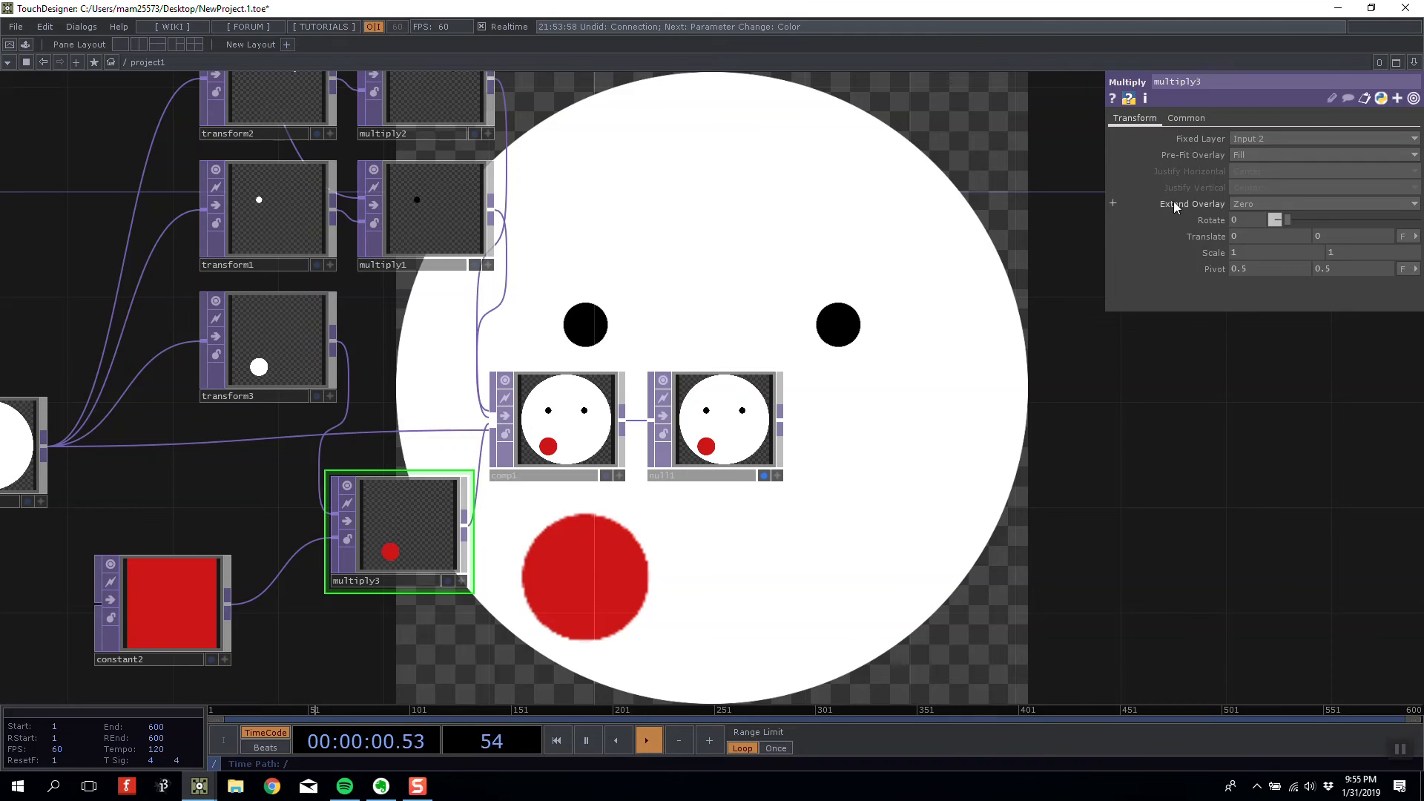
drag(768, 261, 854, 239)
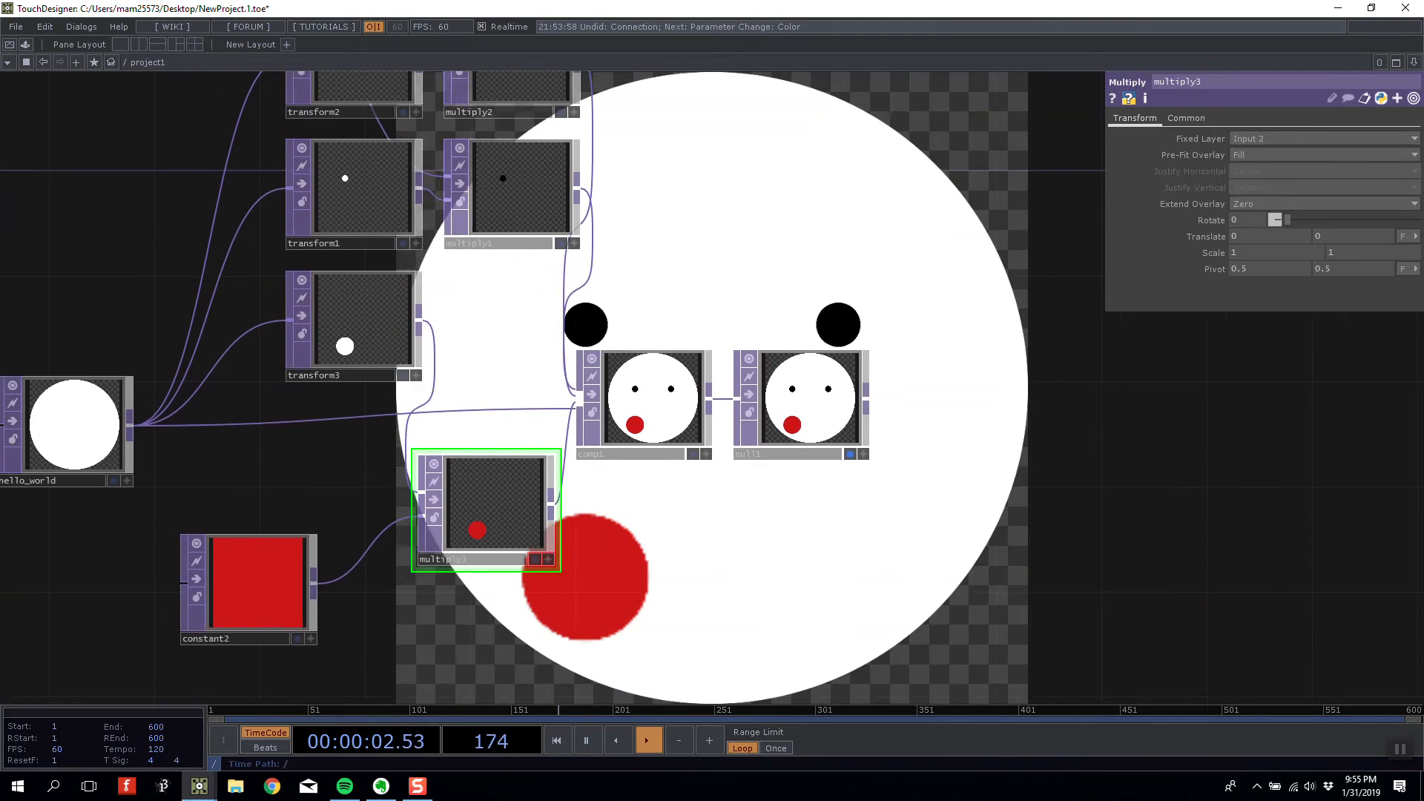
drag(256, 408, 359, 390)
drag(166, 403, 138, 404)
drag(478, 316, 452, 316)
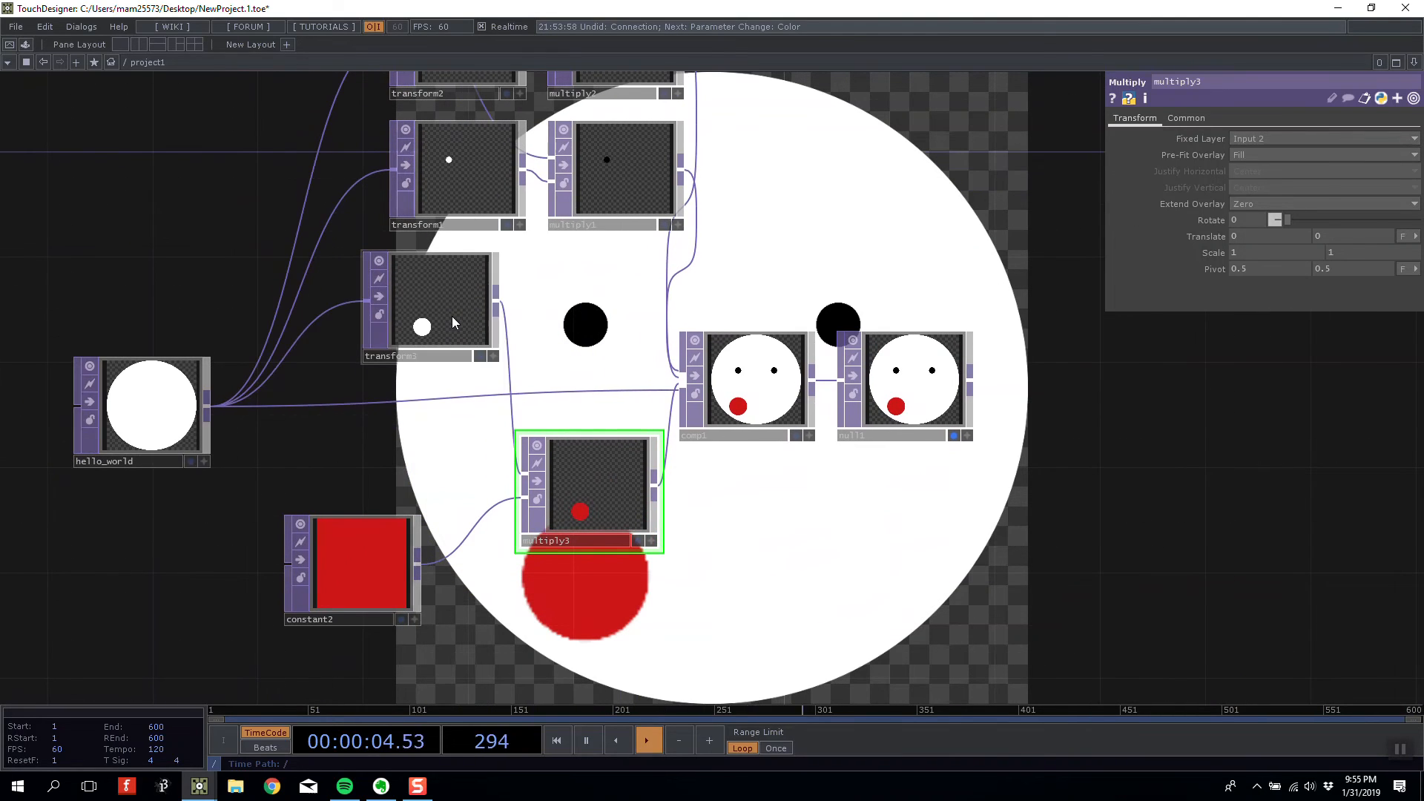
click(454, 322)
scroll(521, 478, up, 2)
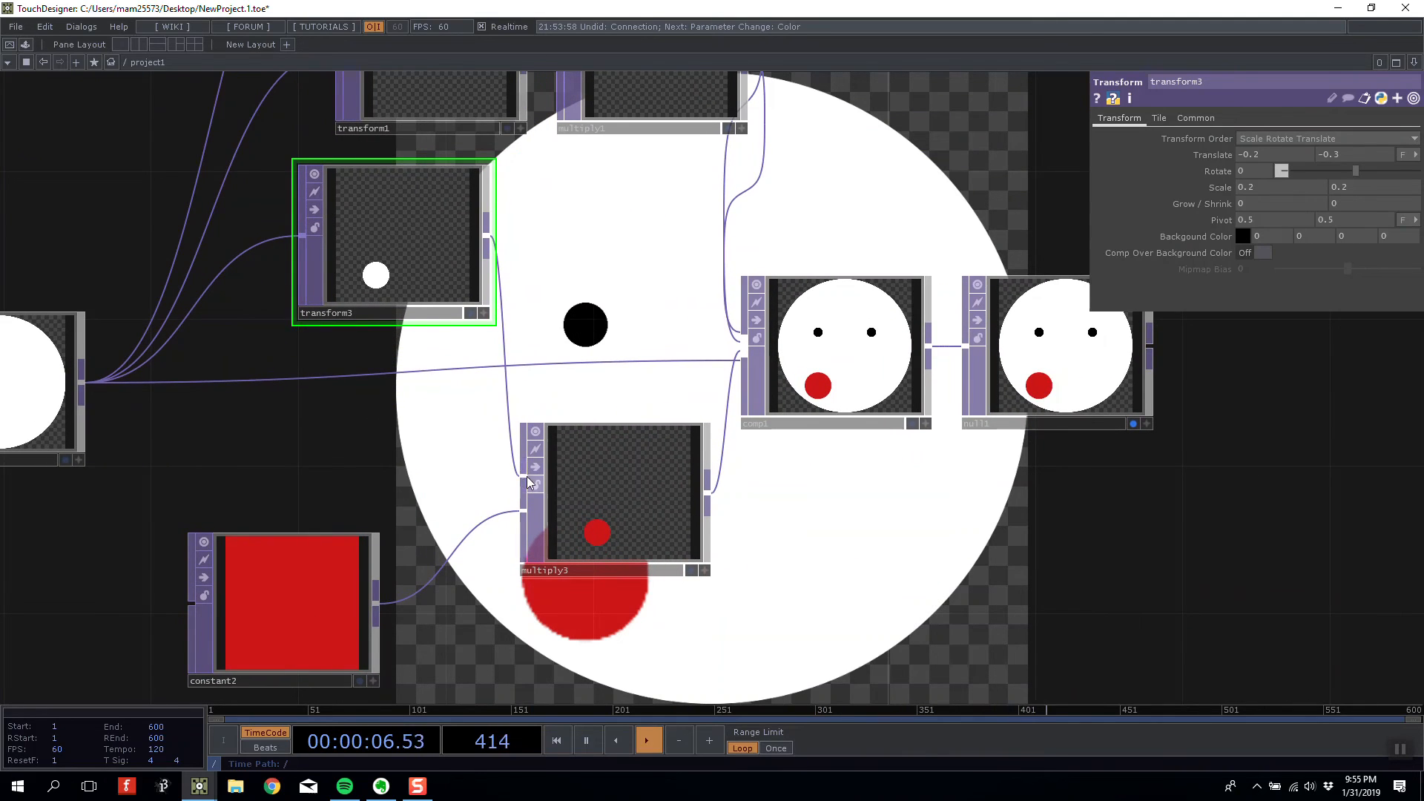
scroll(528, 477, down, 3)
drag(593, 342, 565, 348)
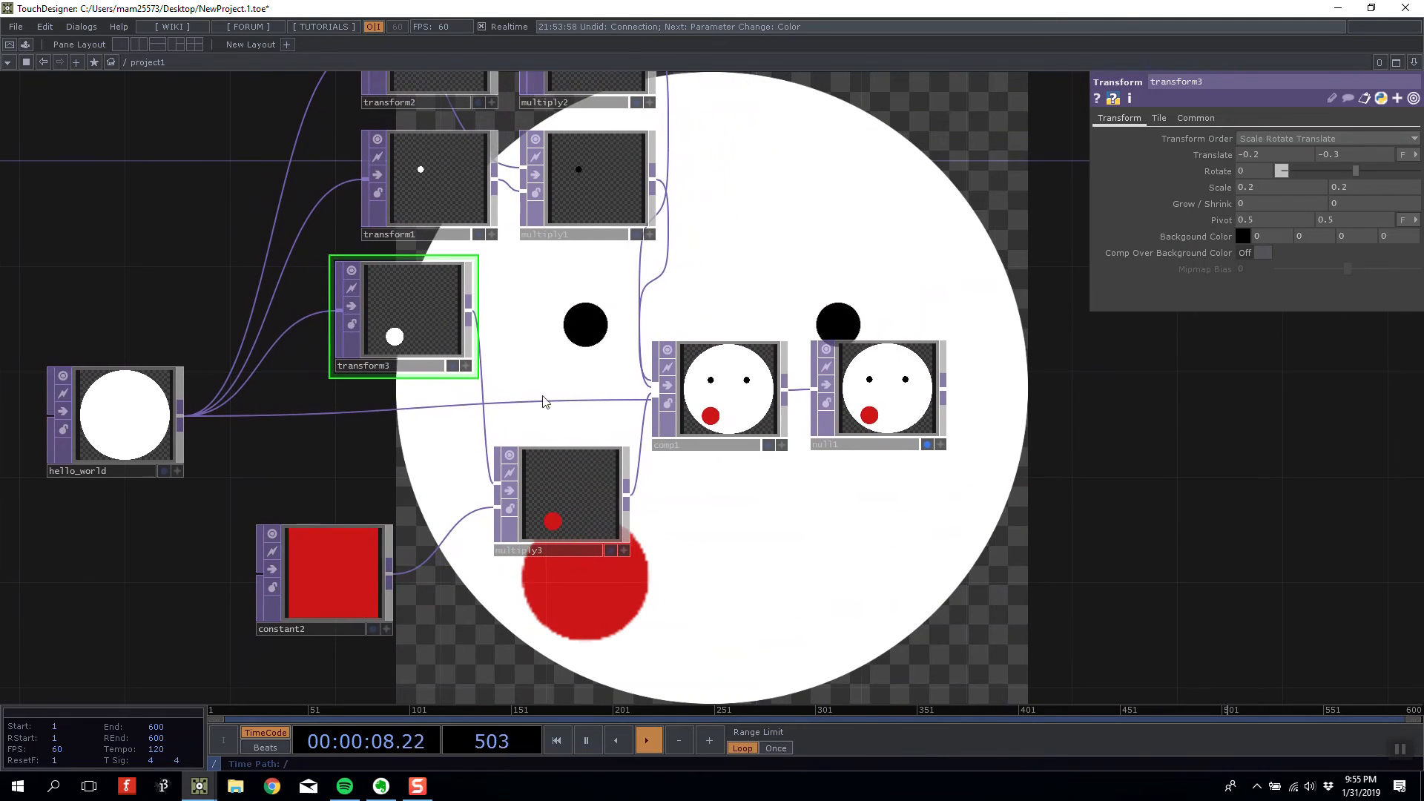
- Try swapping multiply3's inputs so constant2 comes first and transform3 second, check the red circle's edge, and undo the swap
click(555, 520)
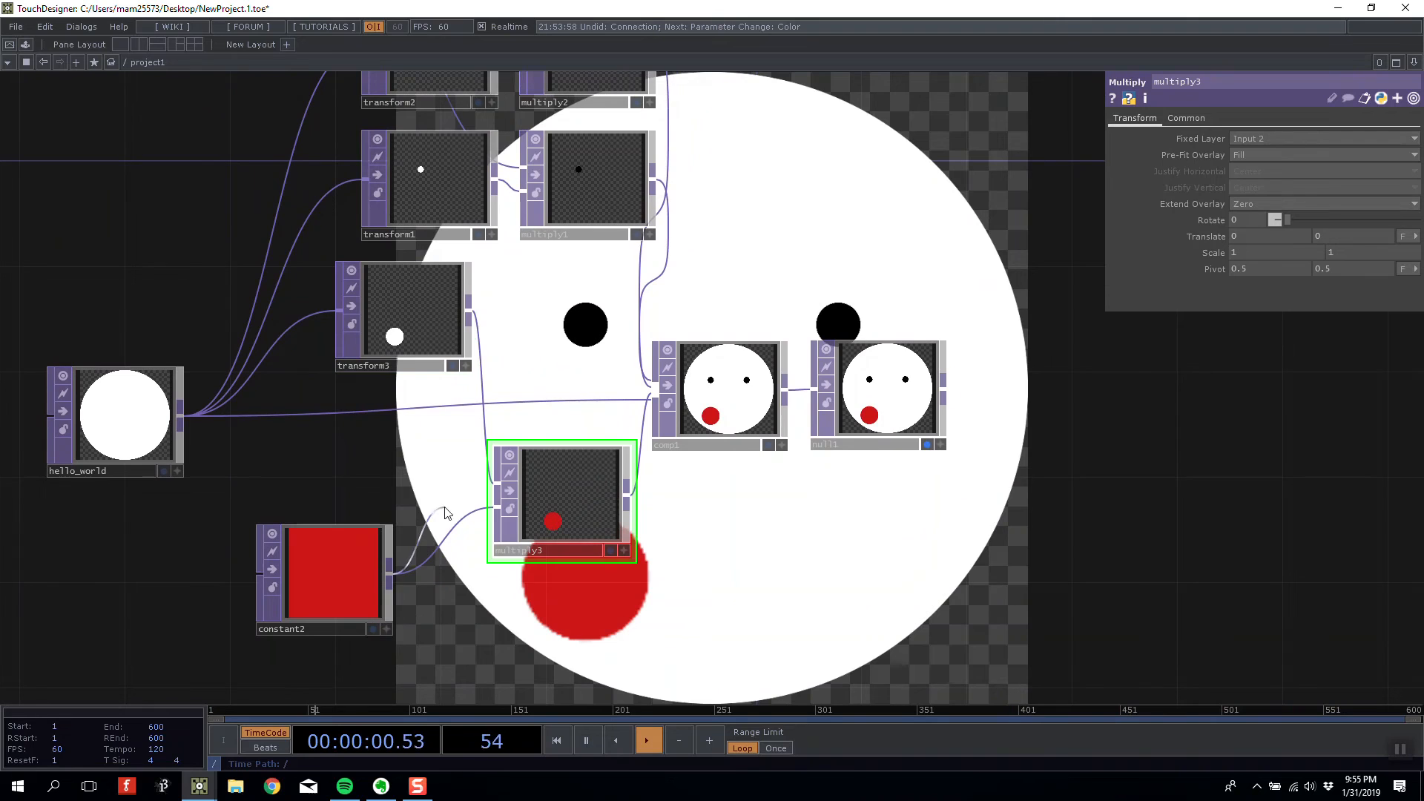
drag(444, 507, 495, 484)
drag(469, 312, 496, 509)
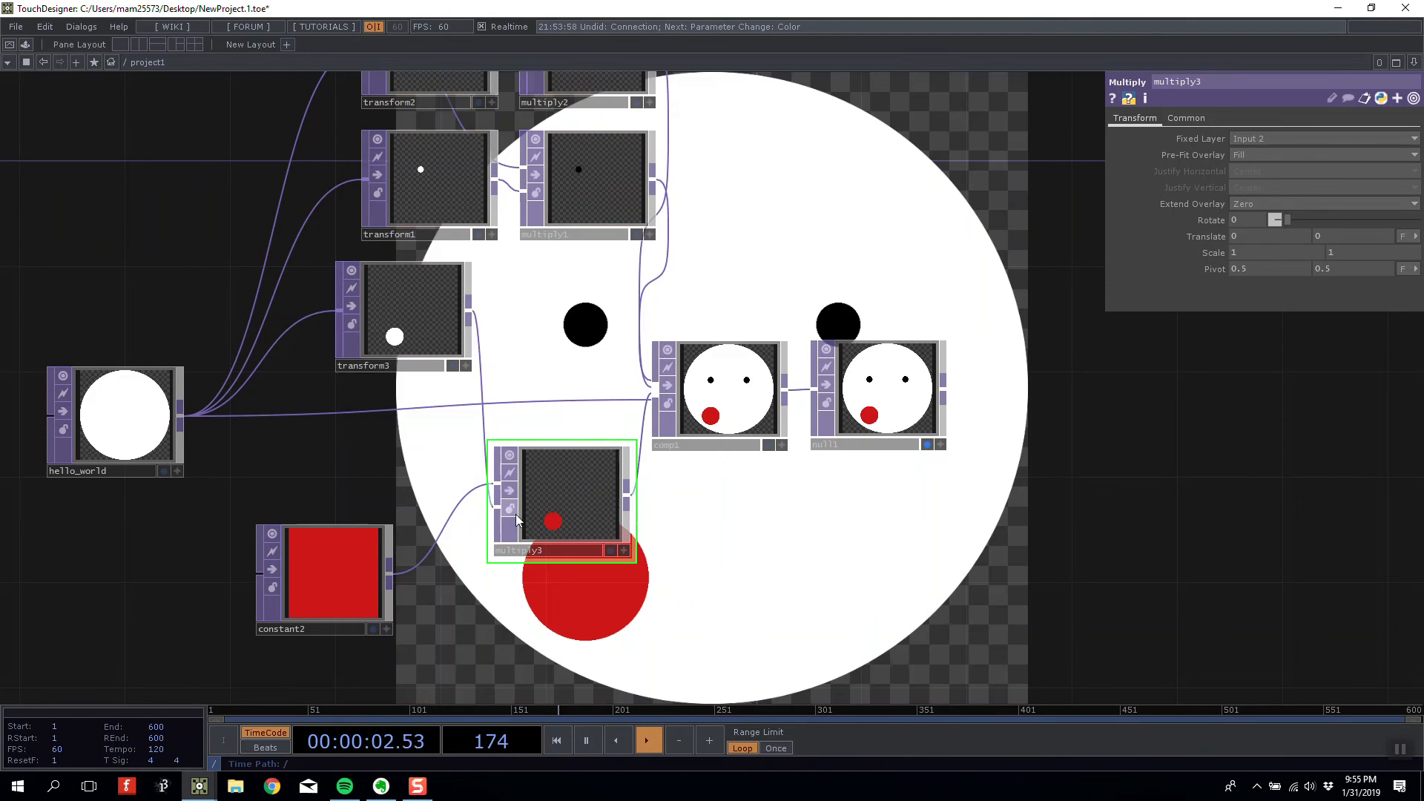
scroll(665, 616, up, 5)
scroll(642, 589, down, 3)
drag(652, 590, 634, 607)
scroll(636, 608, down, 2)
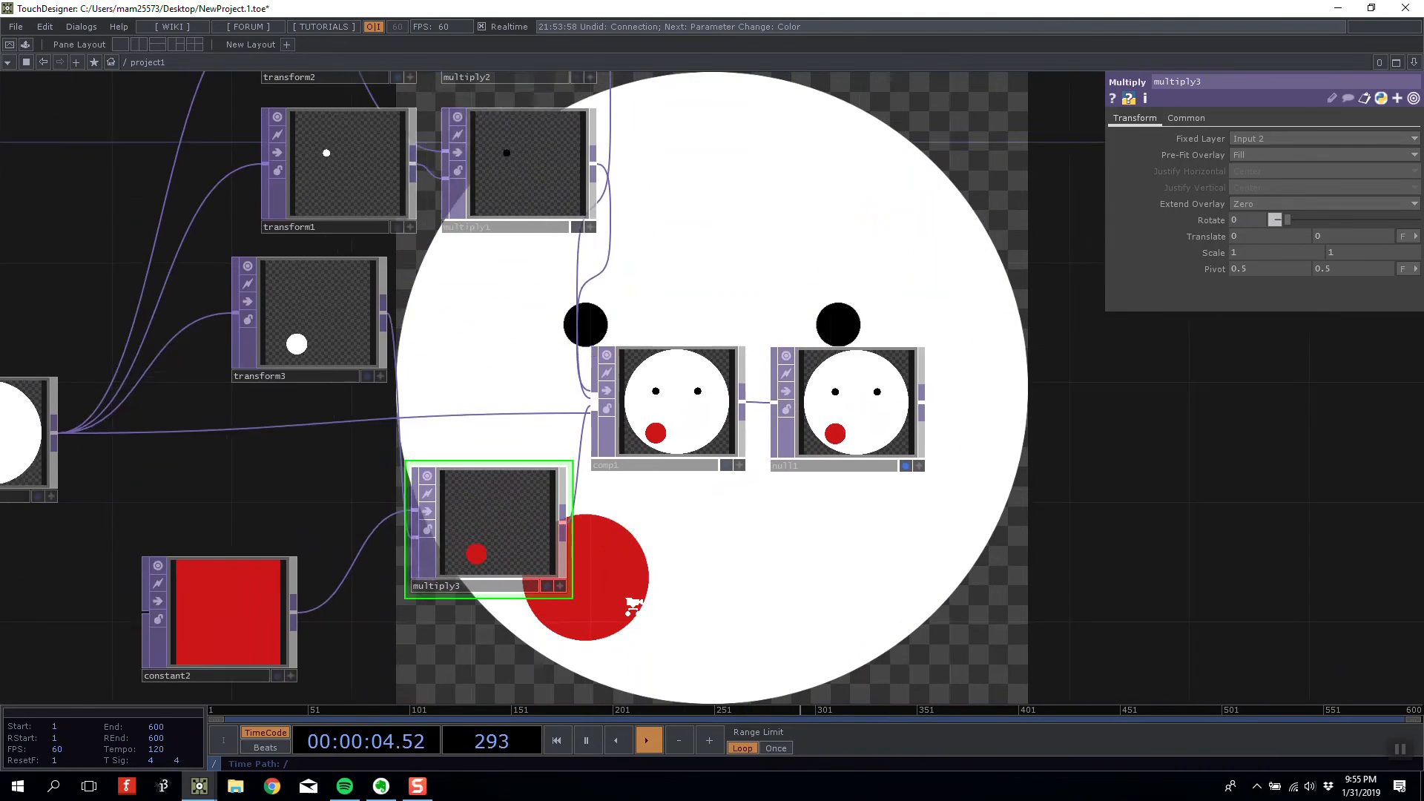
scroll(634, 607, down, 1)
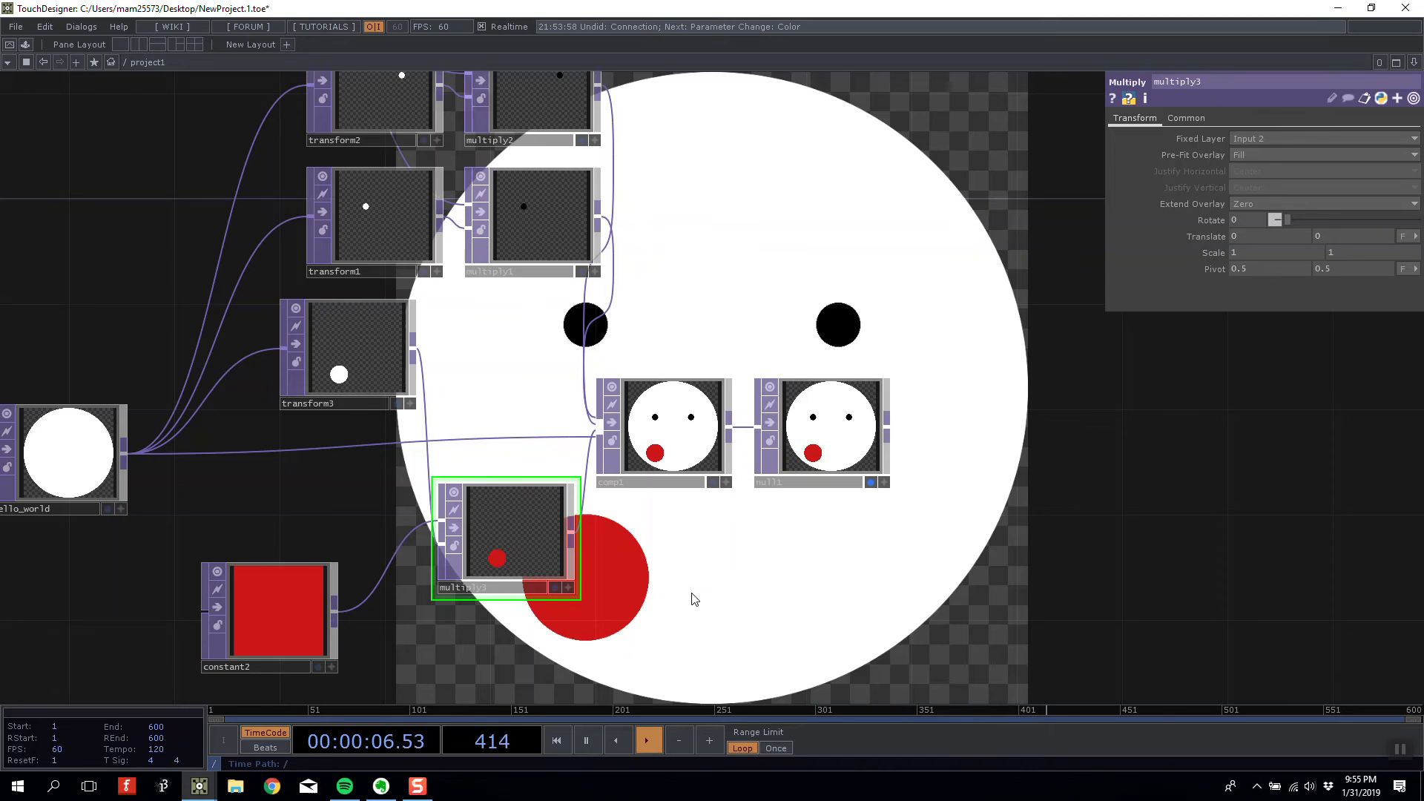
key(ctrl+z)
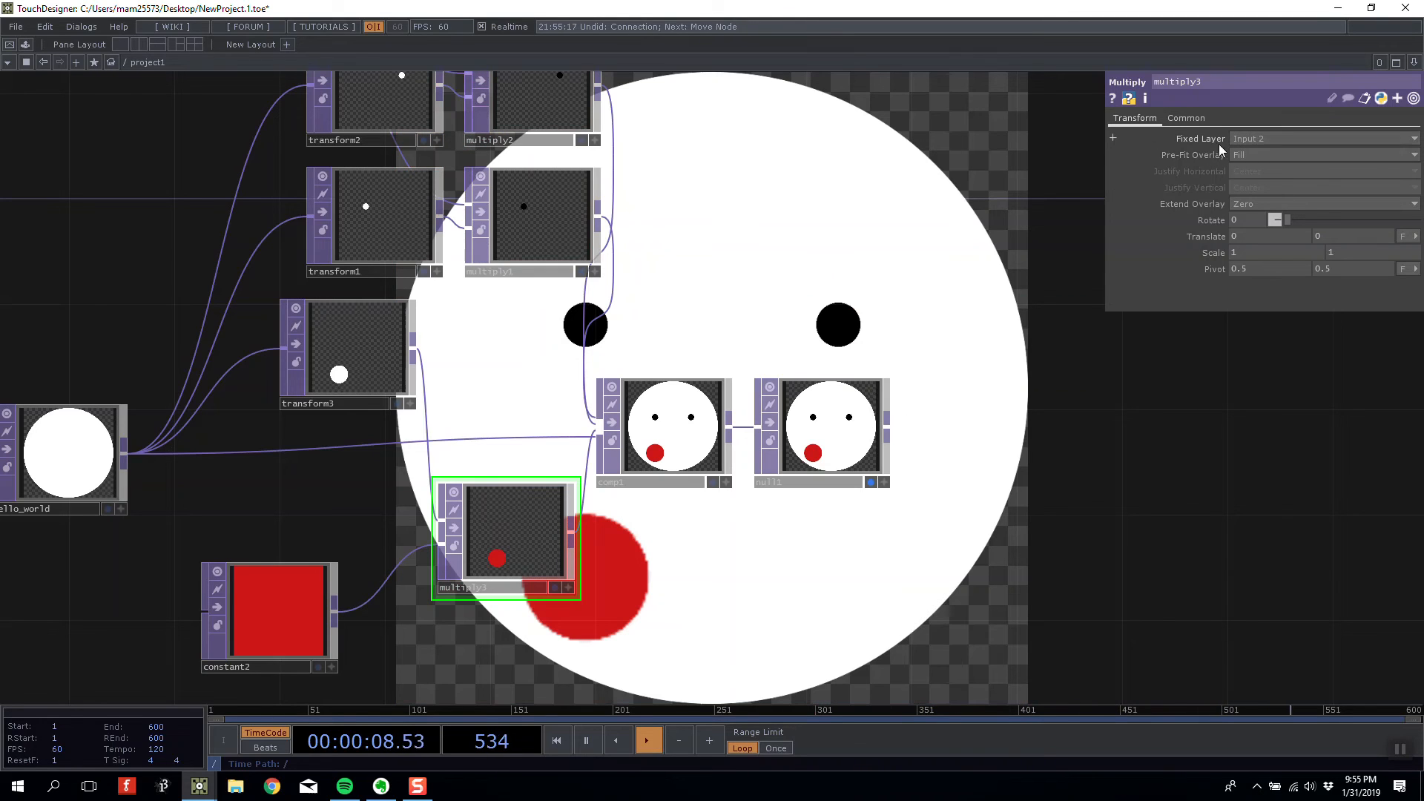
- Set multiply3's Fixed Layer to Input 1, and check the image info of constant2 and transform3
click(1246, 139)
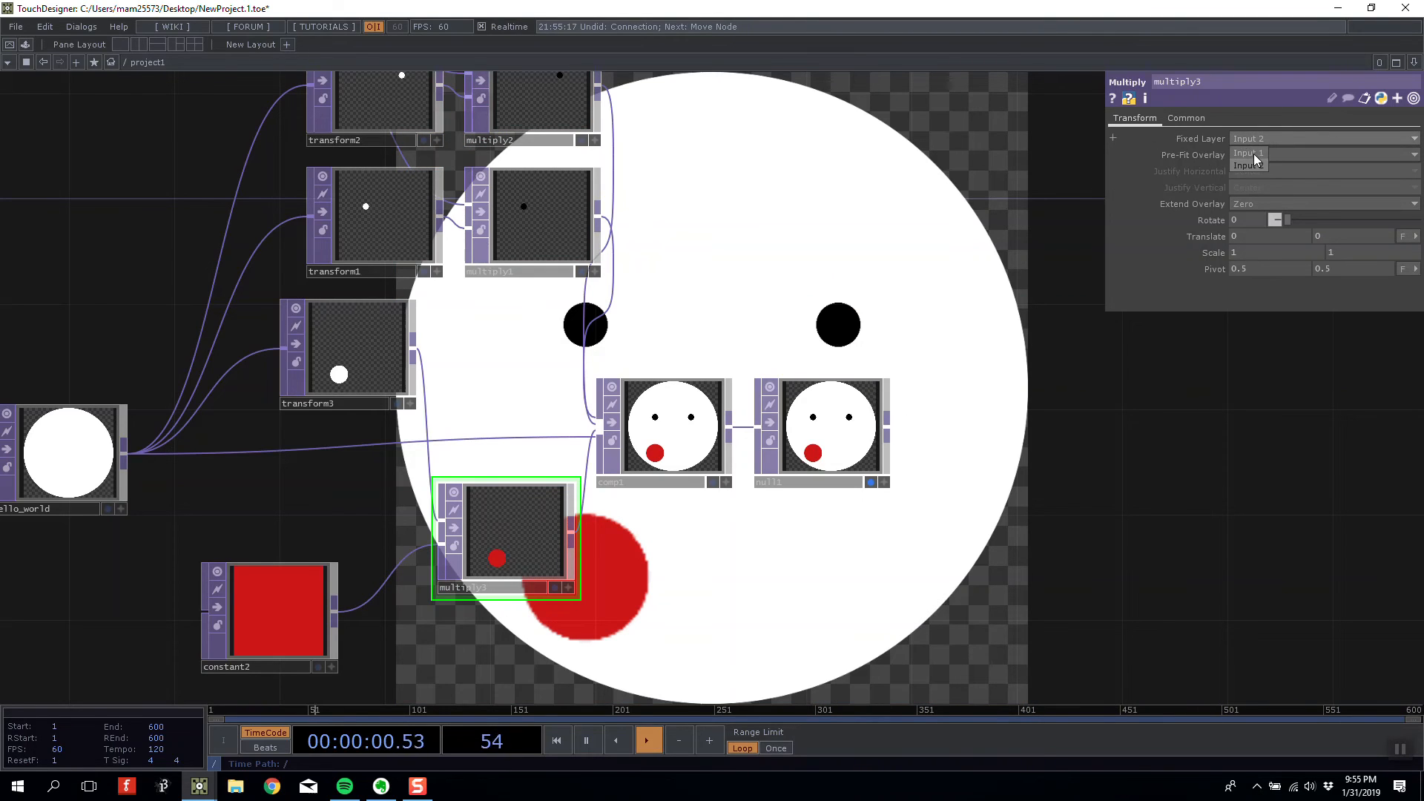
click(1252, 153)
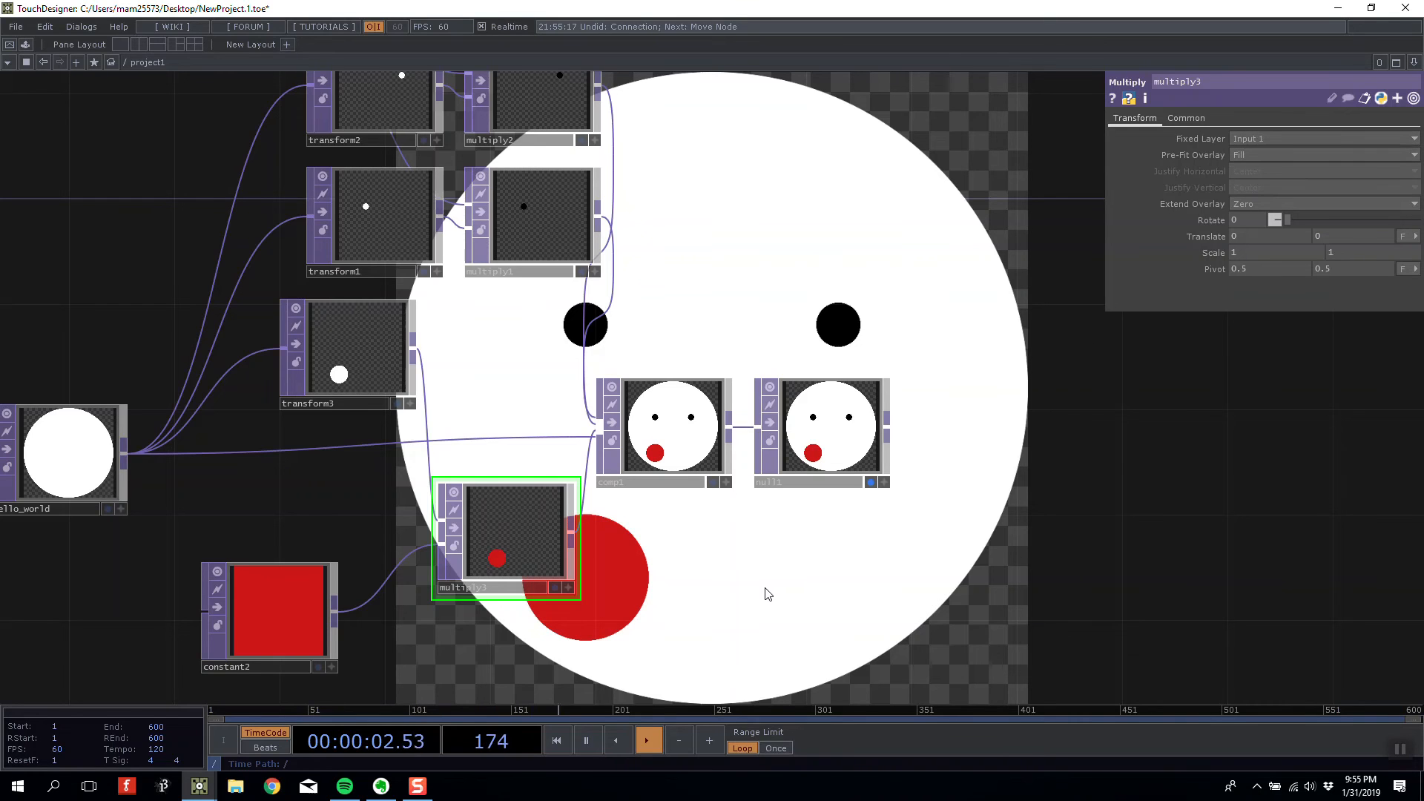
drag(774, 585, 715, 594)
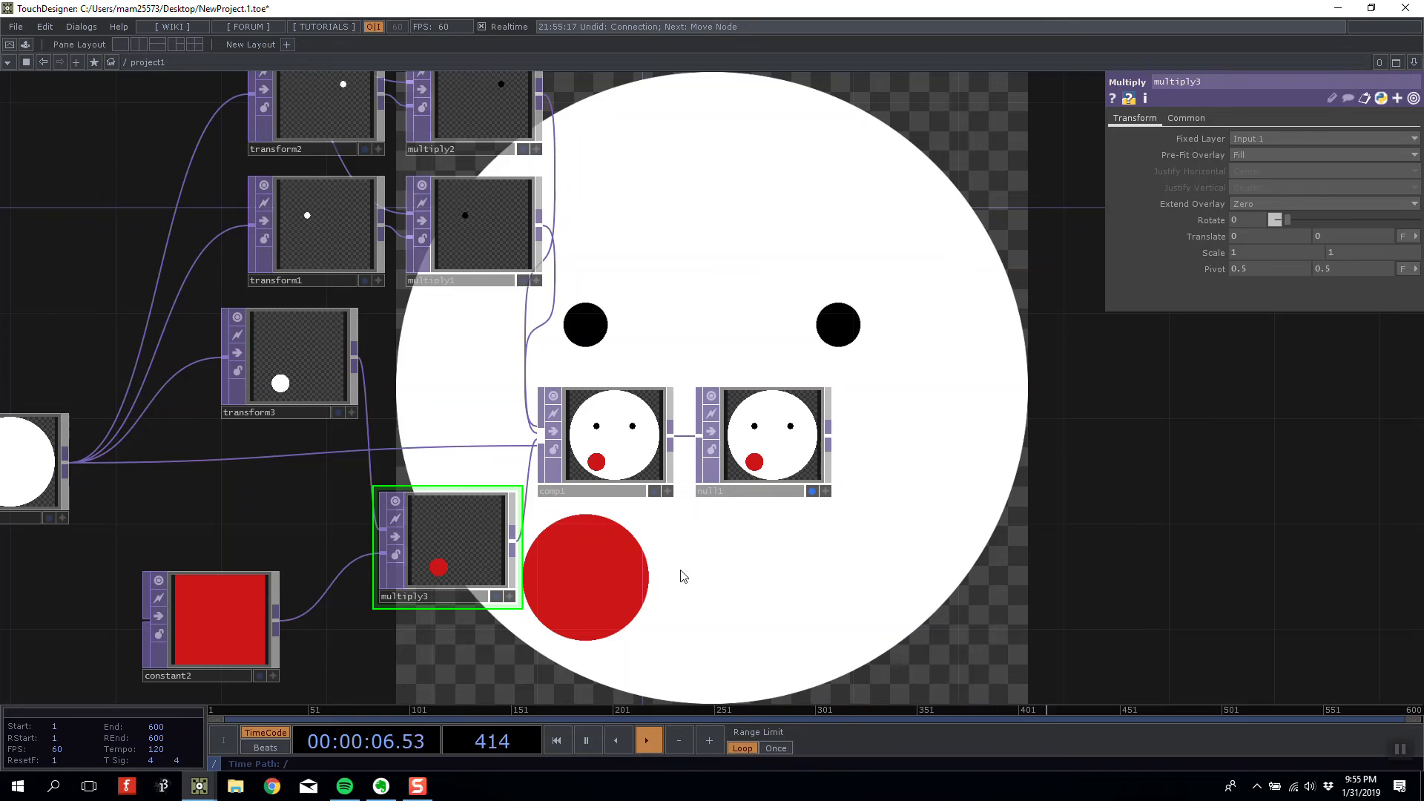
middle_click(242, 623)
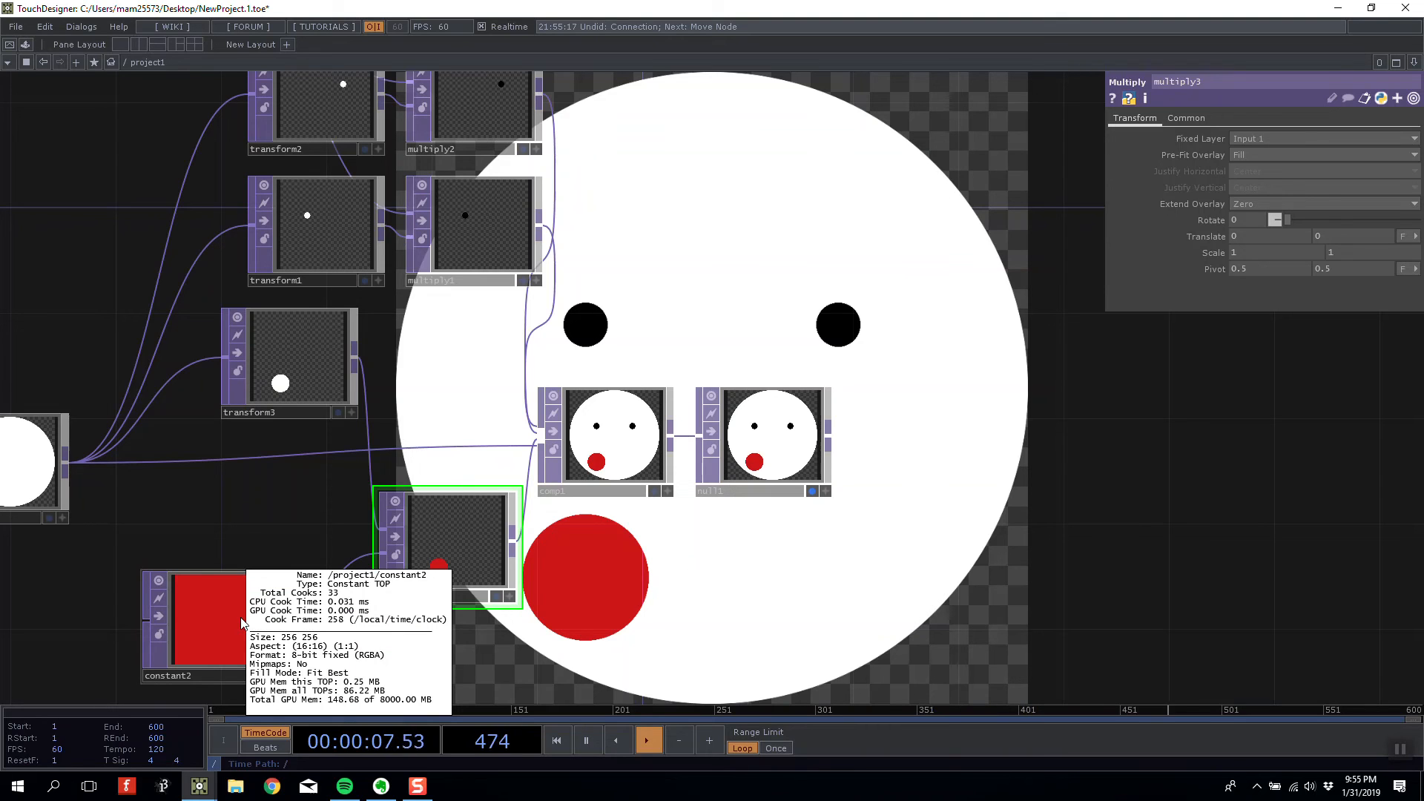
middle_click(295, 361)
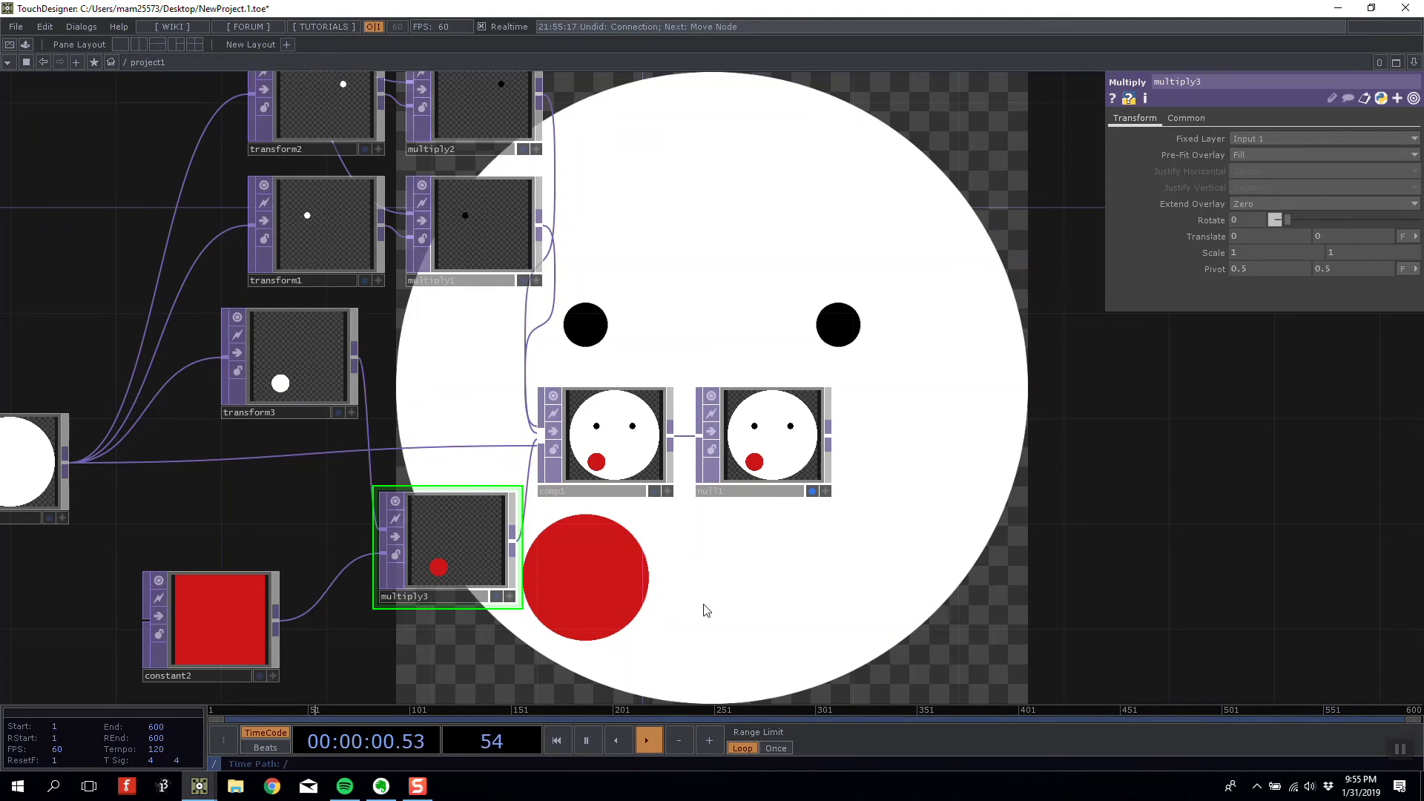
- Select comp1 and null1 together and move them further away from the multiply nodes
drag(702, 607, 653, 593)
scroll(557, 608, down, 2)
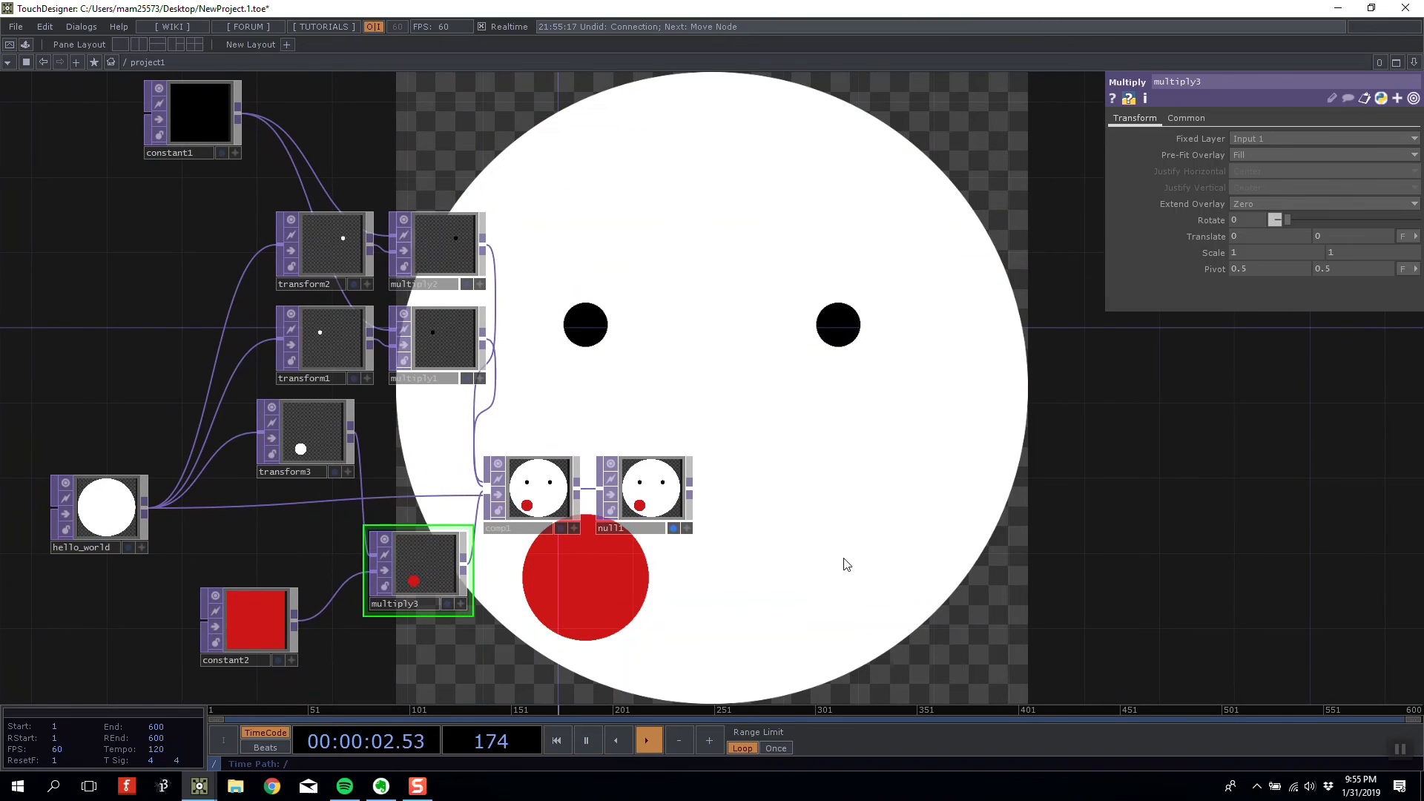
drag(833, 494, 692, 537)
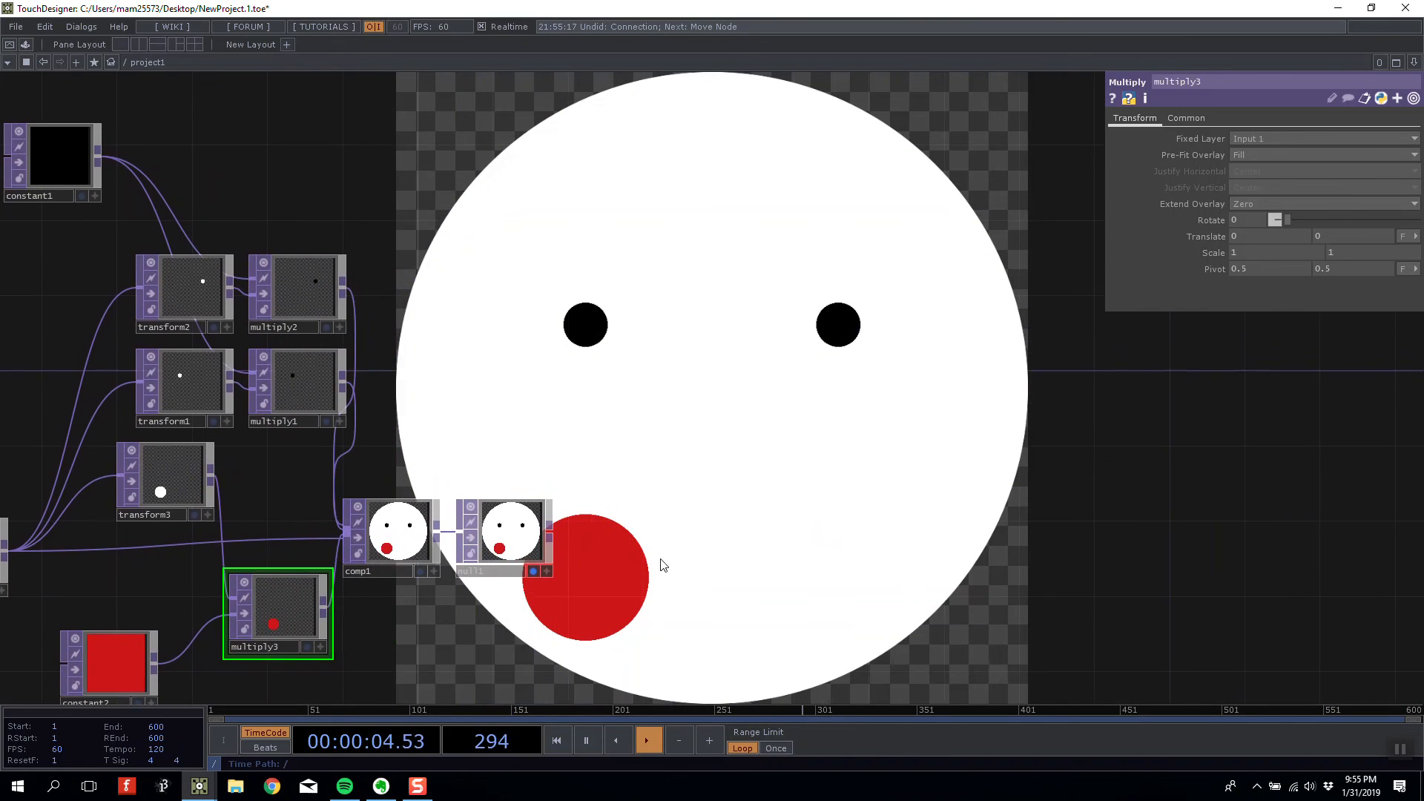
right_drag(621, 611, 415, 533)
drag(412, 538, 450, 501)
drag(770, 433, 864, 407)
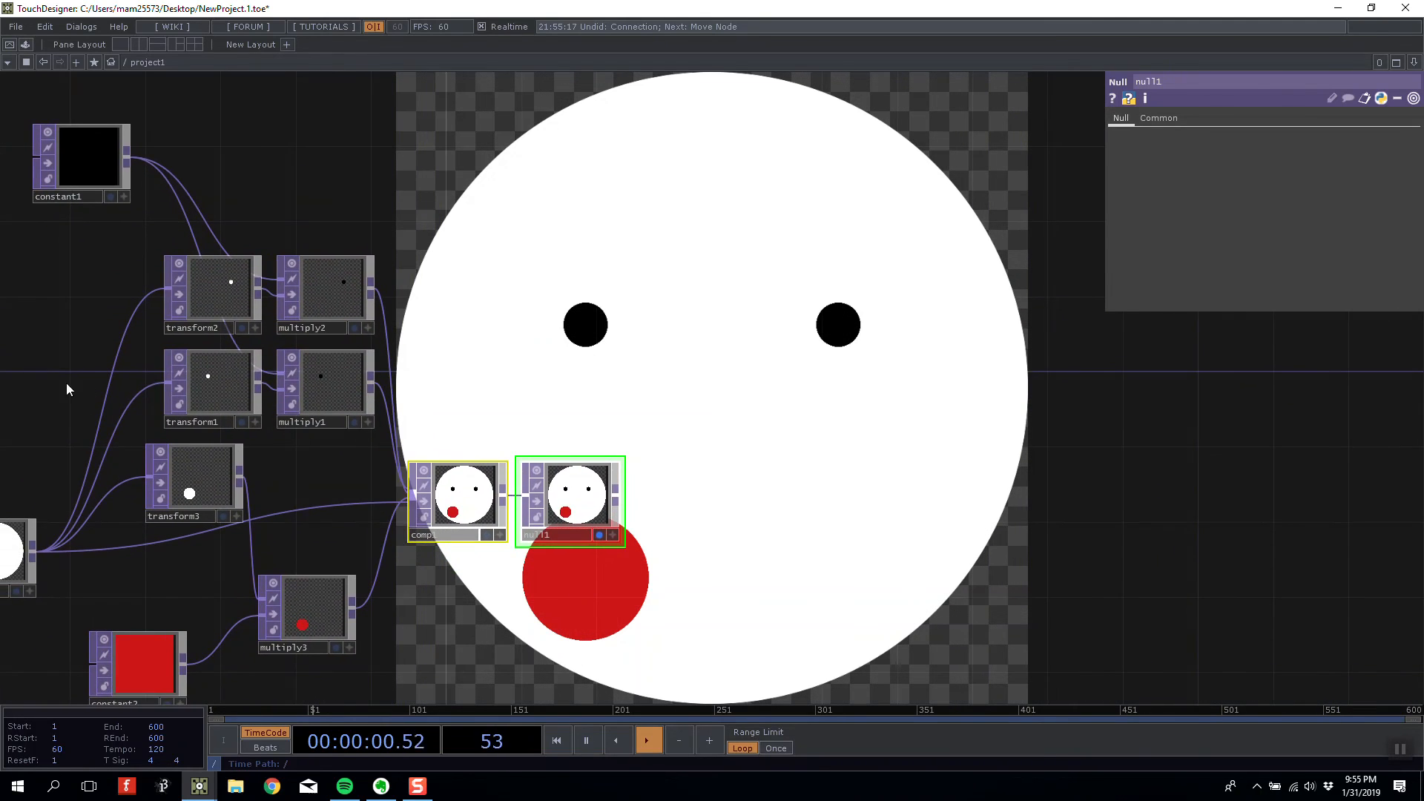
- Add a Constant TOP above hello_world and set its color to yellow (1, 0.783333, 0)
drag(65, 383, 526, 339)
drag(436, 530, 229, 512)
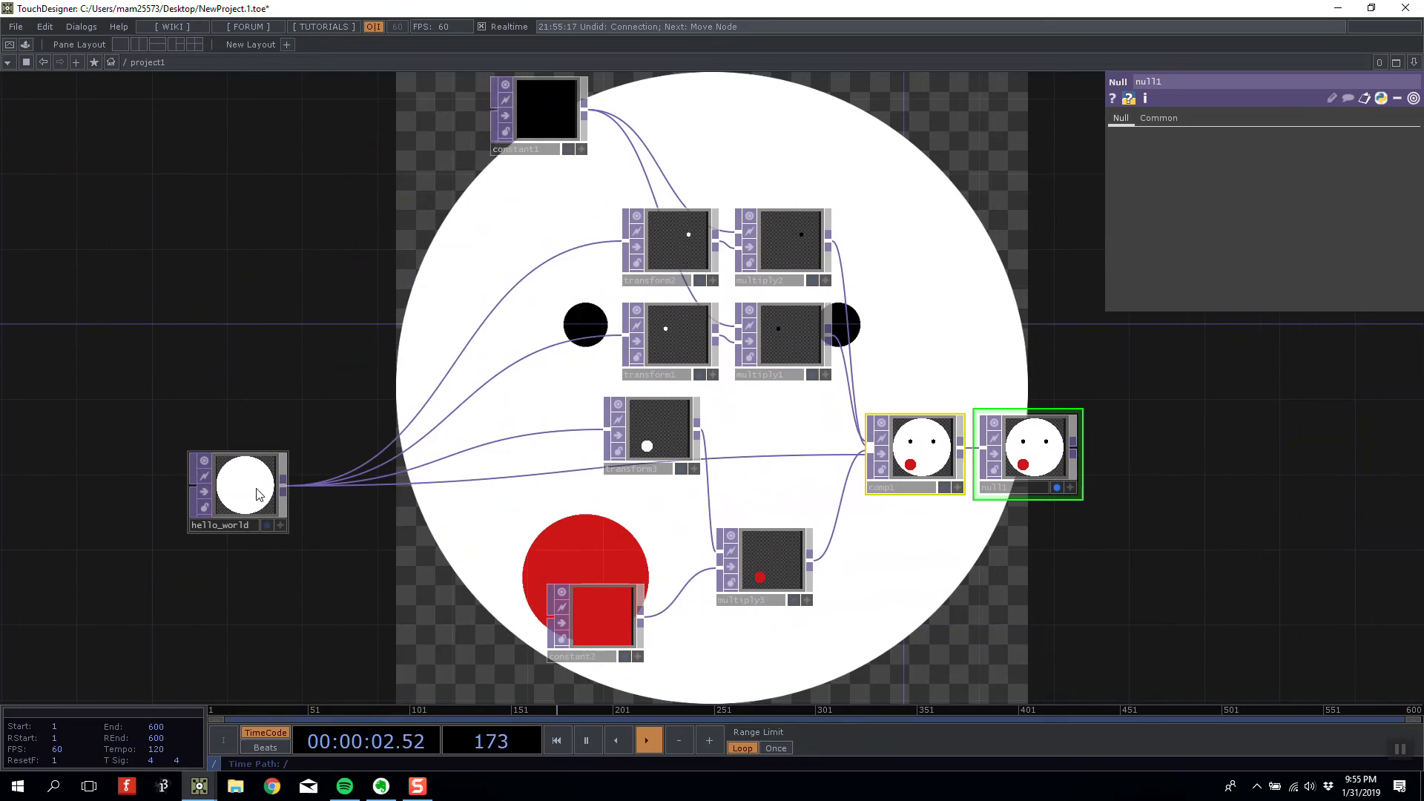
key(Tab)
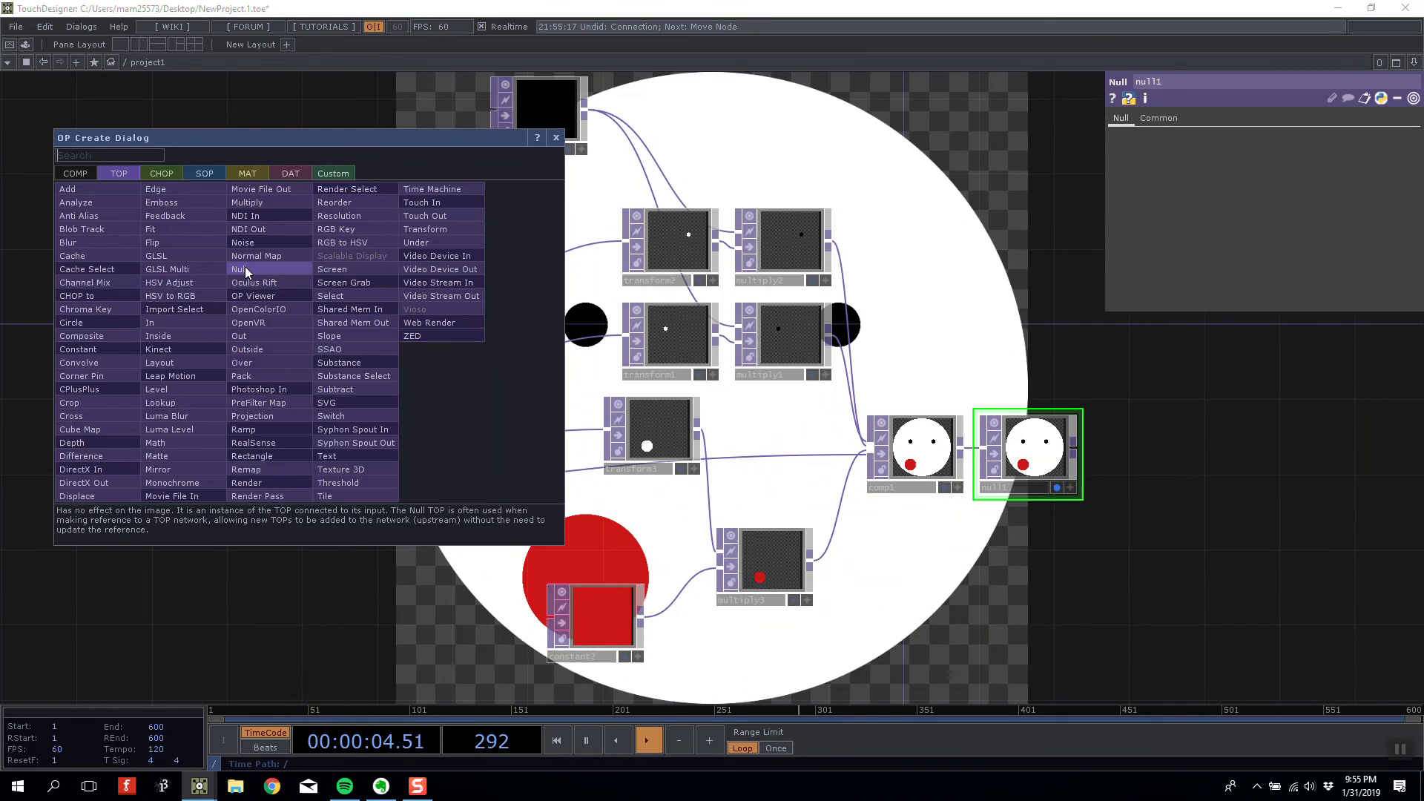
text(c)
click(104, 349)
click(332, 378)
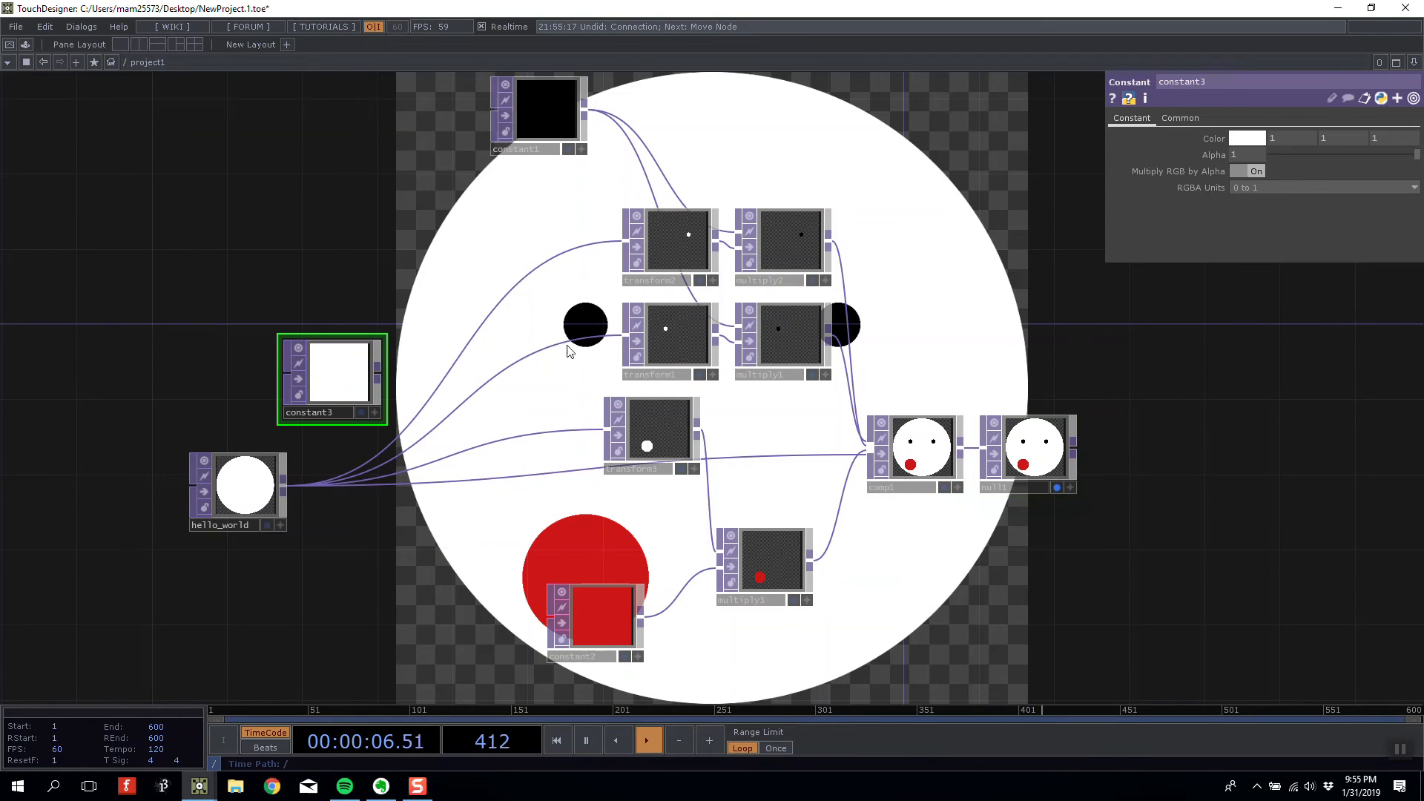
click(1262, 138)
drag(1223, 196, 1356, 209)
click(1328, 98)
drag(332, 371, 313, 352)
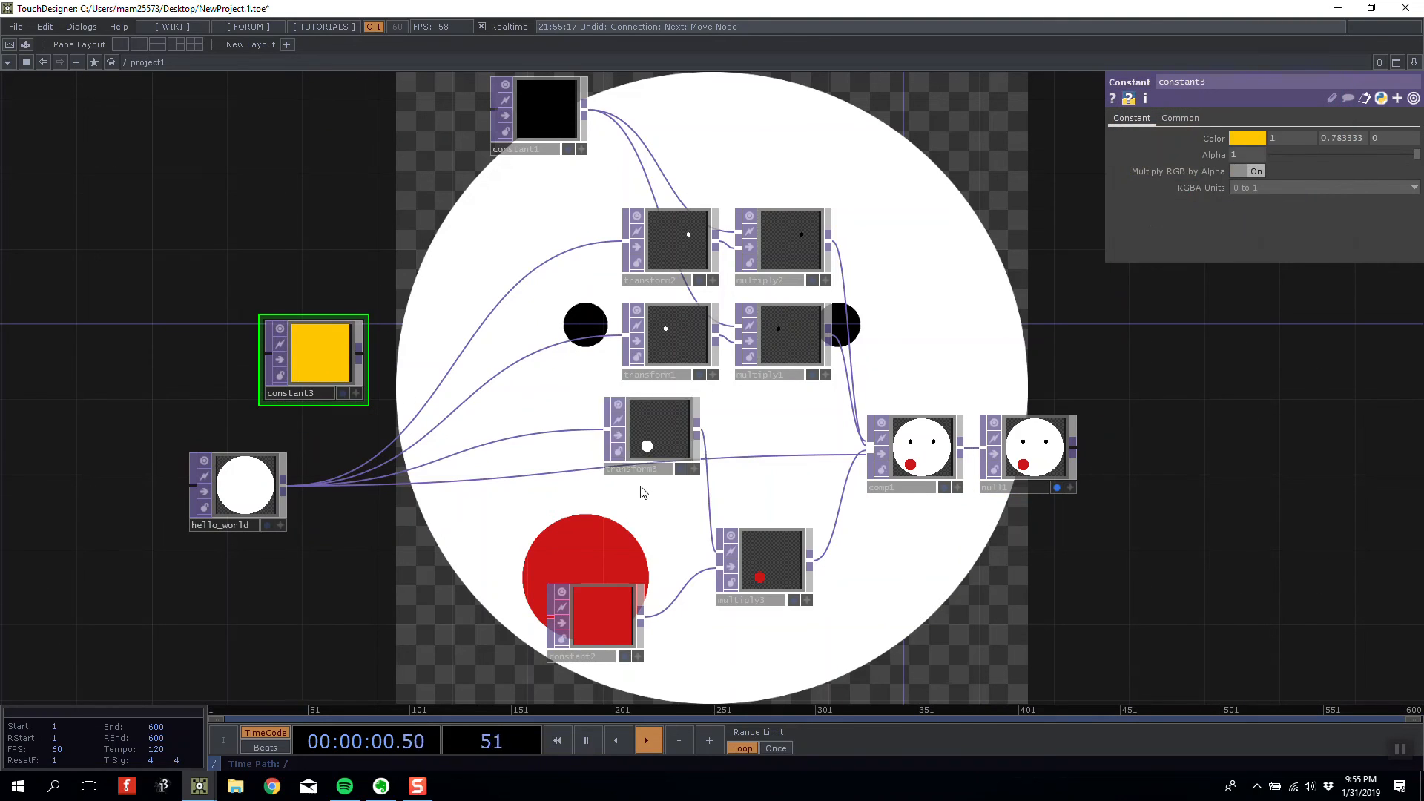
- Insert a Multiply TOP on the wire running from hello_world directly to comp1
click(765, 573)
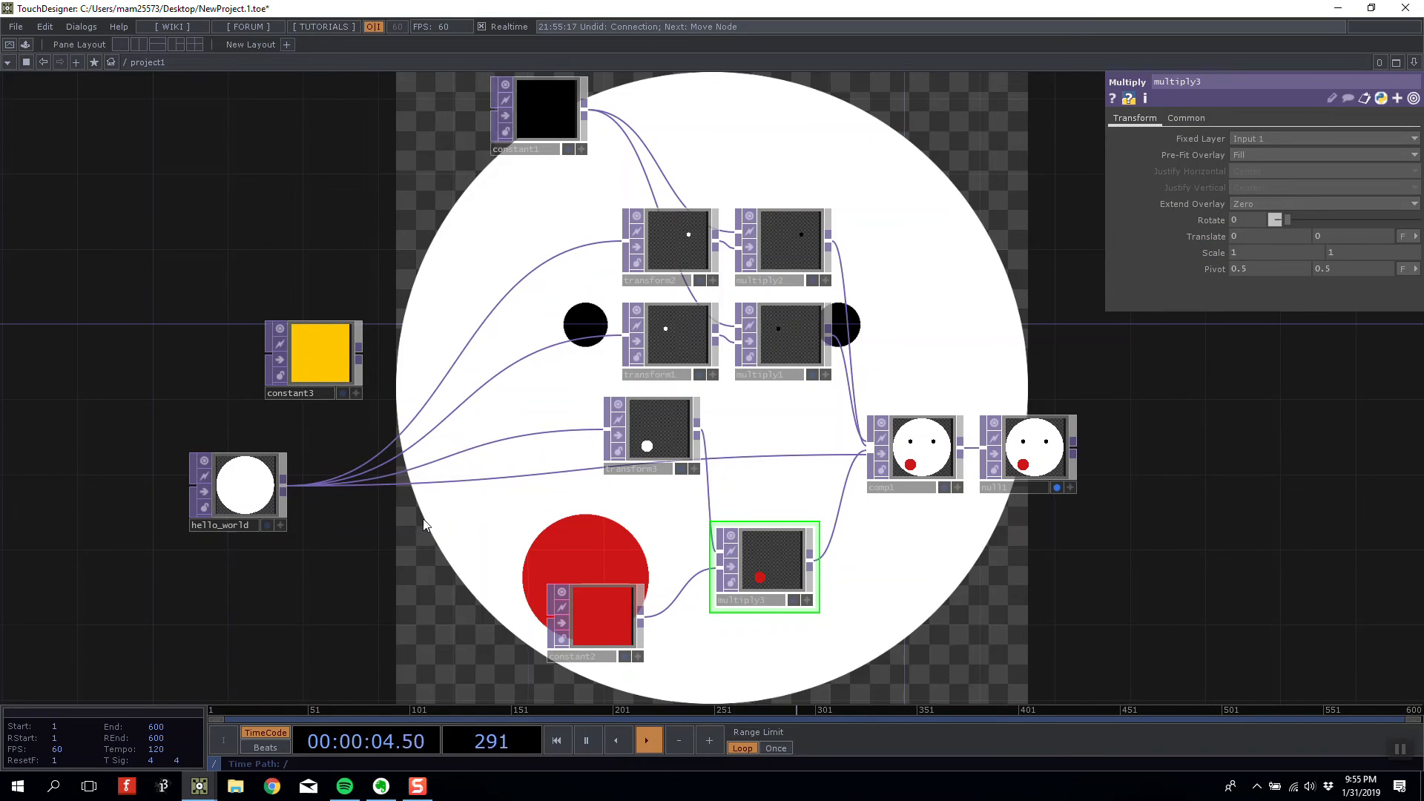
right_click(455, 490)
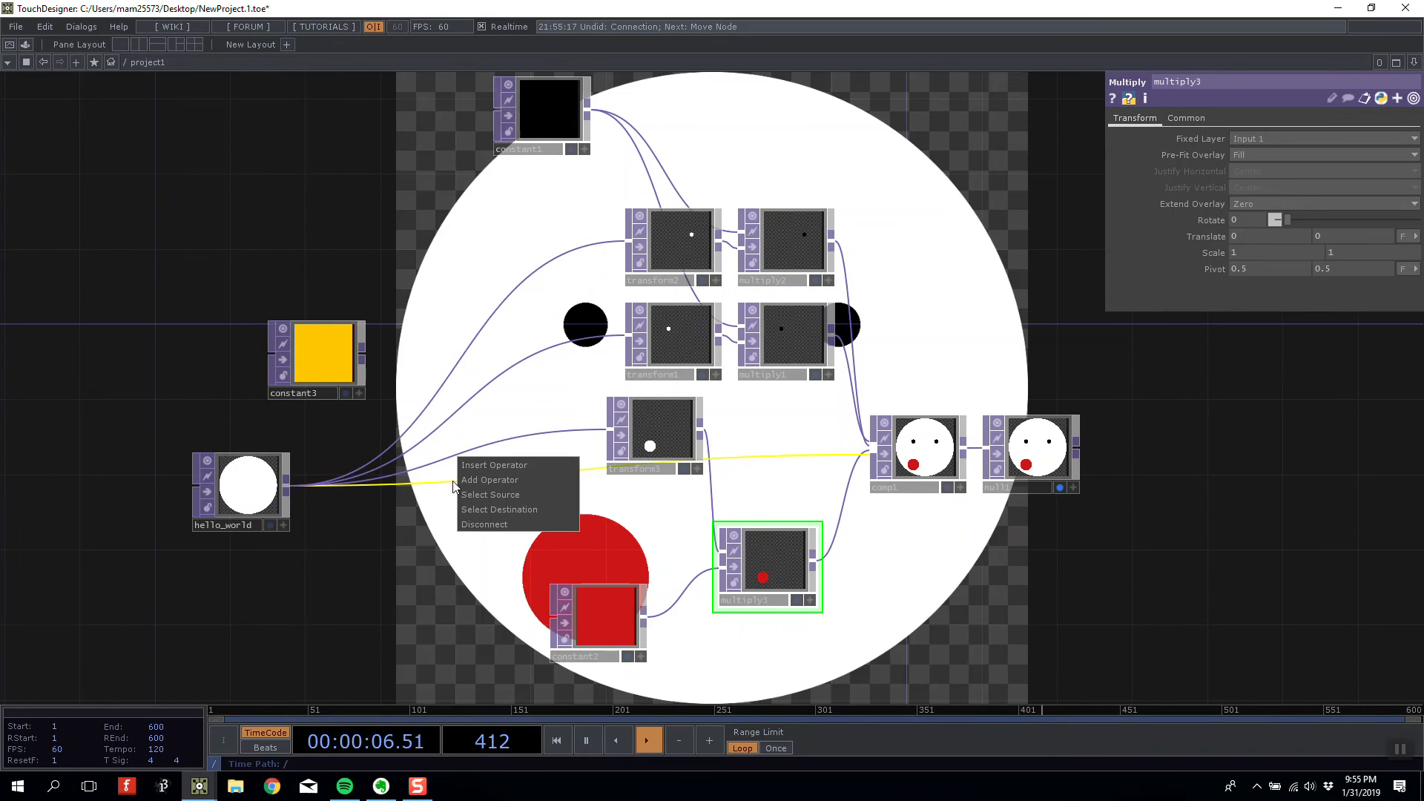
click(448, 482)
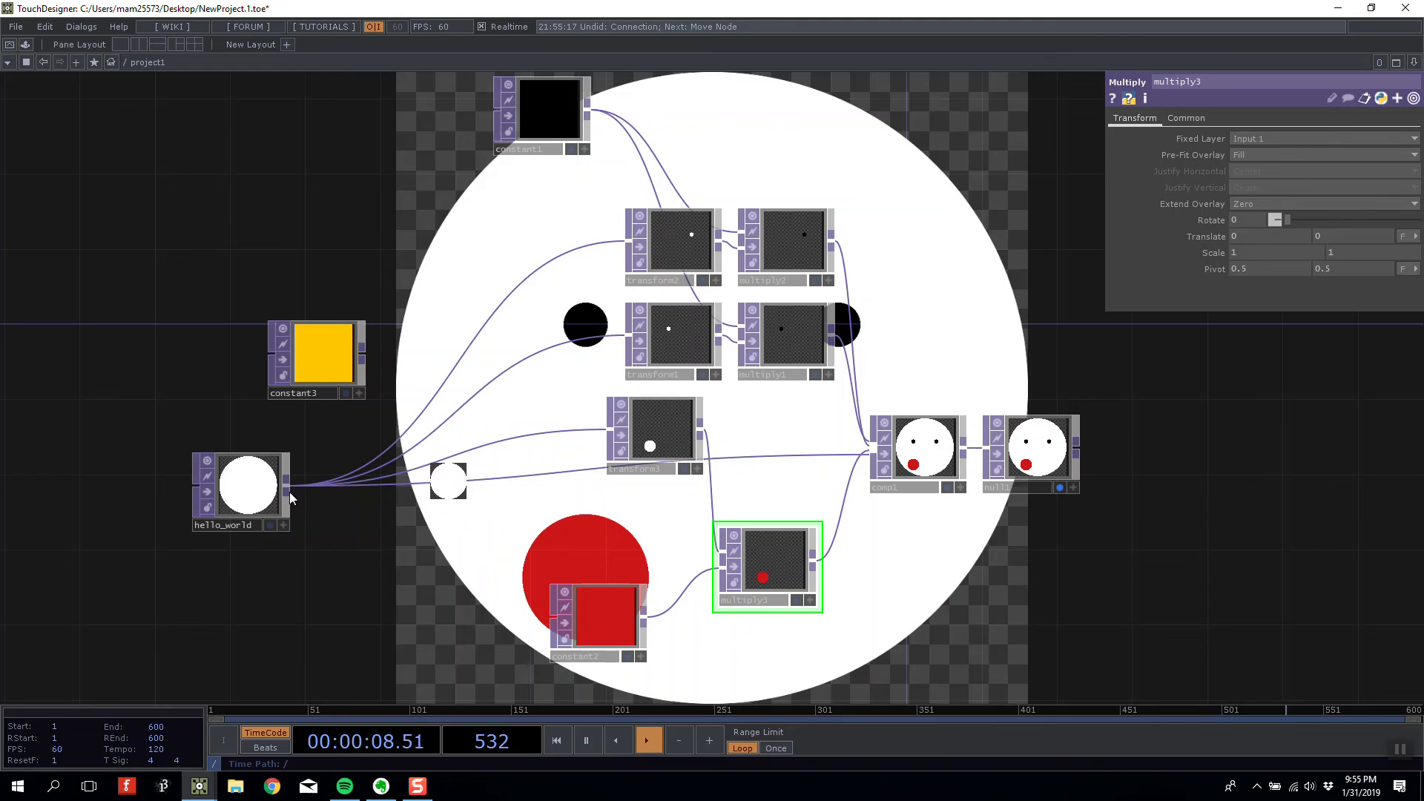
right_click(524, 475)
click(539, 457)
text(mu)
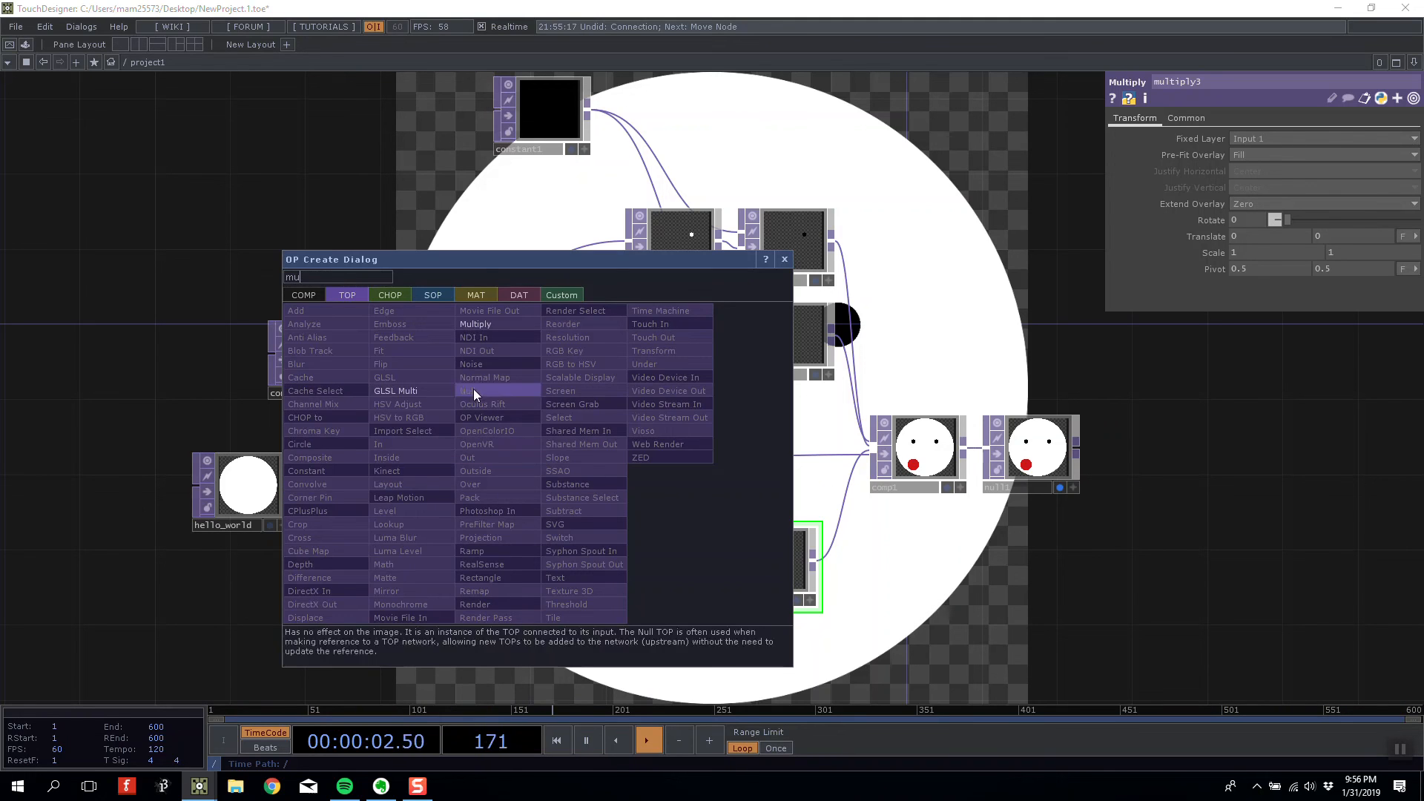
click(476, 324)
click(429, 466)
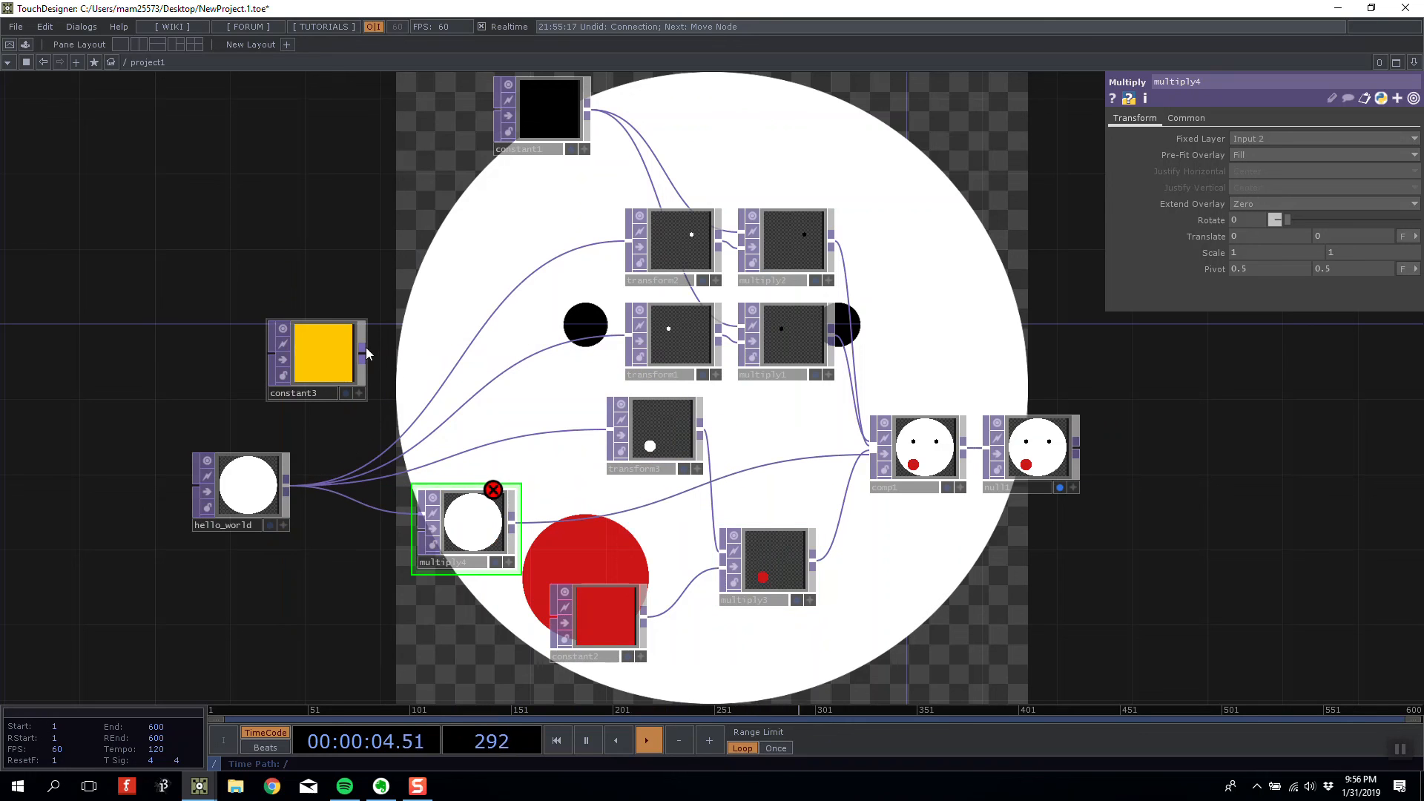
- Connect the yellow constant3 to multiply4's second input and set multiply4's Fixed Layer to Input 1
drag(364, 349, 423, 528)
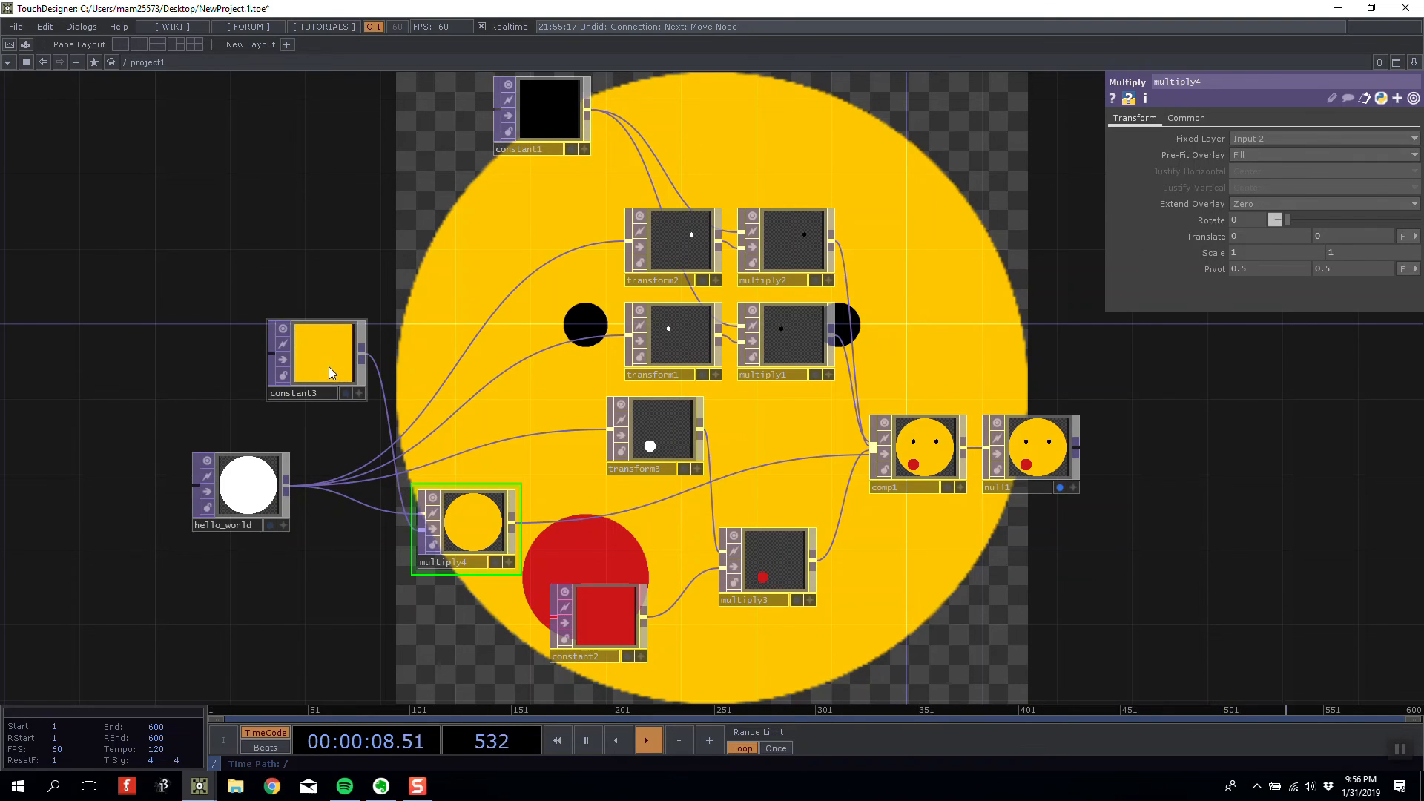
drag(328, 366, 247, 365)
click(1291, 138)
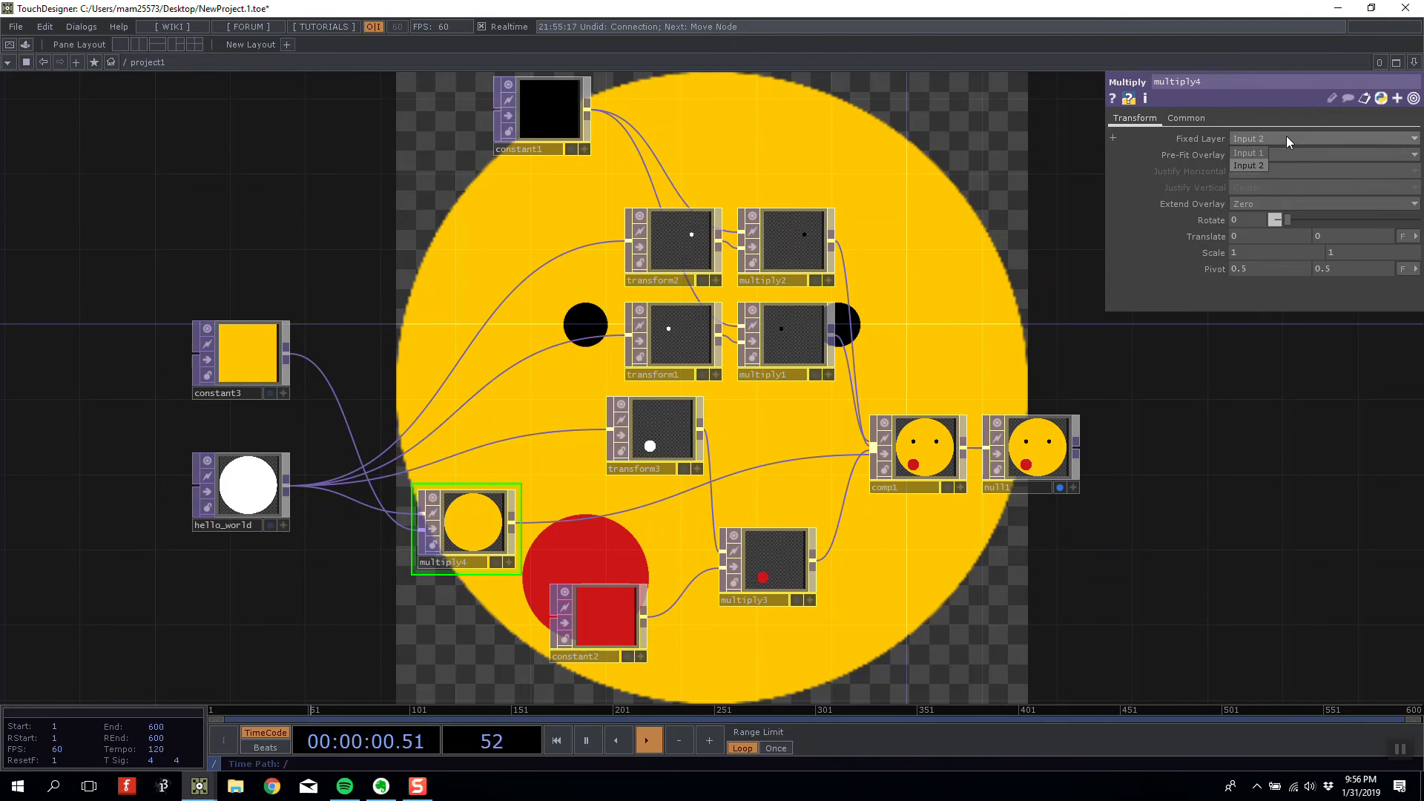
click(1259, 151)
- Import the images Shape 1 to Shape 4 from the TOPS assets folder into an empty area of the network
drag(934, 296, 403, 341)
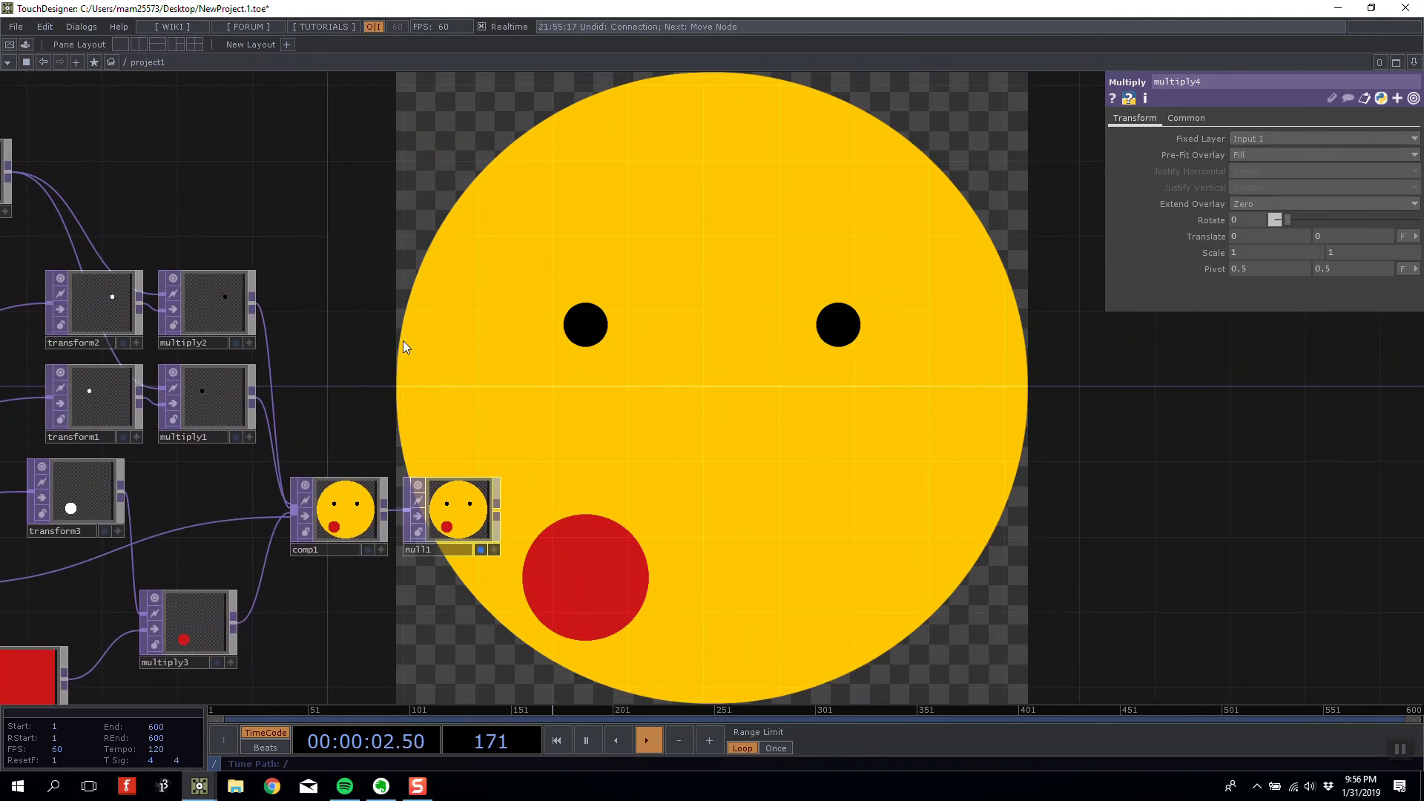
scroll(573, 404, down, 4)
drag(670, 456, 702, 387)
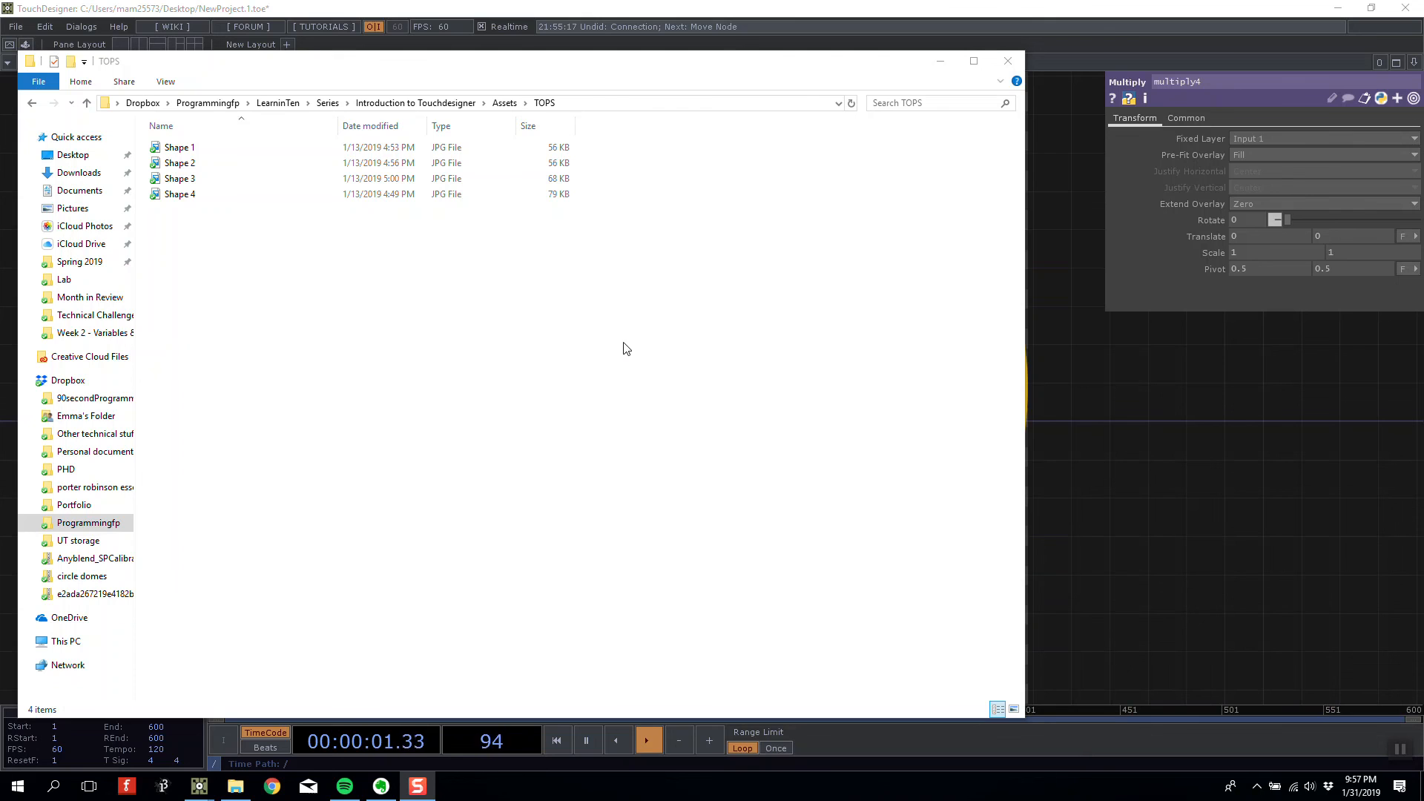
drag(302, 272, 1085, 383)
drag(1177, 454, 936, 440)
scroll(920, 430, up, 5)
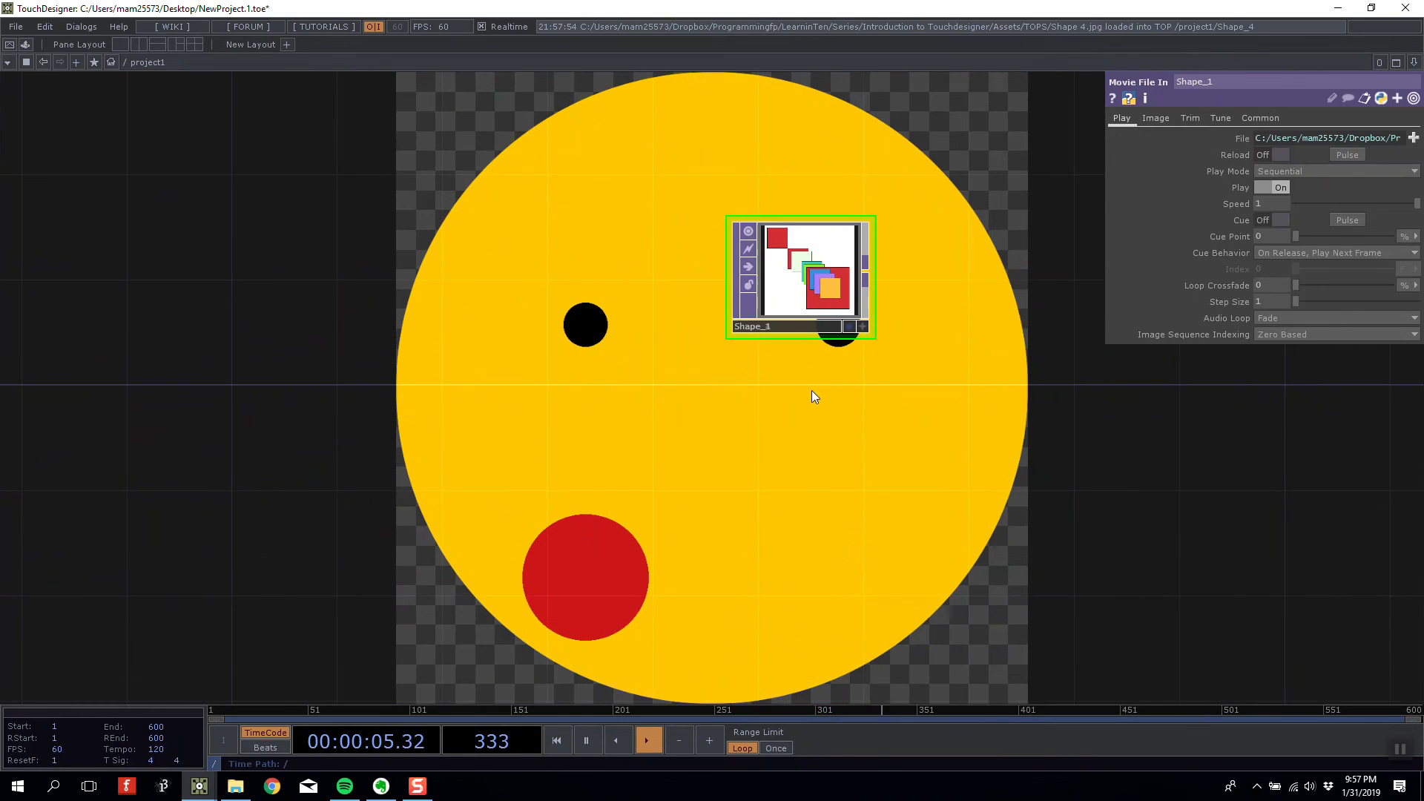
- Arrange the four Shape image nodes in one column, ordered Shape_2, Shape_3, Shape_1 and Shape_4
scroll(812, 391, down, 5)
drag(819, 332, 657, 333)
drag(758, 320, 656, 196)
scroll(660, 200, up, 3)
click(666, 208)
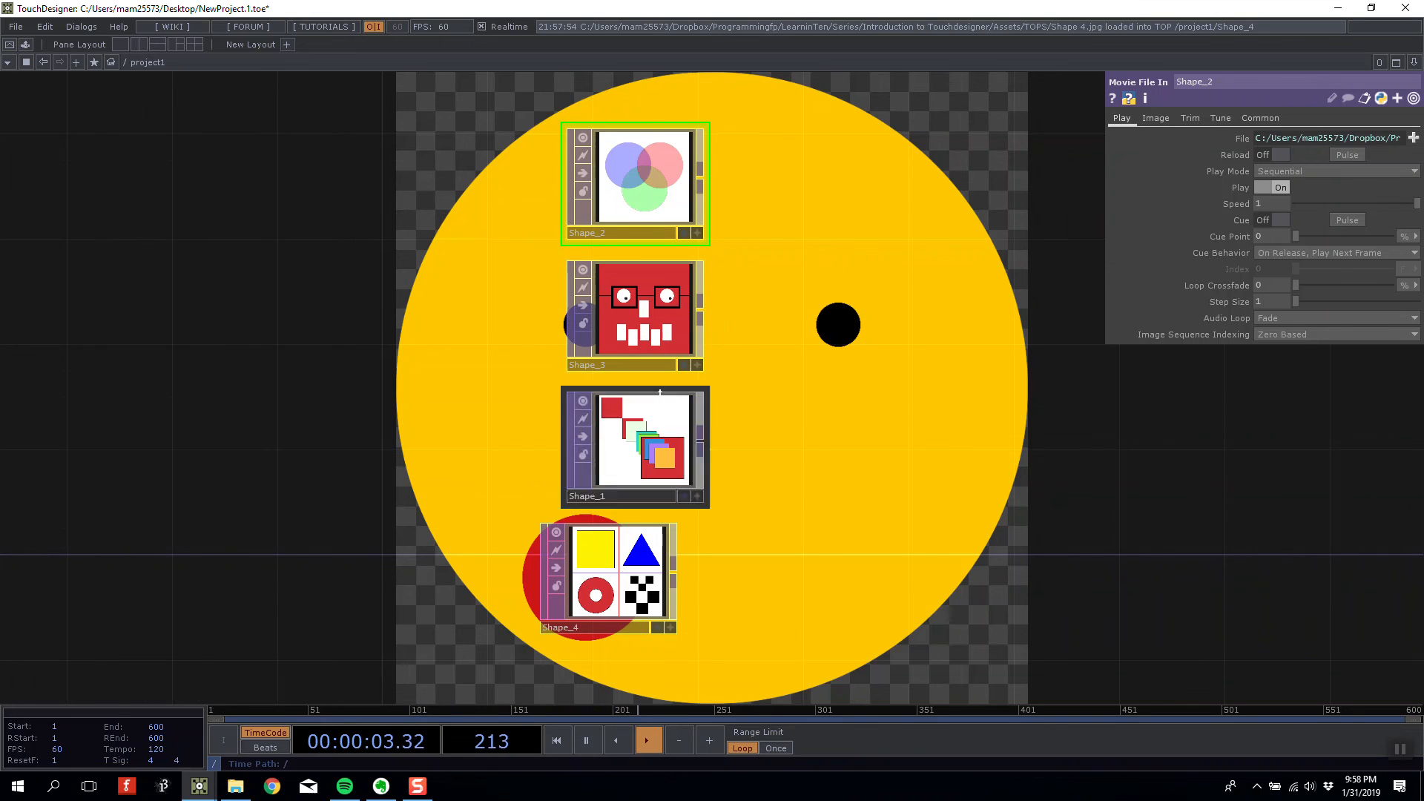
drag(602, 609, 645, 591)
drag(646, 590, 622, 582)
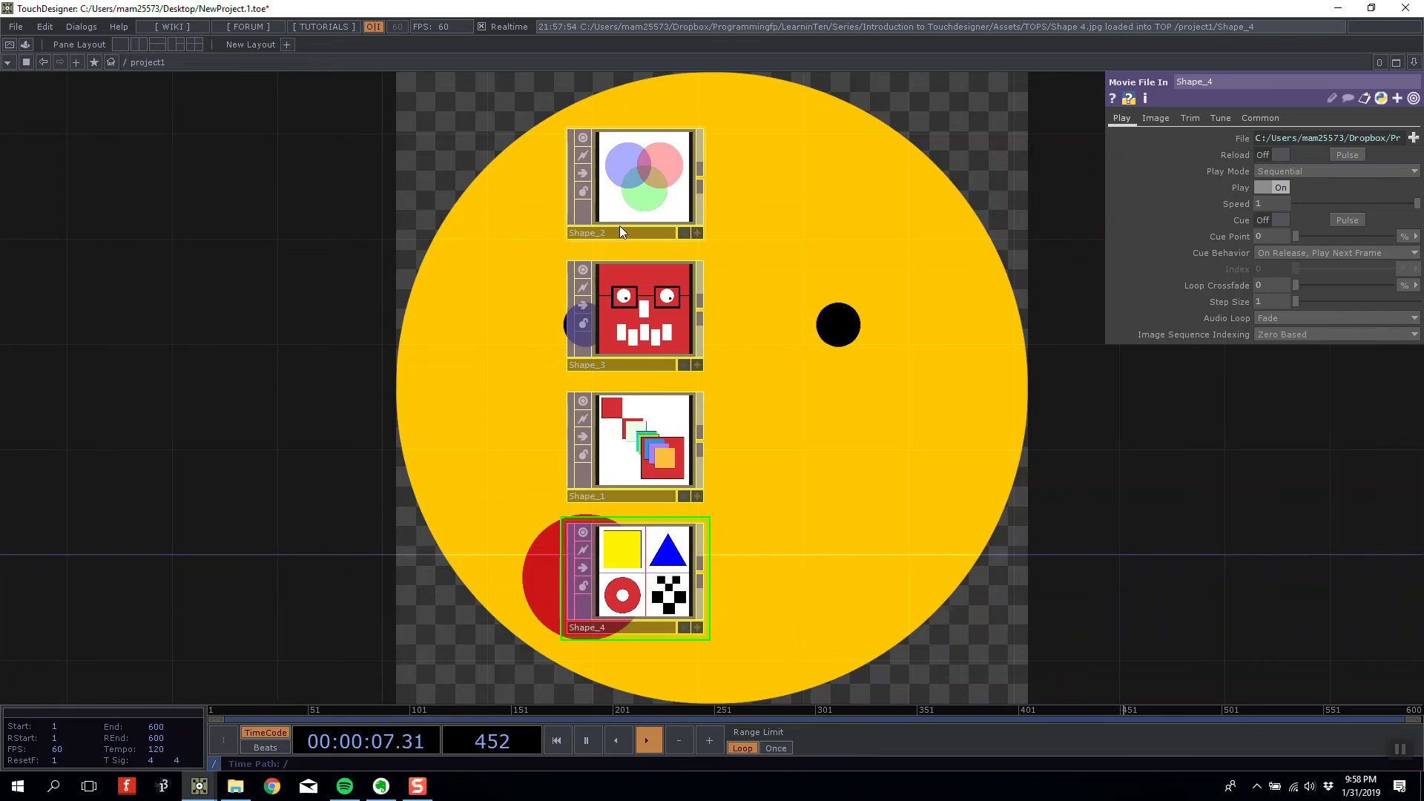
- Examine the four Shape reference images up close, from the overlapping circles down to the four-panel shapes
scroll(620, 226, up, 4)
scroll(648, 226, down, 2)
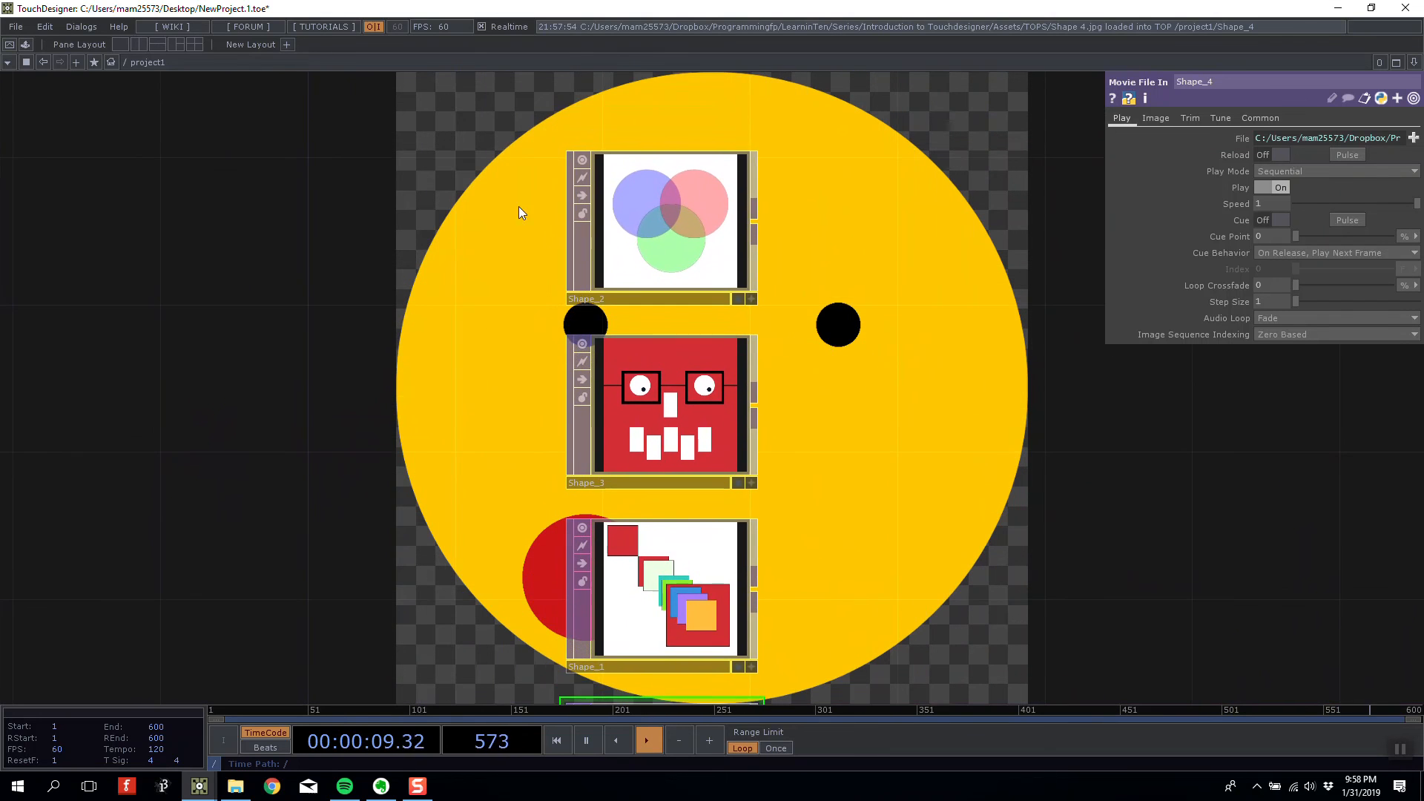
scroll(653, 238, up, 5)
drag(1018, 283, 978, 297)
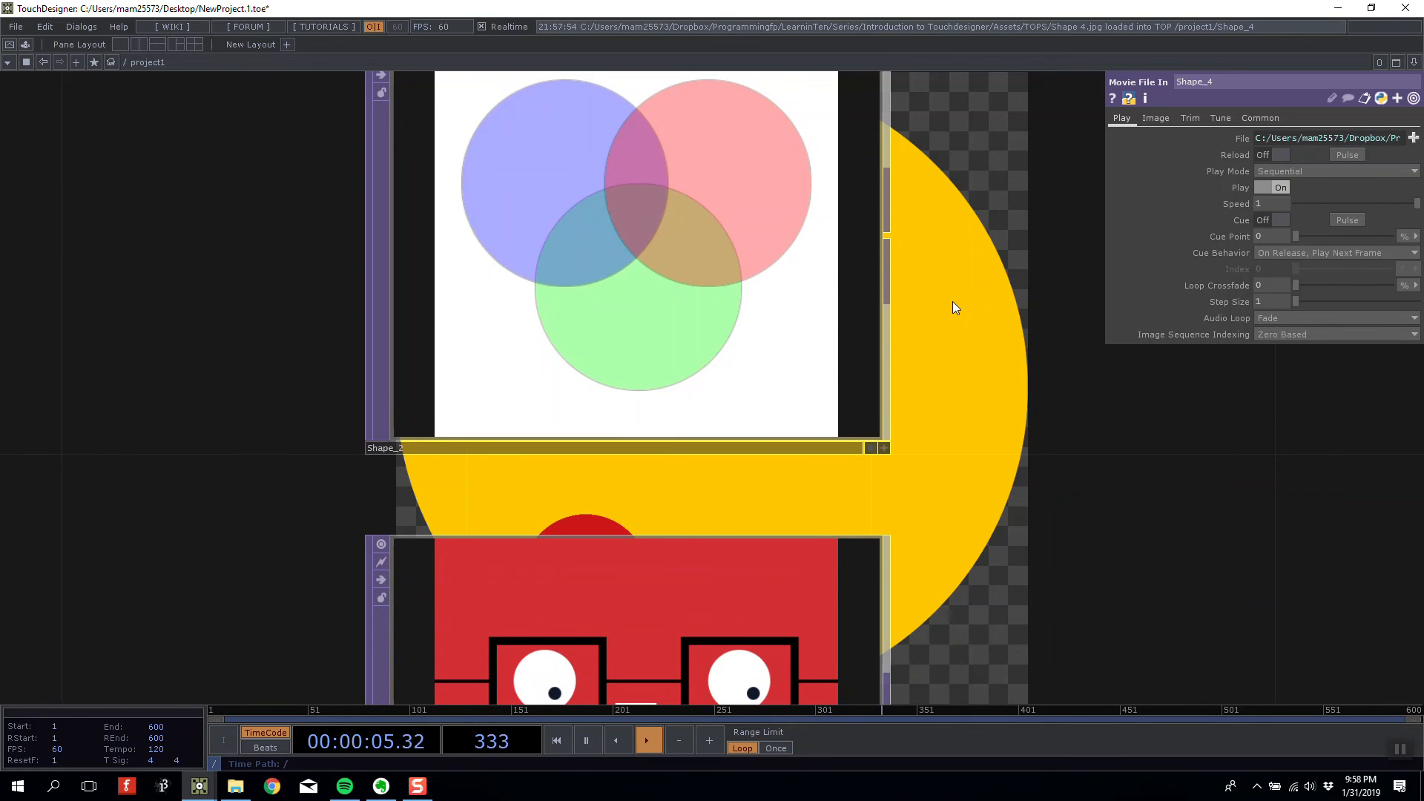
scroll(953, 301, down, 10)
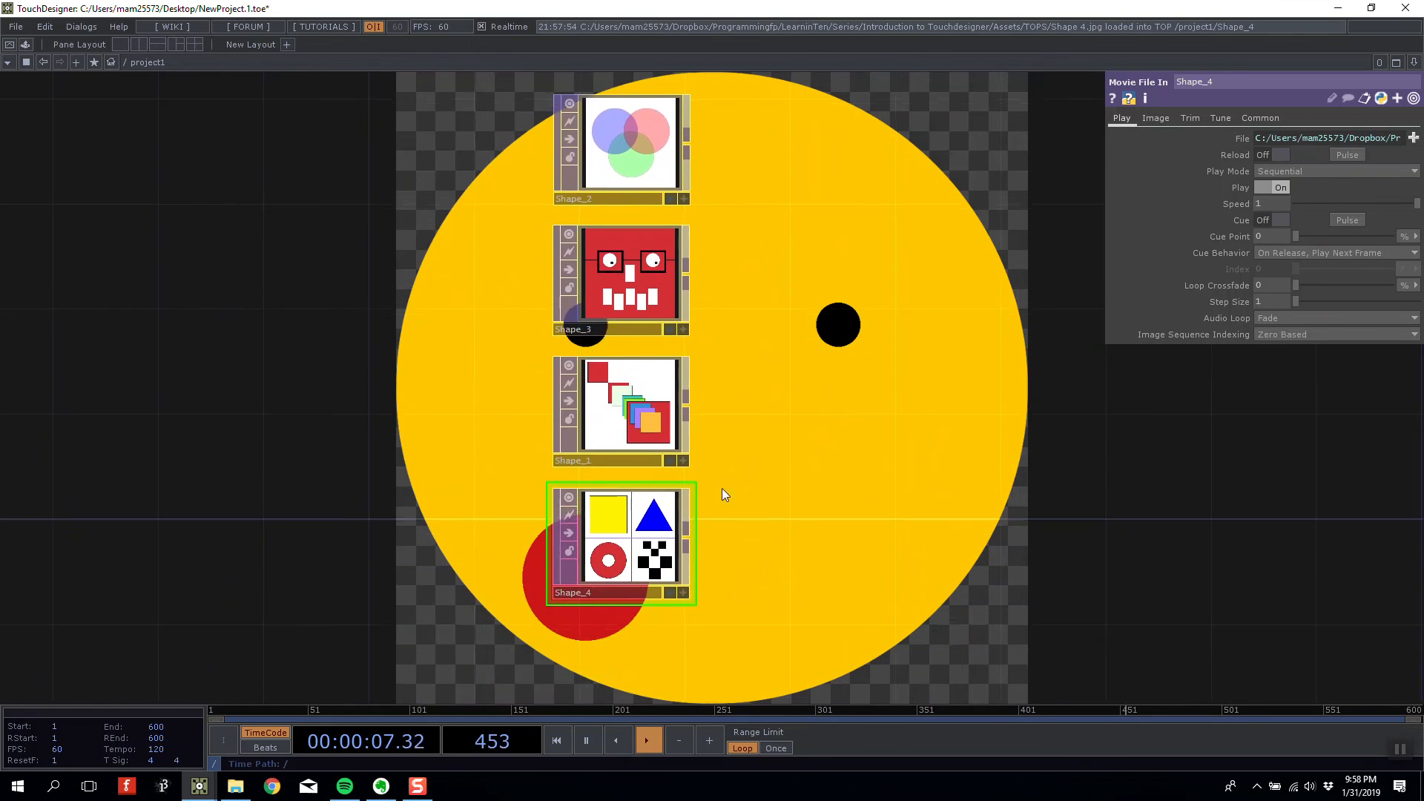
scroll(723, 488, up, 5)
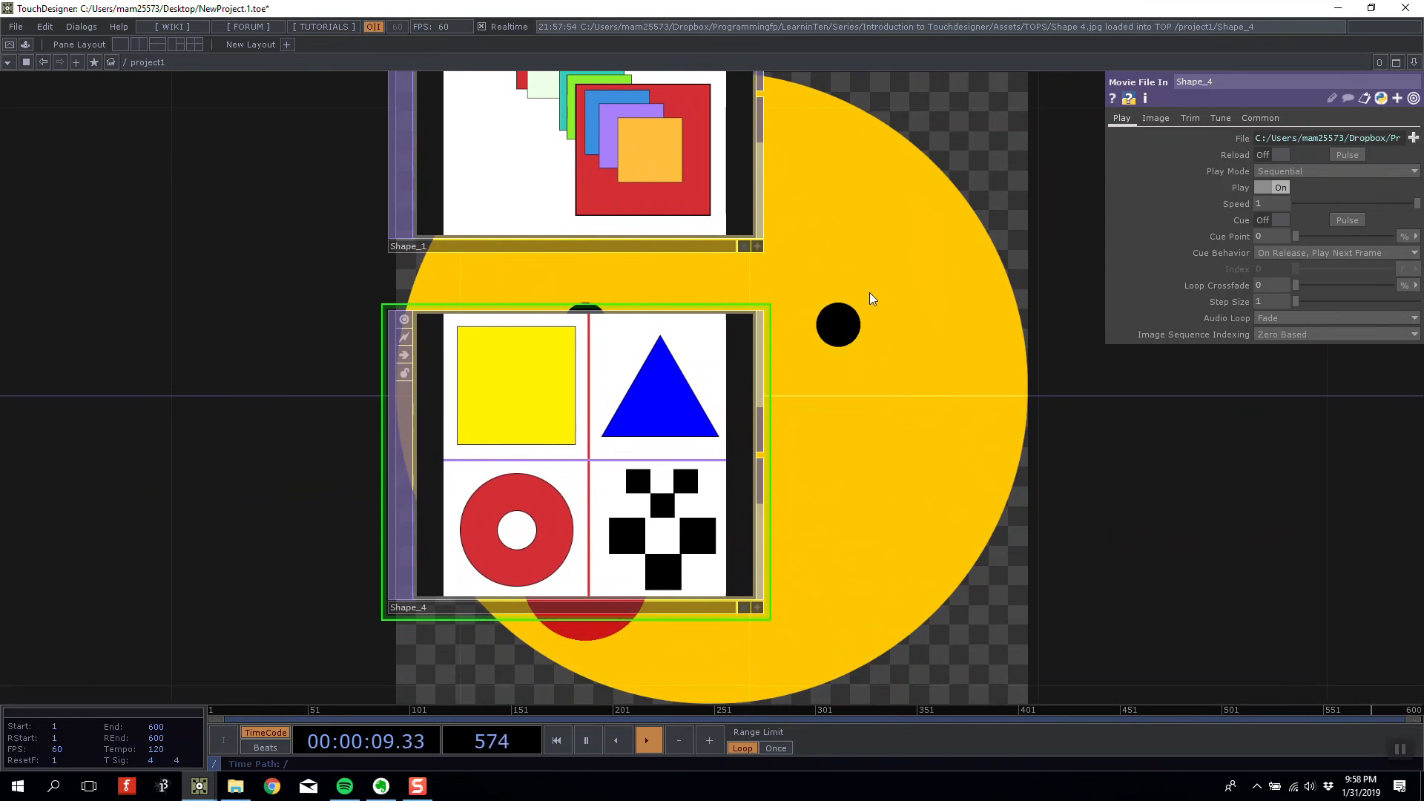
drag(864, 307, 891, 475)
drag(899, 221, 905, 260)
scroll(881, 341, down, 6)
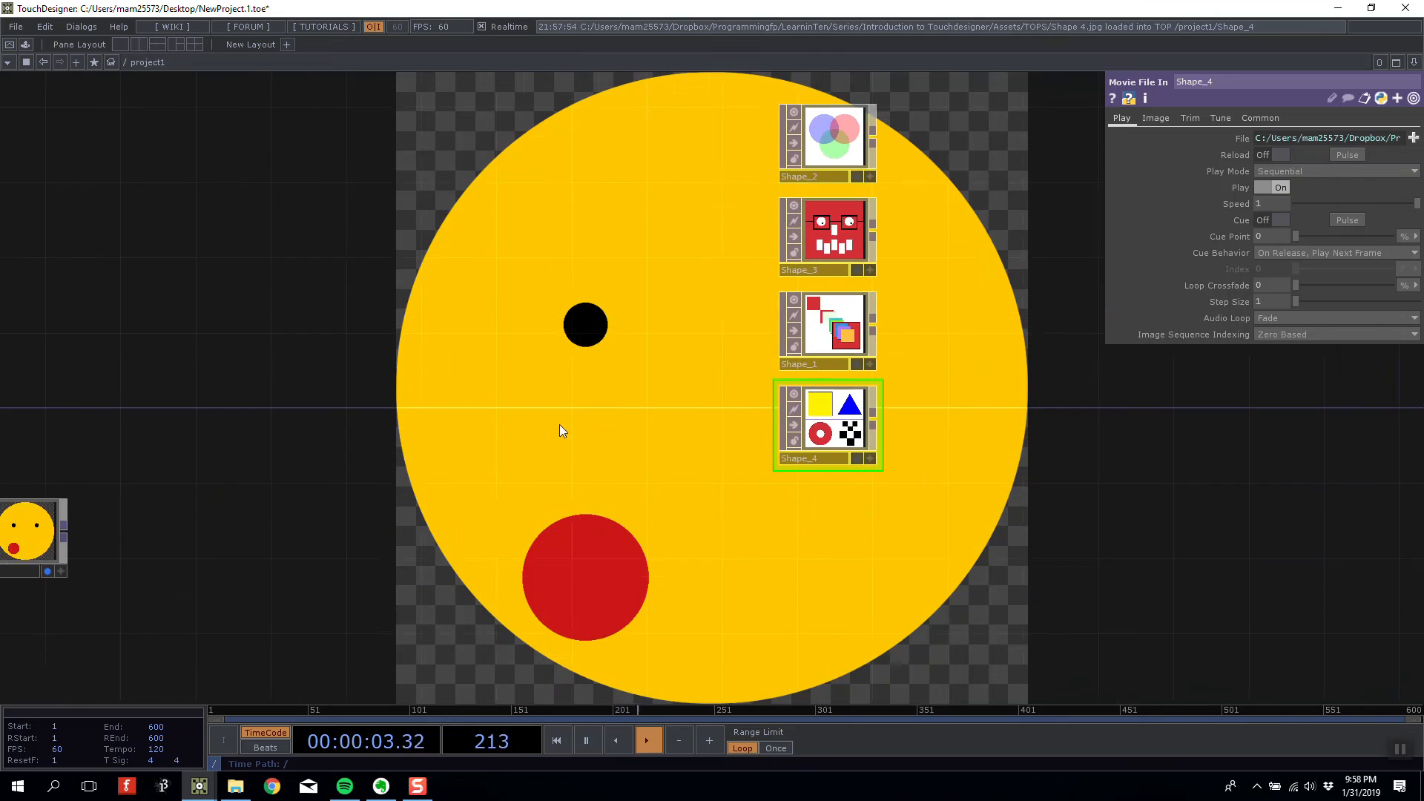
- Review the face network against the Shape images and inspect the overlapping transparent circles in Shape_2
drag(106, 409, 548, 440)
drag(307, 479, 708, 315)
scroll(715, 368, down, 3)
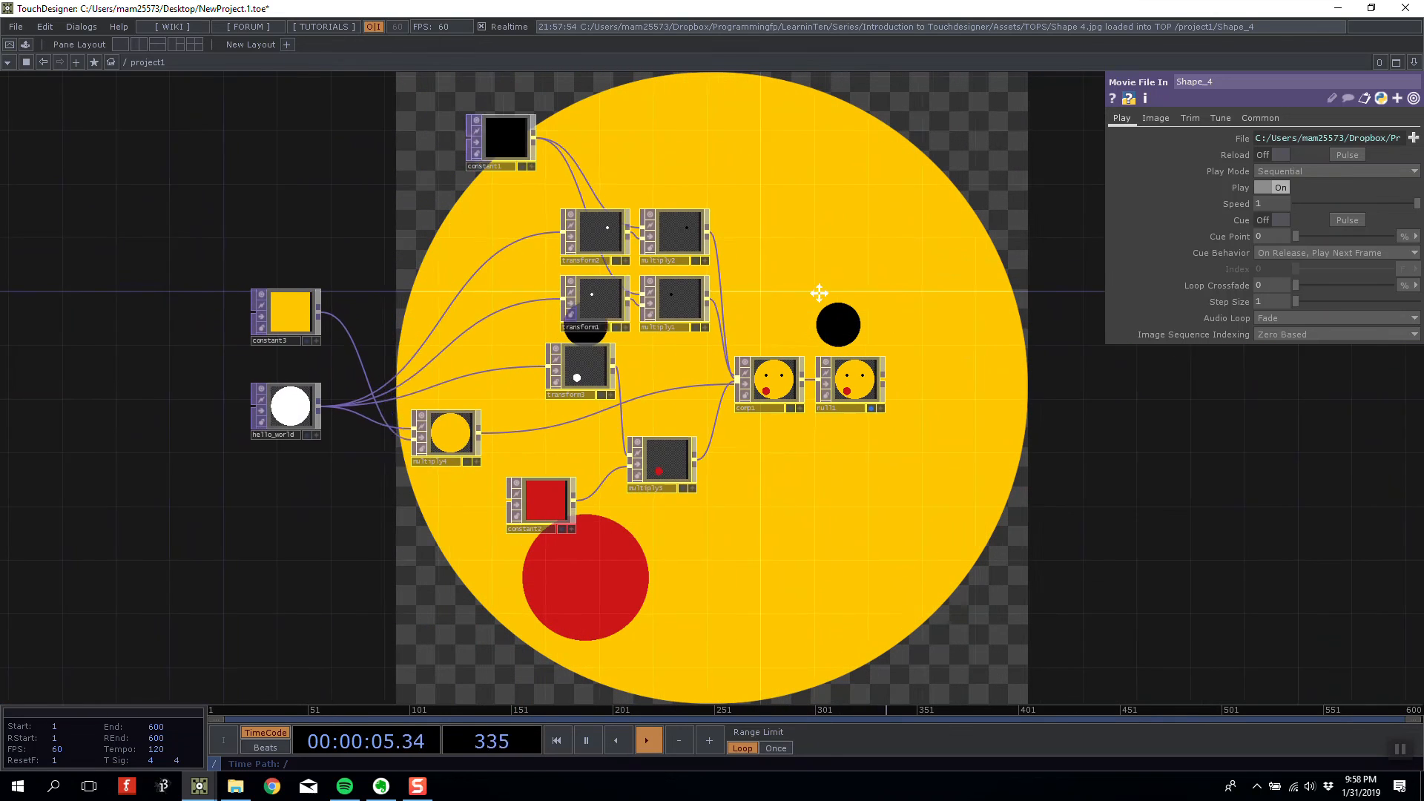
drag(817, 293, 98, 436)
scroll(636, 335, up, 5)
drag(751, 359, 657, 322)
scroll(683, 326, down, 3)
click(580, 120)
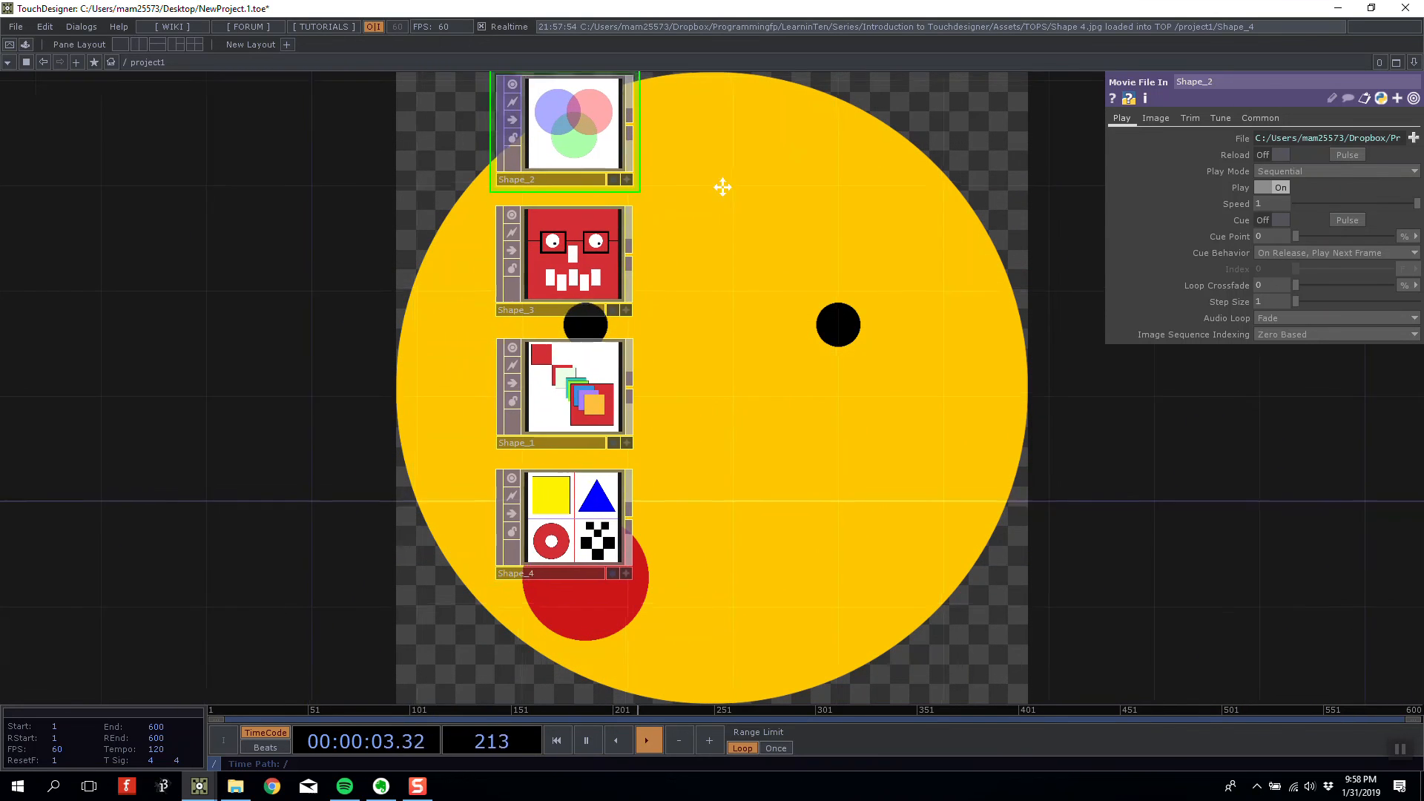
drag(725, 185, 778, 265)
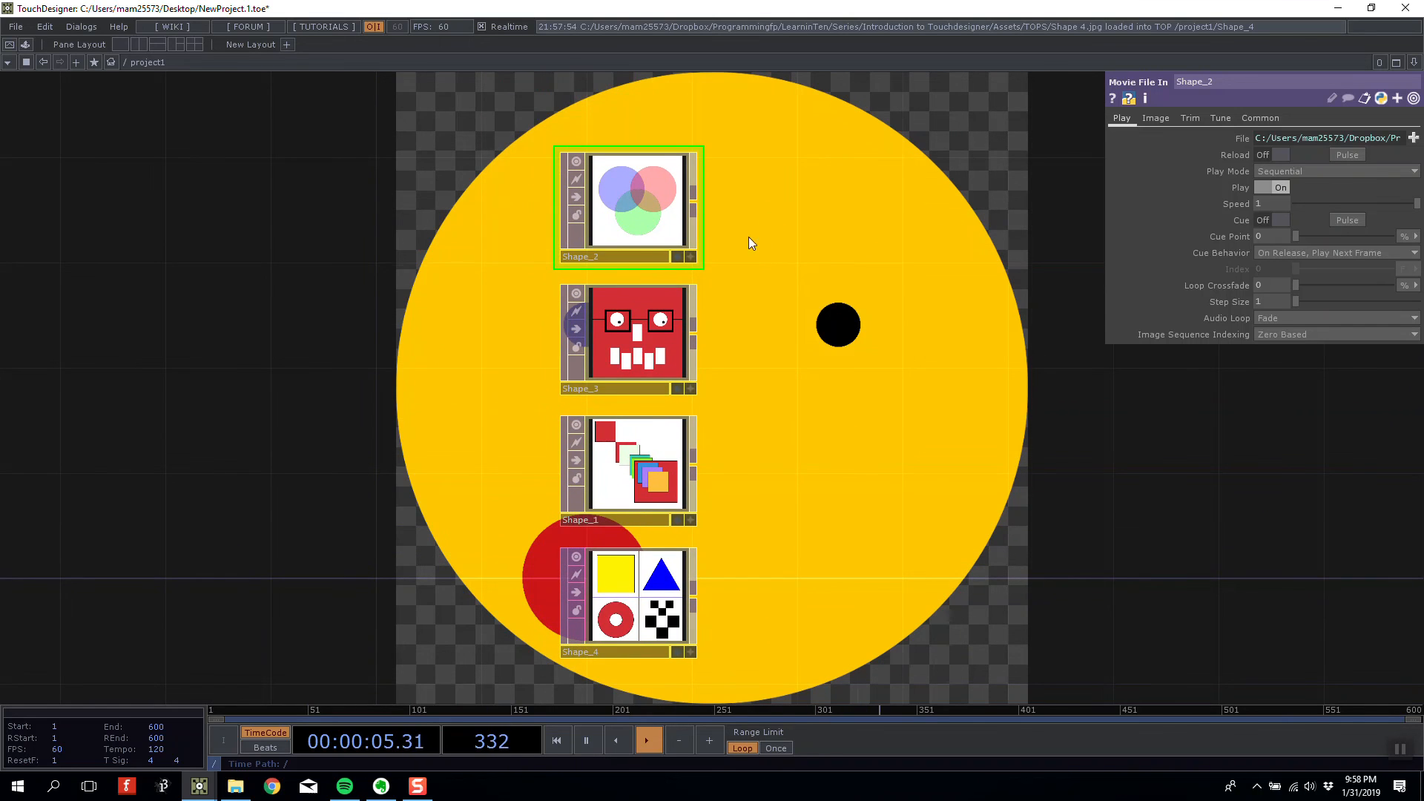
scroll(750, 238, up, 6)
drag(894, 260, 1011, 358)
scroll(584, 266, up, 1)
scroll(591, 259, up, 3)
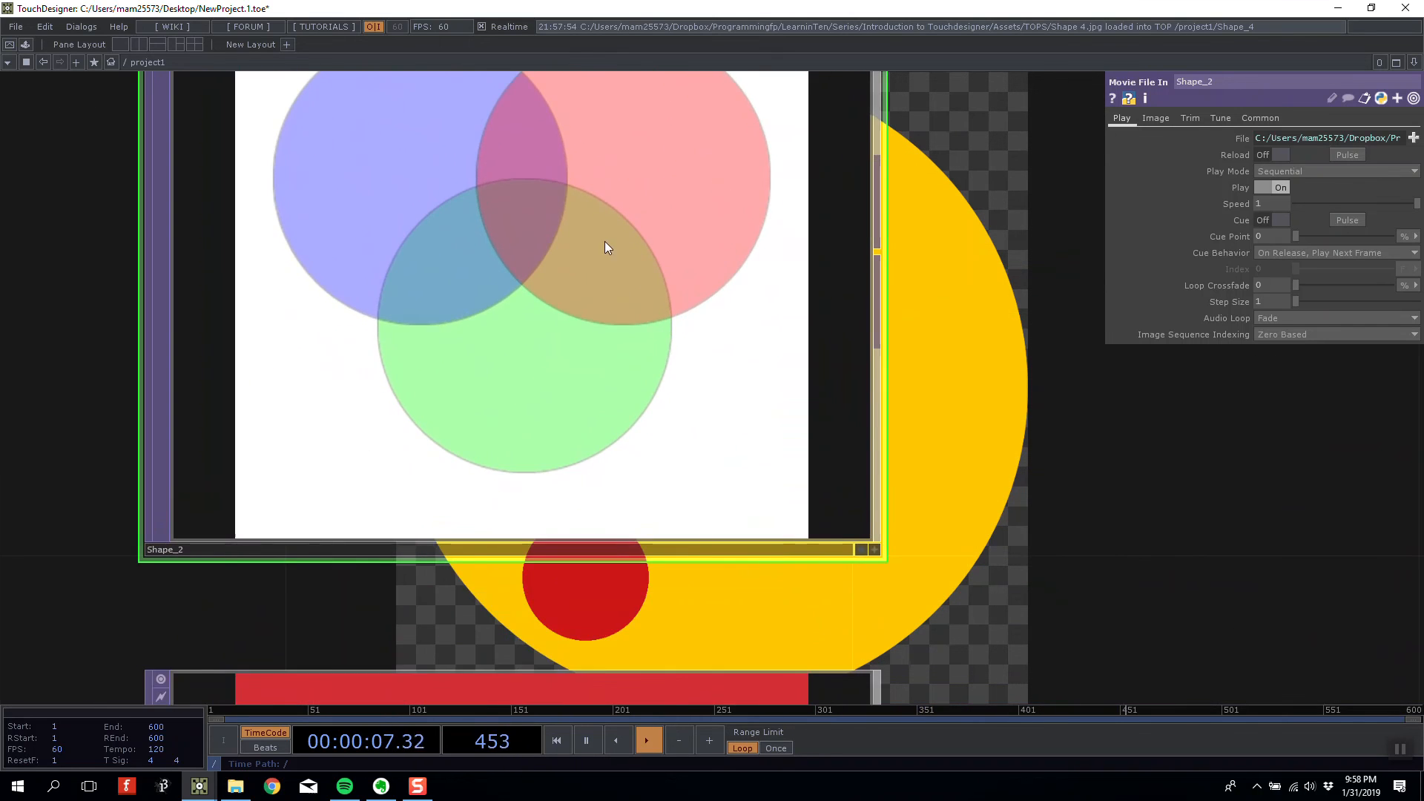
- Check the Alpha parameter of constant3 in the face network and return to the four Shape images
scroll(598, 239, down, 8)
drag(227, 322, 828, 249)
scroll(828, 249, down, 2)
scroll(828, 250, down, 2)
drag(394, 285, 992, 224)
scroll(566, 322, up, 8)
click(391, 387)
drag(597, 216, 568, 86)
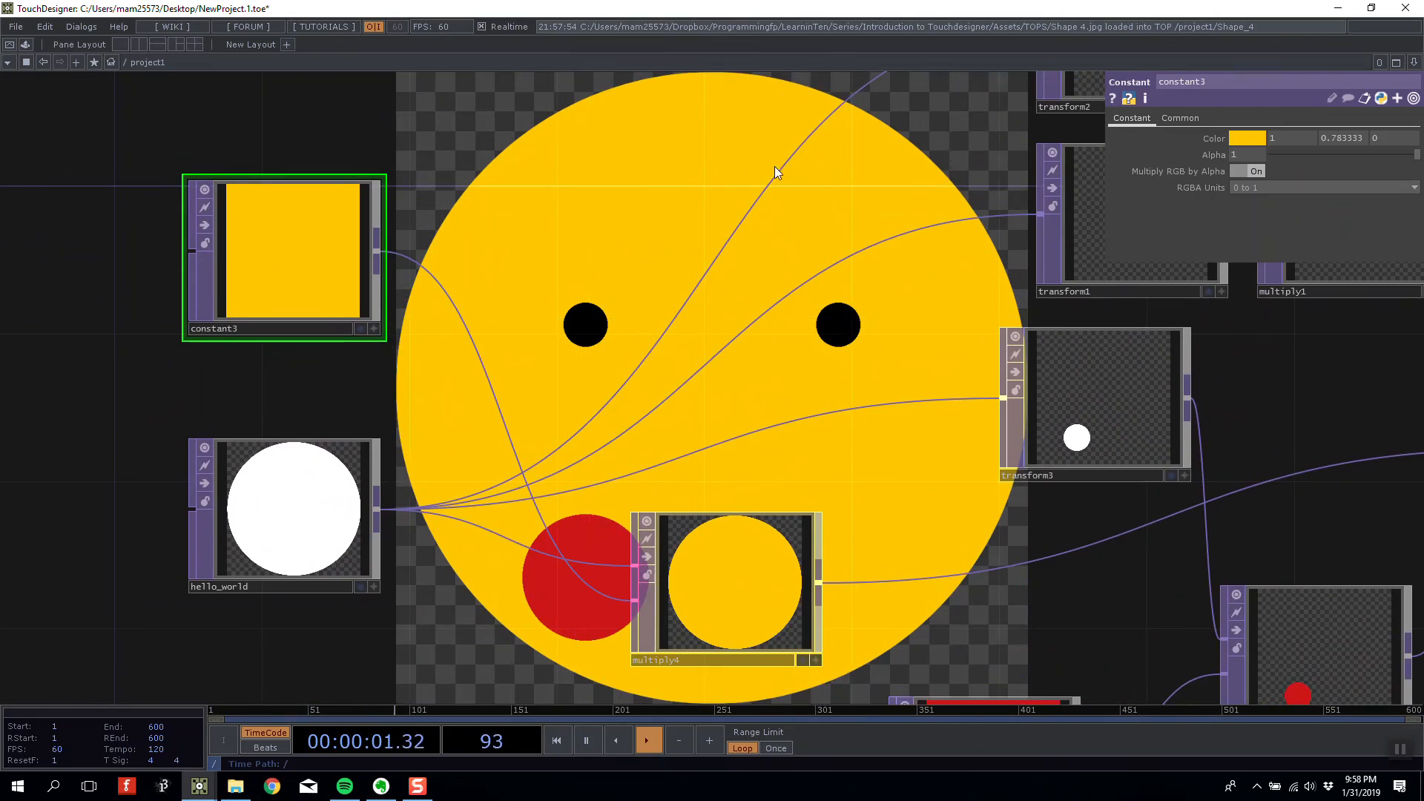
drag(775, 166, 661, 93)
mouse_move(1395, 155)
mouse_down()
mouse_move(1282, 153)
mouse_move(1417, 153)
mouse_move(1235, 158)
mouse_move(1417, 153)
mouse_up()
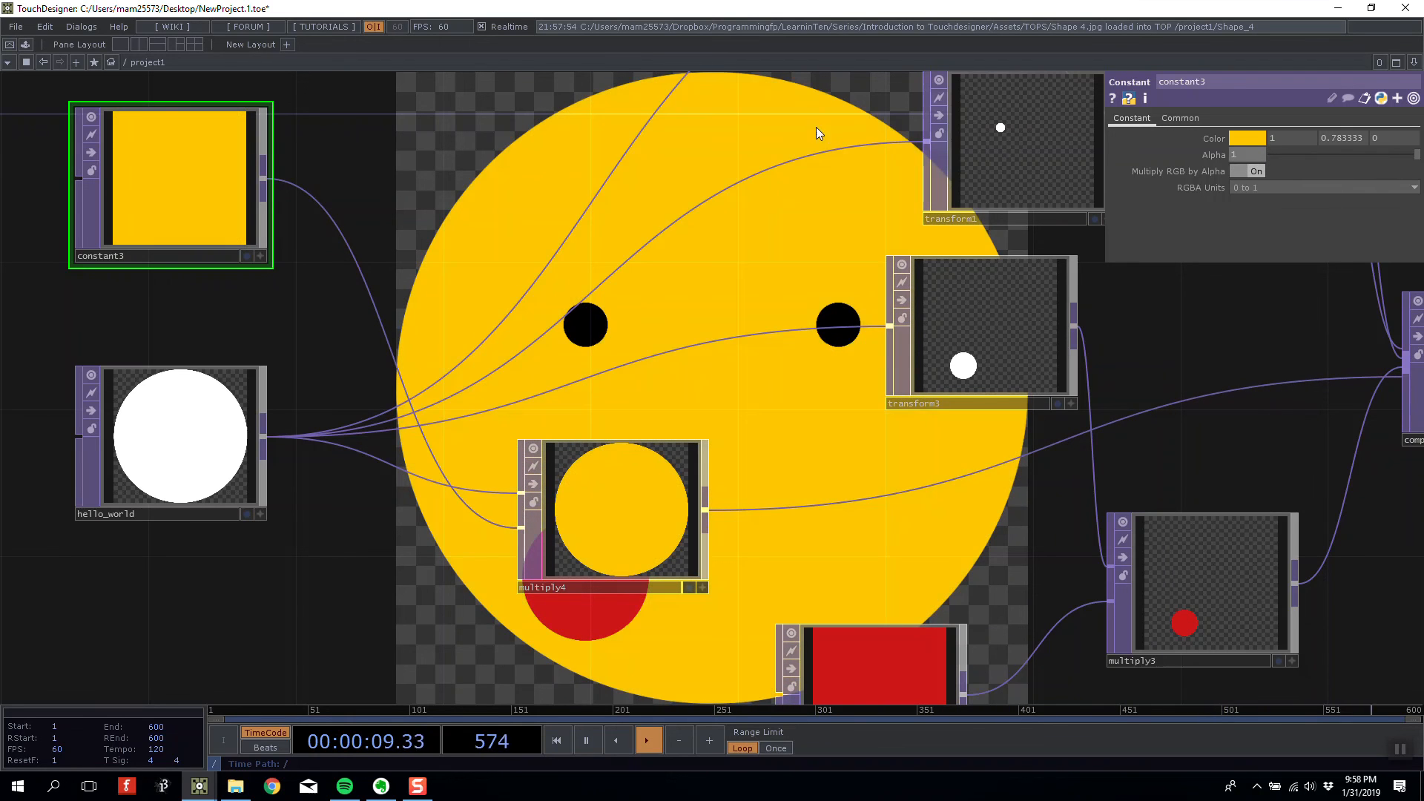
drag(756, 135, 403, 234)
scroll(404, 234, down, 4)
drag(957, 227, 471, 323)
scroll(629, 272, up, 3)
drag(690, 261, 524, 352)
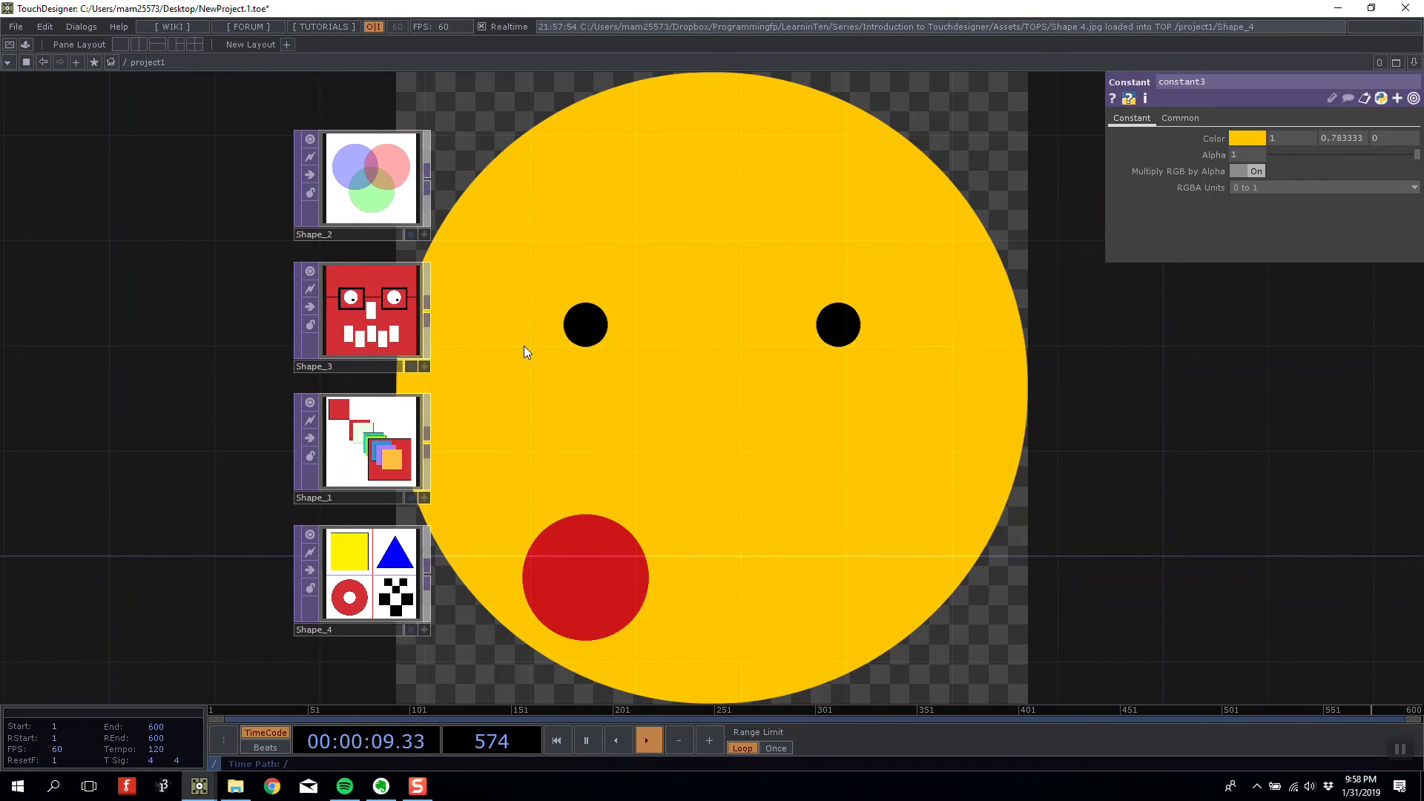